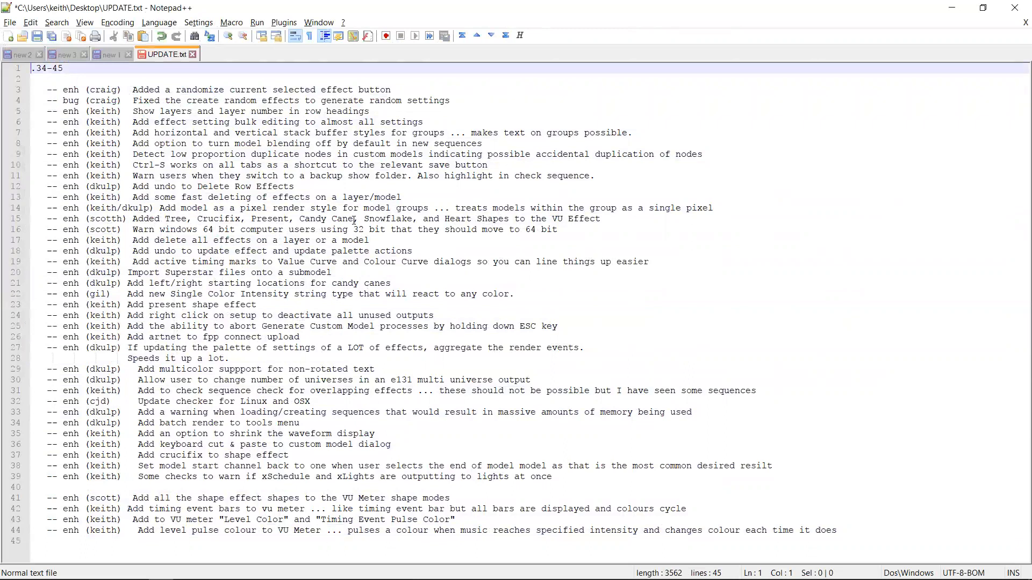
Read through the changelog entries, highlighting the VU Meter additions at the end of the list
{"action": "key", "text": "Down"}
{"action": "key", "text": "Down"}
{"action": "key", "text": "Down"}
{"action": "key", "text": "Down"}
{"action": "key", "text": "Down"}
{"action": "key", "text": "Down"}
{"action": "key", "text": "Down"}
{"action": "key", "text": "Down"}
{"action": "key", "text": "Down"}
{"action": "key", "text": "Down"}
{"action": "key", "text": "Down"}
{"action": "key", "text": "Down"}
{"action": "key", "text": "Down"}
{"action": "key", "text": "Down"}
{"action": "key", "text": "Down"}
{"action": "key", "text": "Down"}
{"action": "key", "text": "Down"}
{"action": "key", "text": "Down"}
{"action": "key", "text": "Down"}
{"action": "key", "text": "Down"}
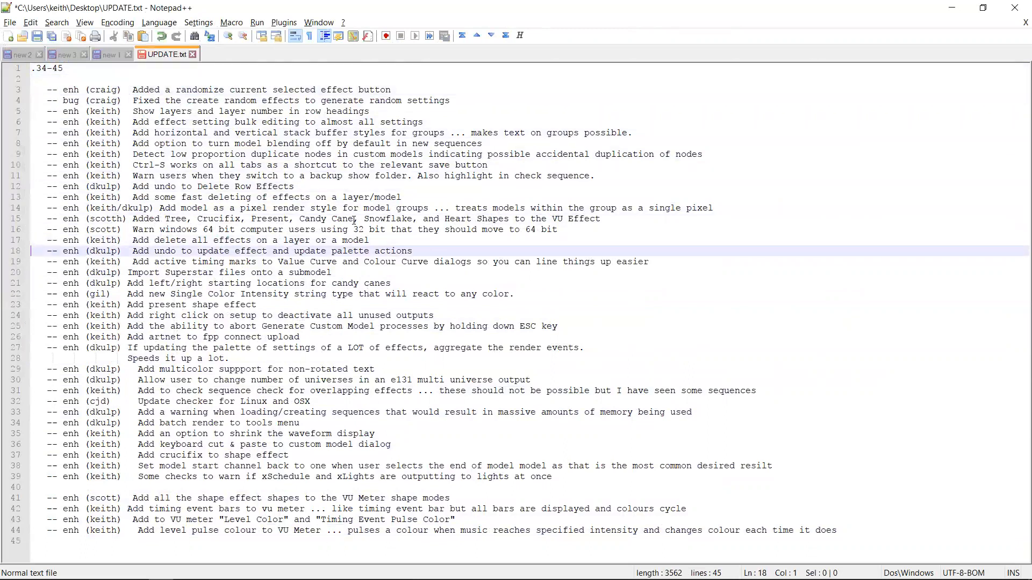
{"action": "key", "text": "Down"}
{"action": "key", "text": "Down"}
{"action": "key", "text": "Down"}
{"action": "key", "text": "Down"}
{"action": "key", "text": "Down"}
{"action": "key", "text": "Down"}
{"action": "key", "text": "Down"}
{"action": "key", "text": "Down"}
{"action": "key", "text": "Down"}
{"action": "key", "text": "Down"}
{"action": "key", "text": "Down"}
{"action": "key", "text": "Down"}
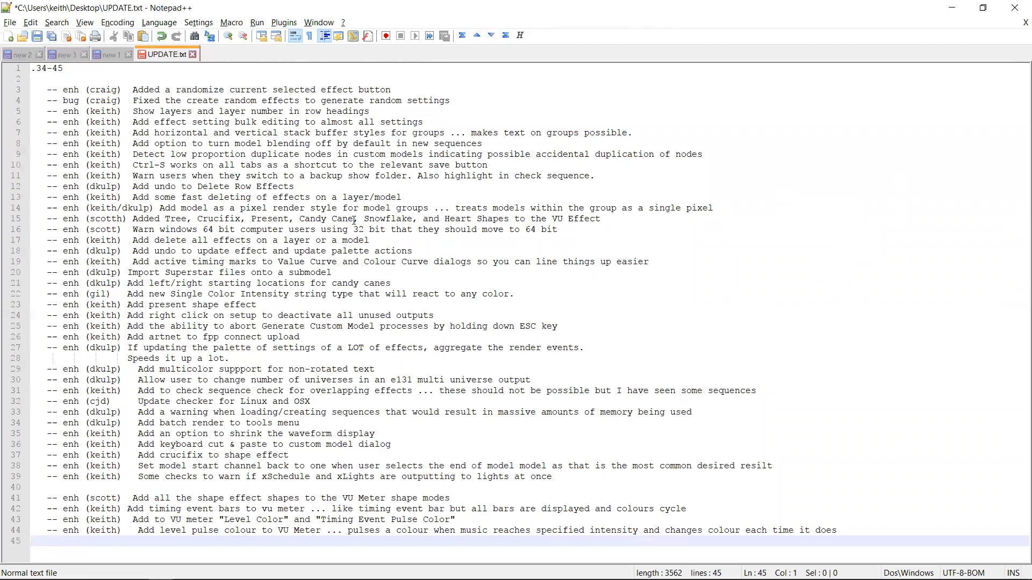
{"action": "key", "text": "Up"}
{"action": "key", "text": "Down"}
{"action": "key", "text": "Up"}
{"action": "key", "text": "Up"}
{"action": "key", "text": "Up"}
{"action": "key", "text": "Up"}
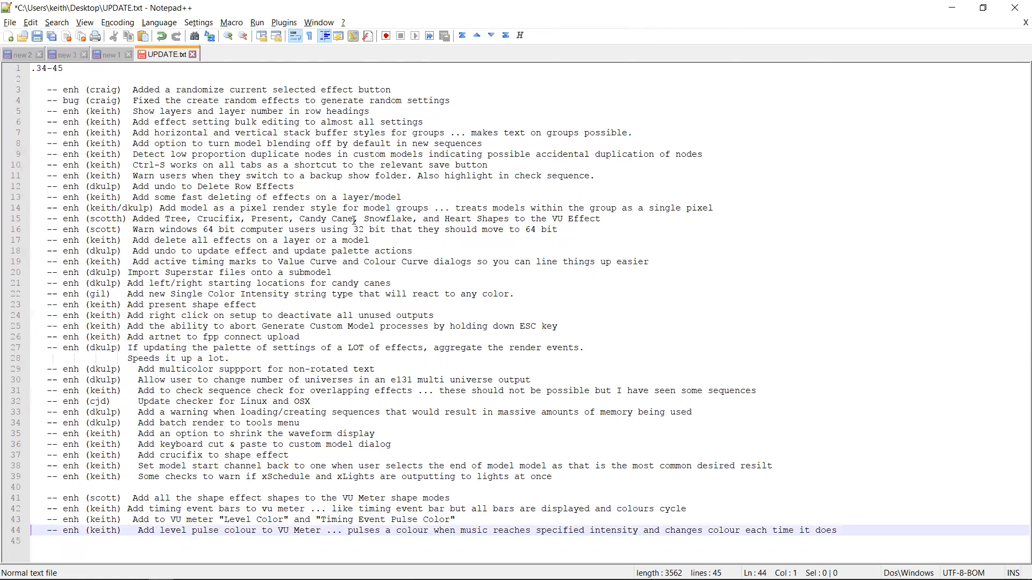
{"action": "key", "text": "shift+Down"}
{"action": "key", "text": "shift+Down"}
{"action": "key", "text": "shift+Down"}
{"action": "key", "text": "shift+Down"}
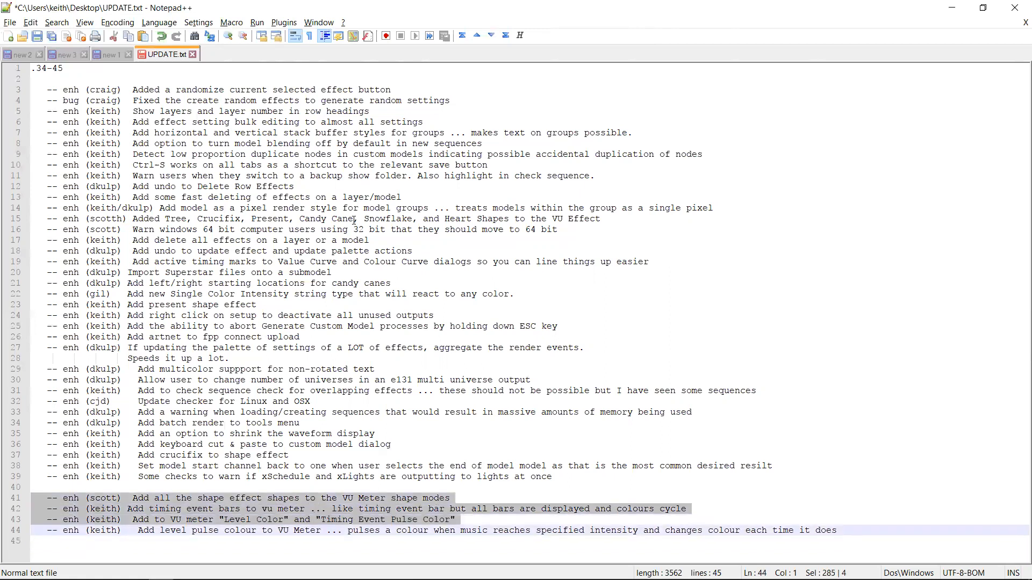
{"action": "key", "text": "Down"}
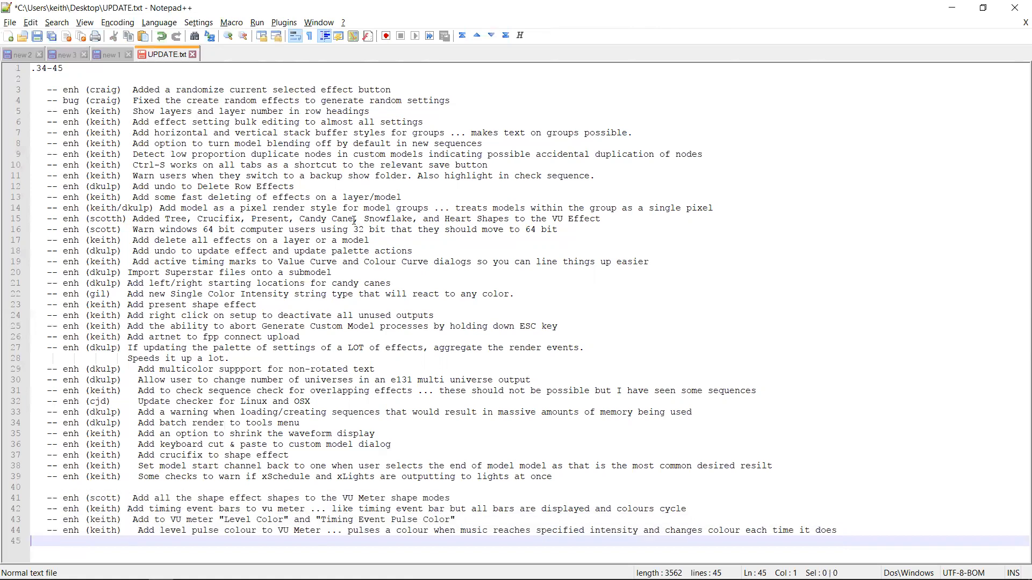
Switch to xLights and start a new musical sequence, choosing a song from the Audio folder
{"action": "key", "text": "alt+Tab"}
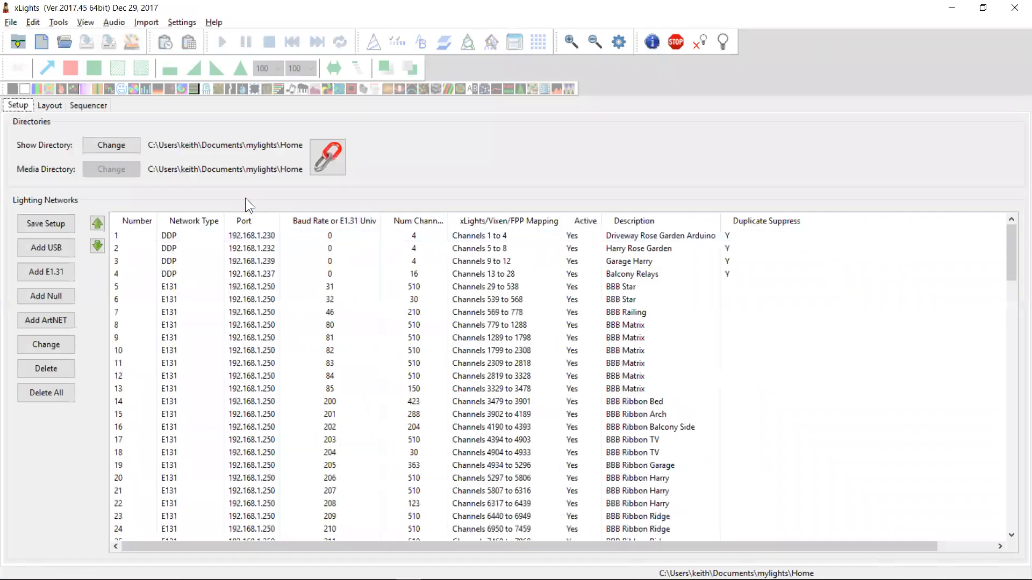
{"action": "left_click", "coordinate": [41, 42]}
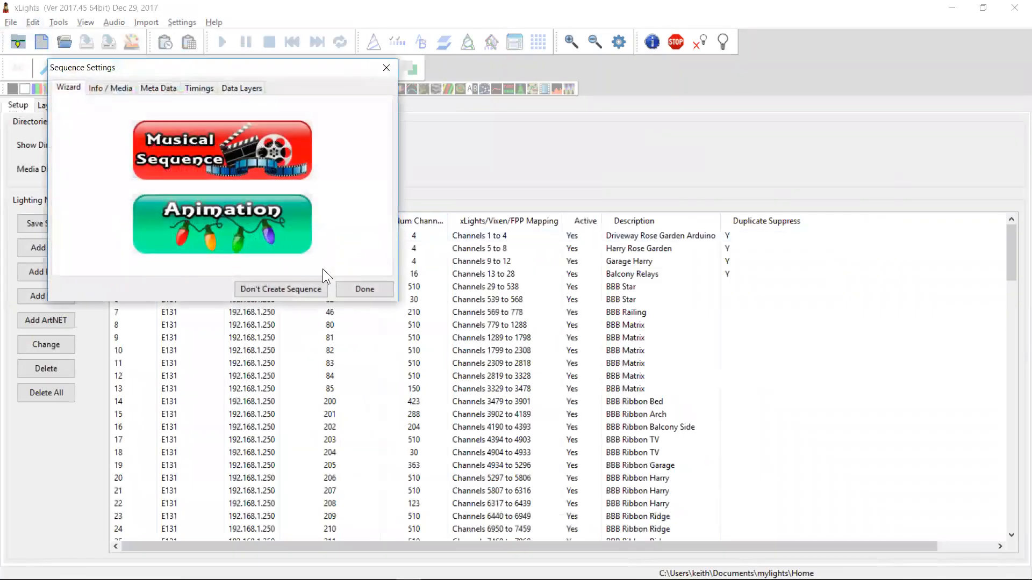
{"action": "left_click", "coordinate": [266, 152]}
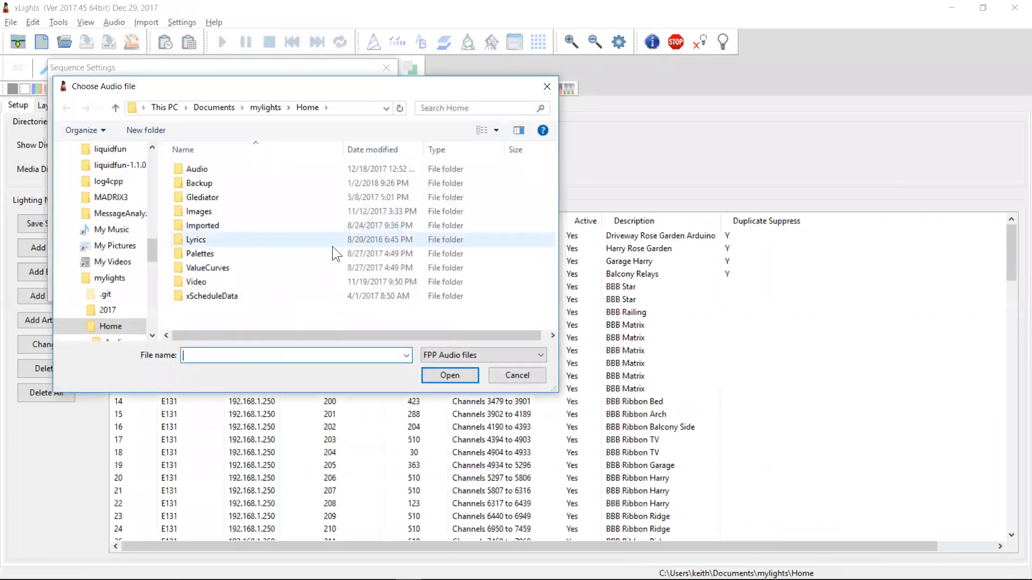
{"action": "double_click", "coordinate": [212, 168]}
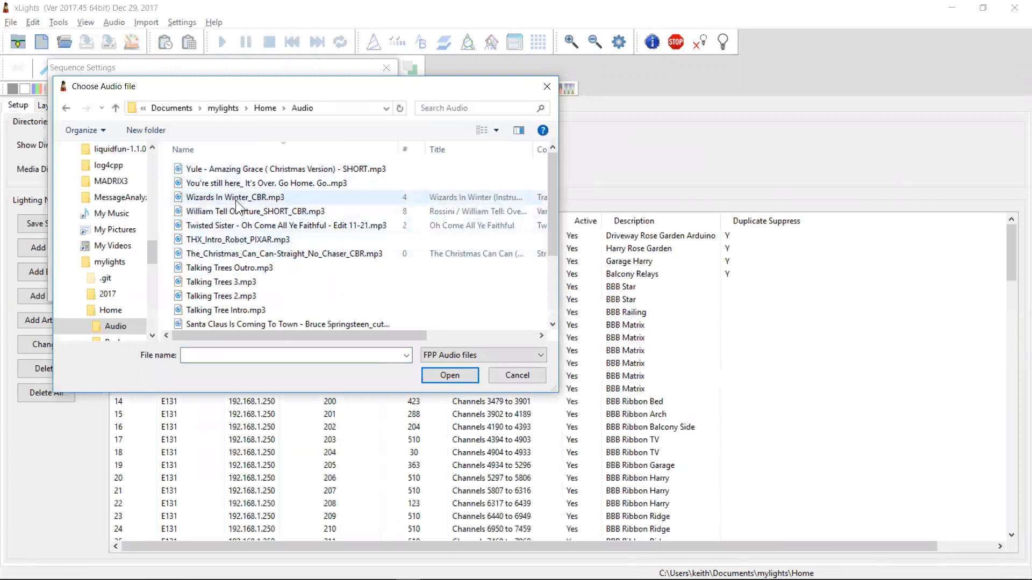
{"action": "left_click", "coordinate": [249, 171]}
{"action": "double_click", "coordinate": [249, 170]}
{"action": "left_click", "coordinate": [362, 315]}
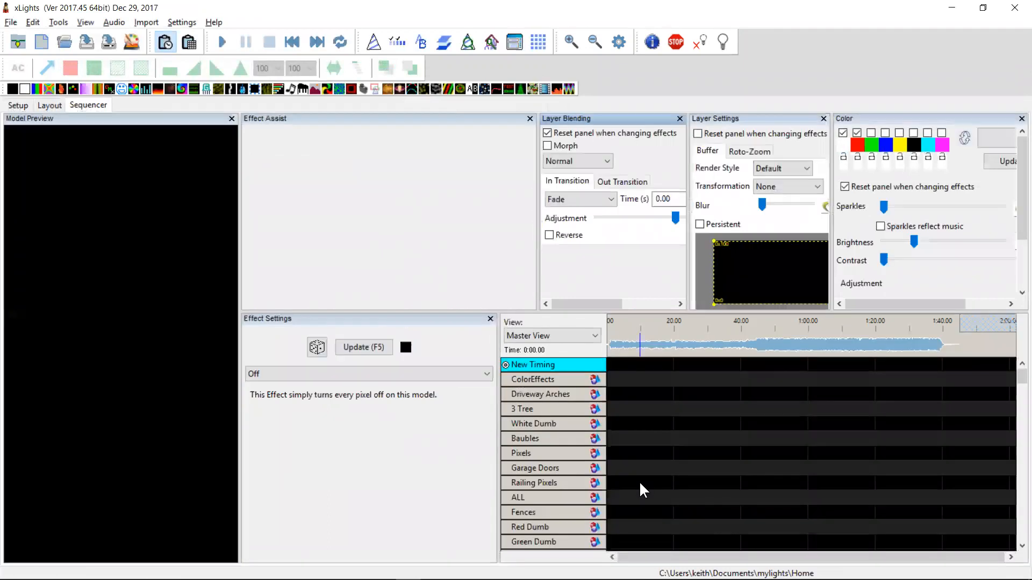
Add several timing marks to the New Timing track between the start and about 20 seconds
{"action": "left_click", "coordinate": [633, 343]}
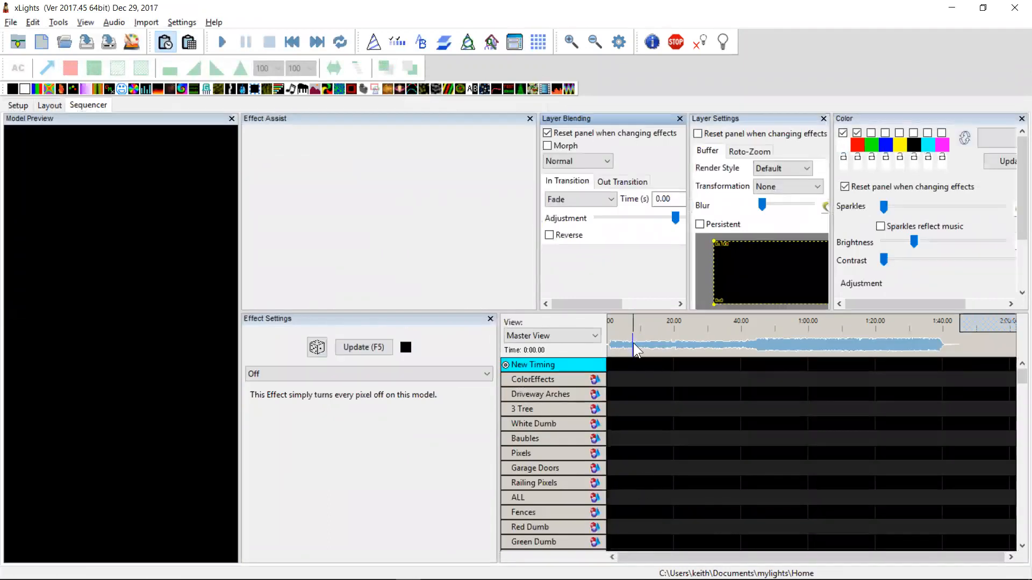
{"action": "key", "text": "t"}
{"action": "left_click", "coordinate": [655, 349]}
{"action": "key", "text": "t"}
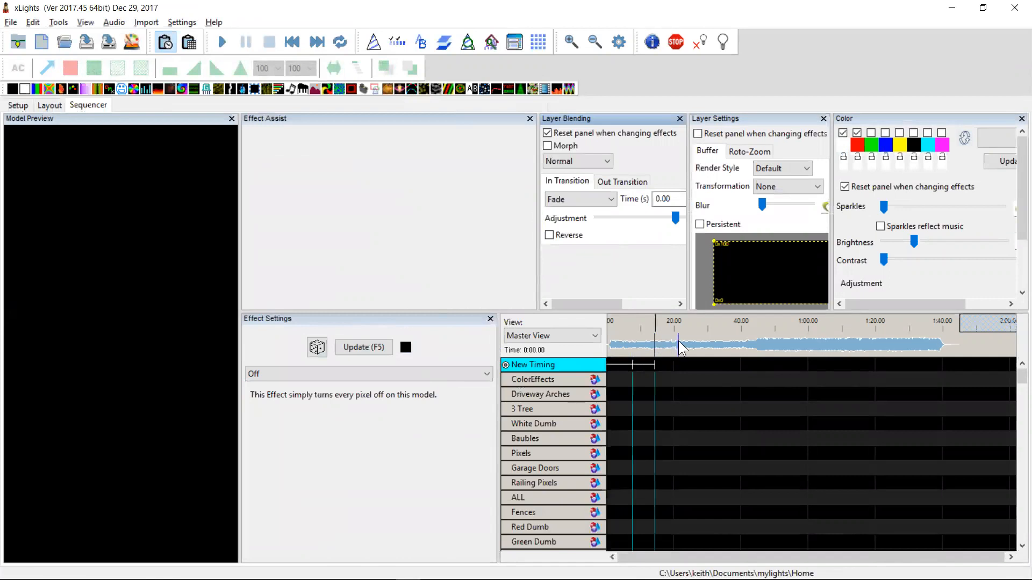
{"action": "left_click", "coordinate": [675, 345]}
{"action": "key", "text": "t"}
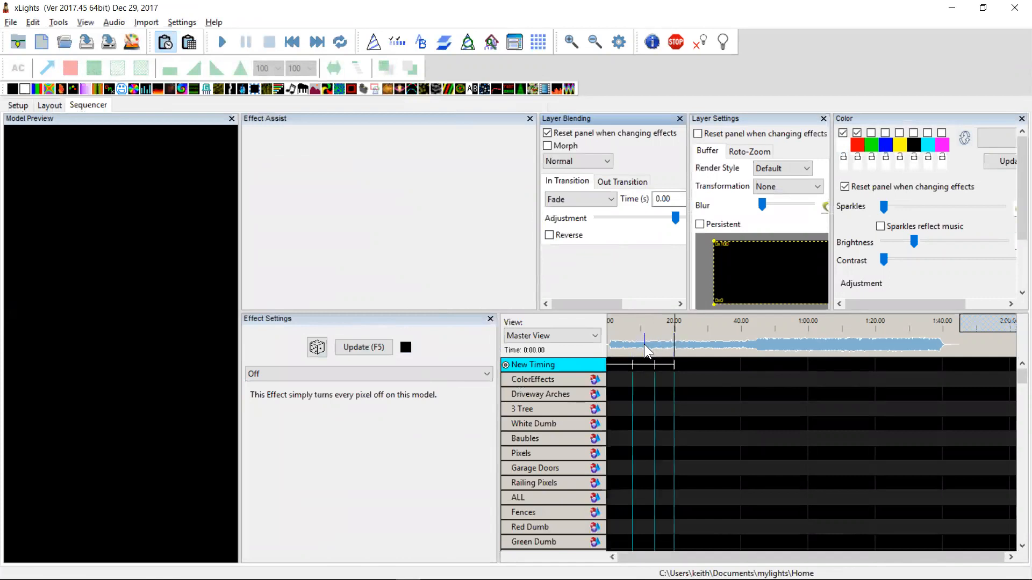
{"action": "left_click", "coordinate": [643, 347]}
{"action": "key", "text": "t"}
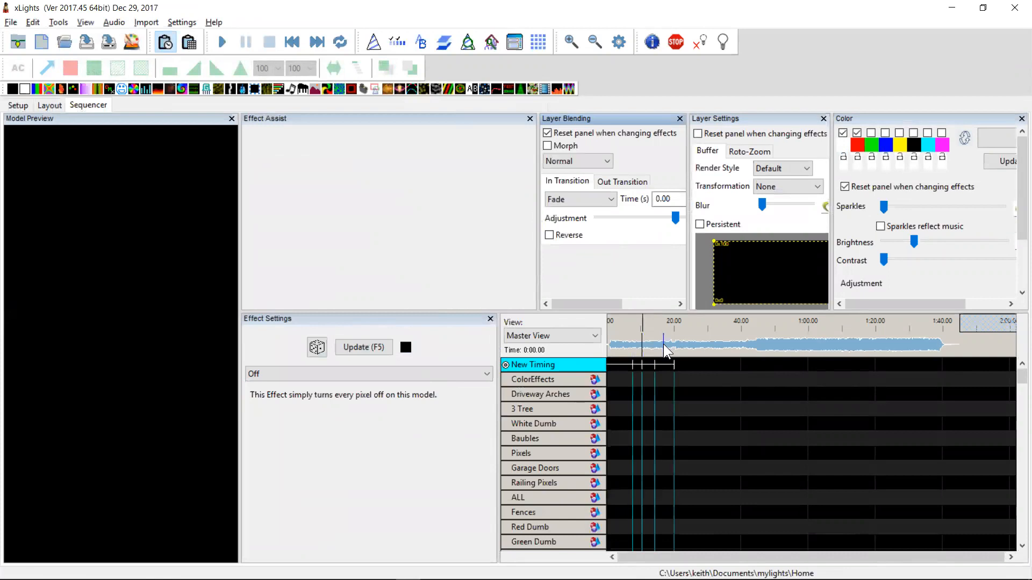
{"action": "left_click", "coordinate": [665, 349]}
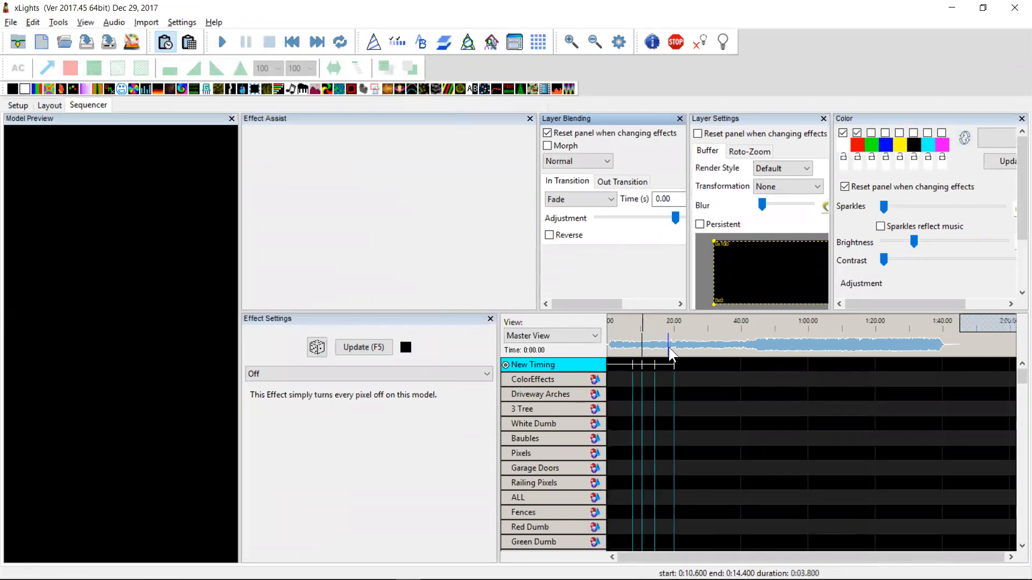
{"action": "key", "text": "t"}
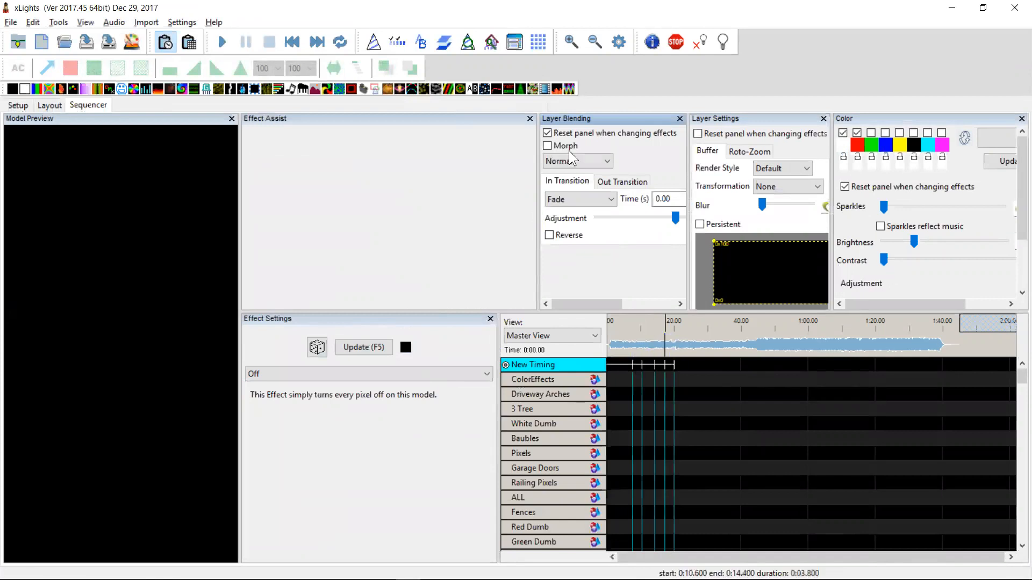
Place a VU Meter effect on the Pixels row between the timing marks and close the Effect Assist panel
{"action": "left_click_drag", "start_coordinate": [558, 90], "coordinate": [675, 453]}
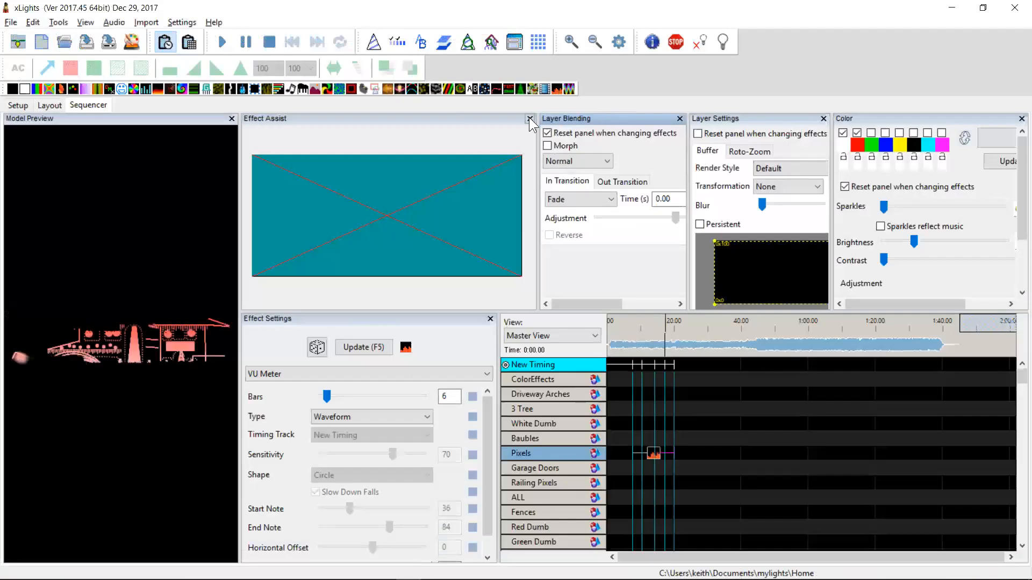
{"action": "left_click", "coordinate": [529, 118]}
{"action": "left_click", "coordinate": [529, 118]}
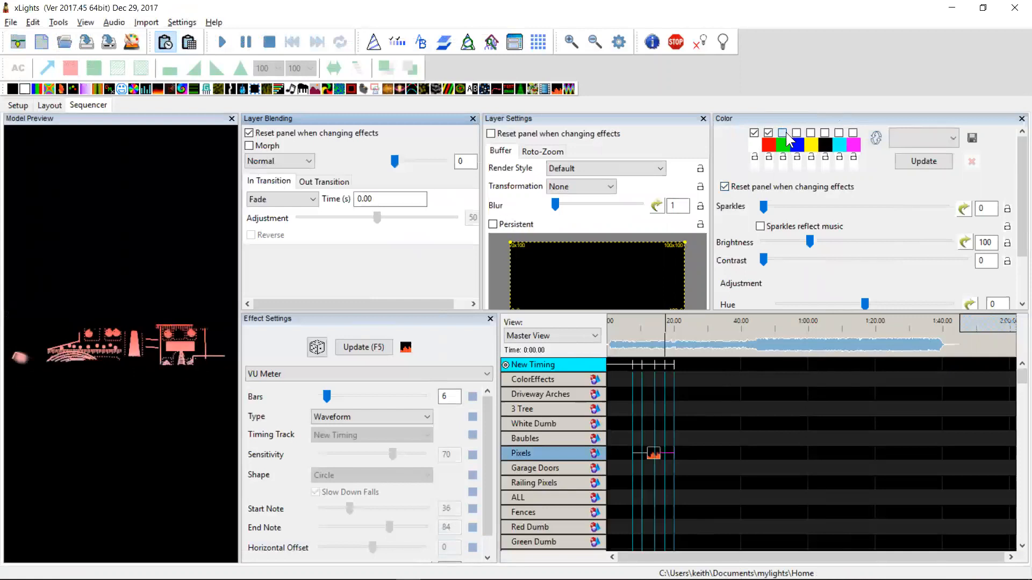
Enable the third palette colour and set the VU Meter type to Level Pulse Color
{"action": "left_click", "coordinate": [784, 133]}
{"action": "left_click", "coordinate": [407, 420]}
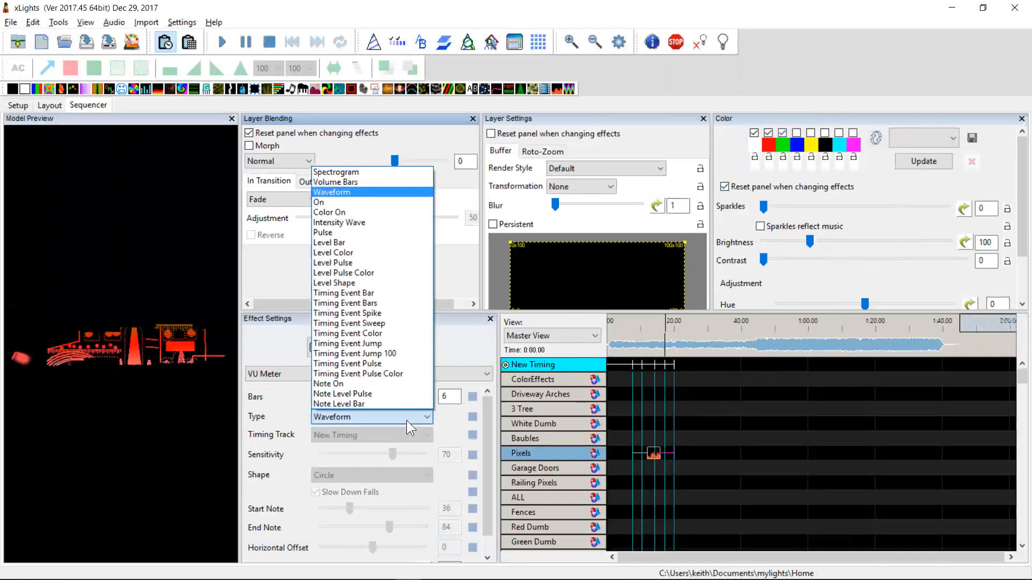
{"action": "left_click", "coordinate": [355, 273]}
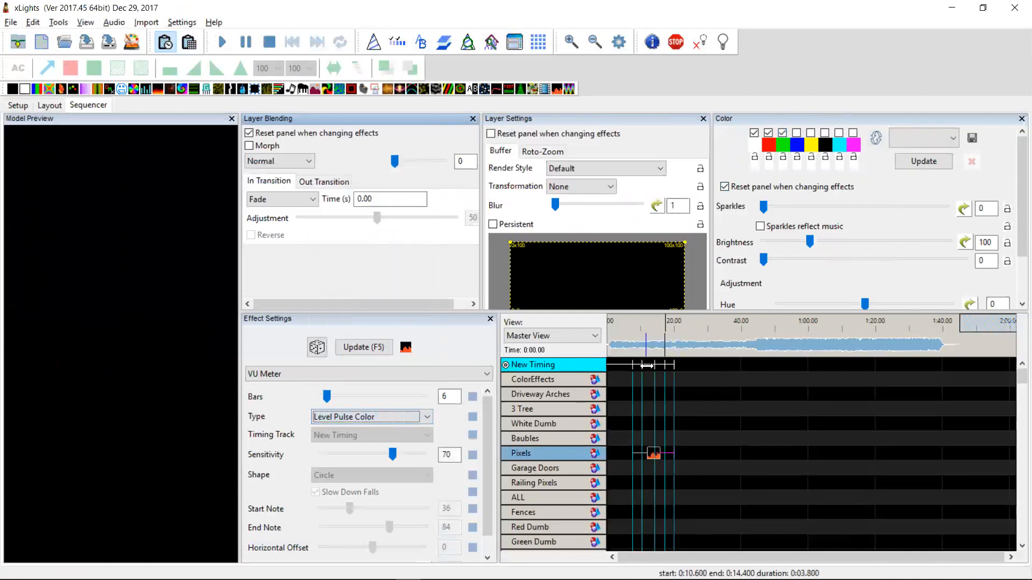
Move the VU Meter effect to about the one-minute mark and enable the fourth palette colour
{"action": "left_click_drag", "start_coordinate": [656, 461], "coordinate": [807, 460]}
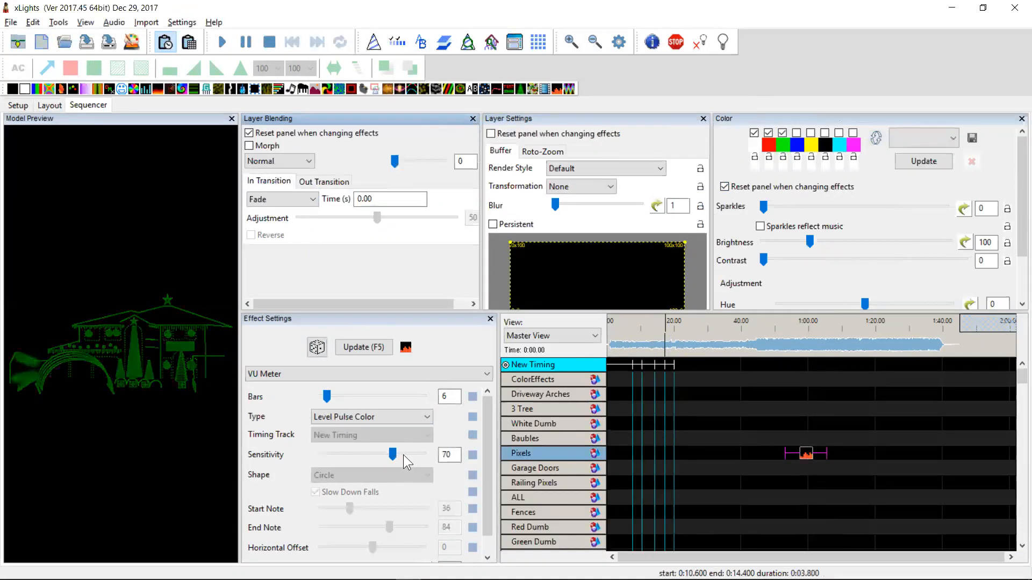
{"action": "left_click", "coordinate": [796, 133]}
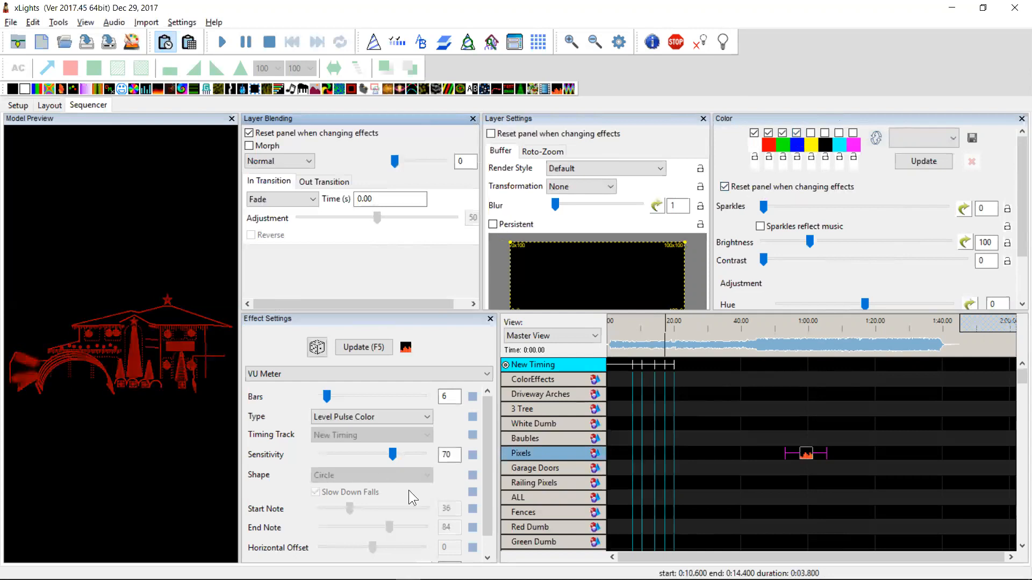
Switch to the changelog and select the entry about Level Color and Timing Event Pulse Color
{"action": "left_click", "coordinate": [160, 571]}
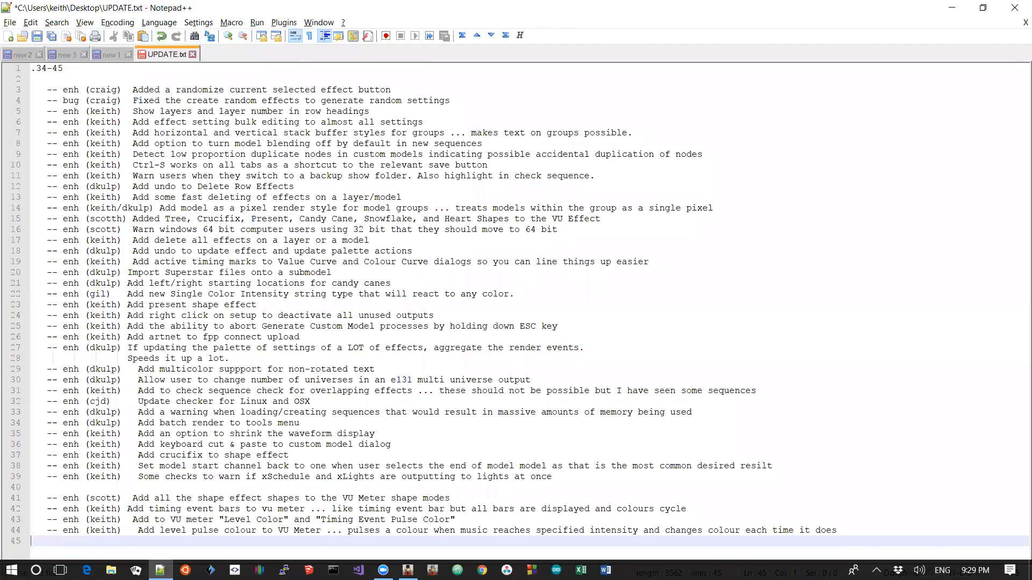
{"action": "key", "text": "Up"}
{"action": "key", "text": "Up"}
{"action": "key", "text": "shift+Down"}
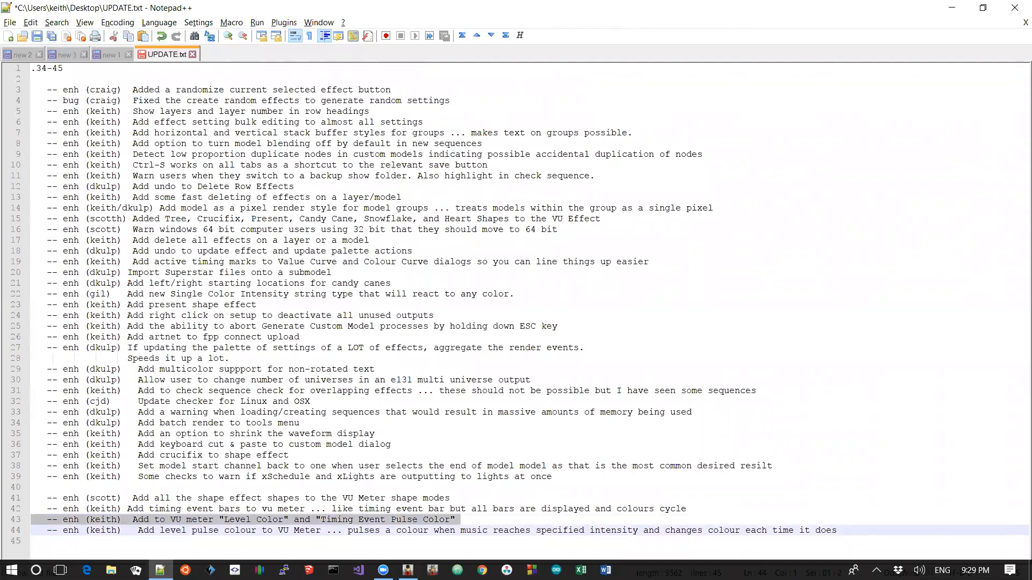
Return to the sequencer and set the VU Meter type to Level Color
{"action": "key", "text": "alt+Tab"}
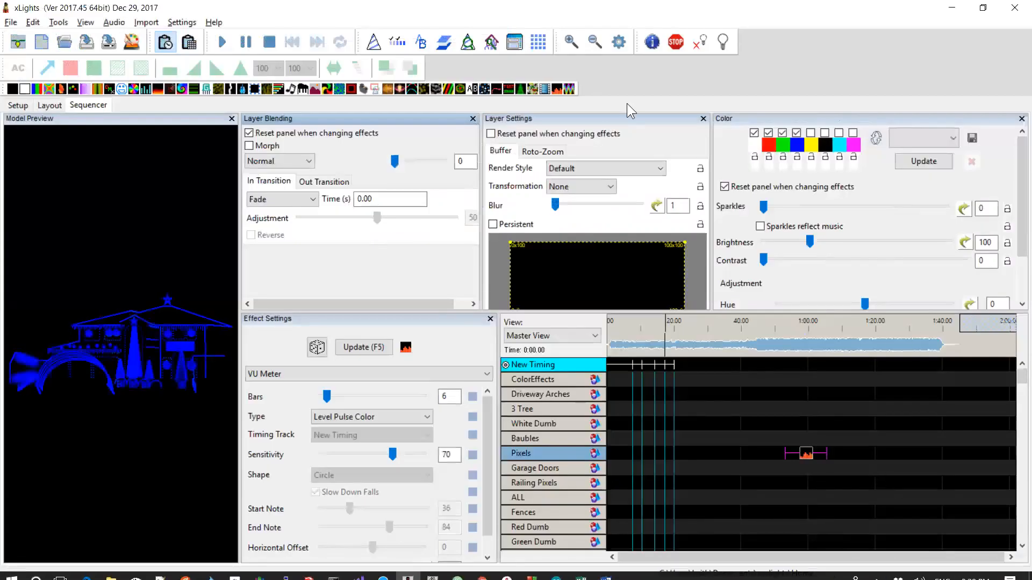
{"action": "left_click", "coordinate": [377, 415]}
{"action": "left_click", "coordinate": [358, 253]}
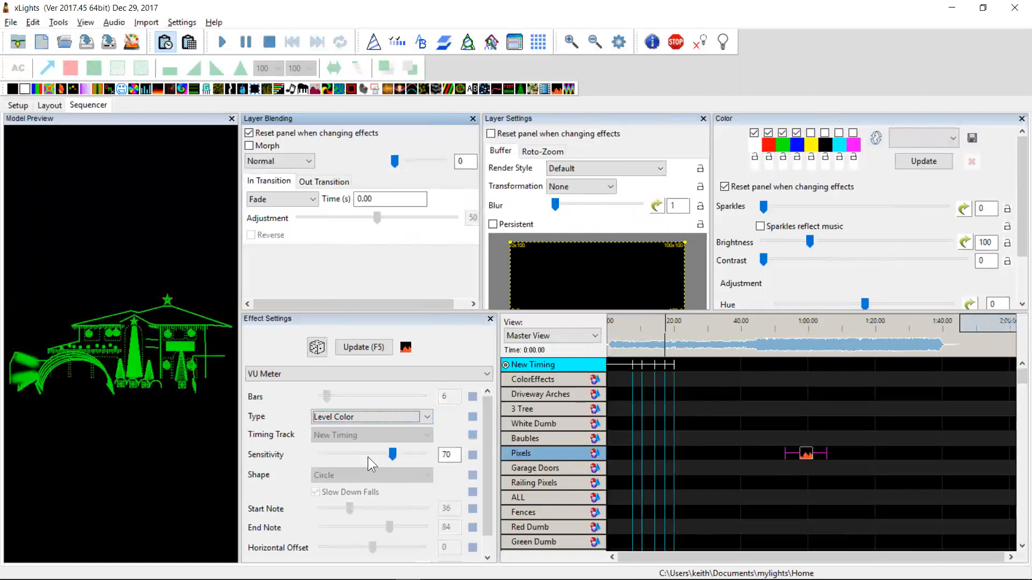
Move the VU Meter effect back to the timing marks near the start of the song
{"action": "key", "text": "alt+Tab"}
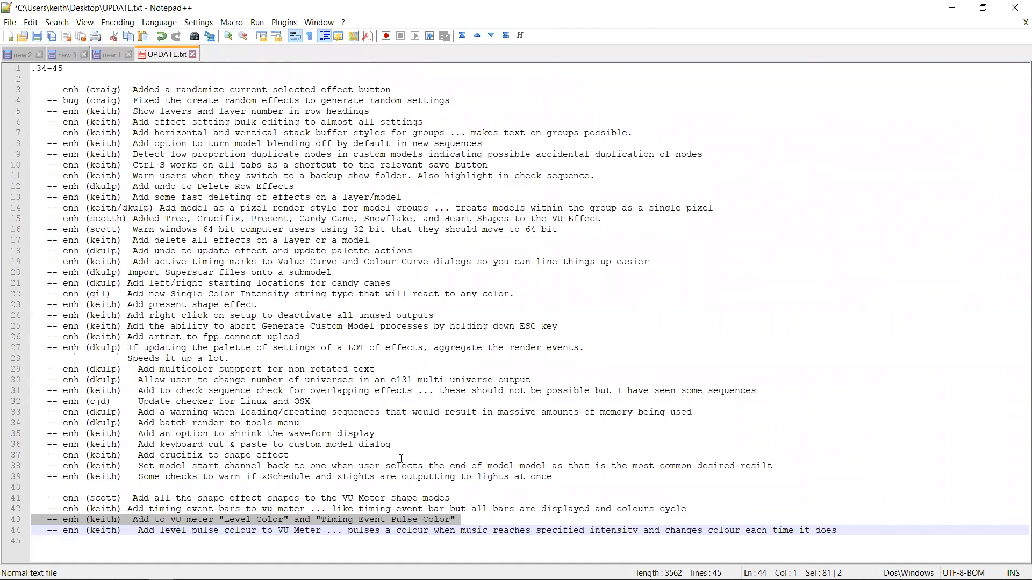
{"action": "key", "text": "alt+Tab"}
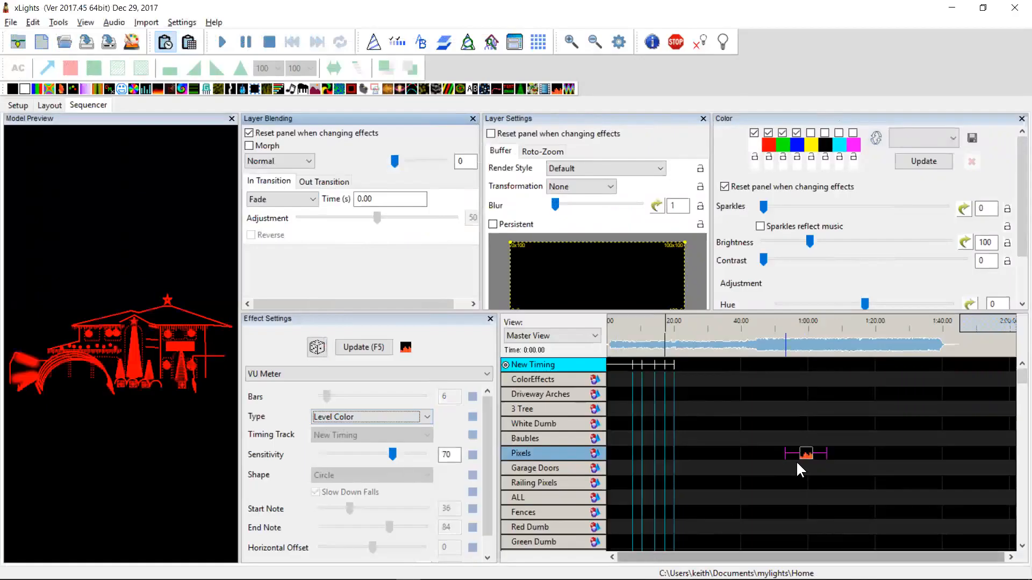
{"action": "left_click_drag", "start_coordinate": [805, 459], "coordinate": [652, 460]}
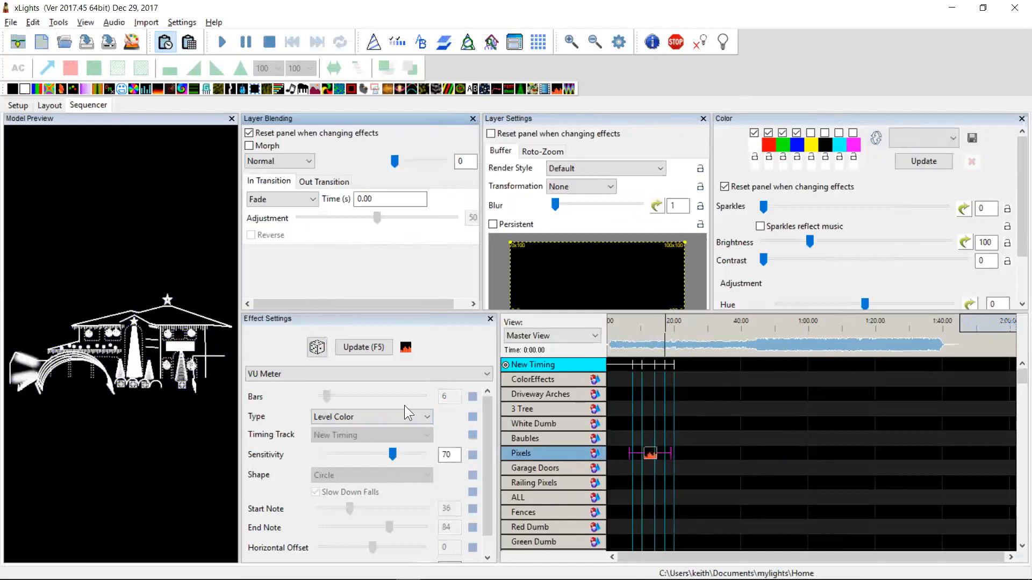
Set the VU Meter type to Timing Event Pulse Color and its Bars to 25
{"action": "left_click", "coordinate": [390, 416]}
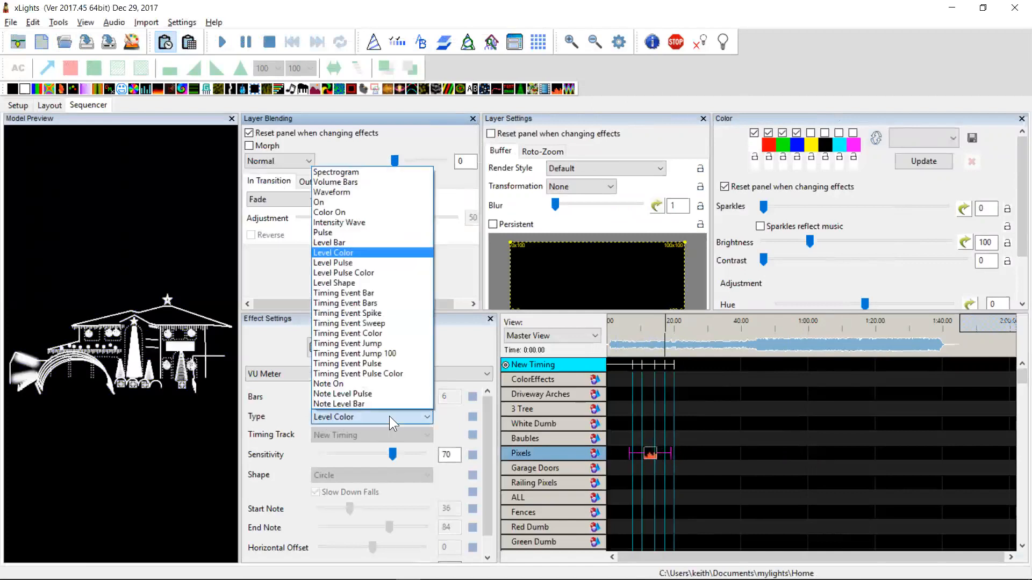
{"action": "left_click", "coordinate": [380, 373]}
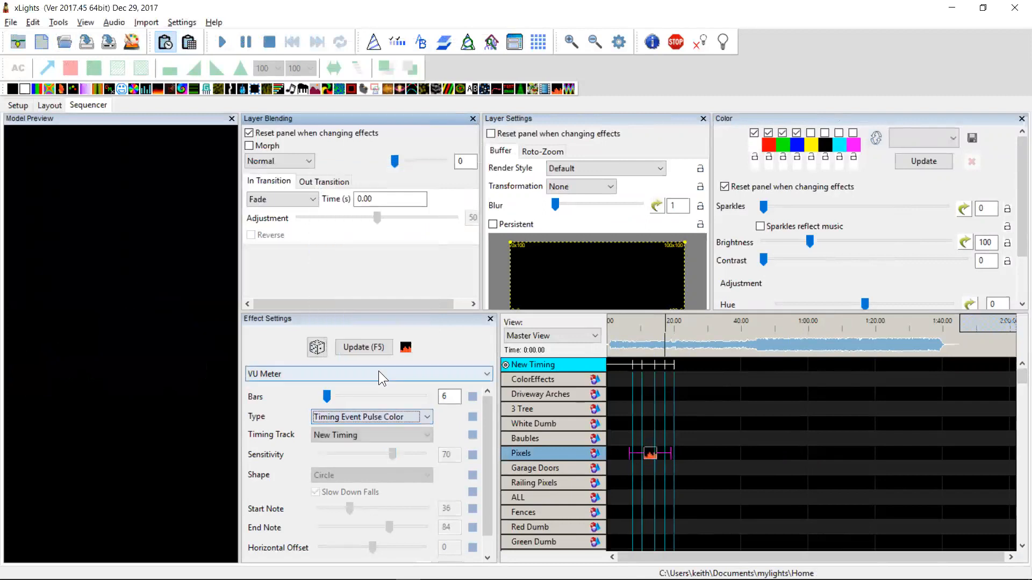
{"action": "left_click", "coordinate": [647, 456]}
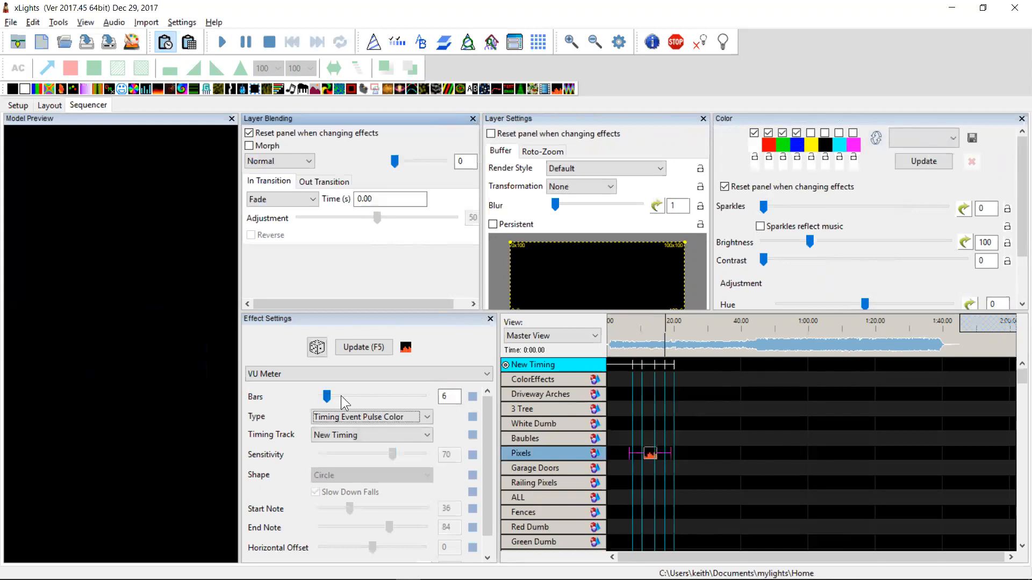
{"action": "left_click_drag", "start_coordinate": [326, 398], "coordinate": [346, 398]}
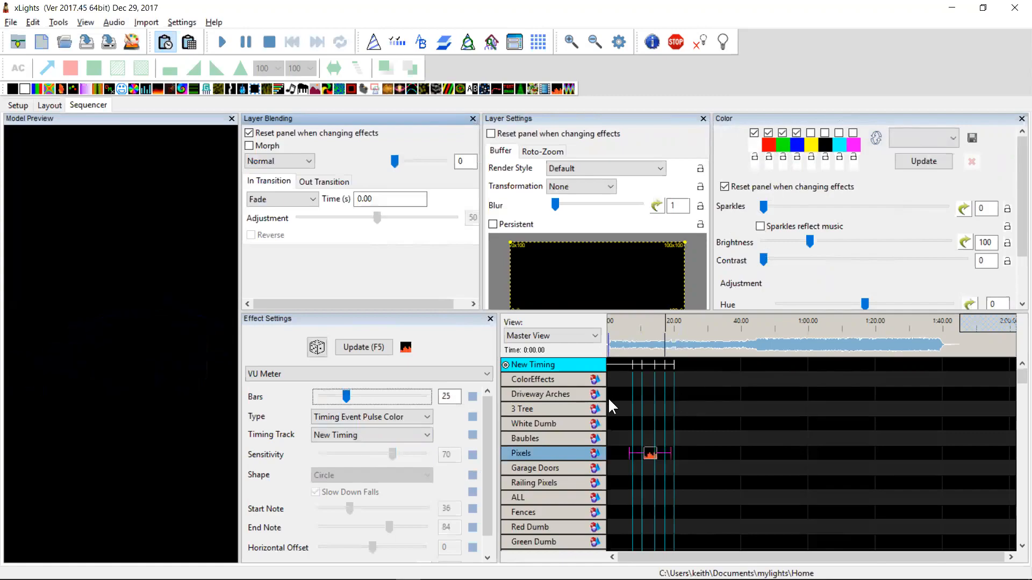
Select the timing event bars entry in the changelog and return to the sequencer
{"action": "key", "text": "alt+Tab"}
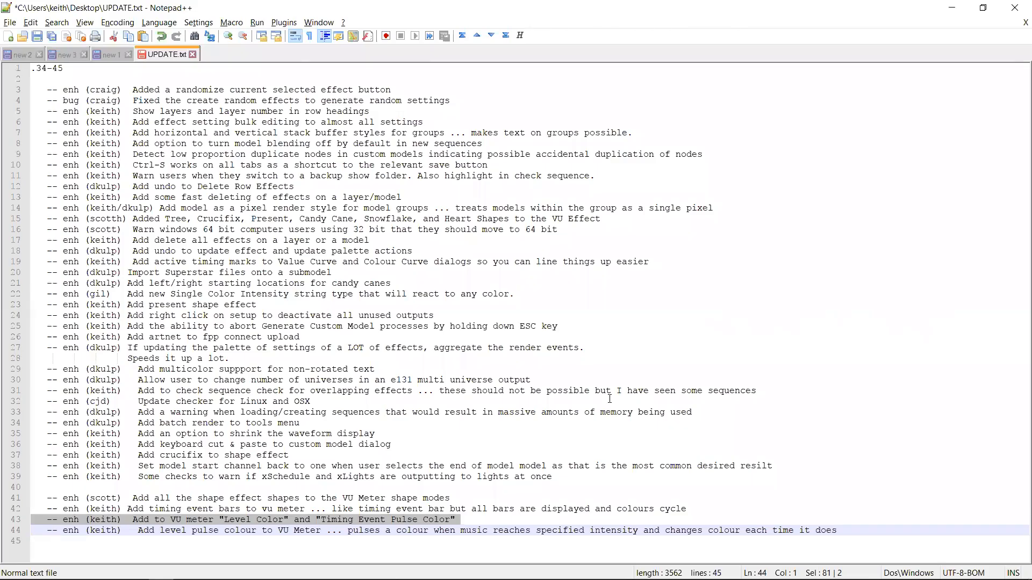
{"action": "key", "text": "Up"}
{"action": "key", "text": "shift+Up"}
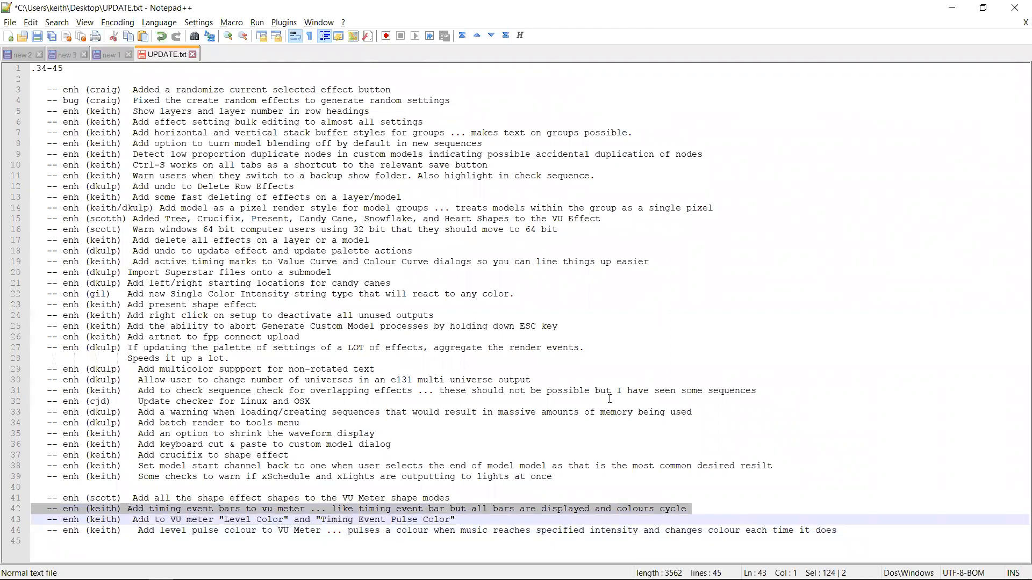
{"action": "key", "text": "alt+Tab"}
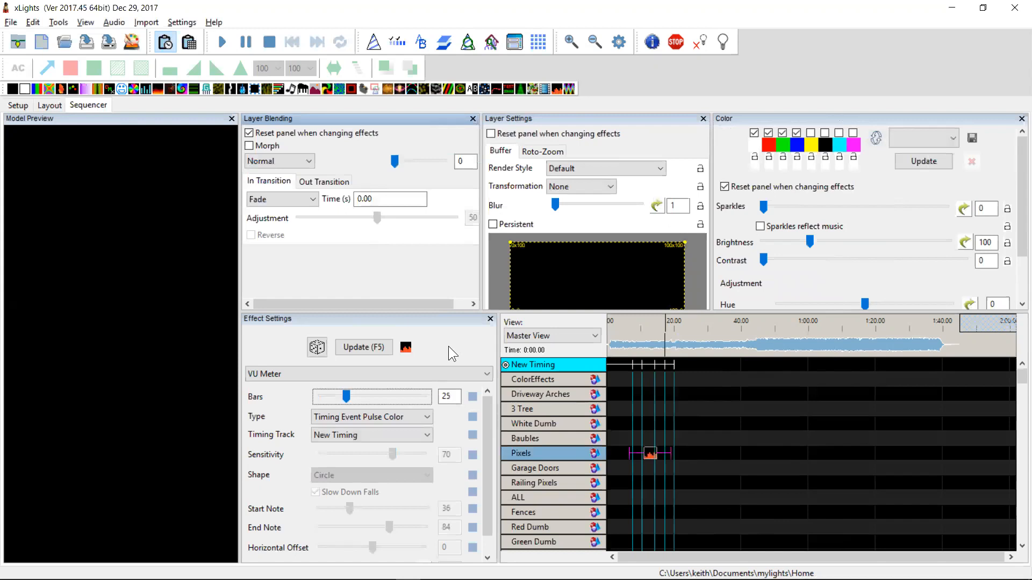
Set the VU Meter type to Timing Event Bar with 5 bars, then switch it to Timing Event Bars
{"action": "left_click", "coordinate": [380, 416]}
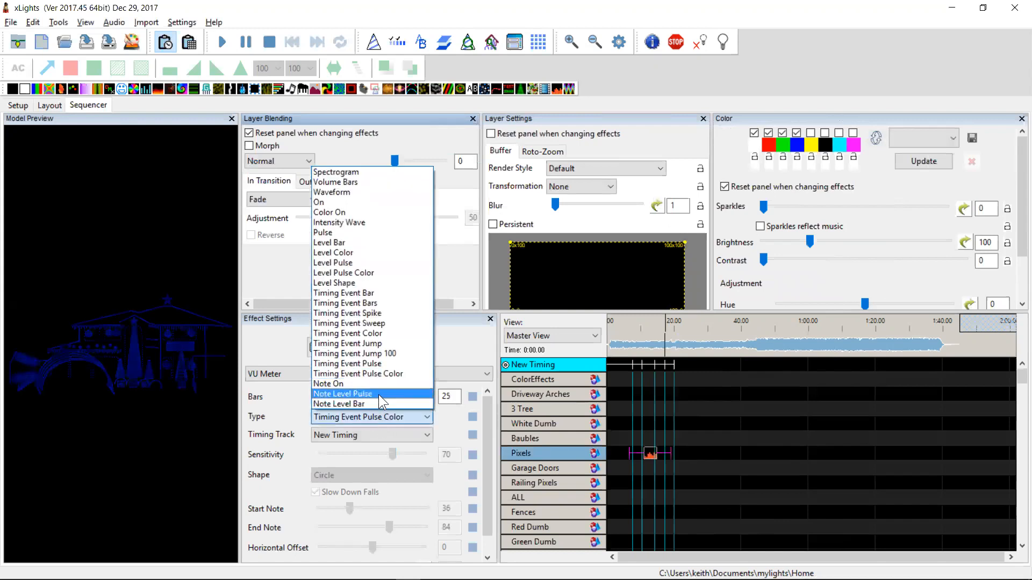
{"action": "left_click", "coordinate": [370, 293]}
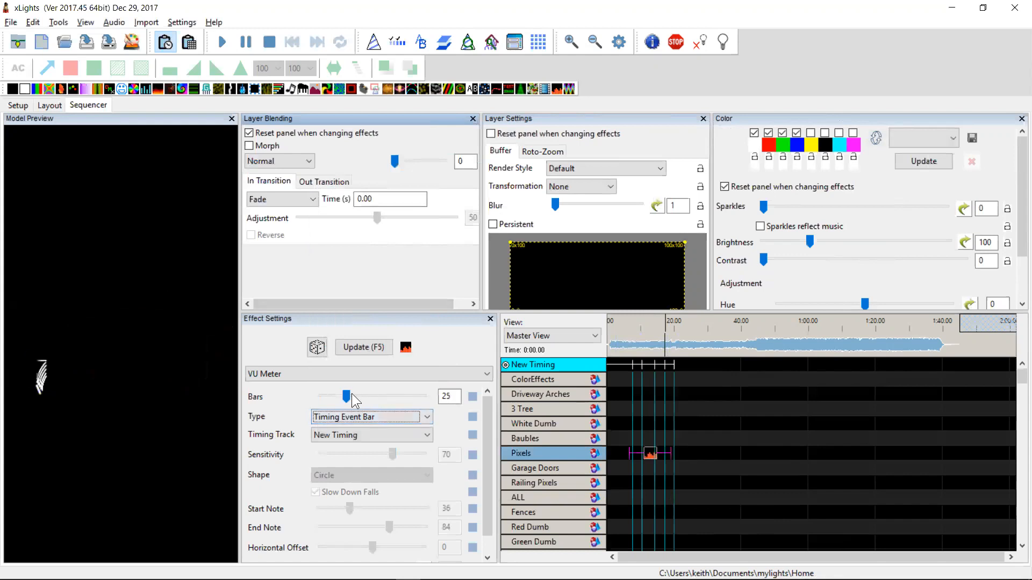
{"action": "left_click_drag", "start_coordinate": [348, 397], "coordinate": [328, 397]}
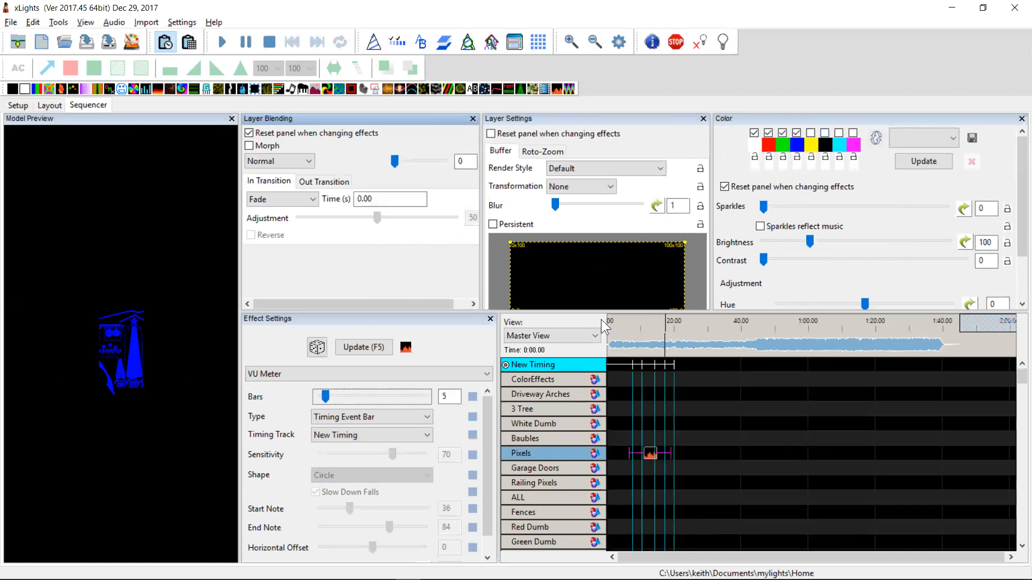
{"action": "left_click", "coordinate": [398, 416]}
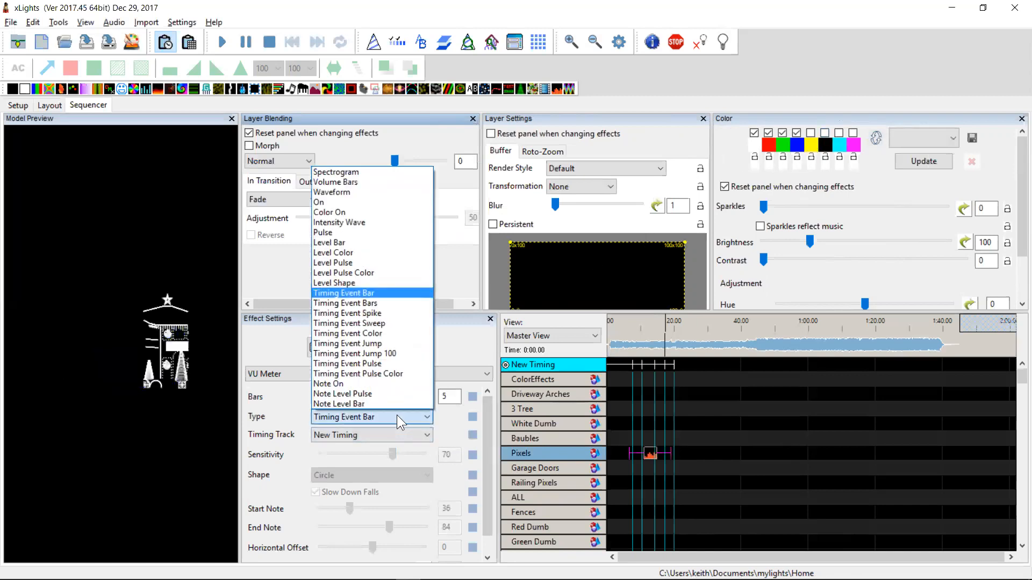
{"action": "left_click", "coordinate": [365, 304]}
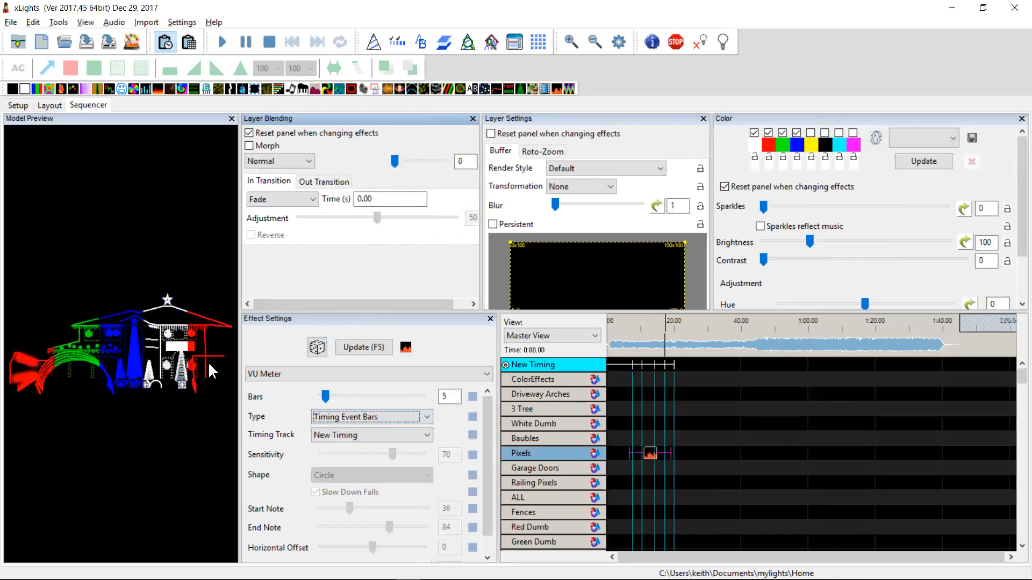
Highlight the changelog entry about VU Meter shape modes and return to the sequencer
{"action": "key", "text": "alt+Tab"}
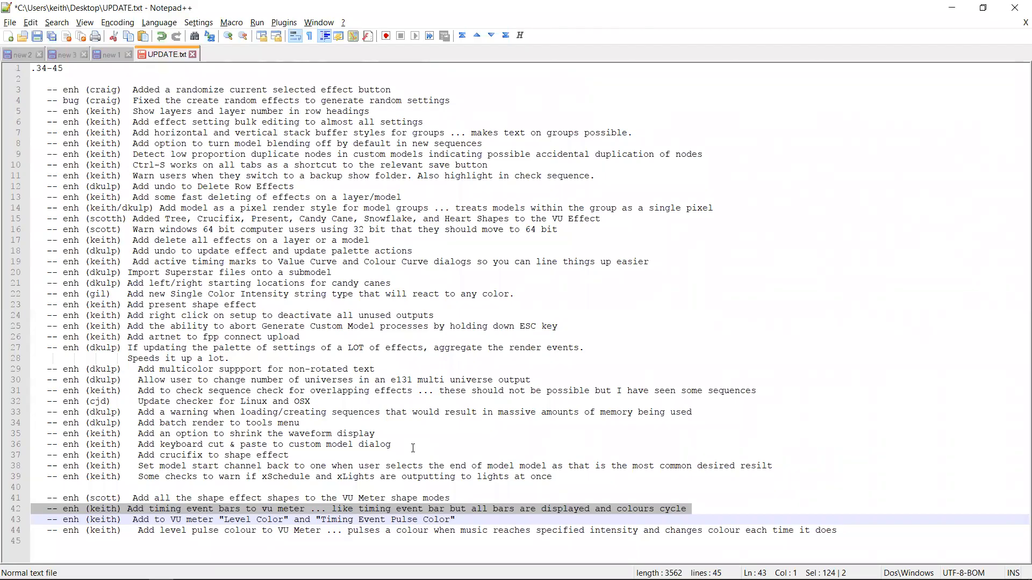
{"action": "key", "text": "Up"}
{"action": "key", "text": "Up"}
{"action": "key", "text": "shift+Down"}
{"action": "key", "text": "alt+Tab"}
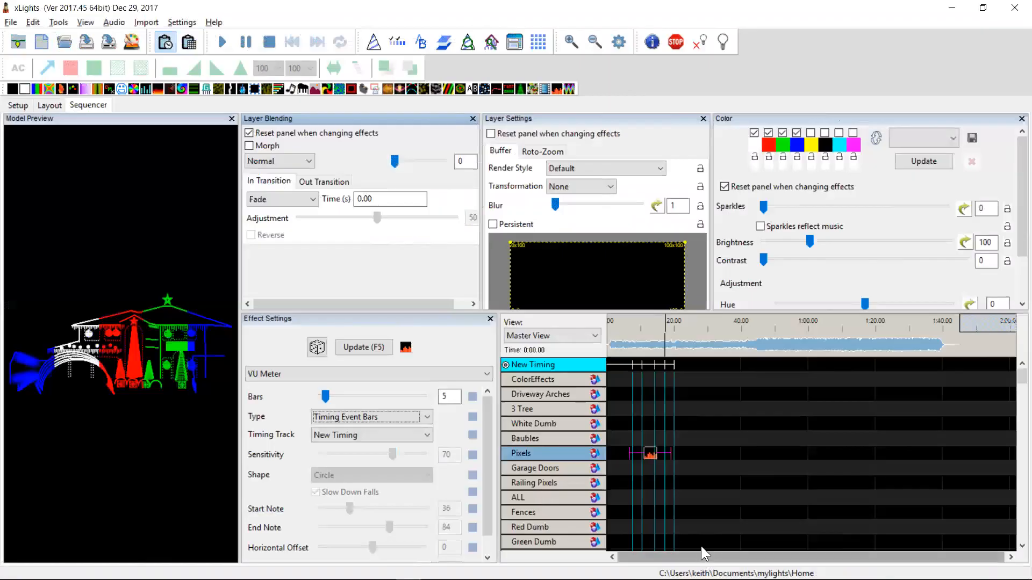
Add a VU Meter effect to the Matrix model row near the one-minute mark
{"action": "left_click", "coordinate": [649, 457]}
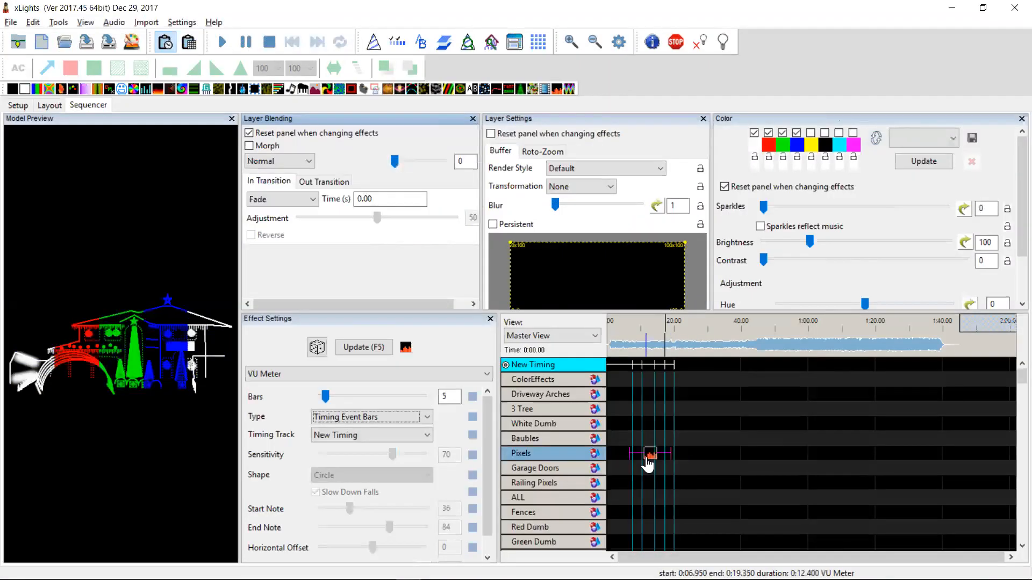
{"action": "scroll", "coordinate": [1016, 514], "scroll_direction": "down", "scroll_amount": 5}
{"action": "scroll", "coordinate": [1018, 519], "scroll_direction": "down", "scroll_amount": 5}
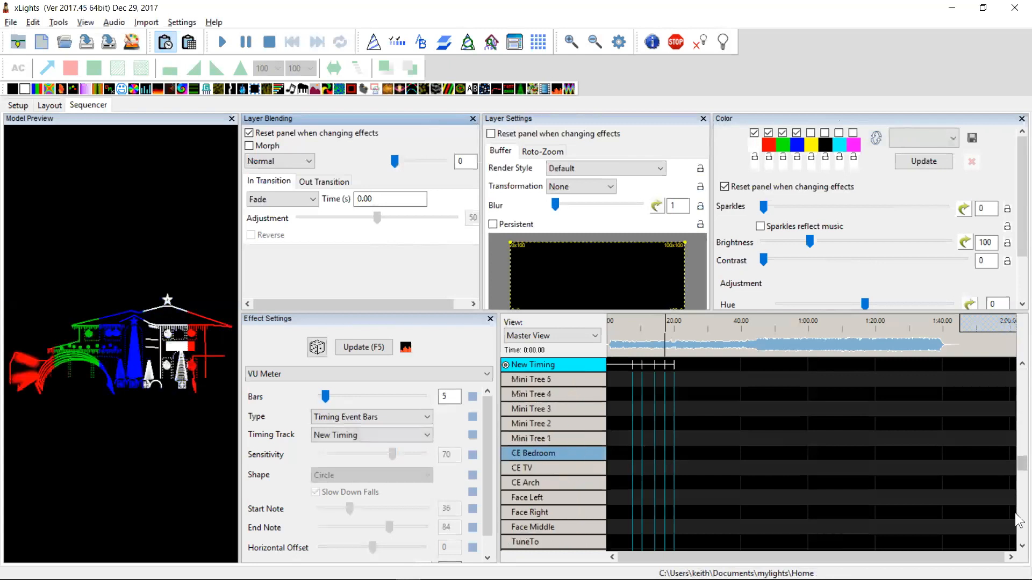
{"action": "scroll", "coordinate": [1018, 521], "scroll_direction": "down", "scroll_amount": 3}
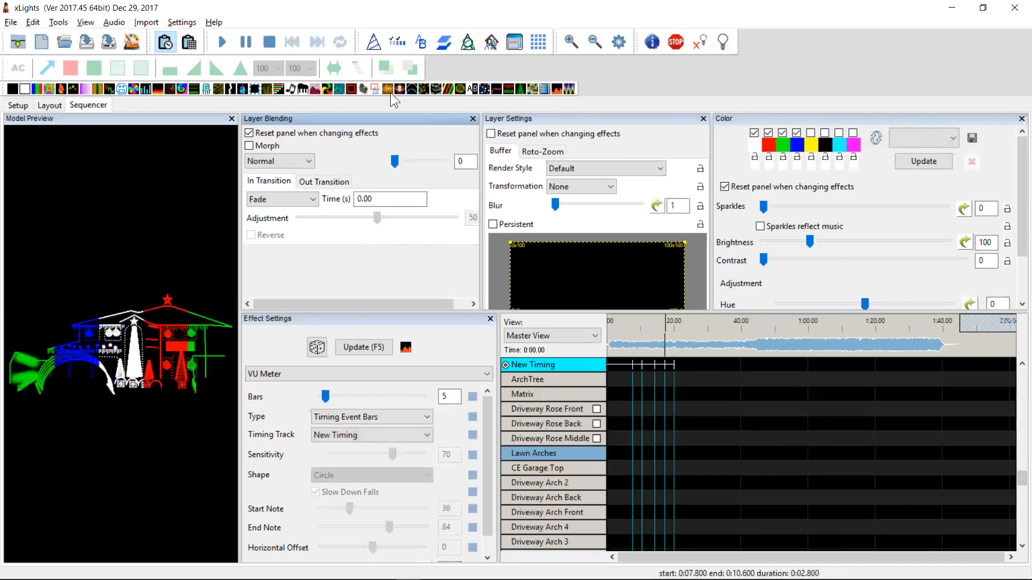
{"action": "left_click_drag", "start_coordinate": [559, 94], "coordinate": [779, 394]}
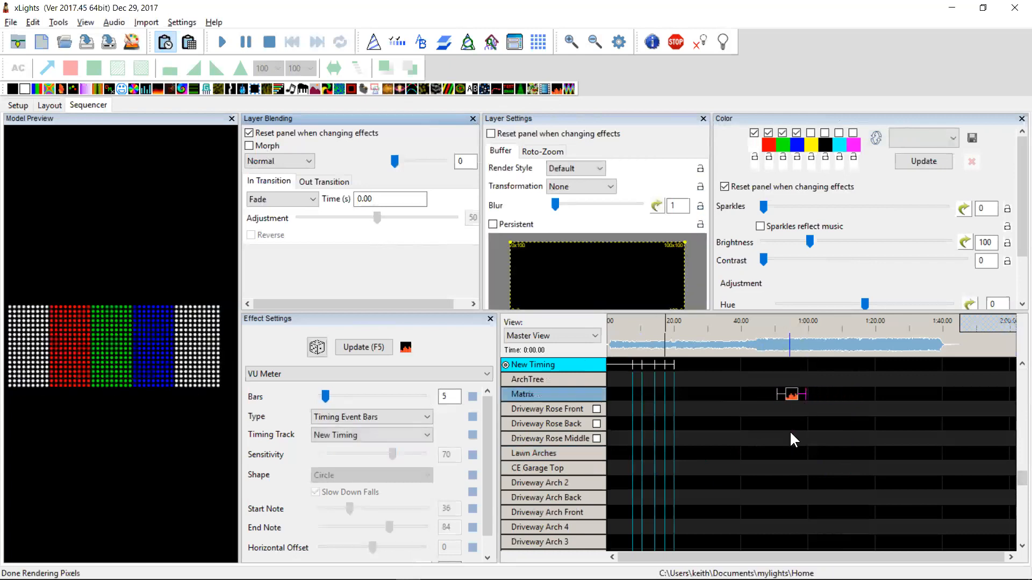
Set the Matrix VU Meter type to Level Shape and its Sensitivity to 15
{"action": "key", "text": "alt+Tab"}
{"action": "key", "text": "alt+Tab"}
{"action": "left_click", "coordinate": [793, 399]}
{"action": "left_click", "coordinate": [346, 414]}
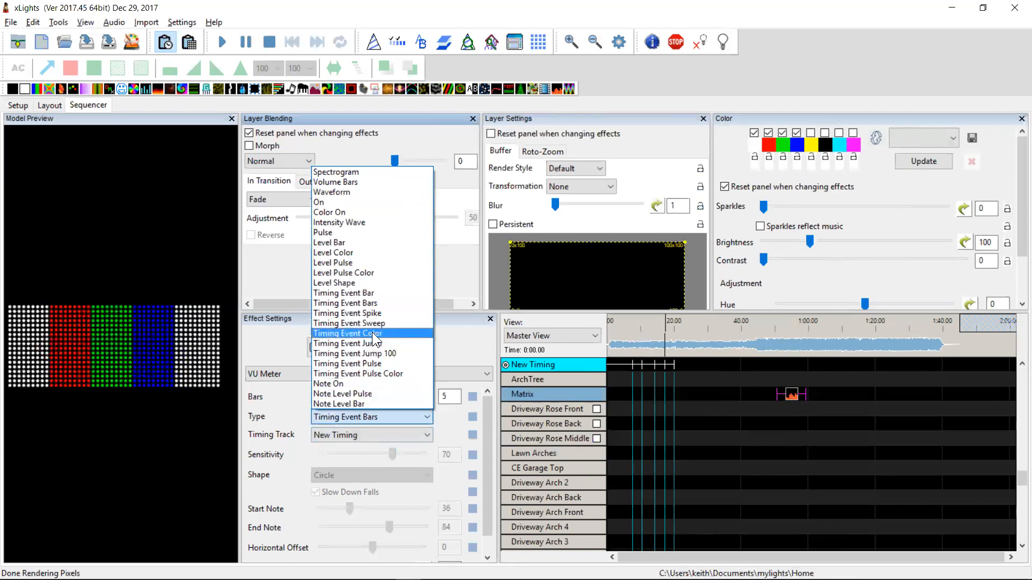
{"action": "left_click", "coordinate": [376, 284]}
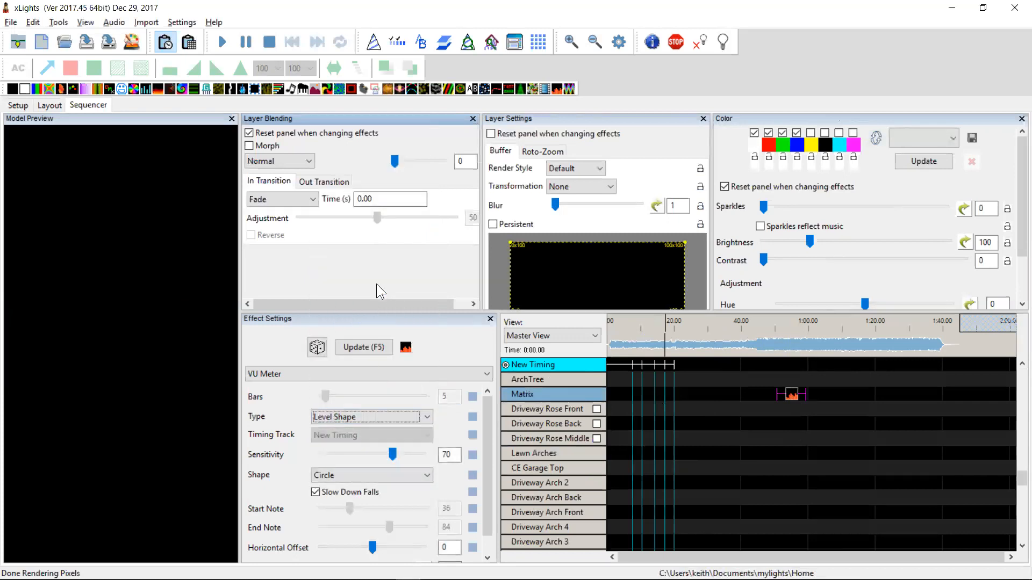
{"action": "left_click", "coordinate": [791, 395]}
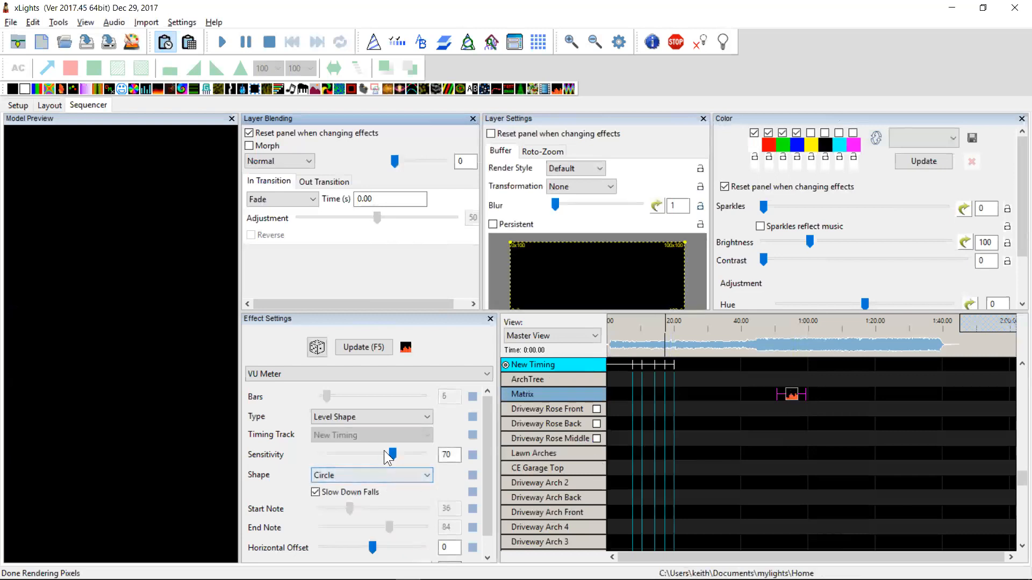
{"action": "left_click_drag", "start_coordinate": [394, 451], "coordinate": [337, 451]}
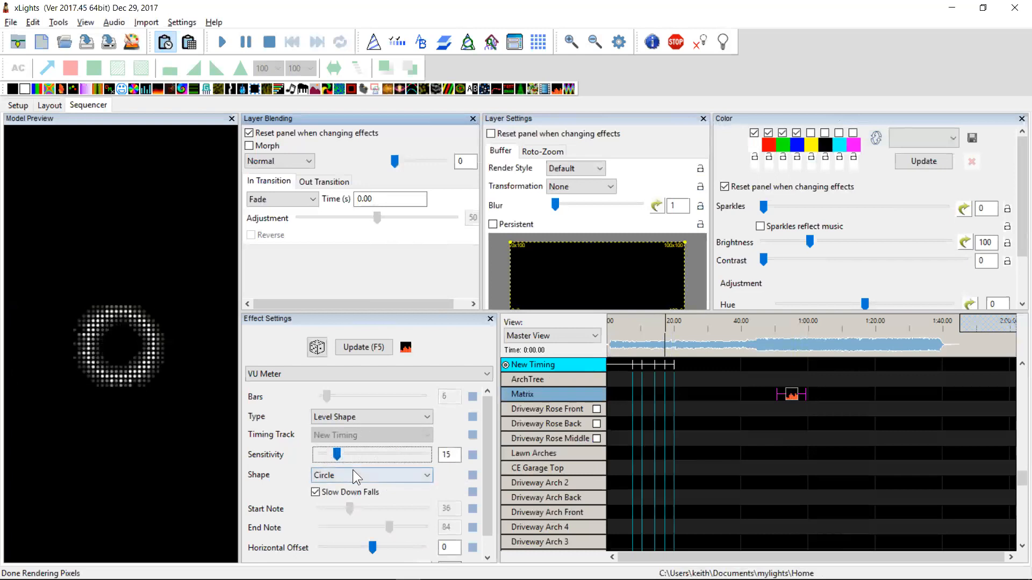
Switch the VU Meter shape through Crucifix to Heart and uncheck the white palette color
{"action": "left_click", "coordinate": [369, 475]}
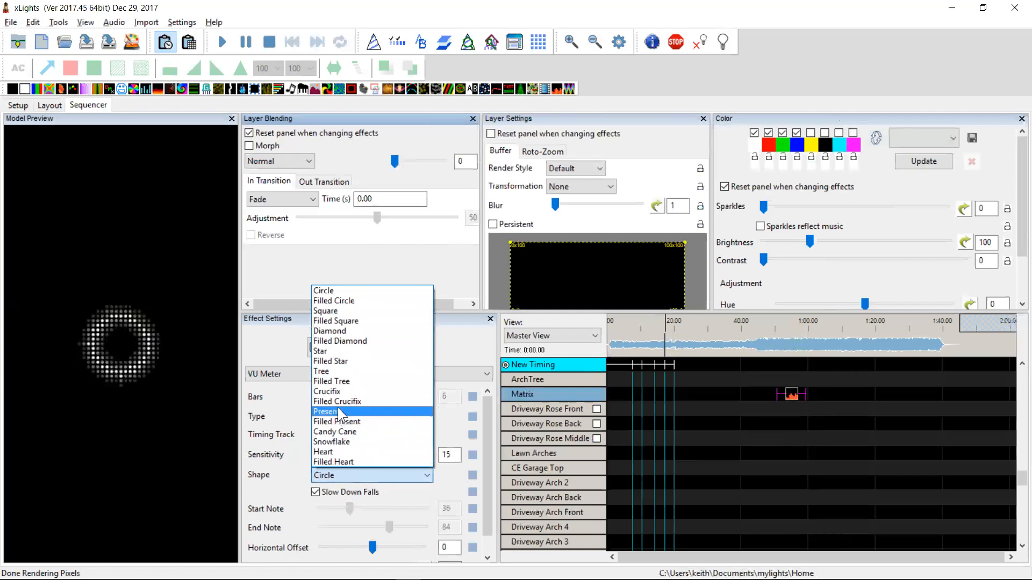
{"action": "left_click", "coordinate": [341, 391]}
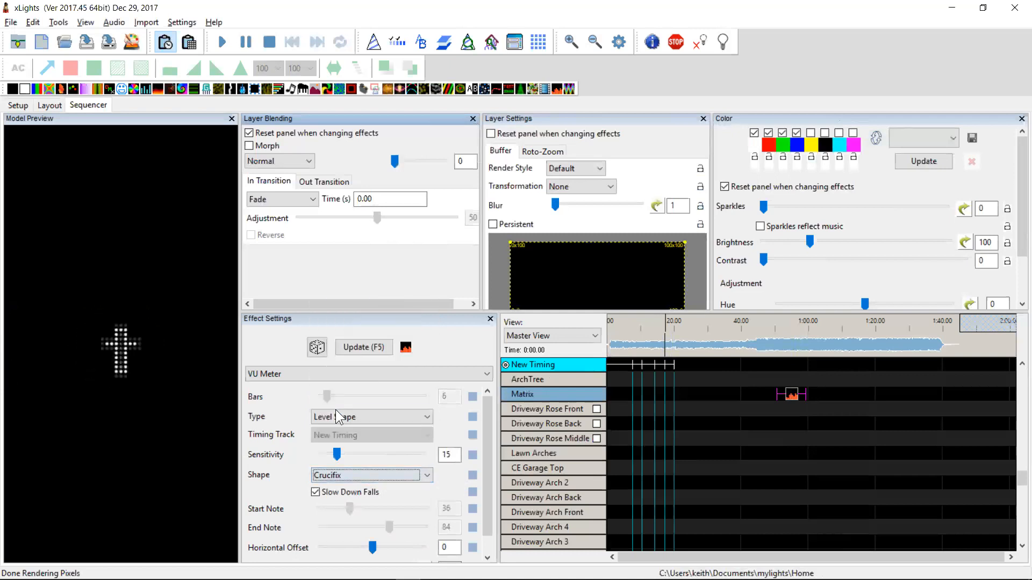
{"action": "left_click", "coordinate": [334, 413]}
{"action": "left_click", "coordinate": [333, 413]}
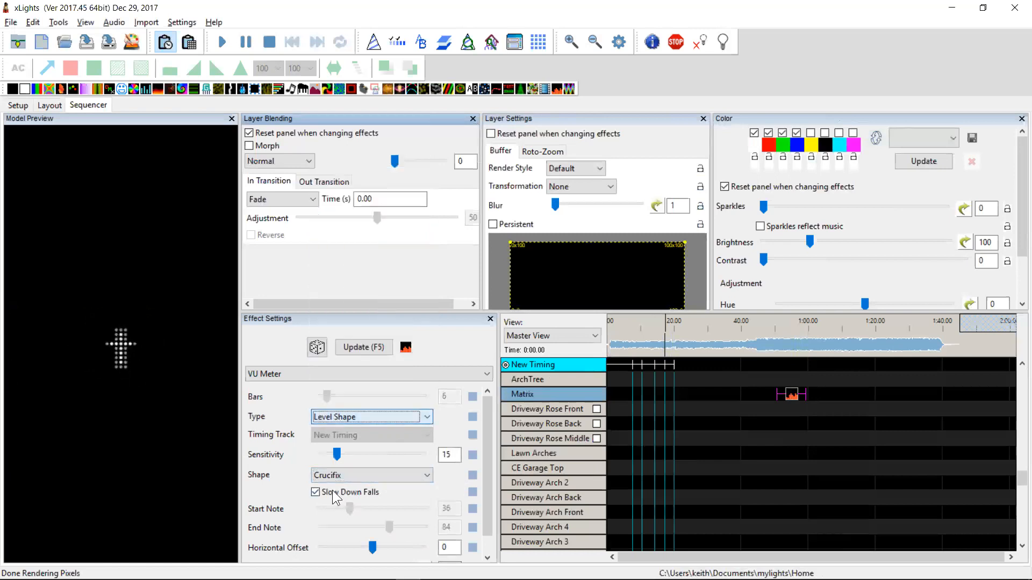
{"action": "left_click", "coordinate": [338, 476]}
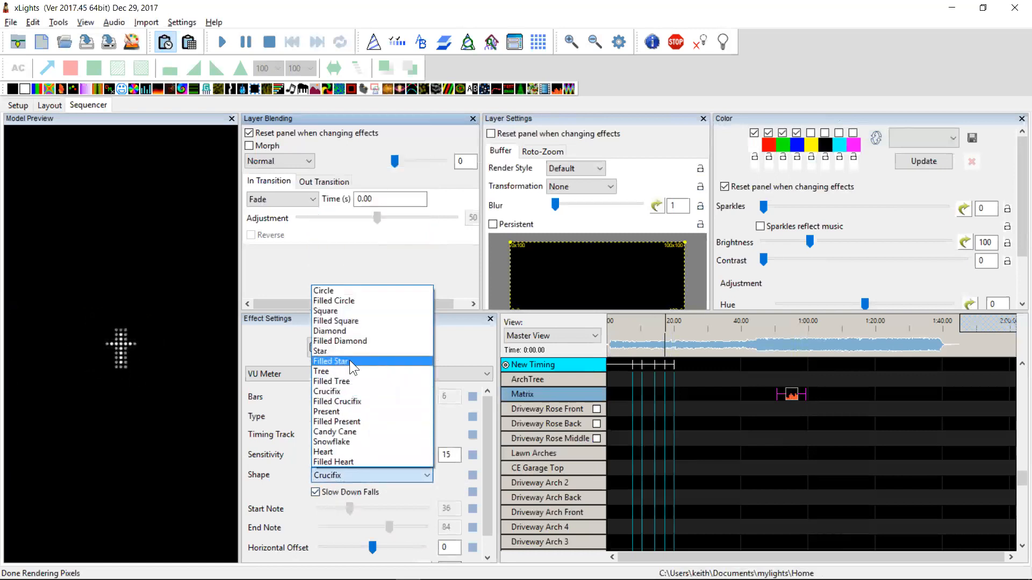
{"action": "left_click", "coordinate": [342, 452]}
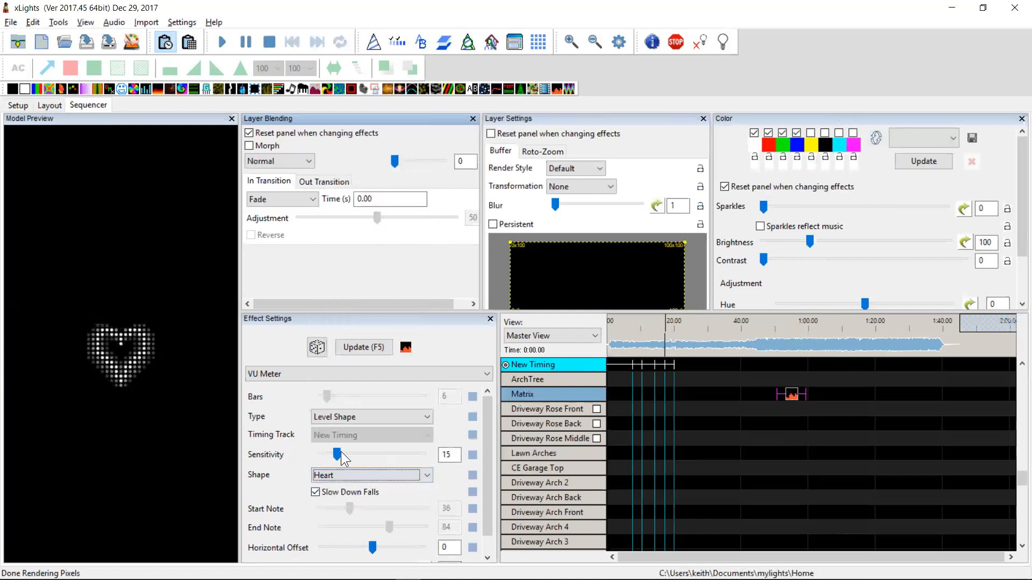
{"action": "left_click", "coordinate": [754, 133]}
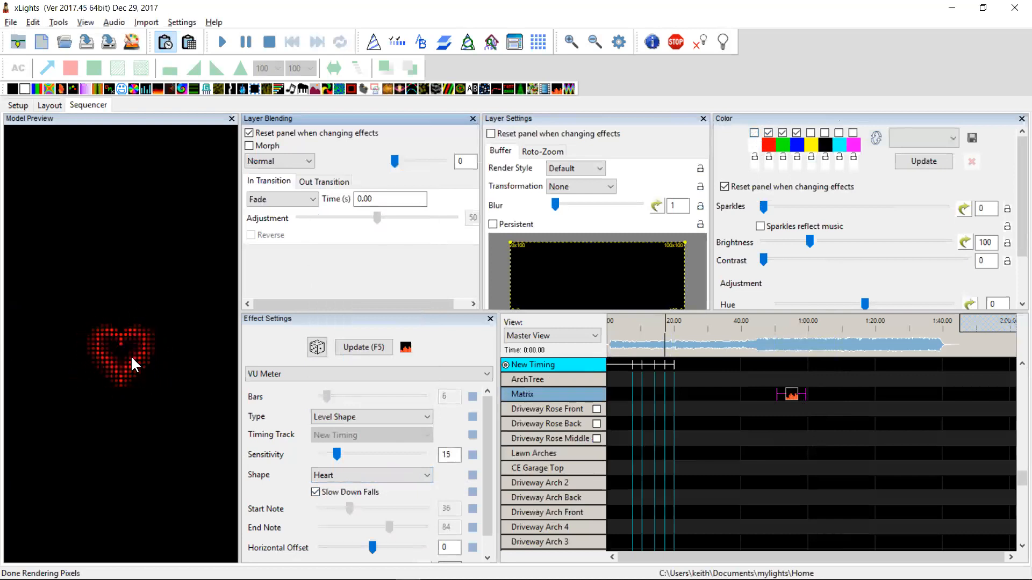
Try the Filled Heart shape before setting the shape back to Heart
{"action": "left_click", "coordinate": [397, 475]}
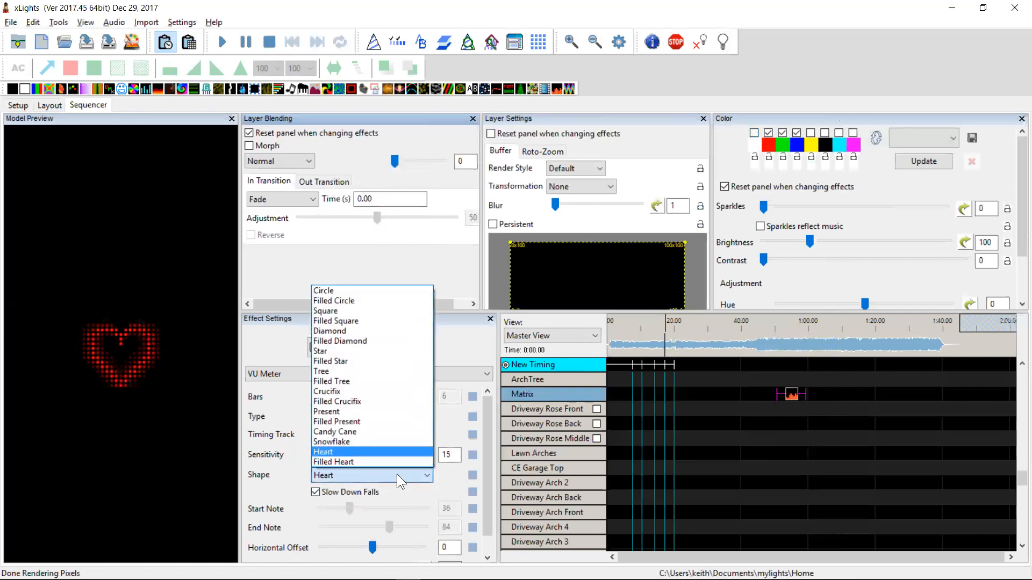
{"action": "left_click", "coordinate": [348, 460]}
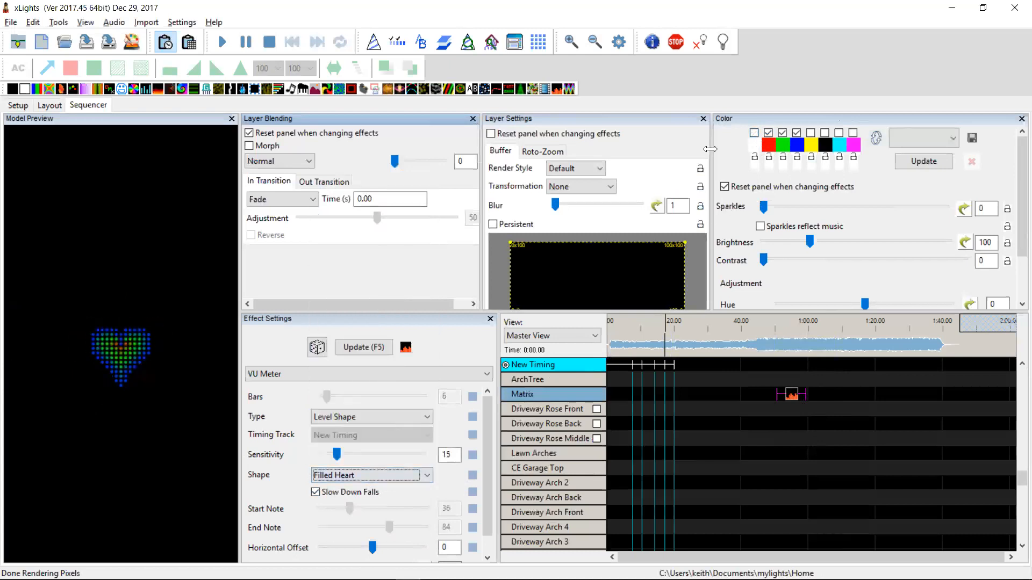
{"action": "left_click", "coordinate": [346, 476]}
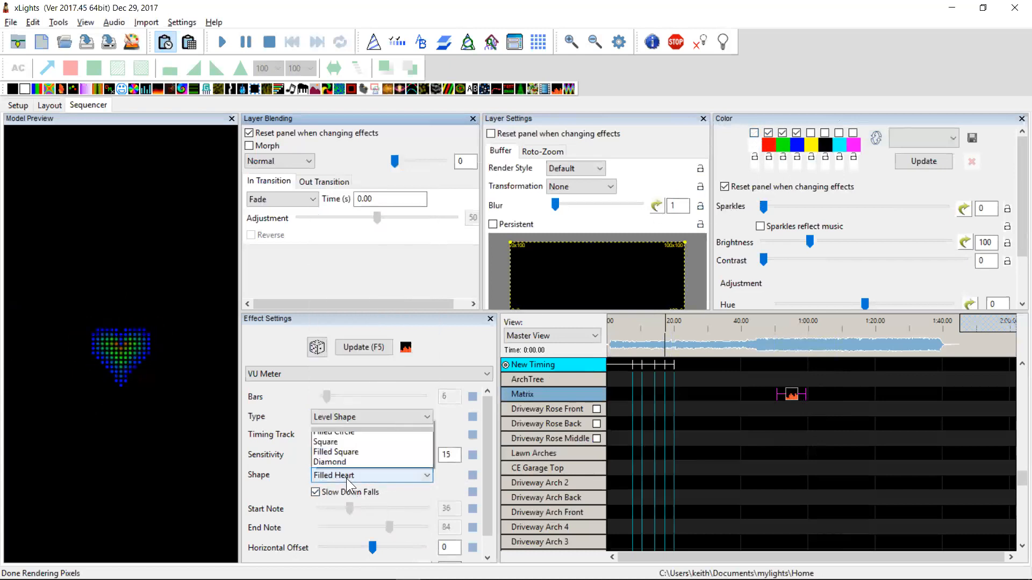
{"action": "left_click", "coordinate": [337, 452]}
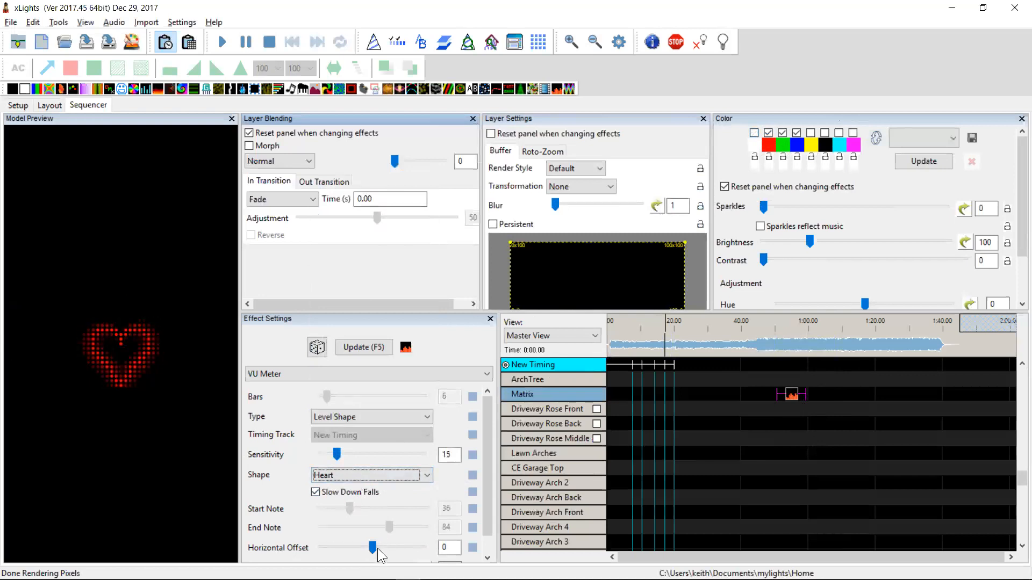
Highlight the changelog entries about xSchedule output checks and model start channel, then return to the sequencer
{"action": "key", "text": "alt+Tab"}
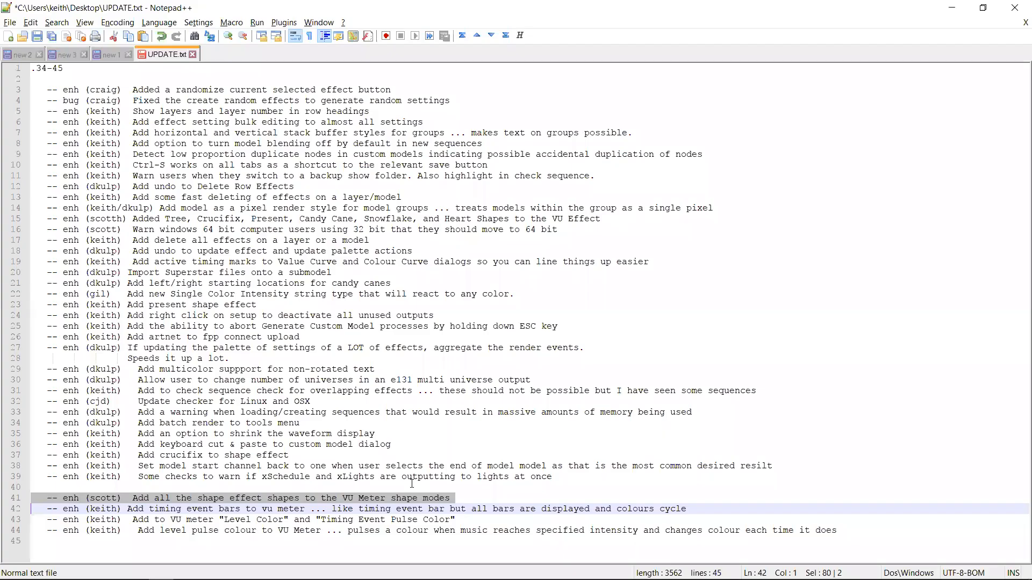
{"action": "key", "text": "Up"}
{"action": "key", "text": "Up"}
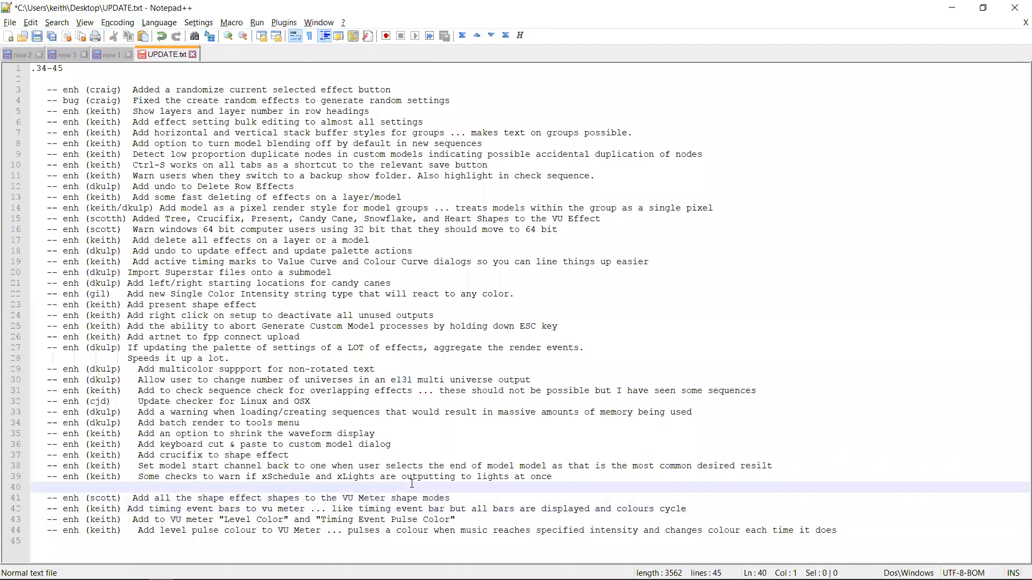
{"action": "key", "text": "shift+Up"}
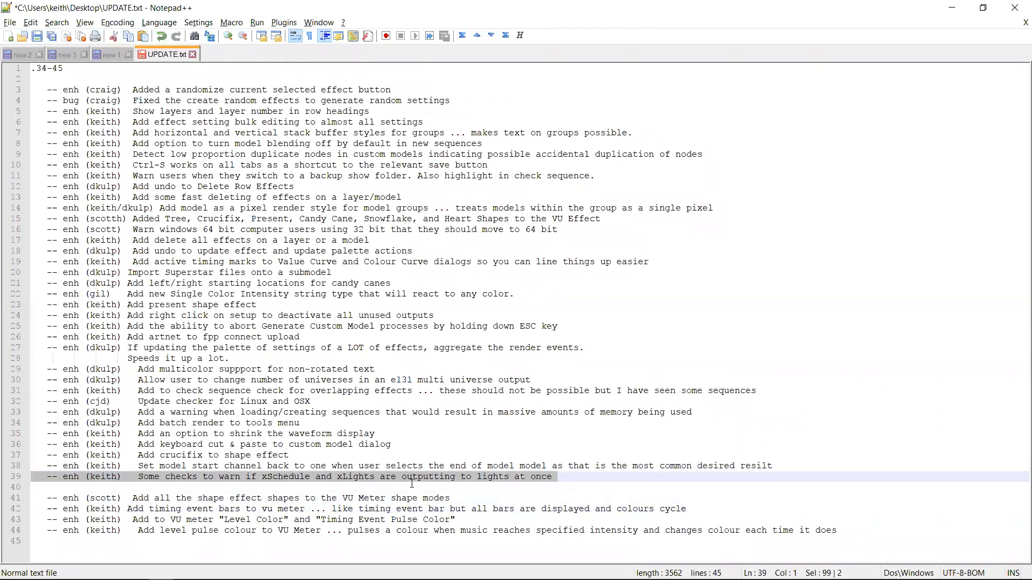
{"action": "key", "text": "Down"}
{"action": "key", "text": "Up"}
{"action": "key", "text": "Down"}
{"action": "key", "text": "shift+Up"}
{"action": "key", "text": "Down"}
{"action": "key", "text": "Up"}
{"action": "key", "text": "Down"}
{"action": "key", "text": "shift+Up"}
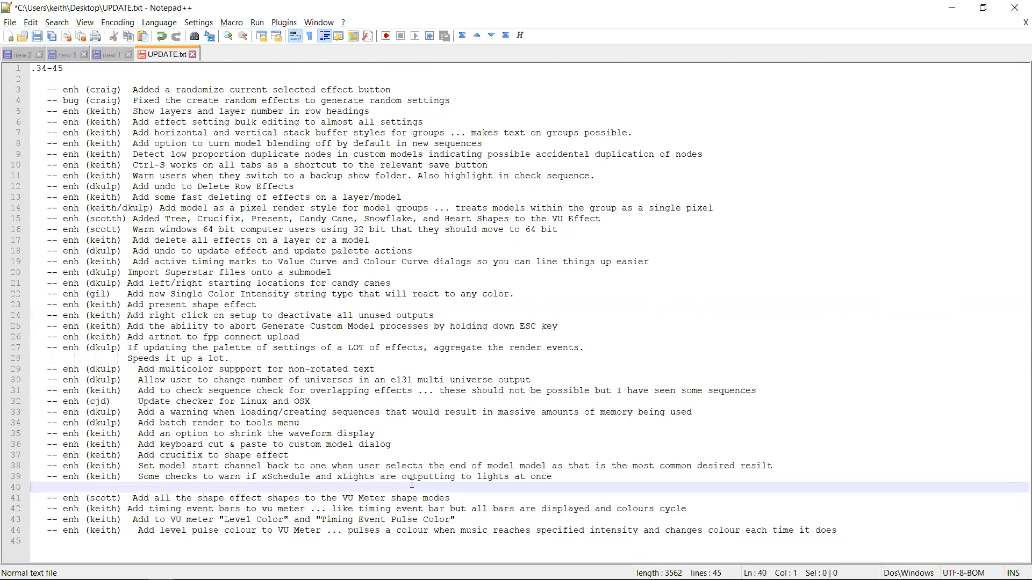
{"action": "key", "text": "shift+Up"}
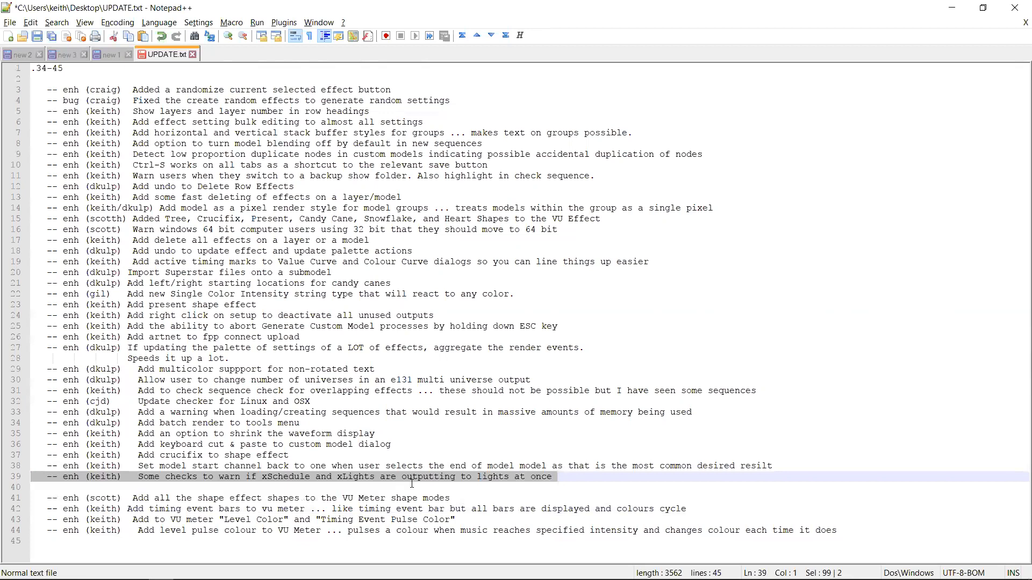
{"action": "key", "text": "Down"}
{"action": "key", "text": "Up"}
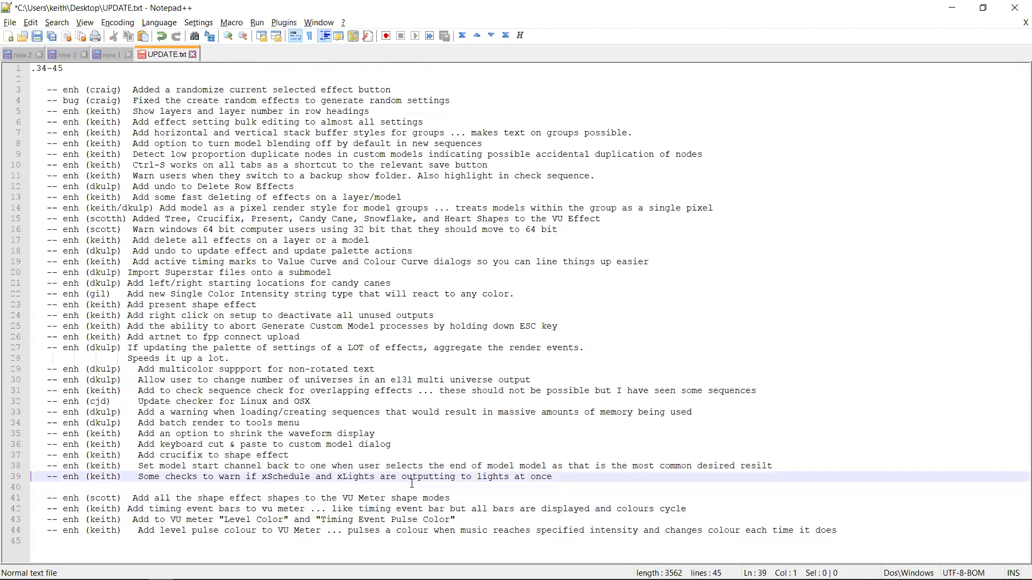
{"action": "key", "text": "shift+Up"}
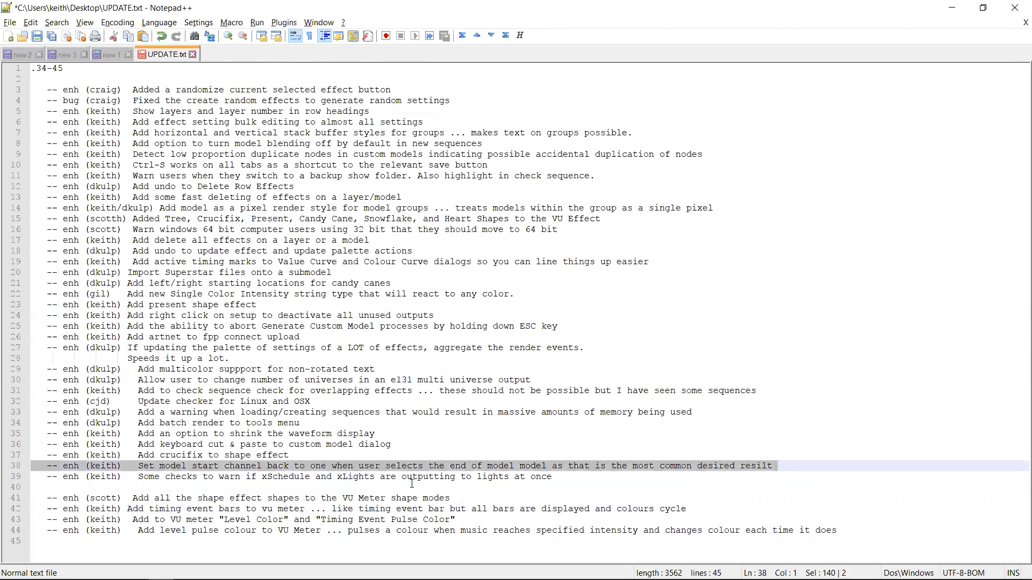
{"action": "key", "text": "Down"}
{"action": "key", "text": "Up"}
{"action": "key", "text": "Down"}
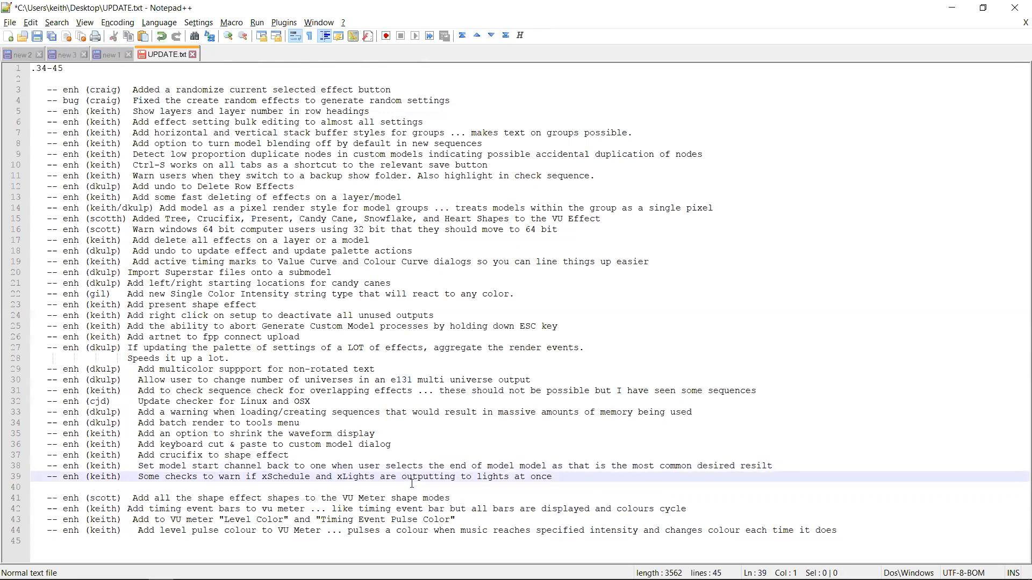
{"action": "key", "text": "shift+Up"}
{"action": "key", "text": "alt+Tab"}
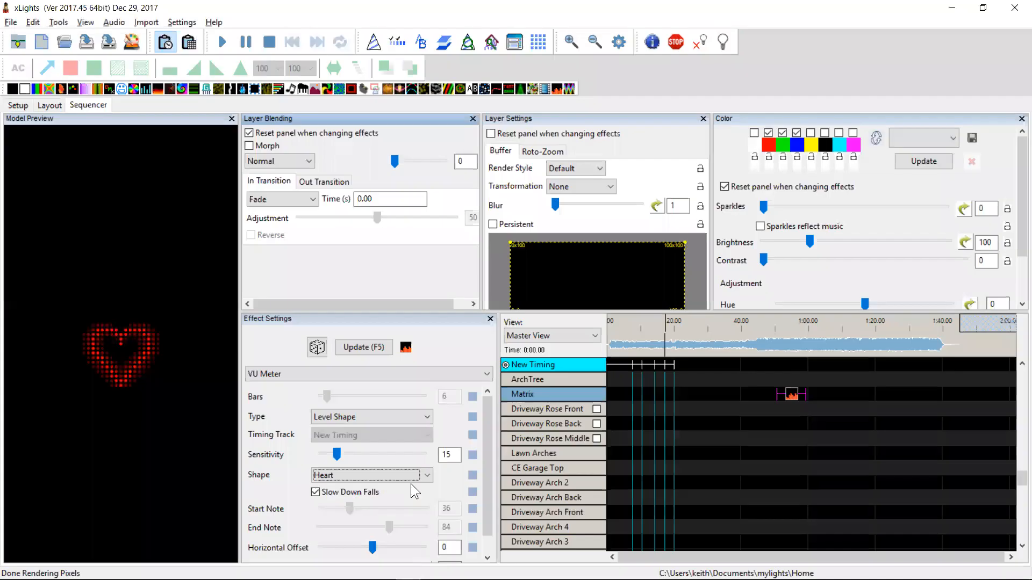
In Layout, open Red_Red2_TV's start channel dialog, try an offset of 100 and then End of Model, and cancel
{"action": "left_click", "coordinate": [49, 106]}
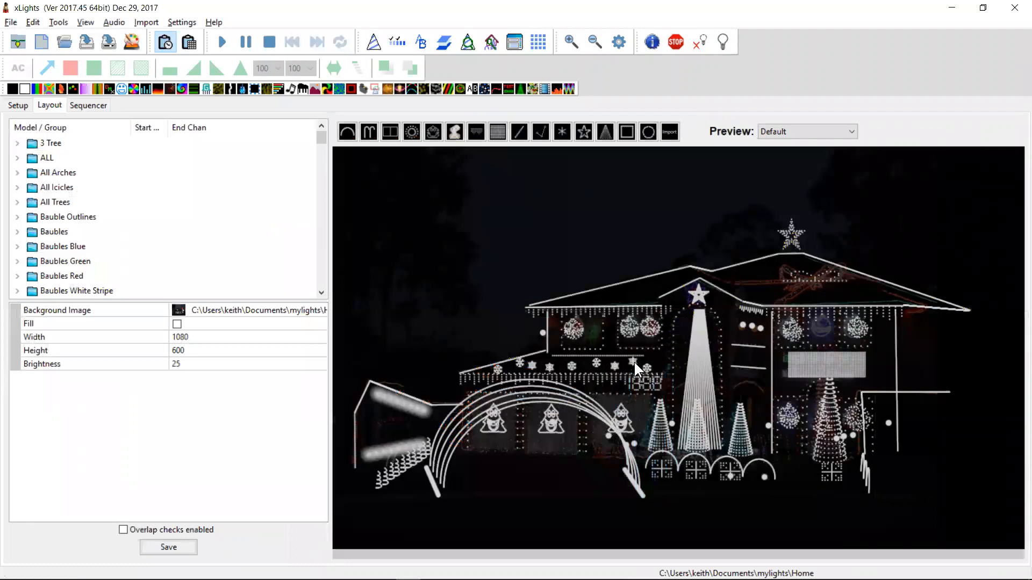
{"action": "left_click", "coordinate": [630, 331]}
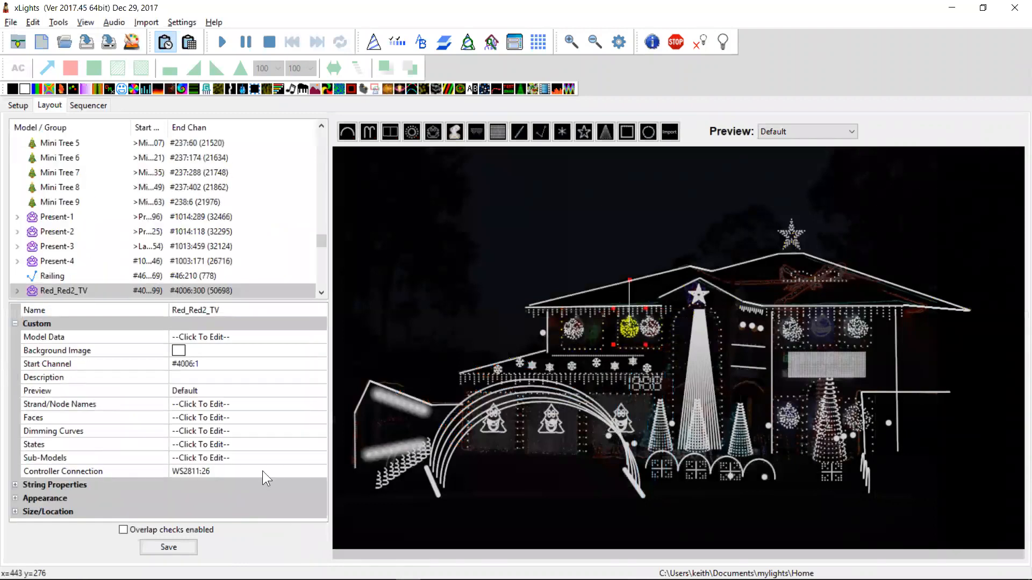
{"action": "left_click", "coordinate": [217, 363]}
{"action": "left_click", "coordinate": [321, 365]}
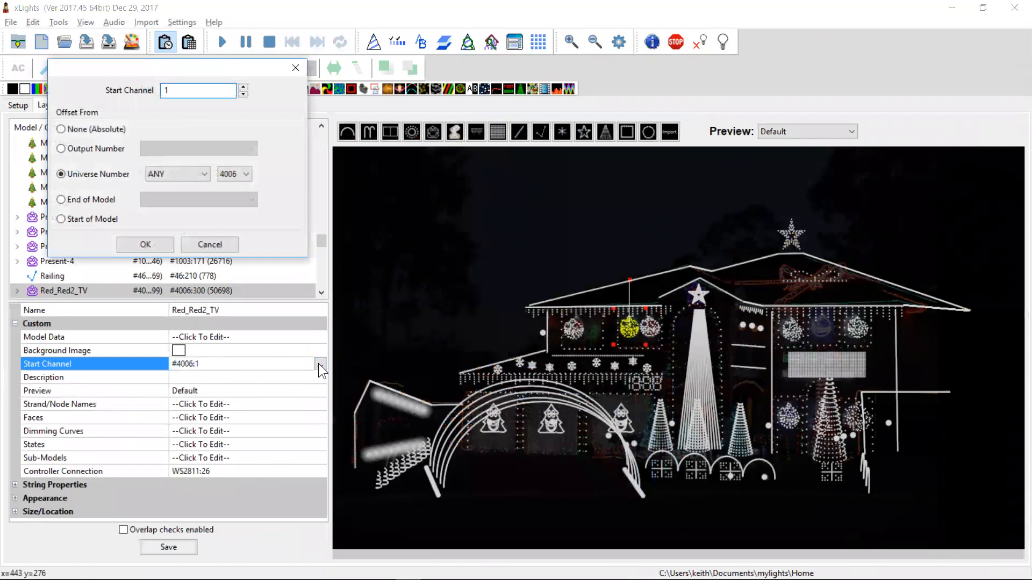
{"action": "type", "text": "0000"}
{"action": "key", "text": "Tab"}
{"action": "key", "text": "shift+Tab"}
{"action": "type", "text": "100"}
{"action": "key", "text": "Tab"}
{"action": "left_click", "coordinate": [66, 201]}
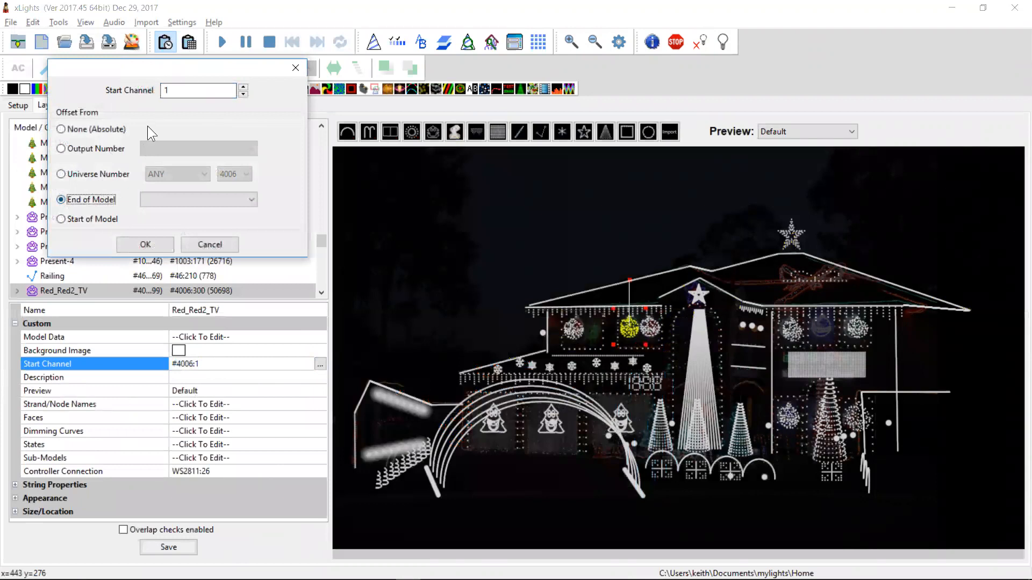
{"action": "left_click", "coordinate": [178, 97]}
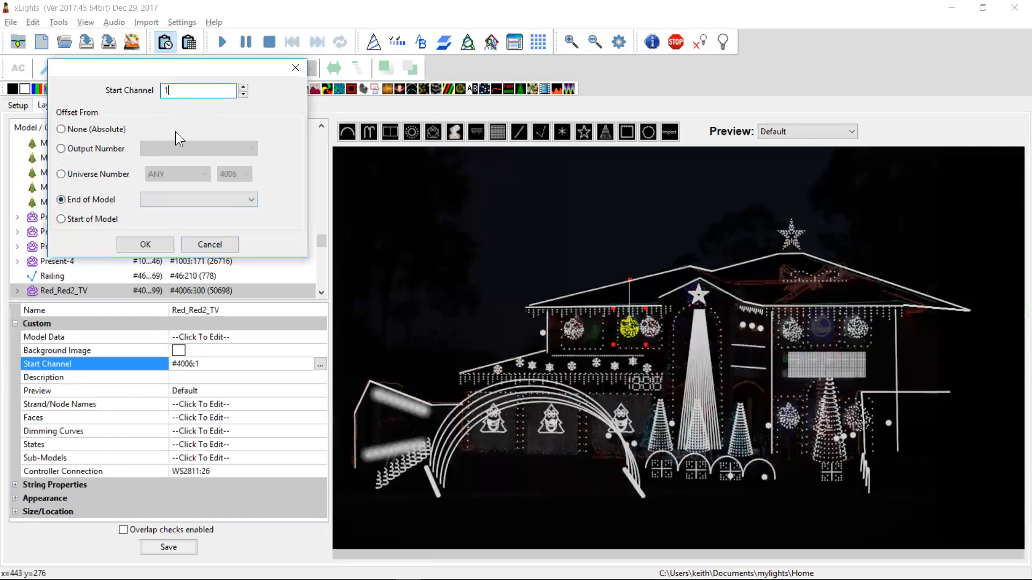
{"action": "left_click", "coordinate": [213, 245]}
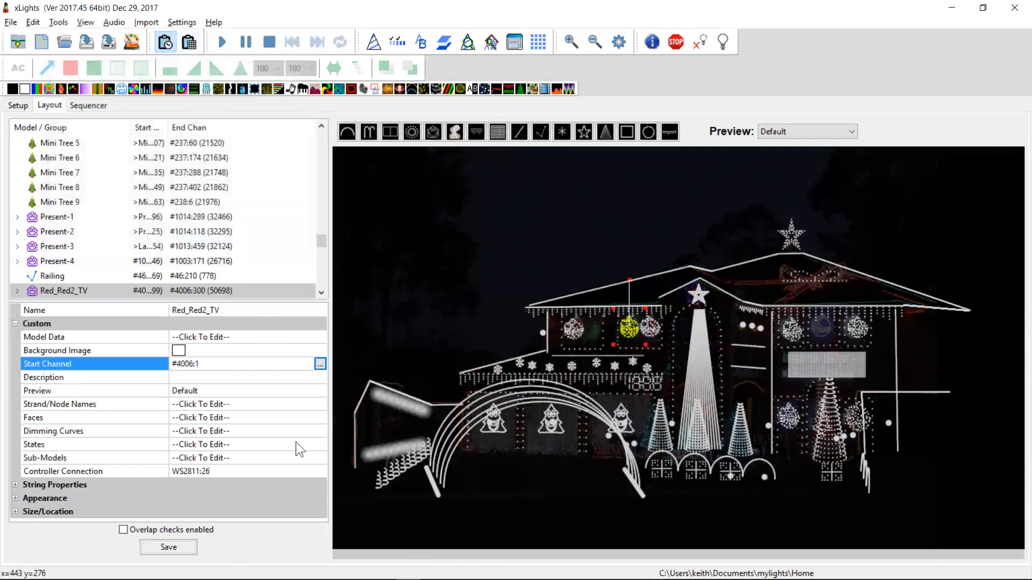
Highlight the changelog entry about adding crucifix to the shape effect, then return to xLights
{"action": "key", "text": "alt+Tab"}
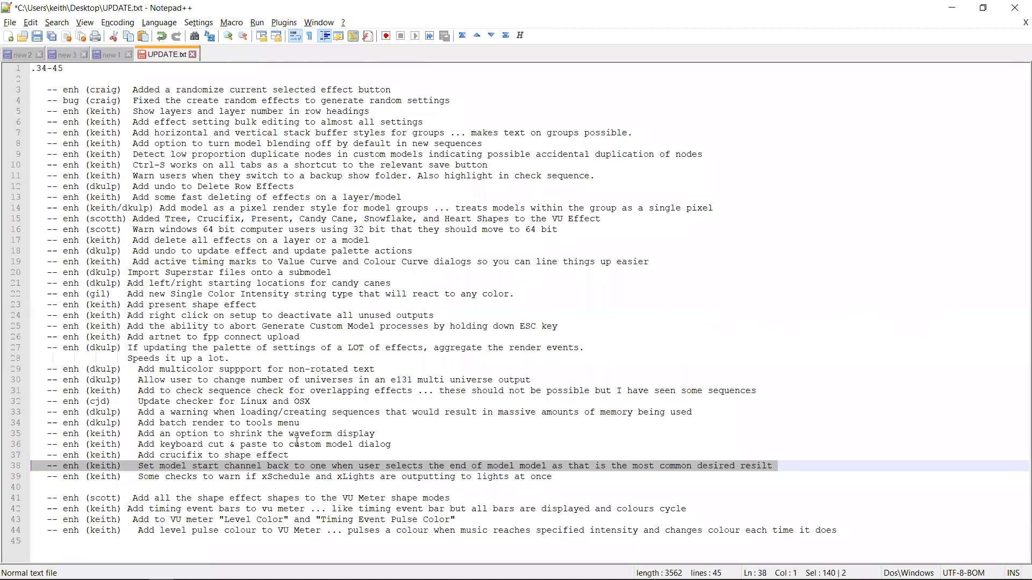
{"action": "key", "text": "Up"}
{"action": "key", "text": "Down"}
{"action": "key", "text": "shift+Up"}
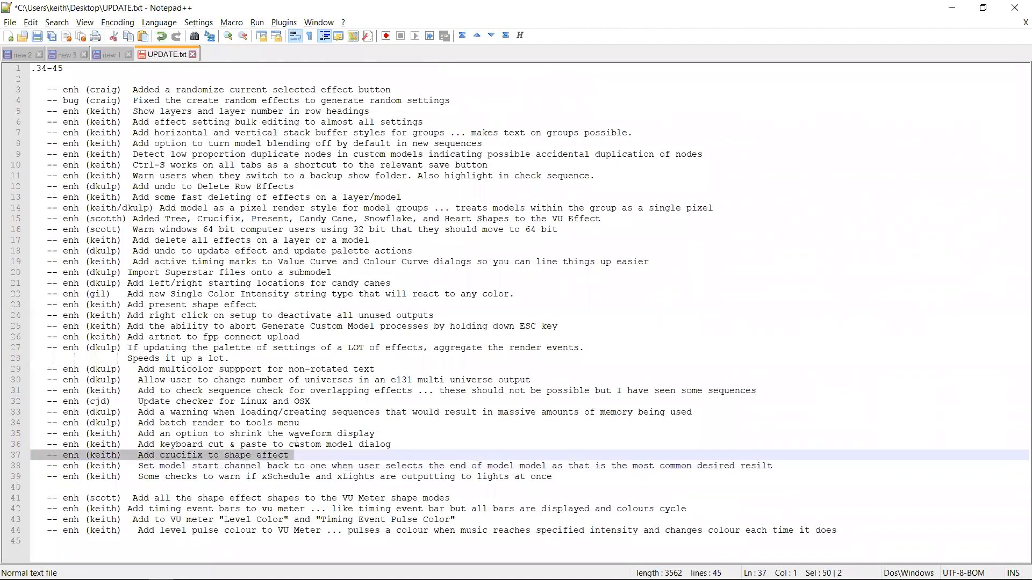
{"action": "key", "text": "alt+Tab"}
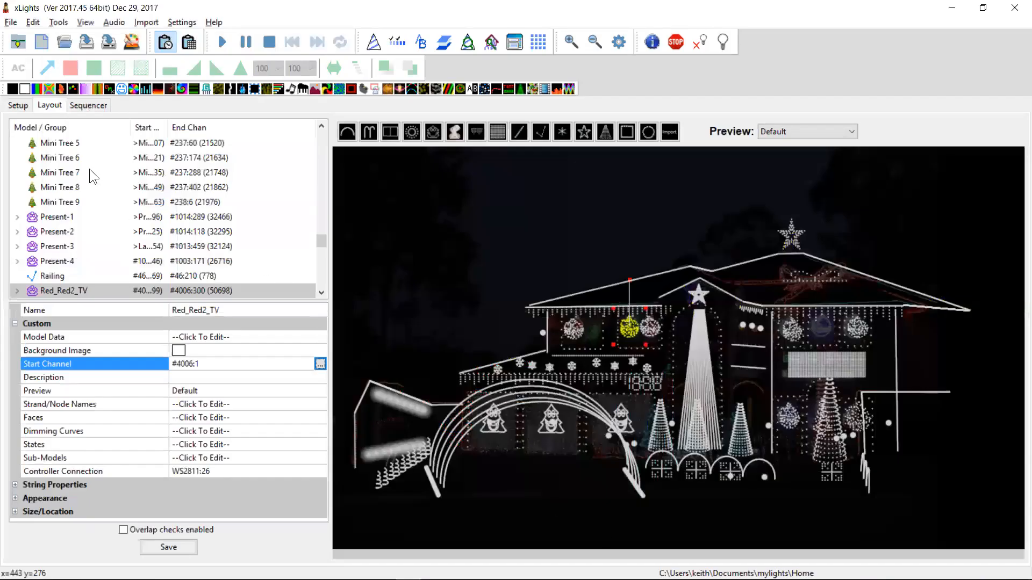
Add a Shape effect to the Matrix in the sequencer and set Object to Draw to Crucifix, then Present
{"action": "left_click", "coordinate": [85, 106]}
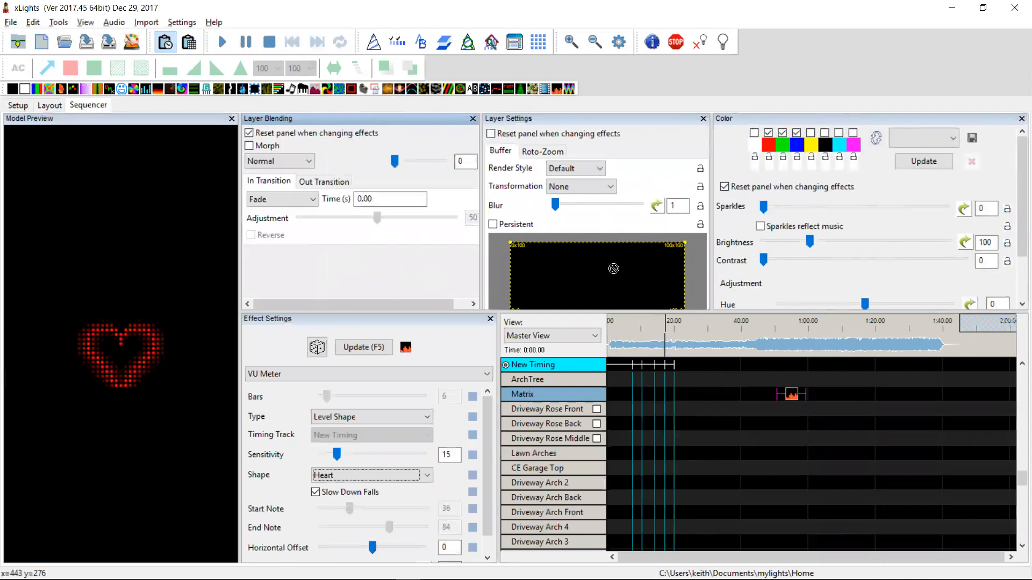
{"action": "left_click_drag", "start_coordinate": [732, 395], "coordinate": [765, 396]}
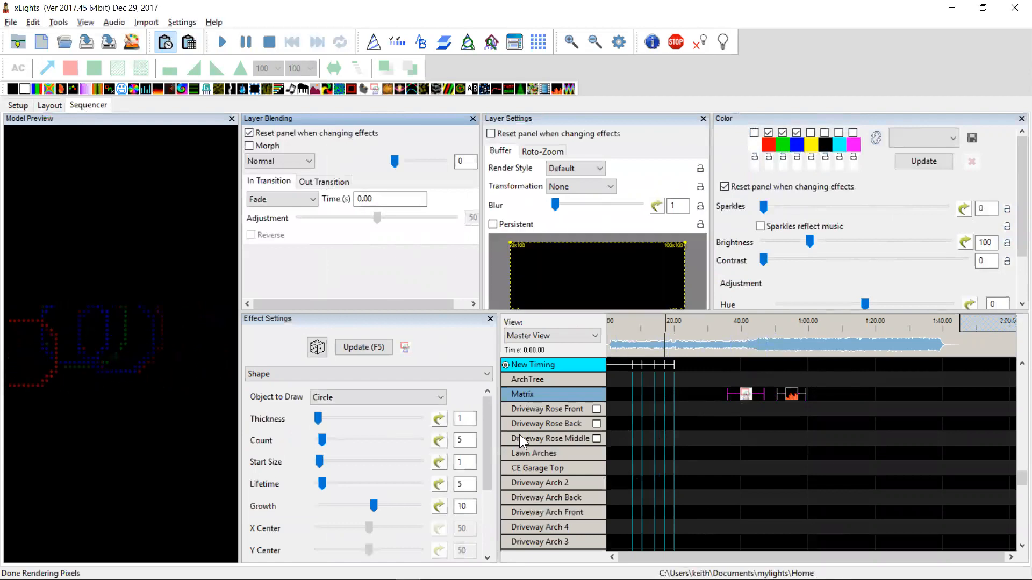
{"action": "left_click", "coordinate": [394, 402]}
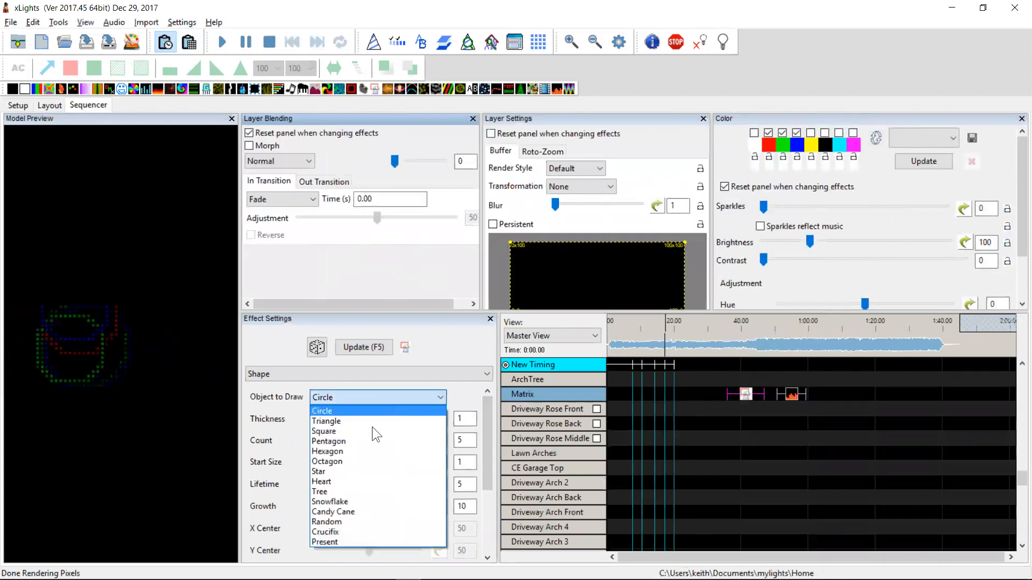
{"action": "left_click", "coordinate": [345, 533]}
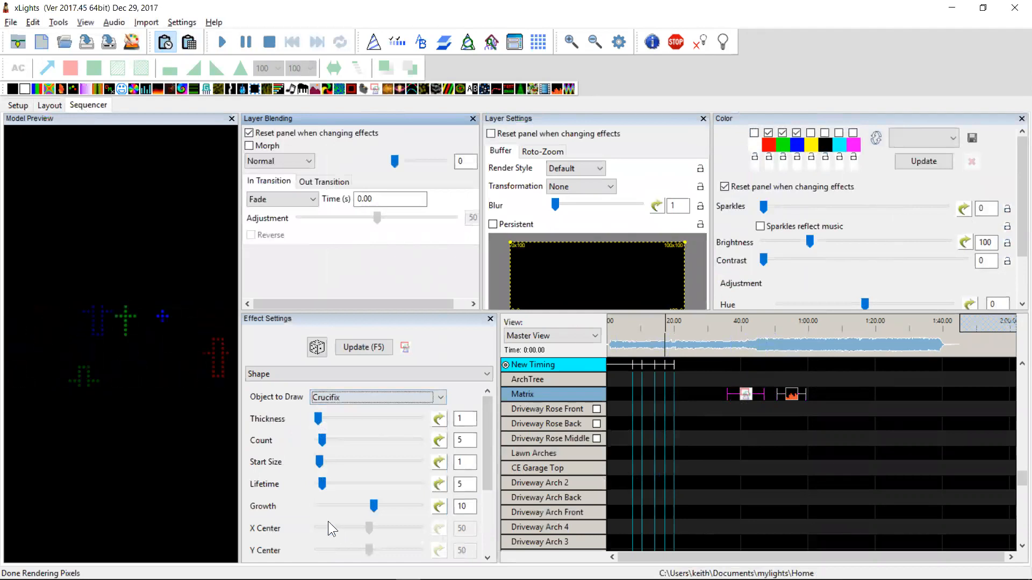
{"action": "left_click", "coordinate": [349, 397]}
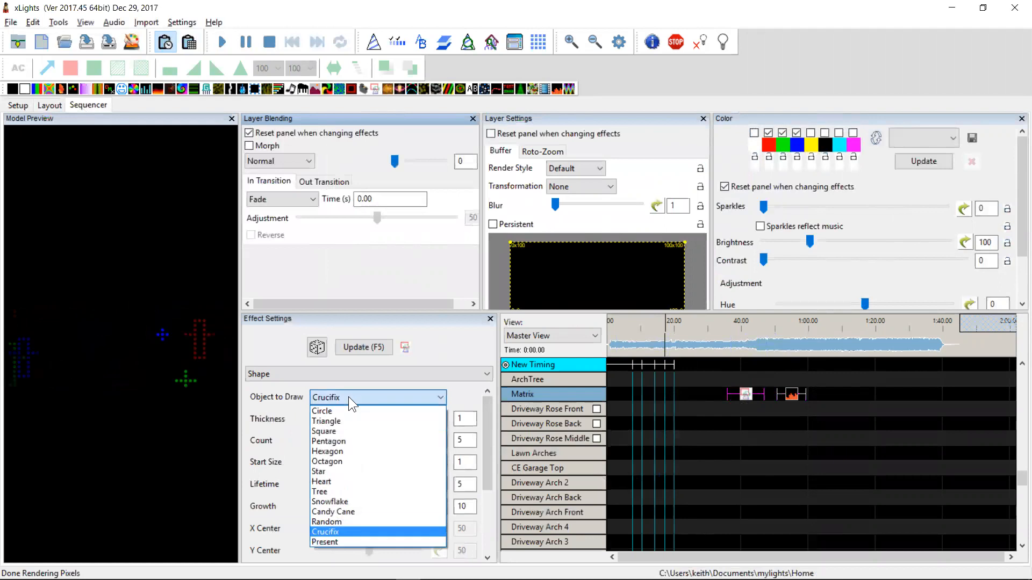
{"action": "left_click", "coordinate": [333, 543]}
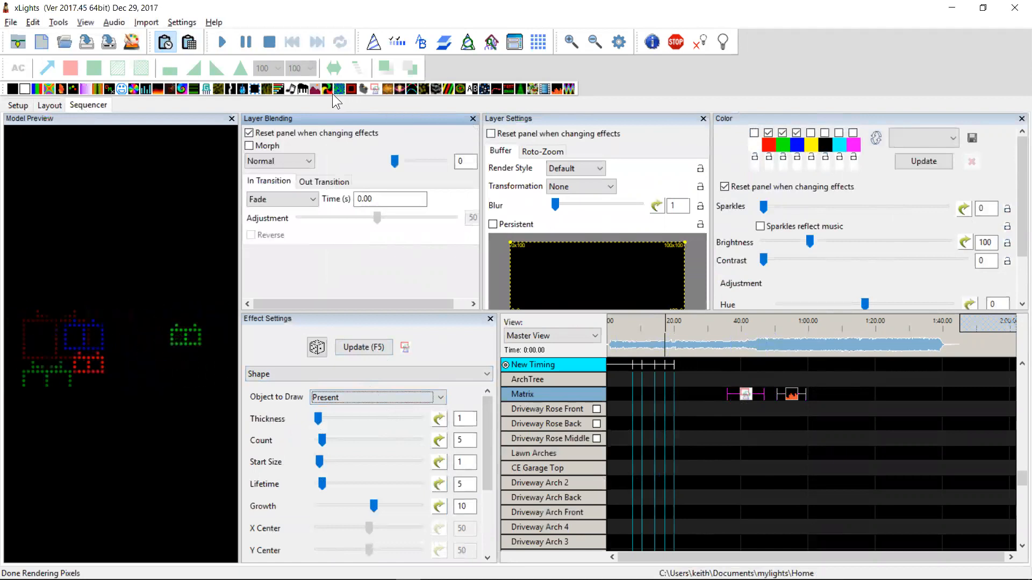
Add a Ripple effect to the Matrix before the Shape effect and review its Object to Draw options
{"action": "left_click_drag", "start_coordinate": [352, 89], "coordinate": [687, 394]}
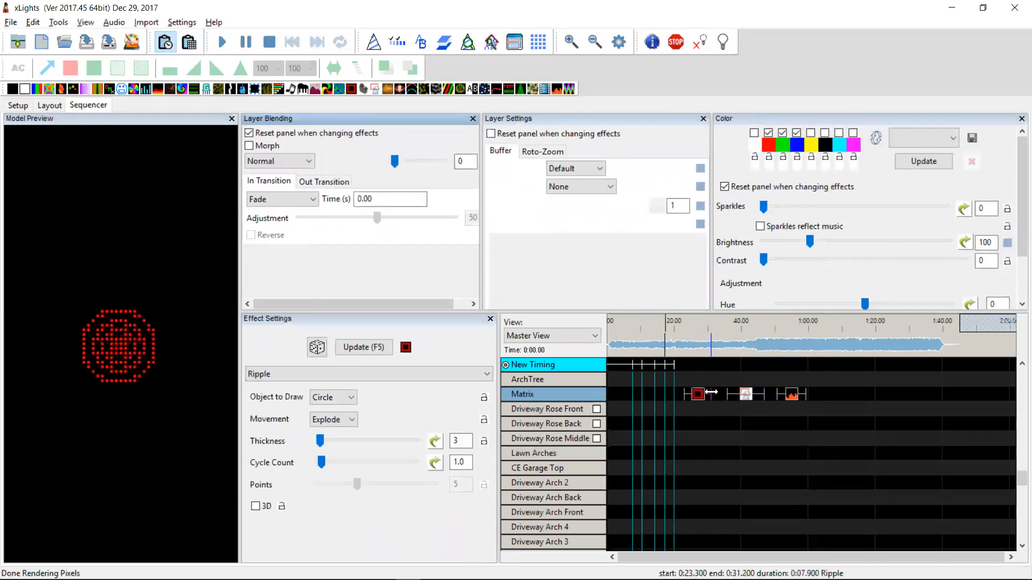
{"action": "left_click", "coordinate": [344, 400]}
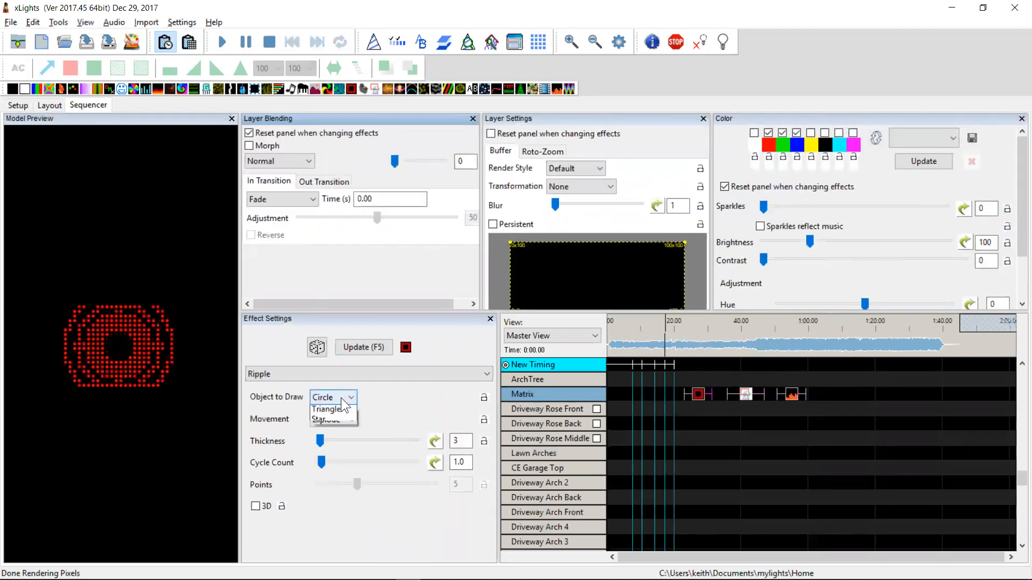
{"action": "left_click", "coordinate": [340, 398]}
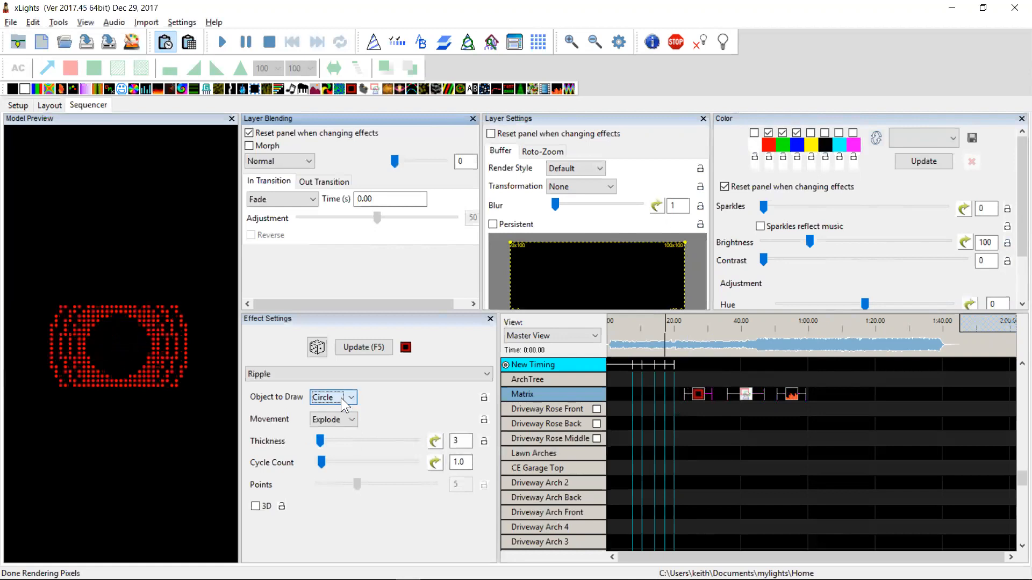
{"action": "left_click", "coordinate": [699, 398]}
Highlight the changelog entry about keyboard cut and paste in the custom model dialog, then return to xLights
{"action": "key", "text": "alt+Tab"}
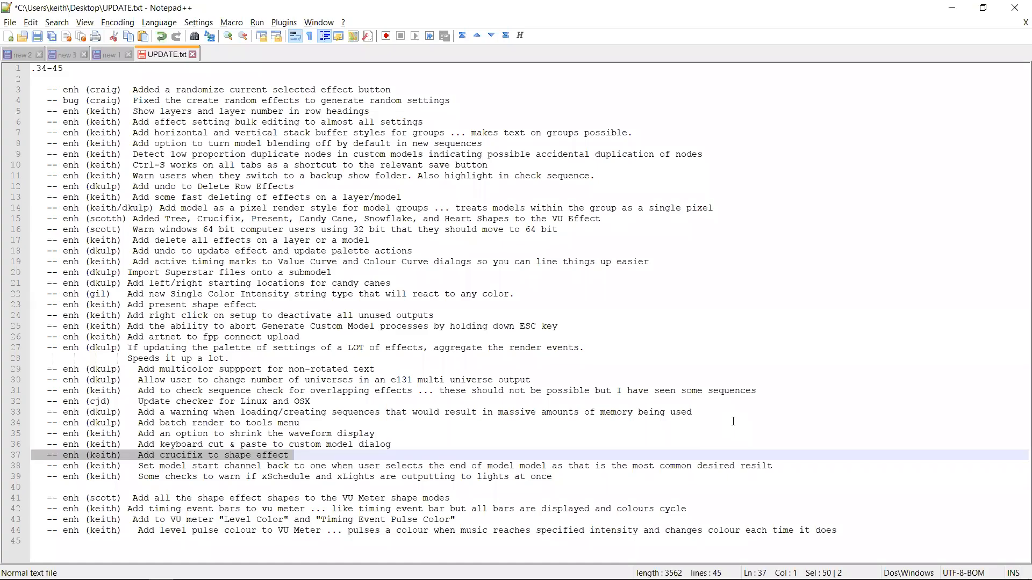
{"action": "key", "text": "Left"}
{"action": "key", "text": "Down"}
{"action": "key", "text": "Up"}
{"action": "key", "text": "shift+Up"}
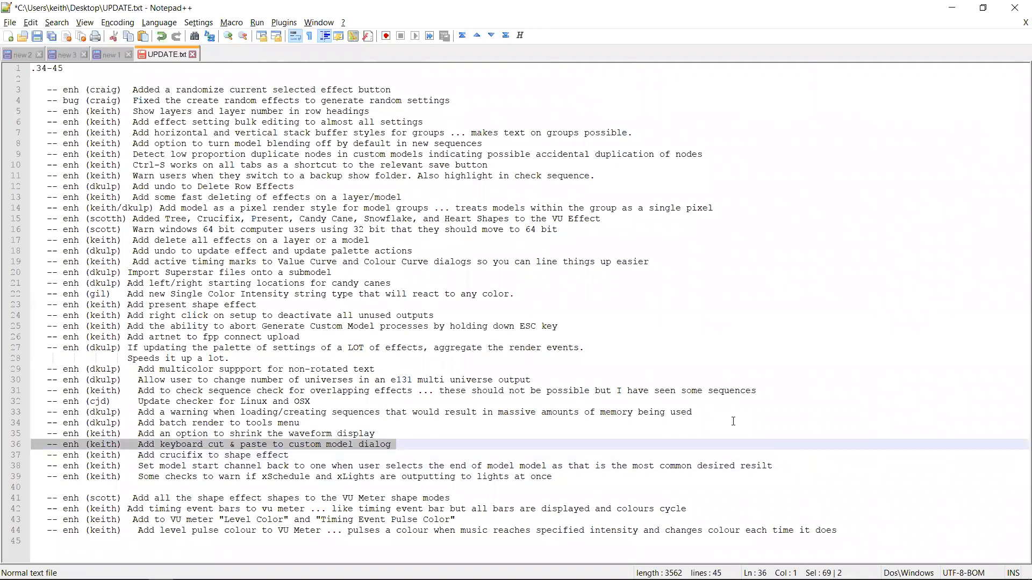
{"action": "key", "text": "alt+Tab"}
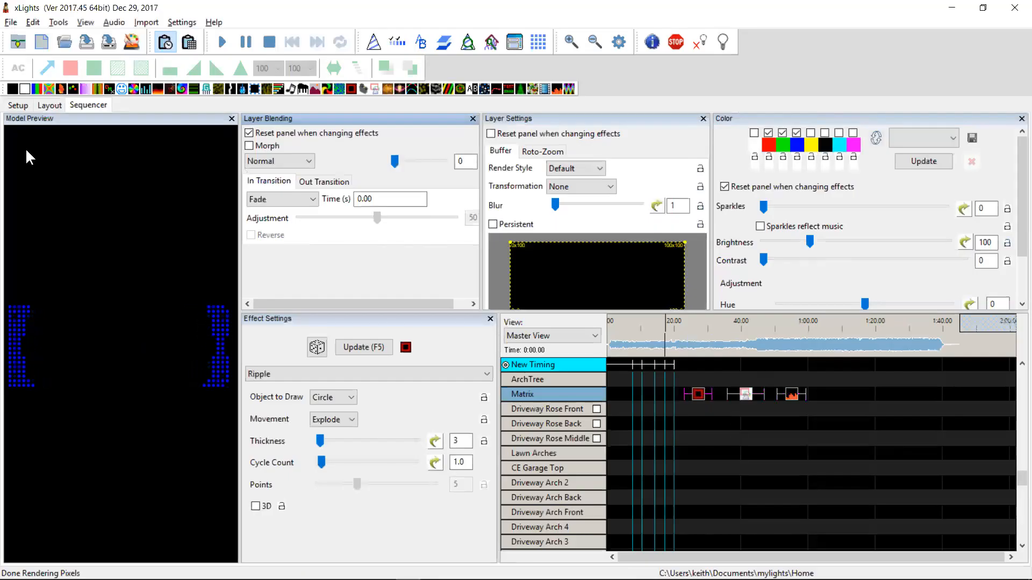
Open Blue_Red1_TV's custom model data and paste a selected block of nodes near the grid's top-left corner
{"action": "left_click", "coordinate": [49, 105]}
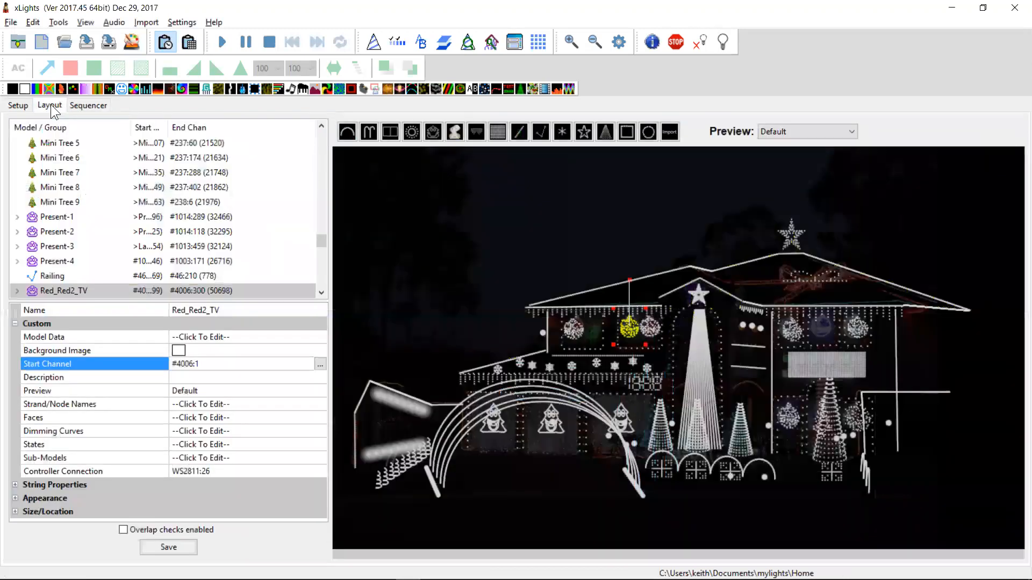
{"action": "left_click", "coordinate": [569, 328]}
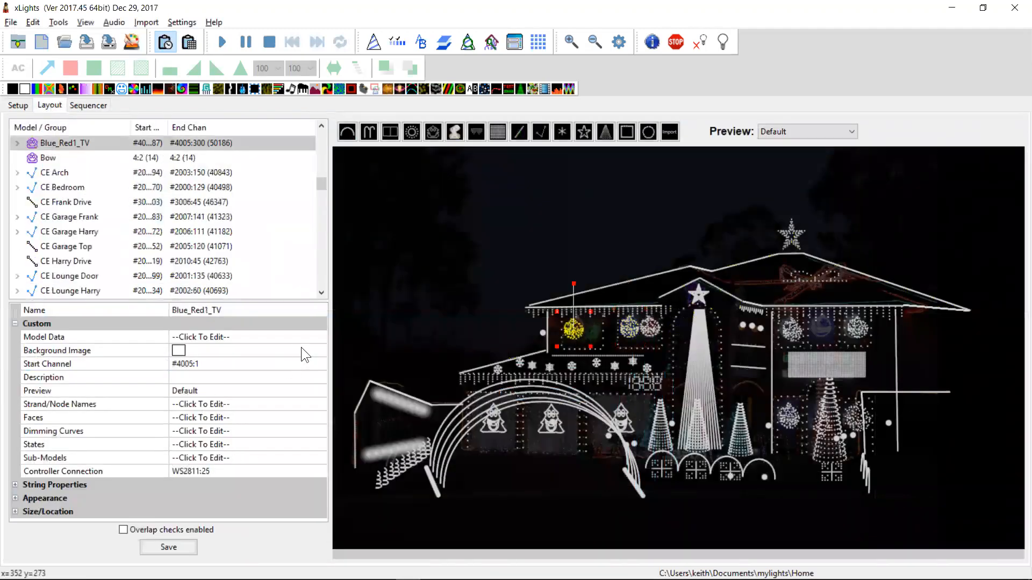
{"action": "left_click", "coordinate": [316, 340]}
{"action": "left_click", "coordinate": [320, 337]}
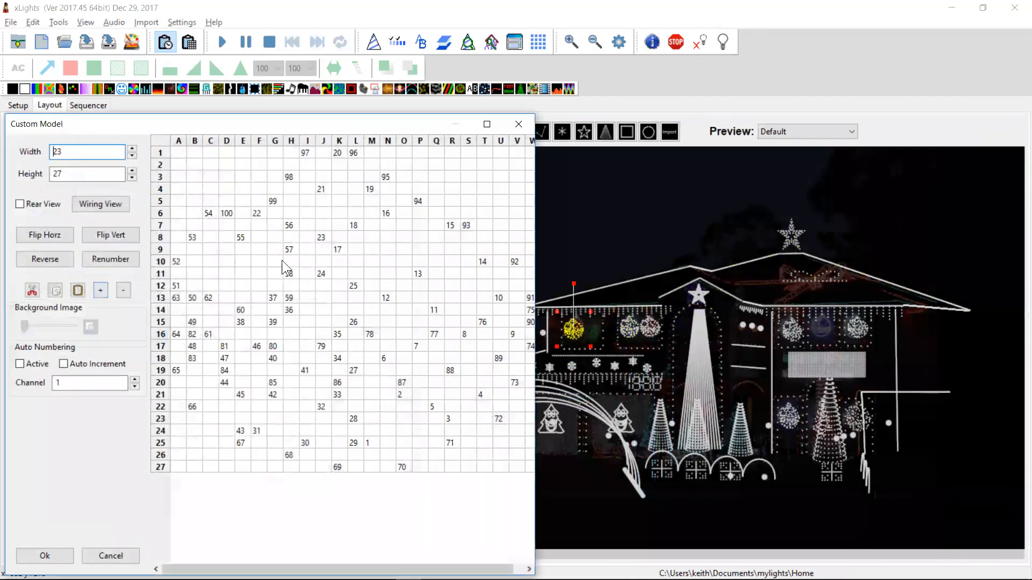
{"action": "left_click_drag", "start_coordinate": [275, 262], "coordinate": [371, 334]}
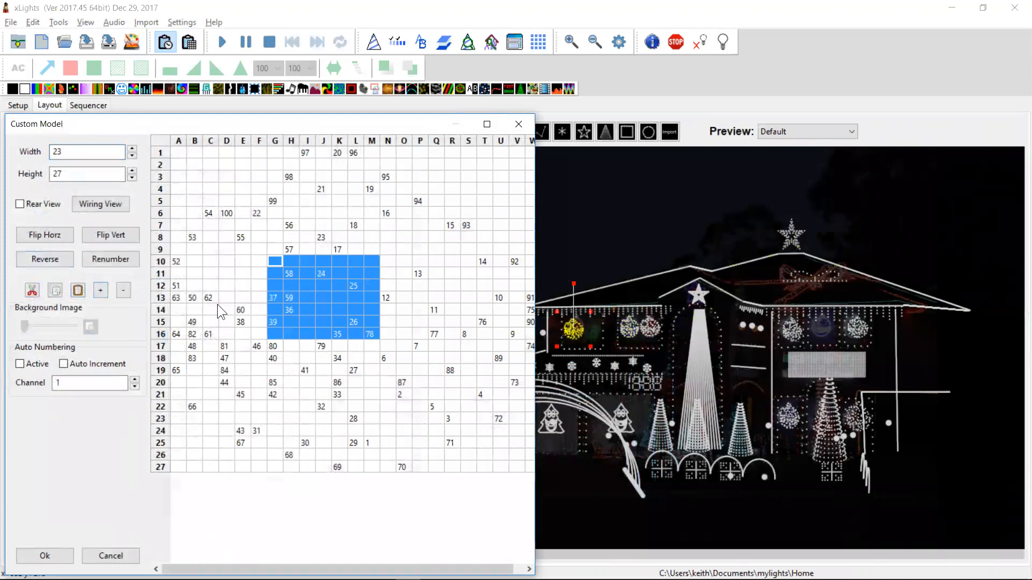
{"action": "key", "text": "Up"}
{"action": "key", "text": "Up"}
{"action": "key", "text": "Up"}
{"action": "key", "text": "Up"}
{"action": "key", "text": "Up"}
{"action": "key", "text": "Up"}
{"action": "key", "text": "Up"}
{"action": "key", "text": "Up"}
{"action": "key", "text": "Left"}
{"action": "key", "text": "Left"}
{"action": "key", "text": "Left"}
{"action": "key", "text": "Left"}
{"action": "key", "text": "Left"}
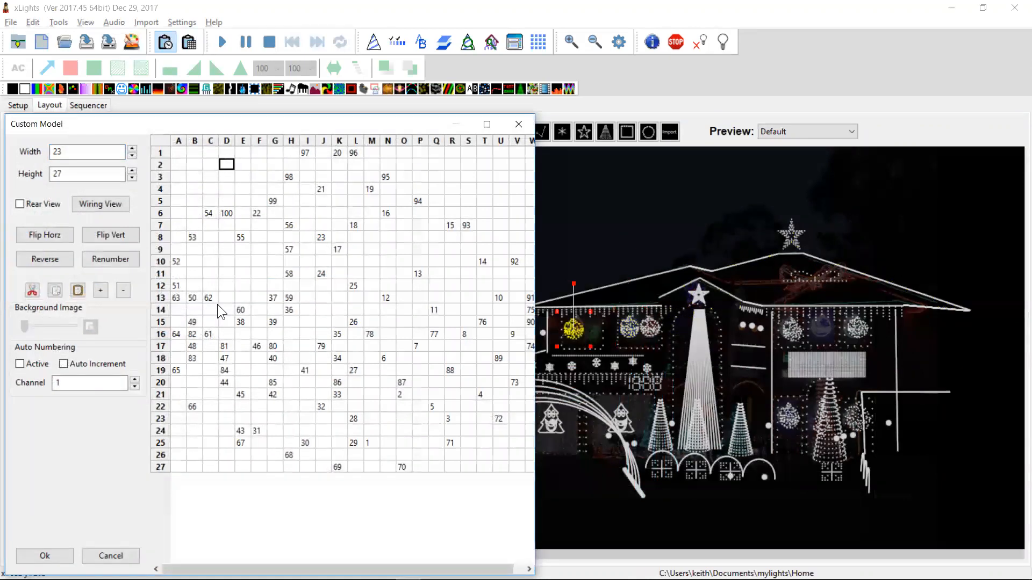
{"action": "key", "text": "ctrl+v"}
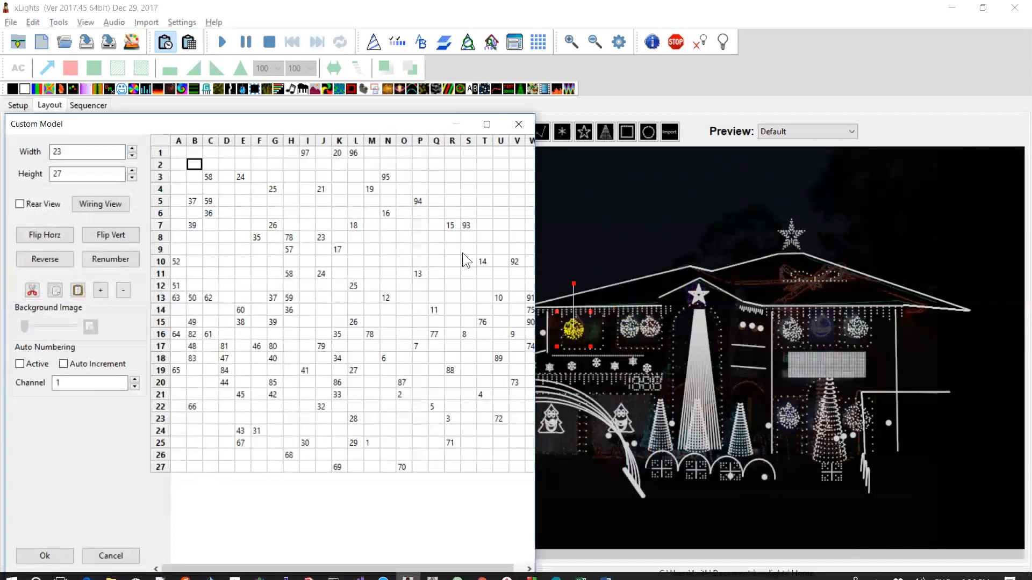
Paste the node block again around row 9 and cancel the custom model dialog
{"action": "key", "text": "Down"}
{"action": "key", "text": "Down"}
{"action": "key", "text": "Down"}
{"action": "key", "text": "Down"}
{"action": "key", "text": "Right"}
{"action": "key", "text": "Right"}
{"action": "key", "text": "Right"}
{"action": "key", "text": "Down"}
{"action": "key", "text": "Down"}
{"action": "key", "text": "ctrl+v"}
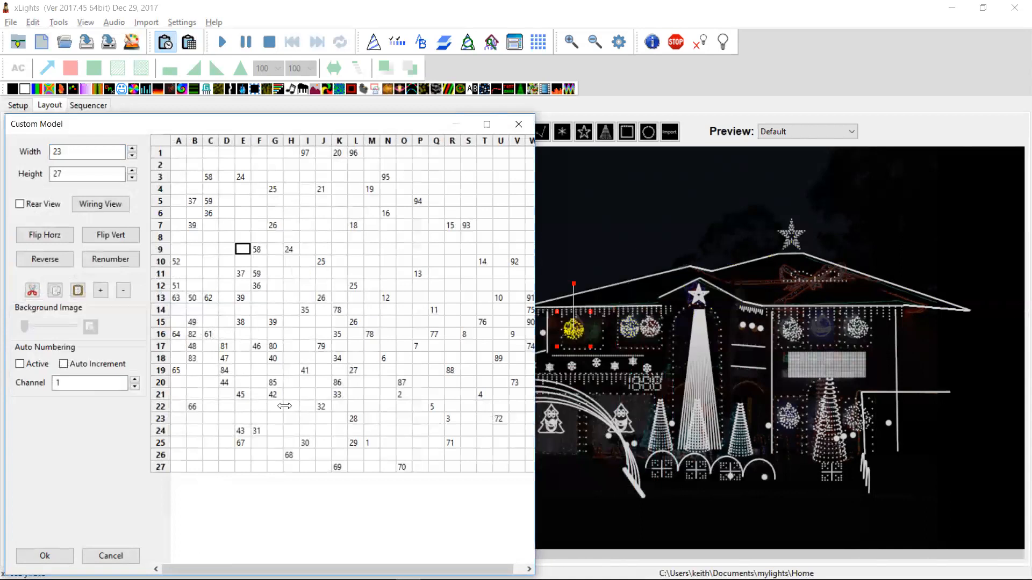
{"action": "left_click", "coordinate": [109, 556]}
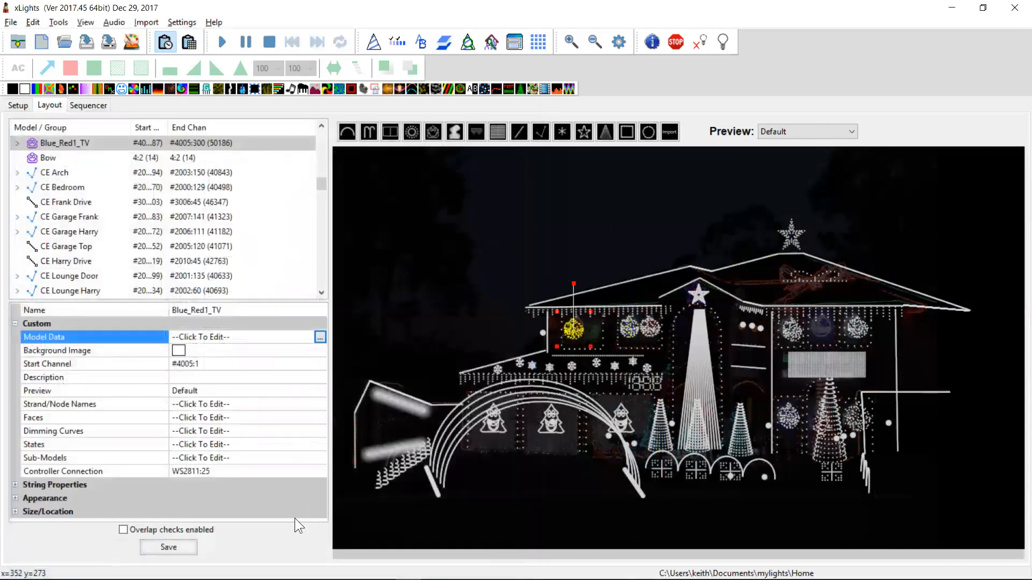
Highlight the changelog entry about shrinking the waveform display, then return to the sequencer
{"action": "key", "text": "alt+Tab"}
{"action": "key", "text": "Up"}
{"action": "key", "text": "Down"}
{"action": "key", "text": "shift+Up"}
{"action": "key", "text": "alt+Tab"}
{"action": "left_click", "coordinate": [86, 105]}
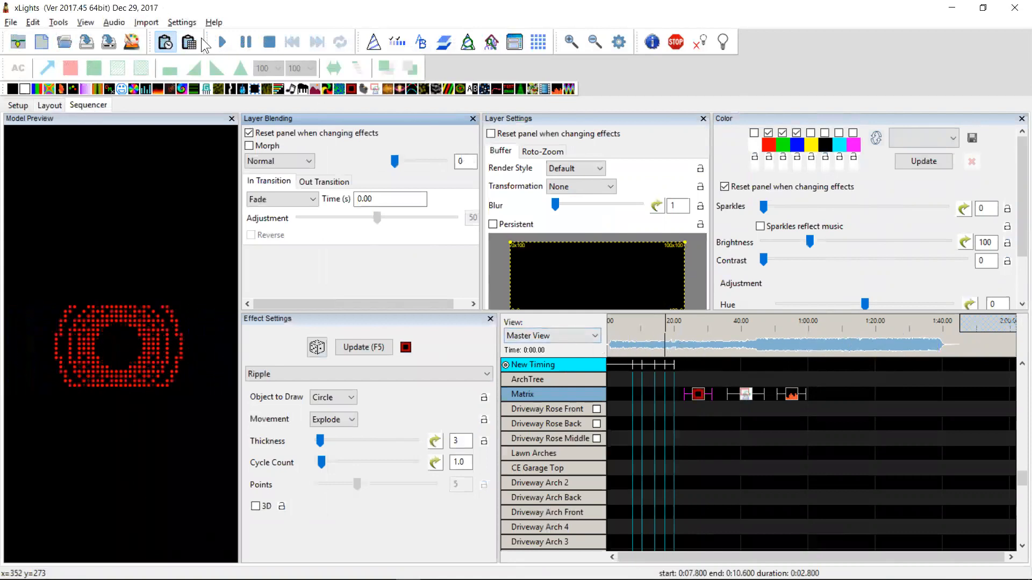
Turn off the Small Waveform setting to enlarge the waveform display
{"action": "left_click", "coordinate": [181, 22]}
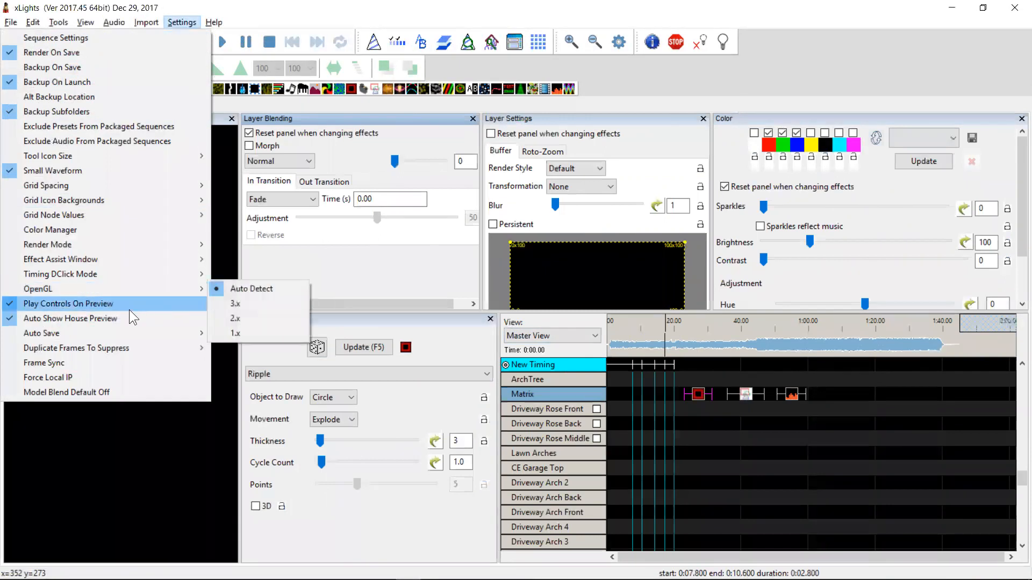
{"action": "mouse_move", "coordinate": [94, 25]}
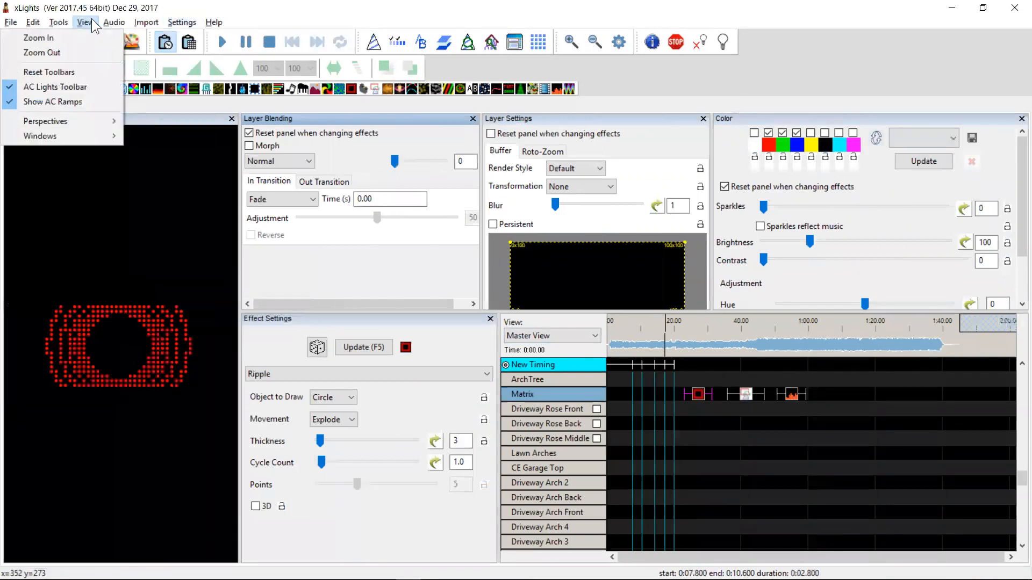
{"action": "mouse_move", "coordinate": [177, 23]}
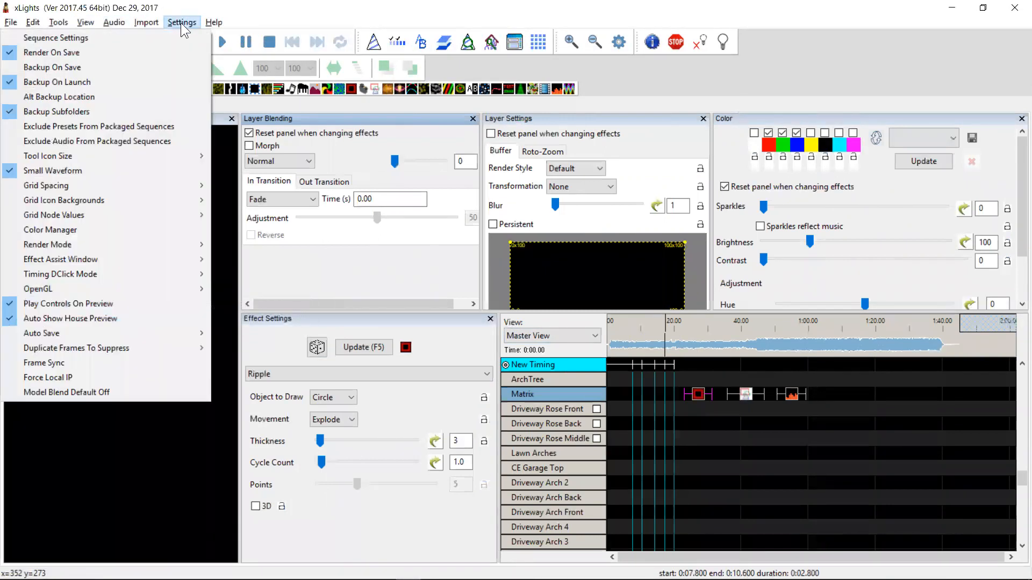
{"action": "mouse_move", "coordinate": [157, 185]}
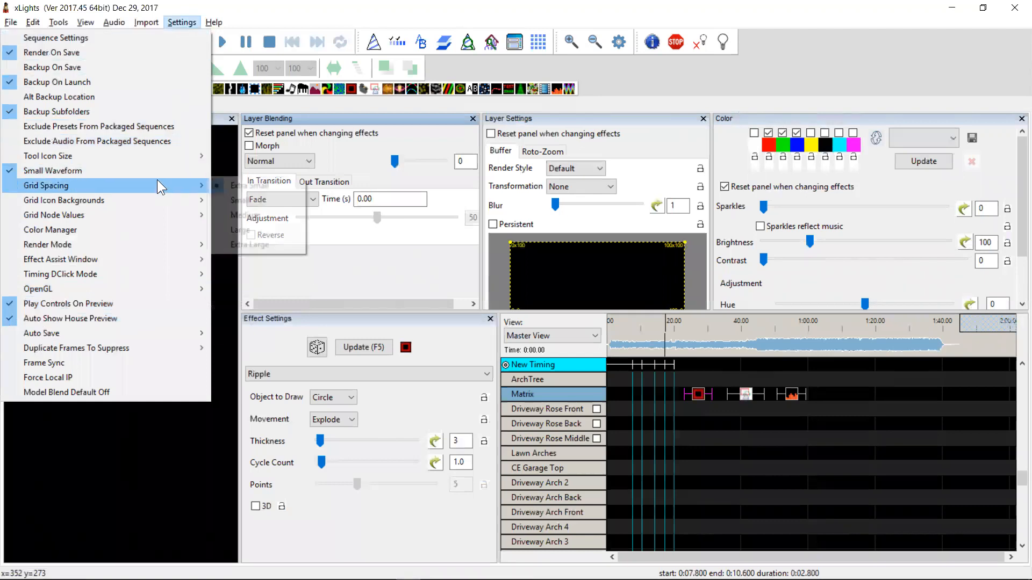
{"action": "left_click", "coordinate": [12, 169]}
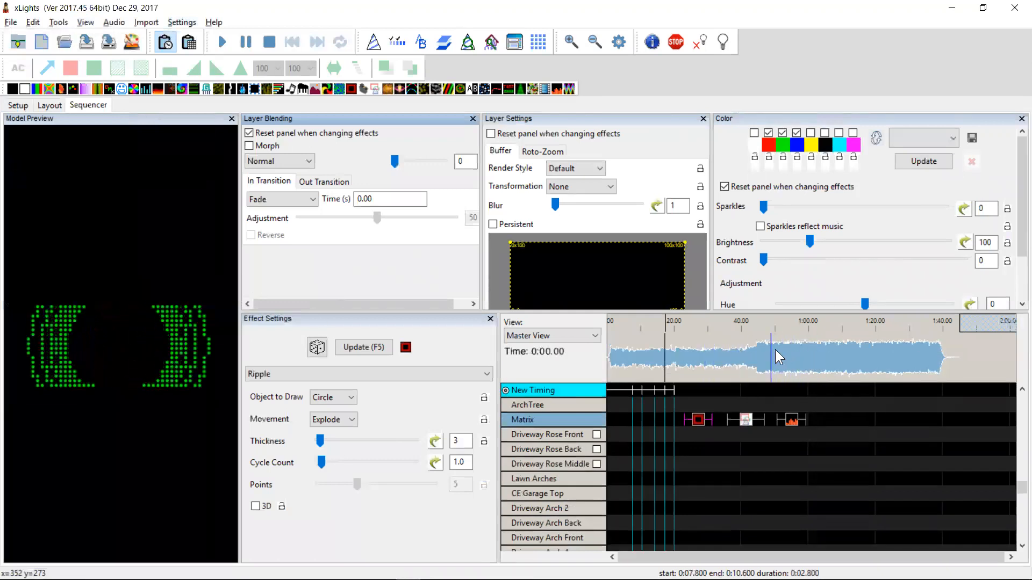
Turn the Small Waveform setting back on to shrink the waveform display again
{"action": "left_click", "coordinate": [189, 22]}
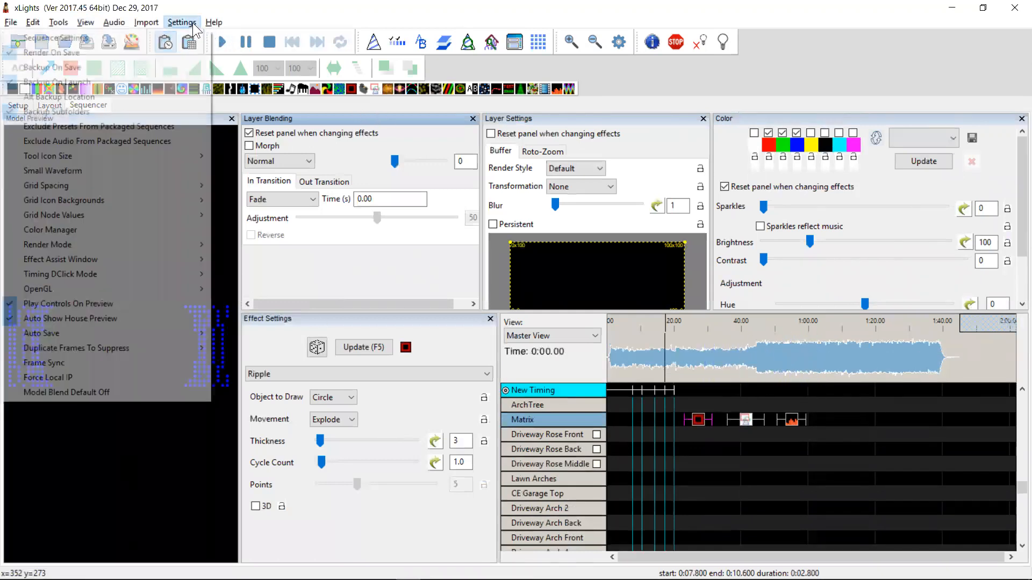
{"action": "left_click", "coordinate": [90, 170]}
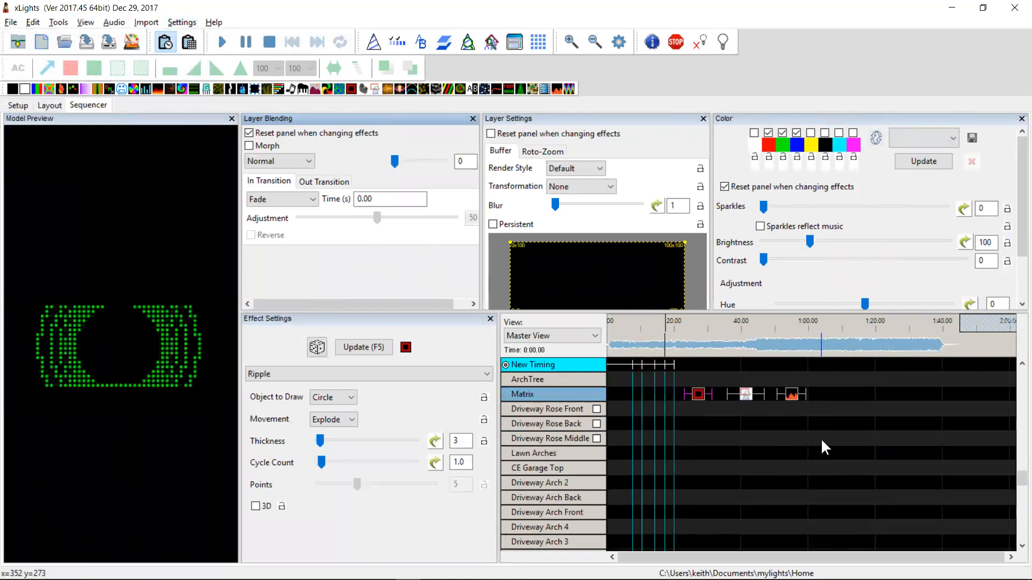
Highlight the changelog entry about adding batch render to the tools menu, then return to the sequencer
{"action": "key", "text": "alt+Tab"}
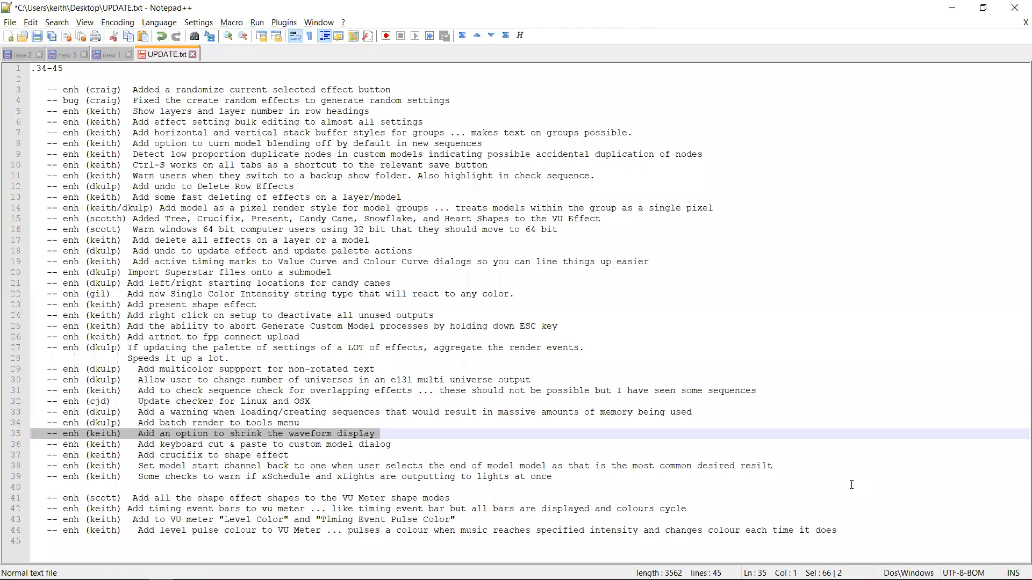
{"action": "key", "text": "Down"}
{"action": "key", "text": "Up"}
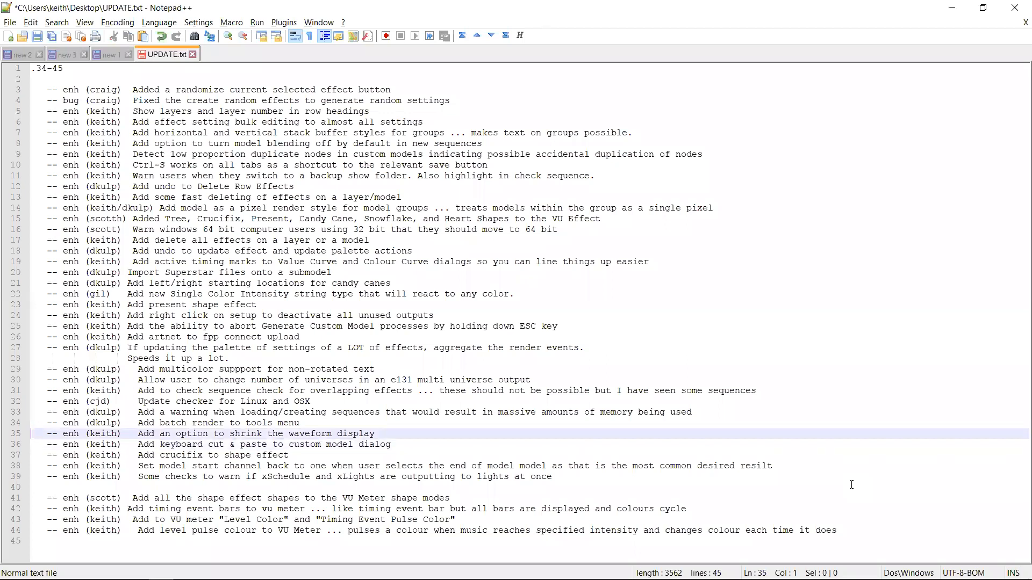
{"action": "key", "text": "shift+Up"}
{"action": "key", "text": "alt+Tab"}
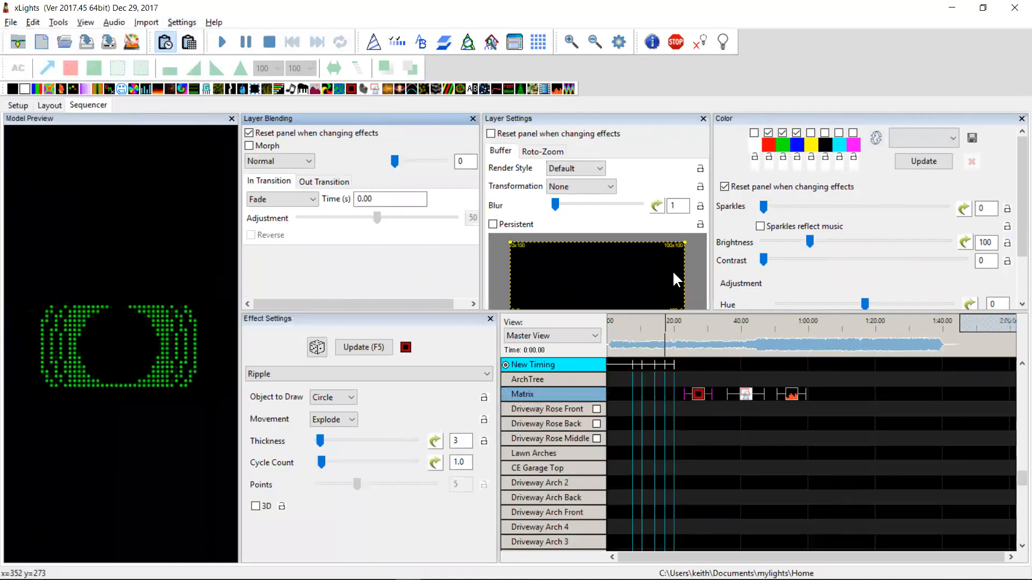
Open Batch Render from the tools, enlarge the dialog, and set its filter to Only Show Directory
{"action": "left_click", "coordinate": [65, 24]}
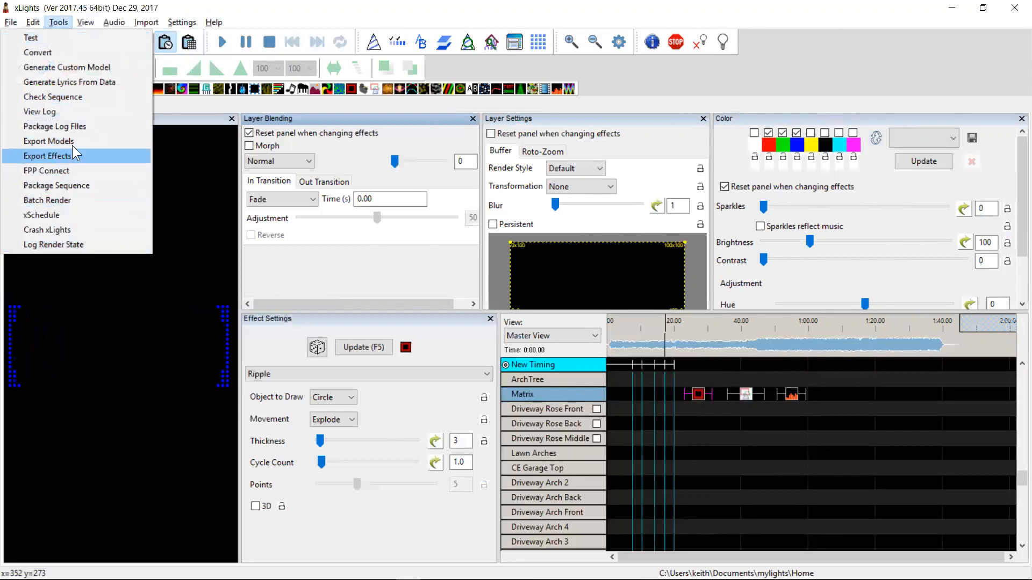
{"action": "left_click", "coordinate": [71, 200]}
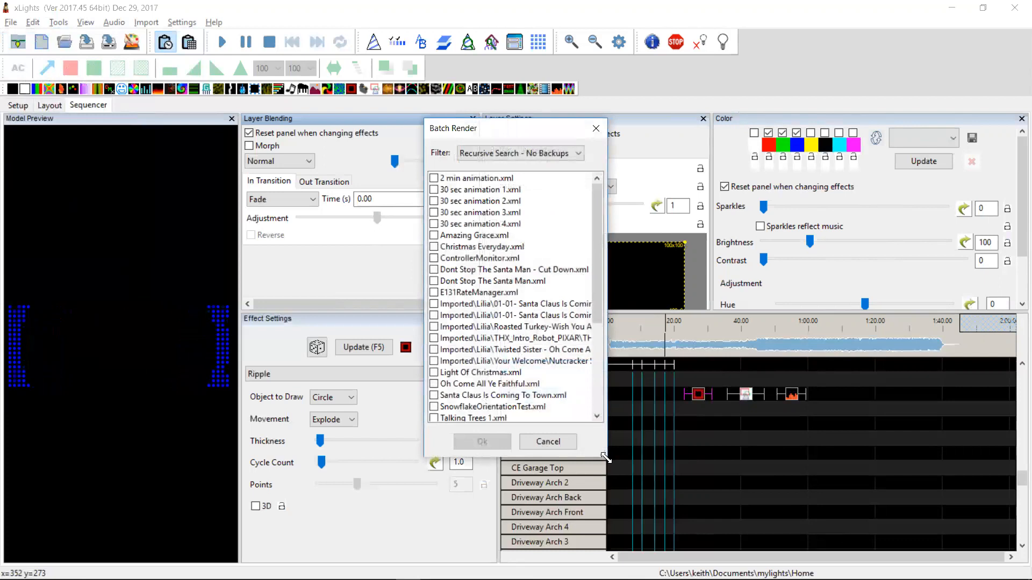
{"action": "left_click_drag", "start_coordinate": [606, 458], "coordinate": [976, 551]}
{"action": "left_click", "coordinate": [506, 153]}
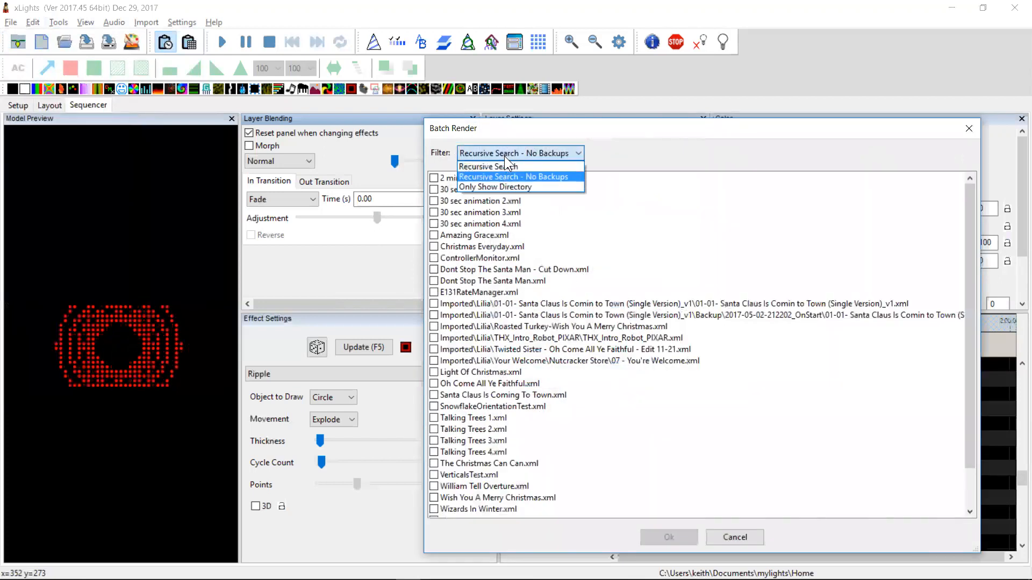
{"action": "left_click", "coordinate": [491, 186]}
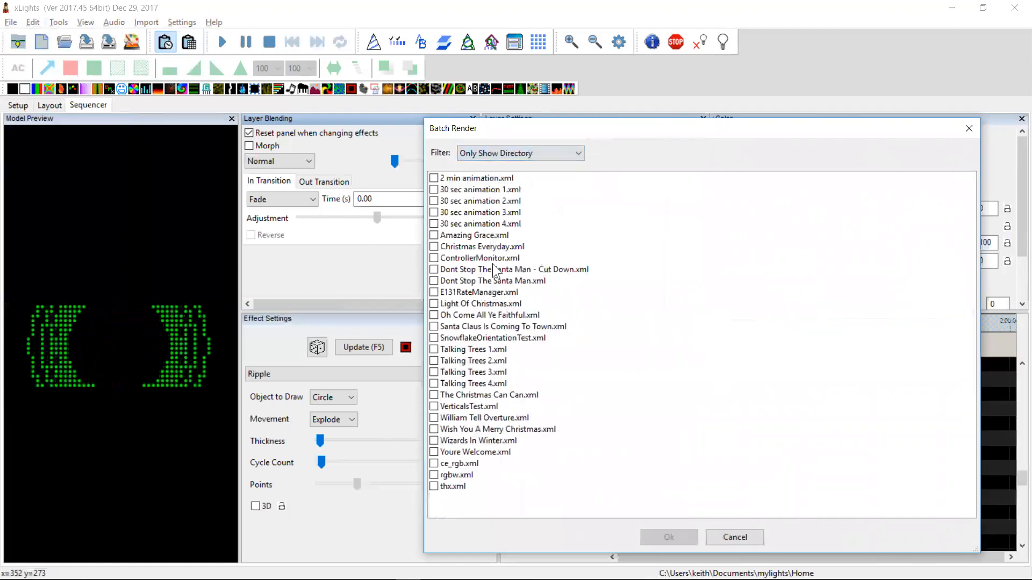
Tick Talking Trees 1 to 4 for batch rendering, open the selection menu, and cancel the dialog
{"action": "left_click", "coordinate": [434, 383]}
{"action": "left_click", "coordinate": [434, 372]}
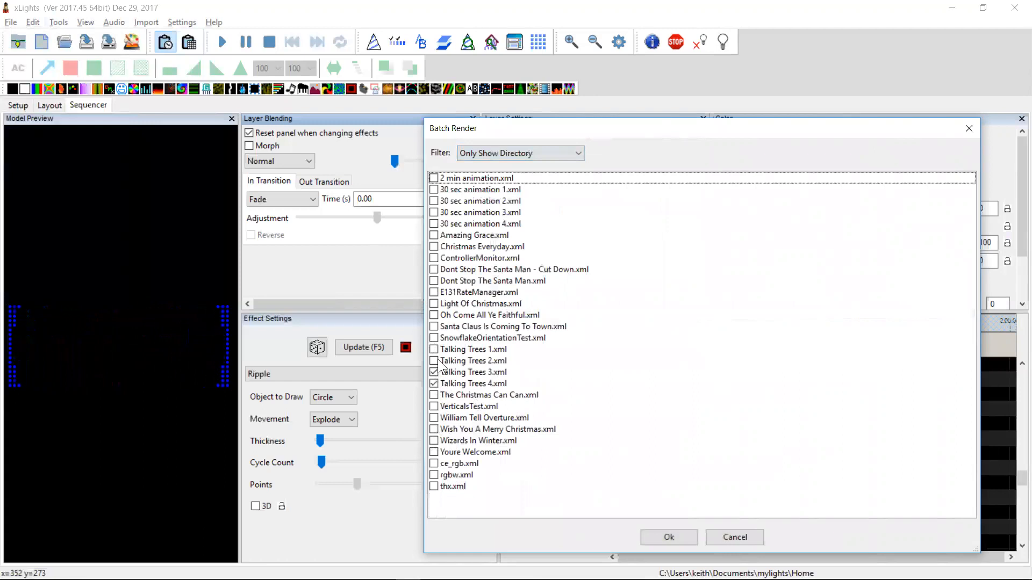
{"action": "left_click", "coordinate": [434, 361]}
{"action": "left_click", "coordinate": [434, 349]}
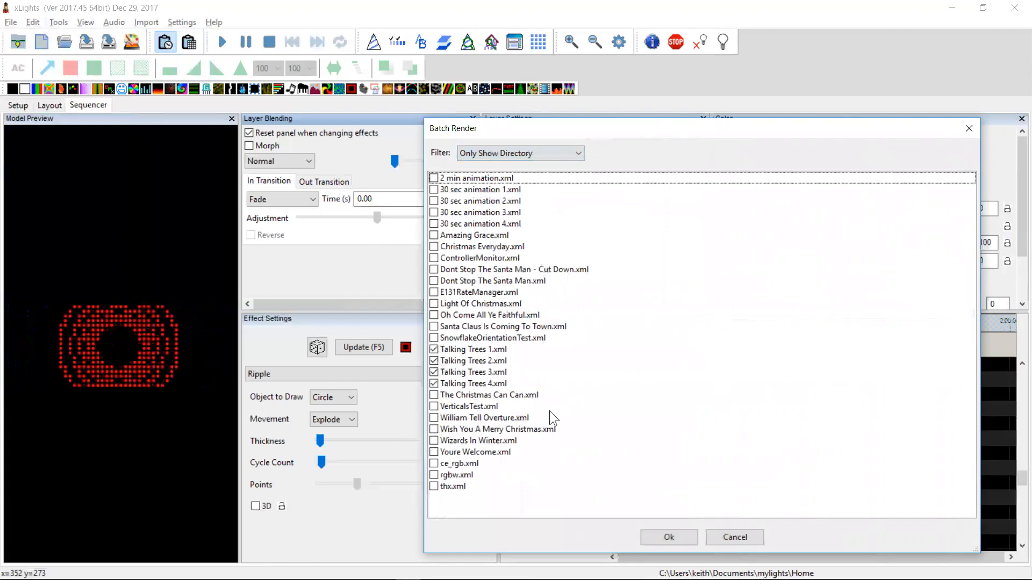
{"action": "right_click", "coordinate": [657, 351]}
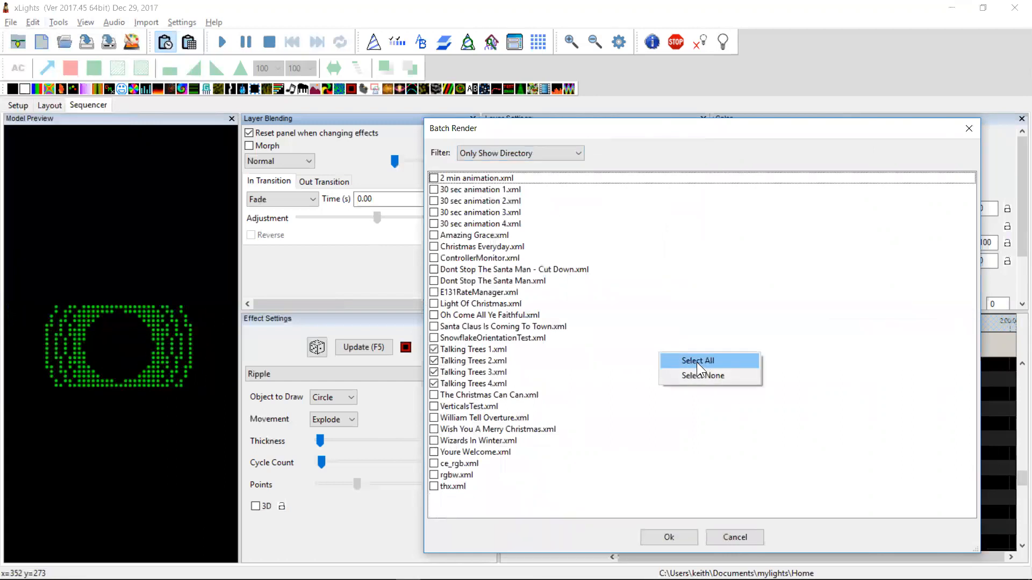
{"action": "left_click", "coordinate": [507, 409]}
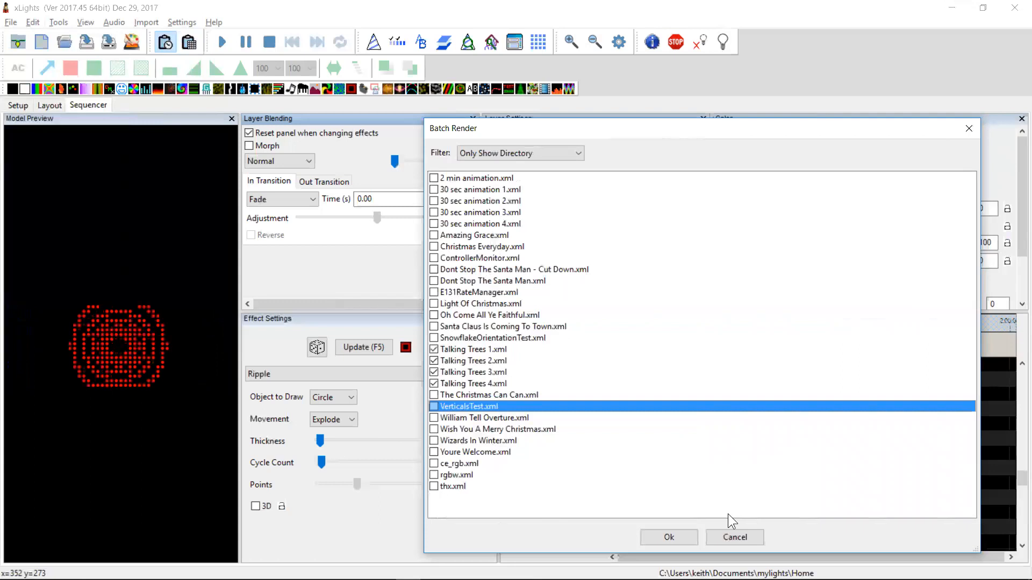
{"action": "left_click", "coordinate": [733, 538]}
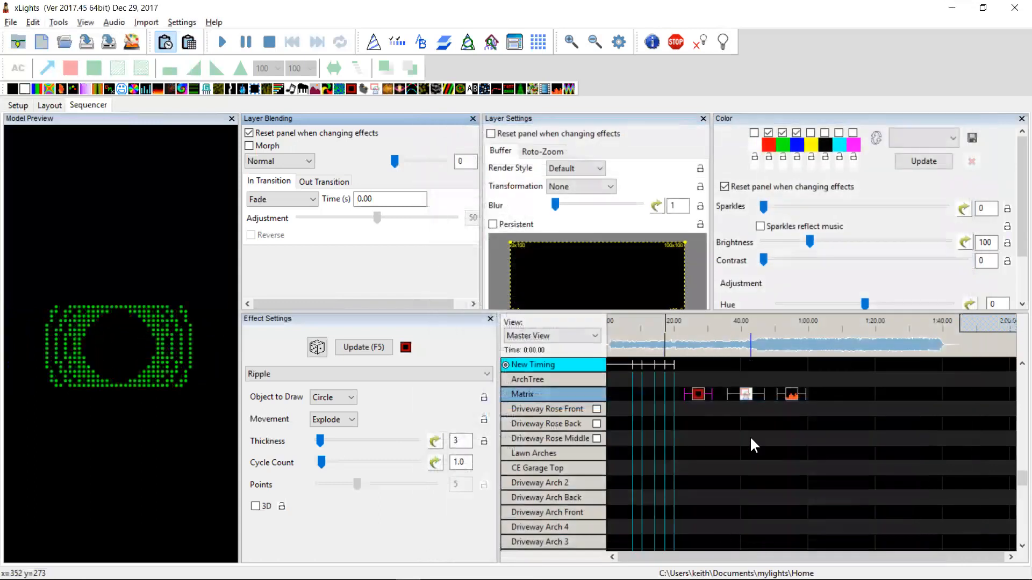
Switch to the changelog and highlight the entry about warning on sequences using massive memory
{"action": "key", "text": "alt+Tab"}
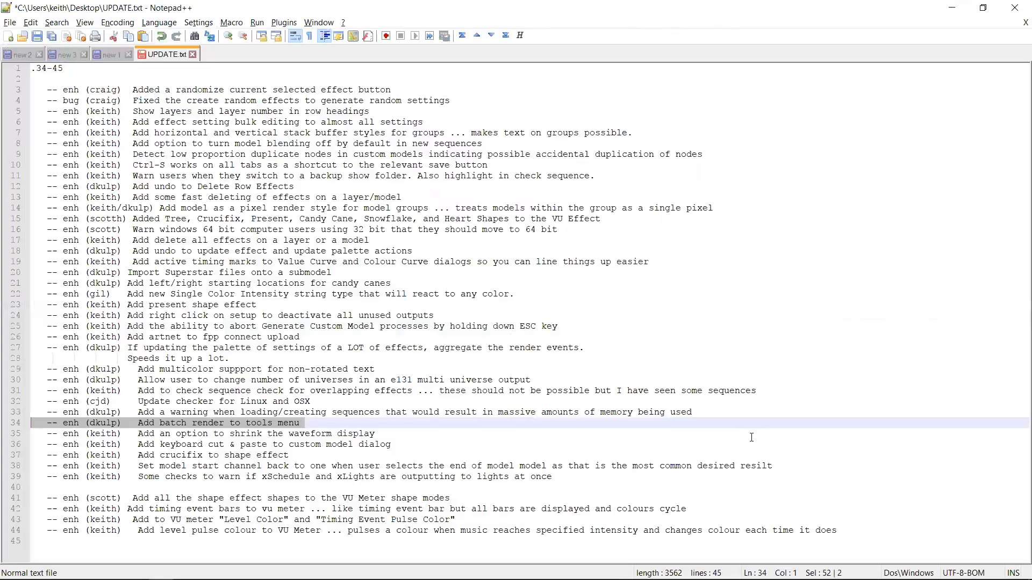
{"action": "key", "text": "shift+Up"}
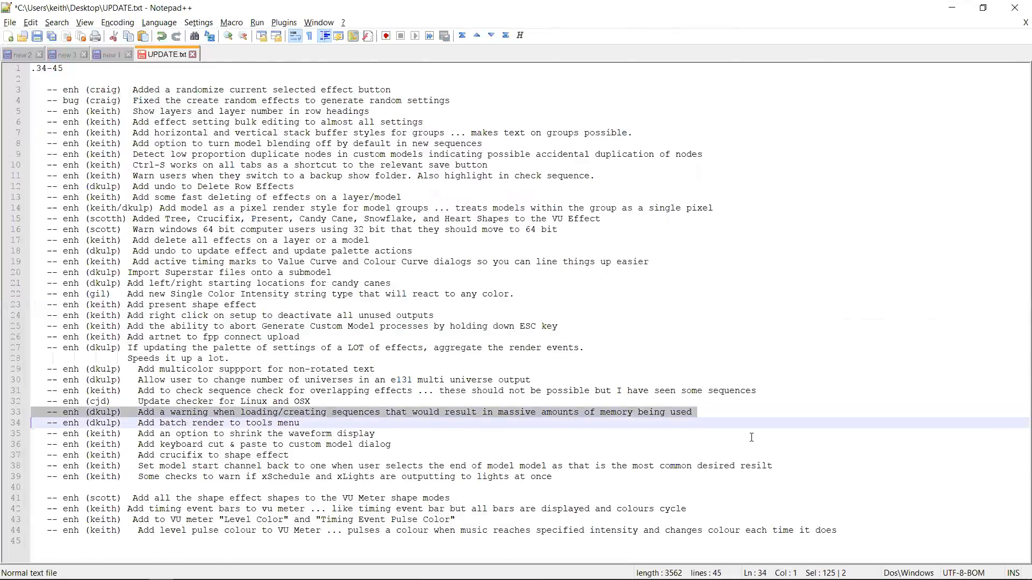
{"action": "key", "text": "Down"}
{"action": "key", "text": "Up"}
{"action": "key", "text": "shift+Up"}
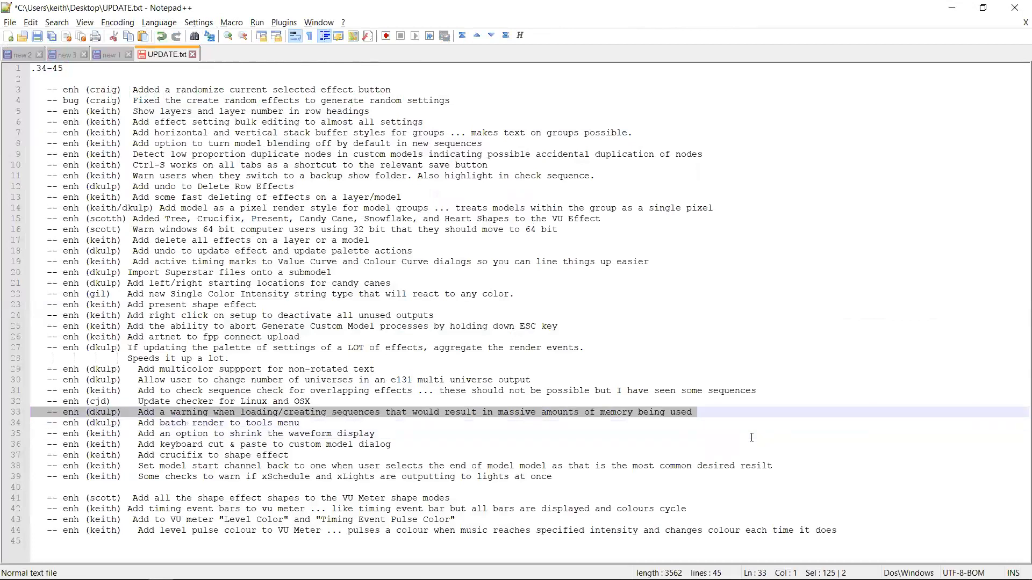
{"action": "key", "text": "Down"}
{"action": "key", "text": "Up"}
{"action": "key", "text": "Down"}
{"action": "key", "text": "shift+Up"}
{"action": "key", "text": "Up"}
{"action": "key", "text": "Down"}
{"action": "key", "text": "Down"}
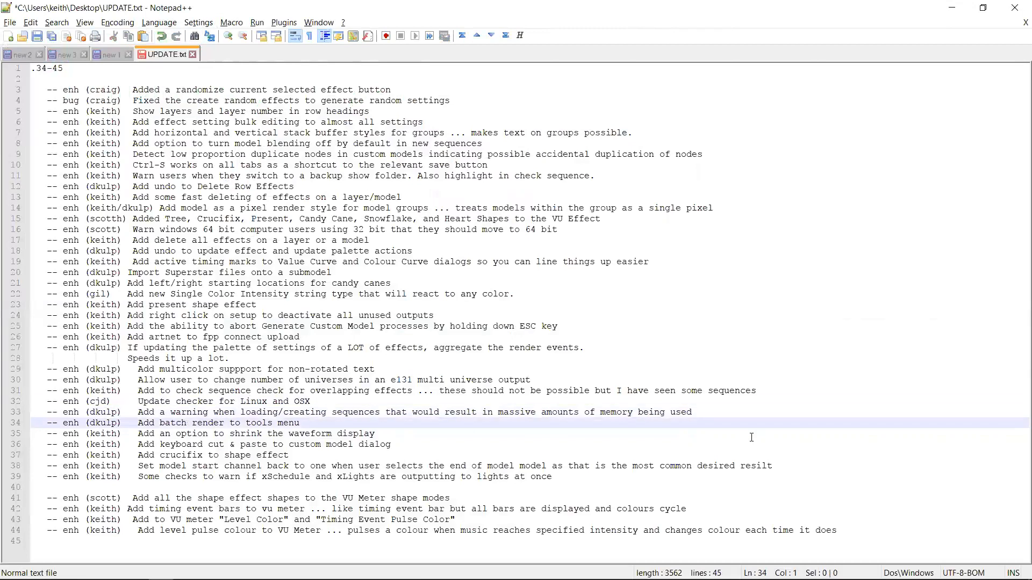
{"action": "key", "text": "shift+Up"}
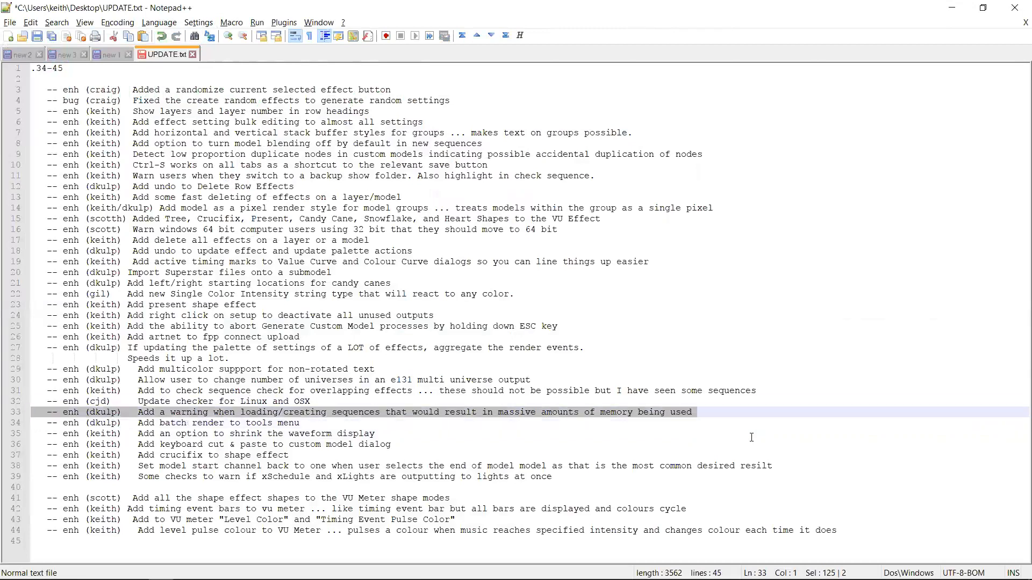
{"action": "key", "text": "Down"}
{"action": "key", "text": "shift+Up"}
{"action": "key", "text": "Down"}
{"action": "key", "text": "Up"}
{"action": "key", "text": "Down"}
{"action": "key", "text": "Up"}
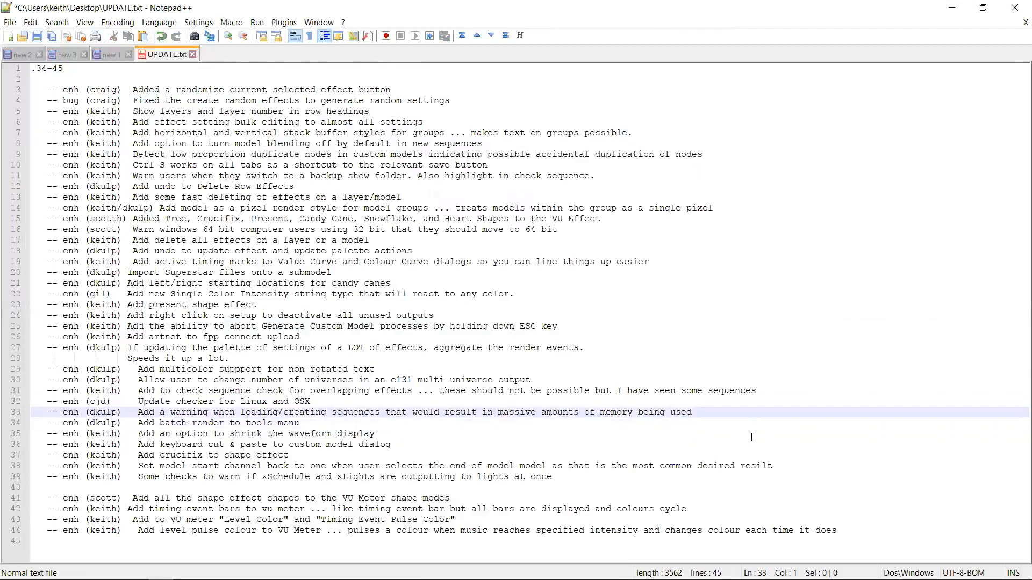
Highlight the changelog entries about the Linux/OSX update checker and the overlapping-effects sequence check
{"action": "key", "text": "shift+Up"}
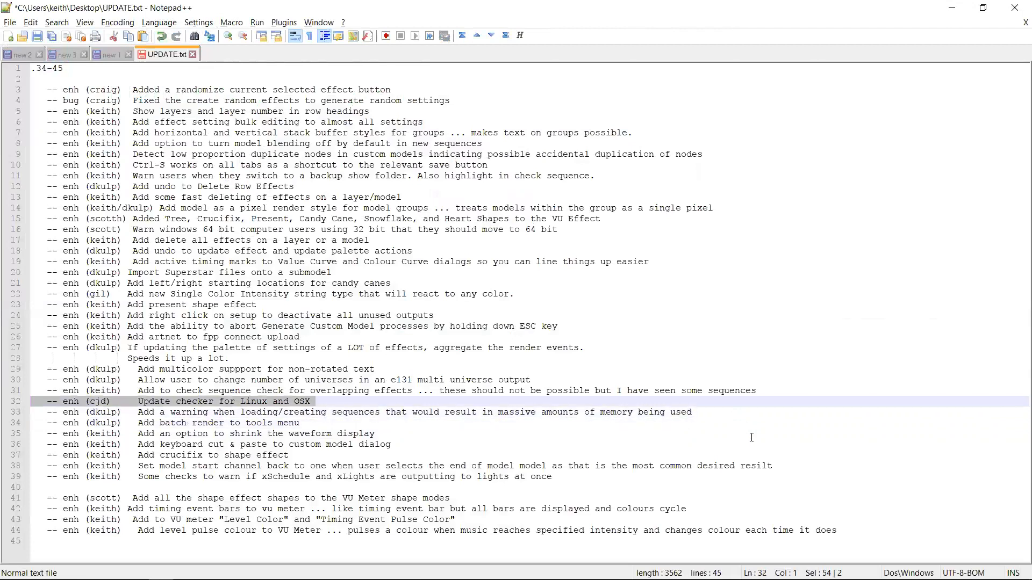
{"action": "key", "text": "Down"}
{"action": "key", "text": "shift+Up"}
{"action": "key", "text": "Down"}
{"action": "key", "text": "shift+Up"}
{"action": "key", "text": "Down"}
{"action": "key", "text": "shift+Up"}
{"action": "key", "text": "Down"}
{"action": "key", "text": "Up"}
{"action": "key", "text": "Down"}
{"action": "key", "text": "Up"}
{"action": "key", "text": "Down"}
{"action": "key", "text": "shift+Up"}
{"action": "key", "text": "Up"}
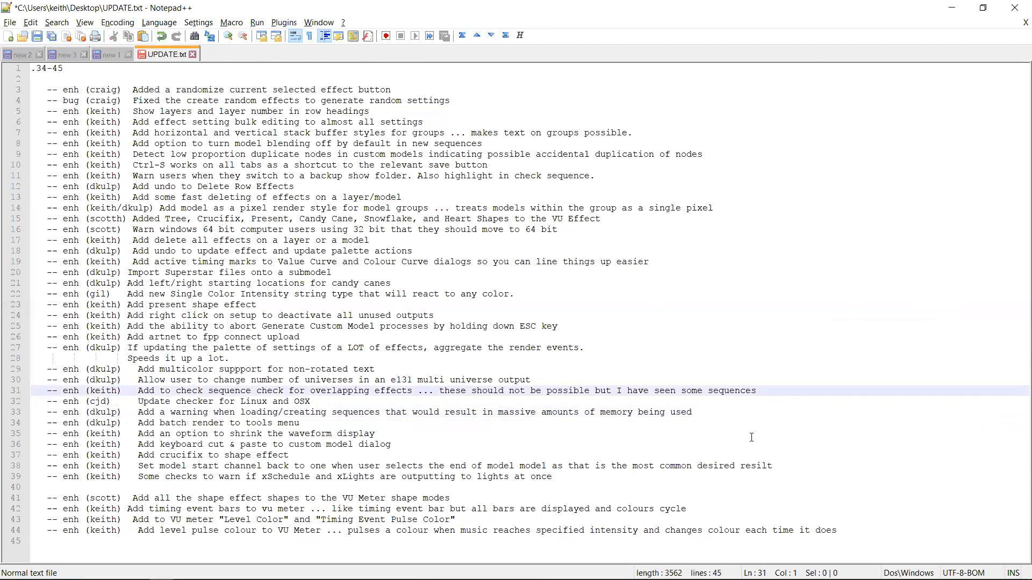
{"action": "key", "text": "shift+Down"}
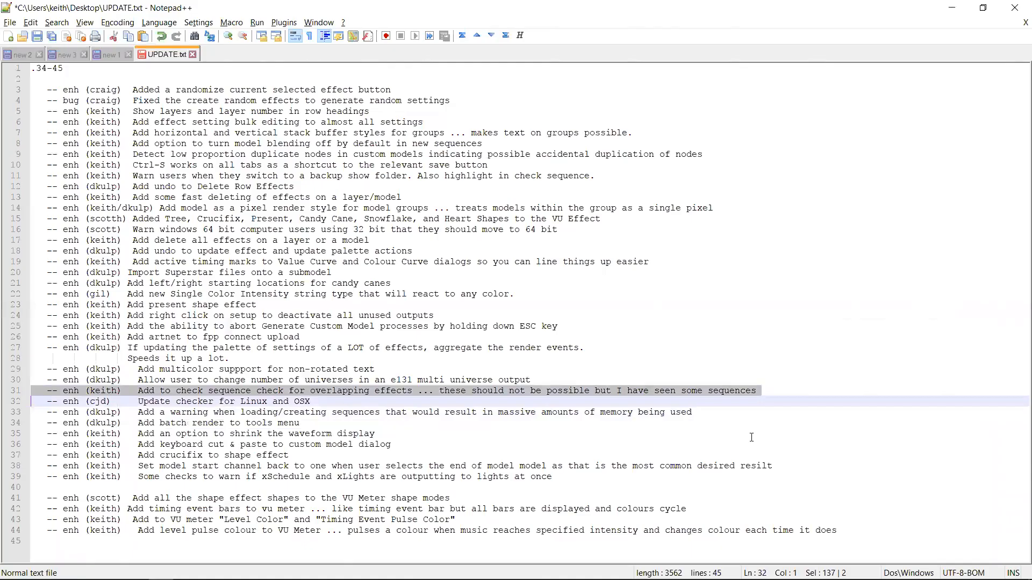
Return to the sequencer and select the VU Meter Heart level shape effect on the Matrix row
{"action": "key", "text": "alt+Tab"}
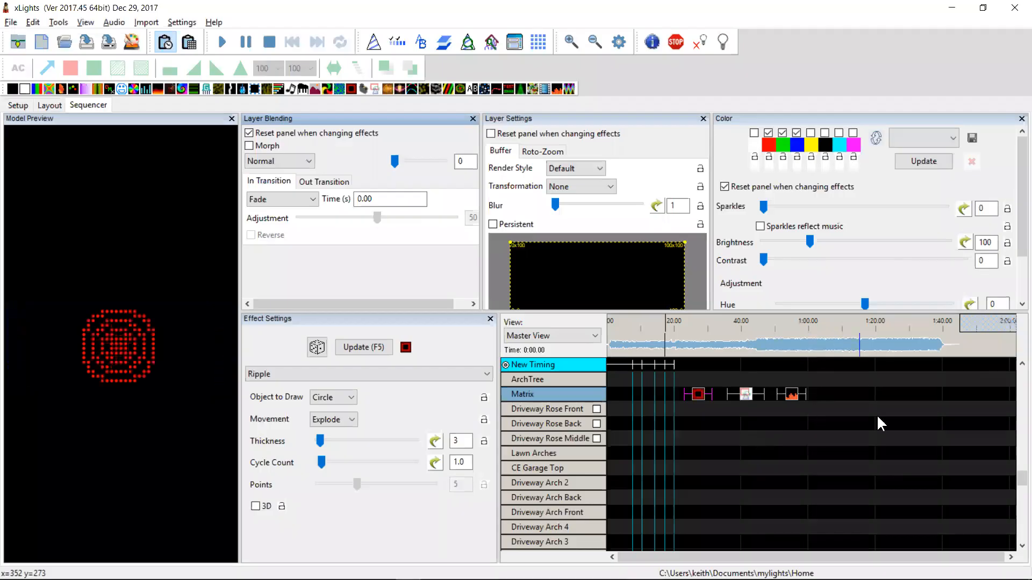
{"action": "mouse_move", "coordinate": [793, 395]}
{"action": "left_mouse_down"}
{"action": "mouse_move", "coordinate": [754, 400]}
{"action": "mouse_move", "coordinate": [782, 402]}
{"action": "left_mouse_up"}
{"action": "left_click", "coordinate": [753, 395]}
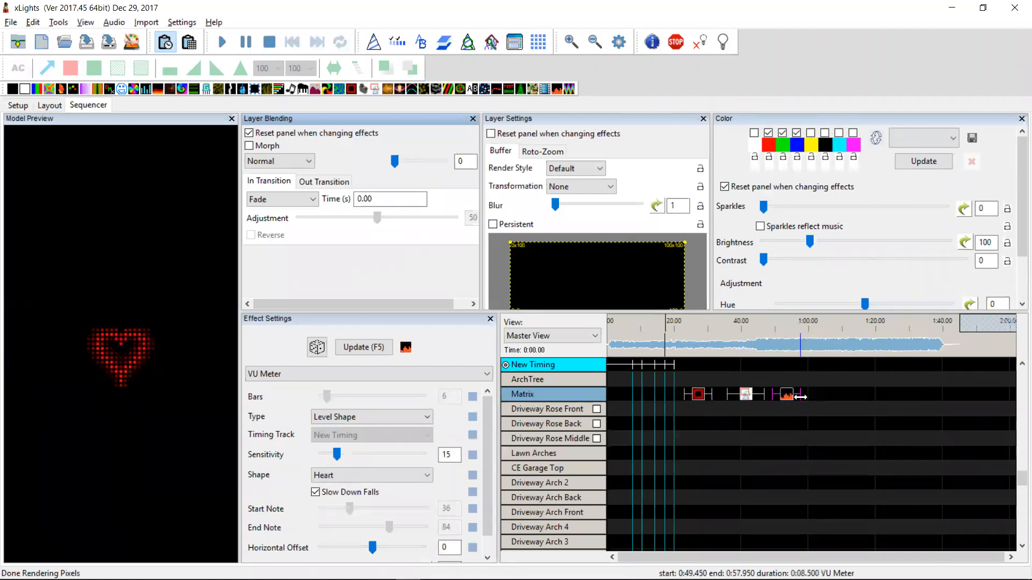
{"action": "left_click", "coordinate": [745, 396]}
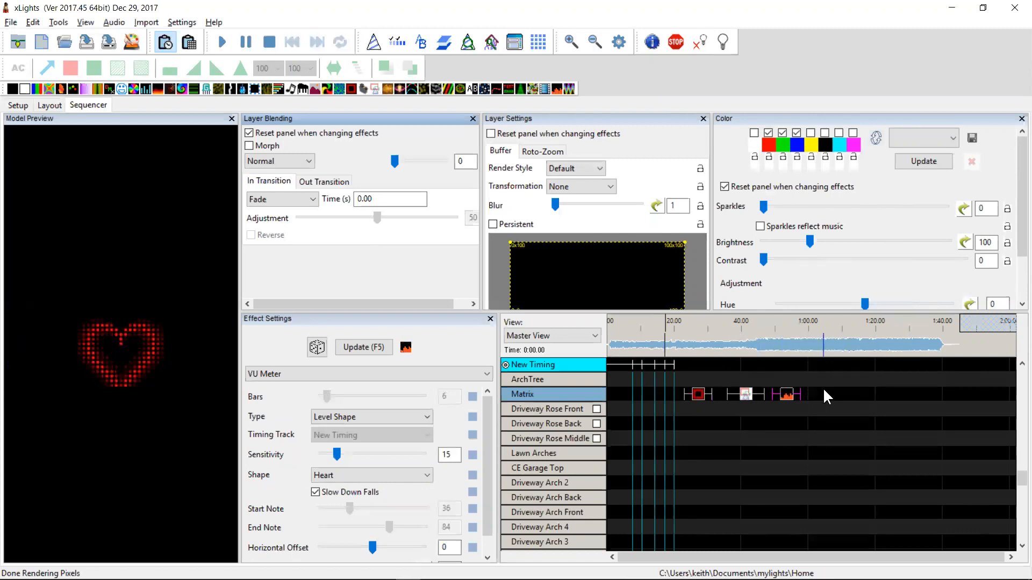
Highlight the changelog entry about changing the number of universes in an e131 multi universe output, then return
{"action": "key", "text": "alt+Tab"}
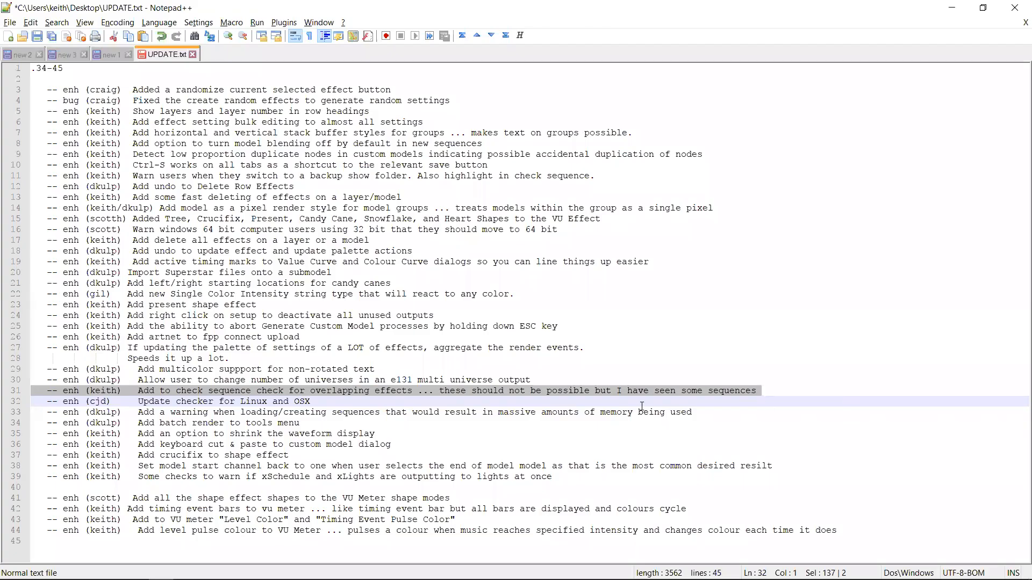
{"action": "key", "text": "Up"}
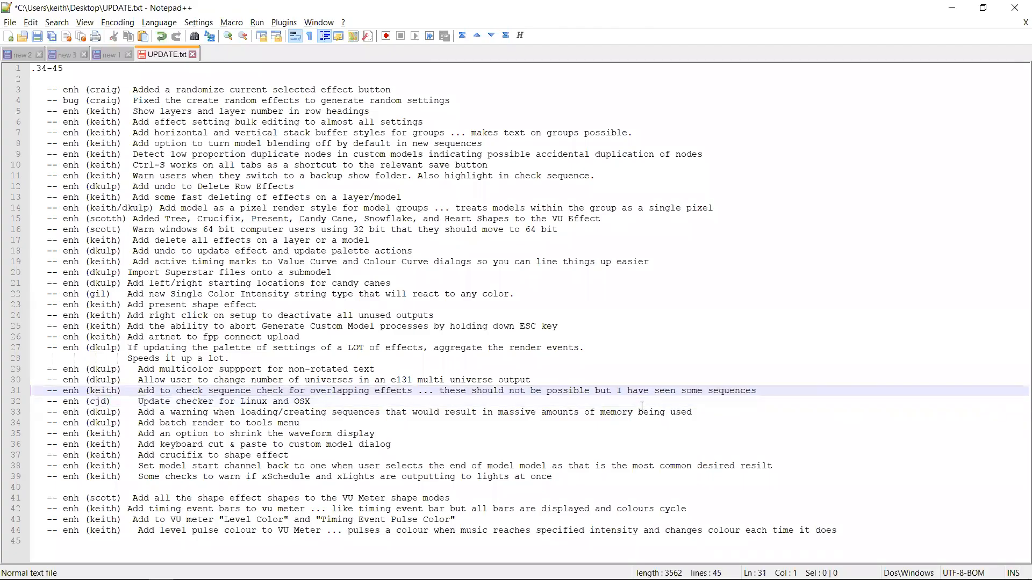
{"action": "key", "text": "shift+Up"}
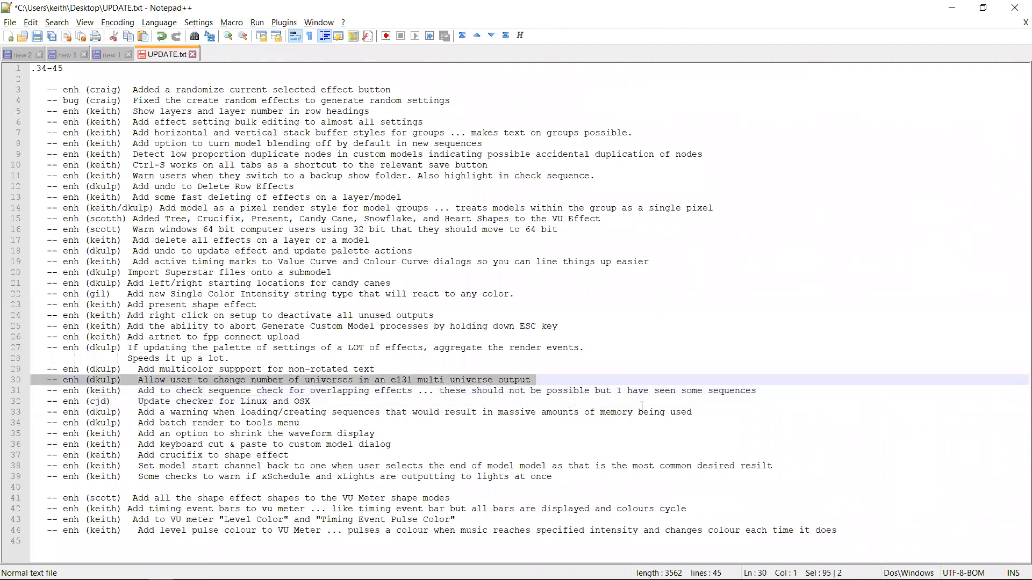
{"action": "key", "text": "alt+Tab"}
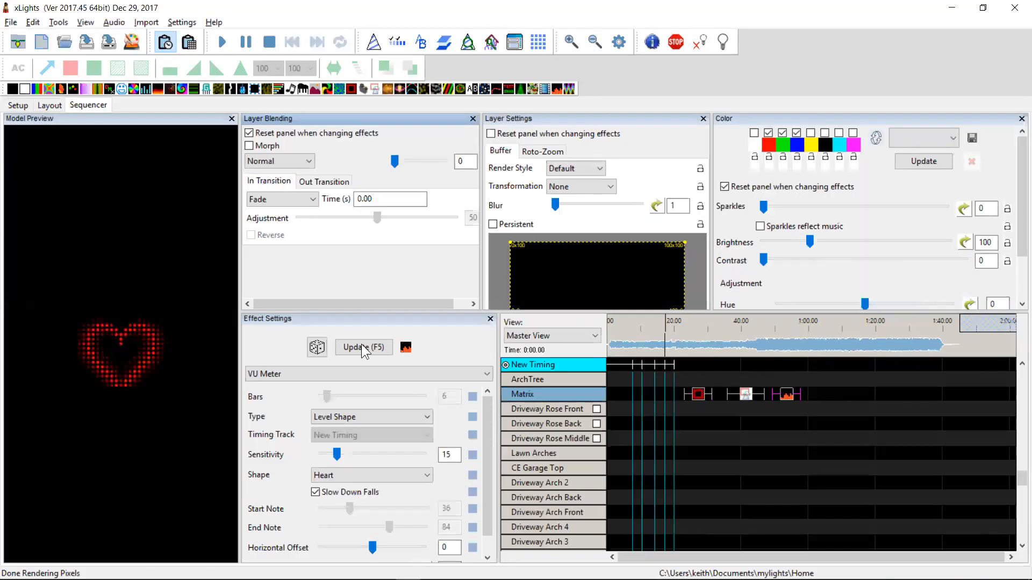
Add a multicast E1.31 output with 10 universes as One Output on the Setup tab
{"action": "left_click", "coordinate": [25, 105]}
{"action": "left_click", "coordinate": [46, 272]}
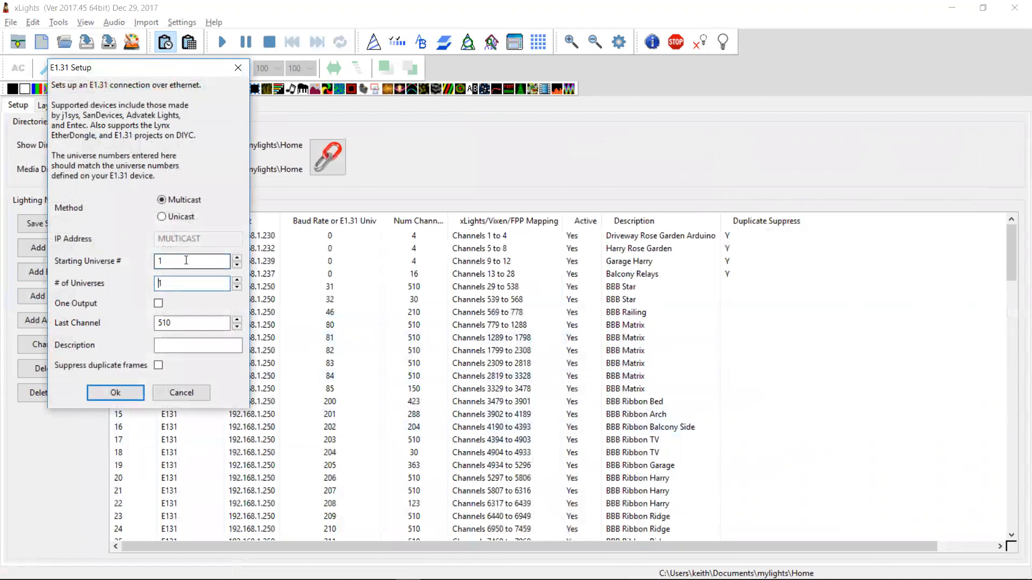
{"action": "left_click", "coordinate": [159, 303]}
{"action": "left_click", "coordinate": [134, 388]}
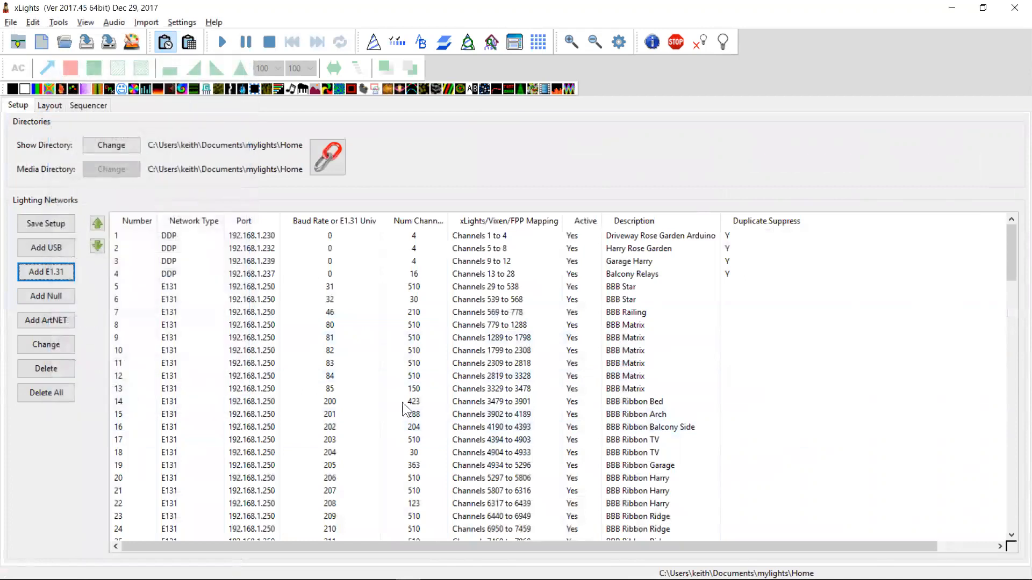
Scroll to the new multicast output and raise its number of universes to 12
{"action": "left_click_drag", "start_coordinate": [1016, 272], "coordinate": [1005, 547]}
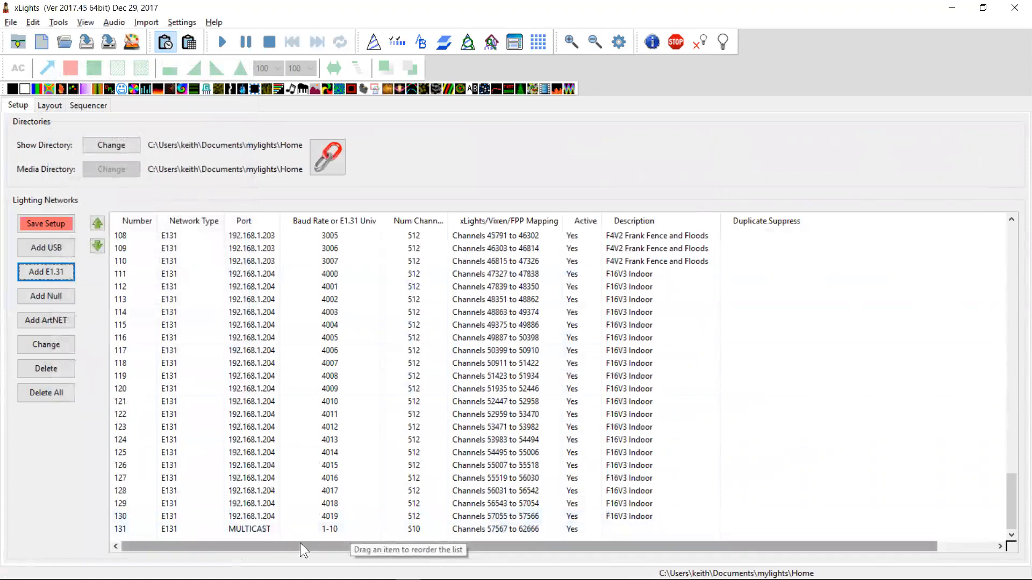
{"action": "double_click", "coordinate": [263, 533]}
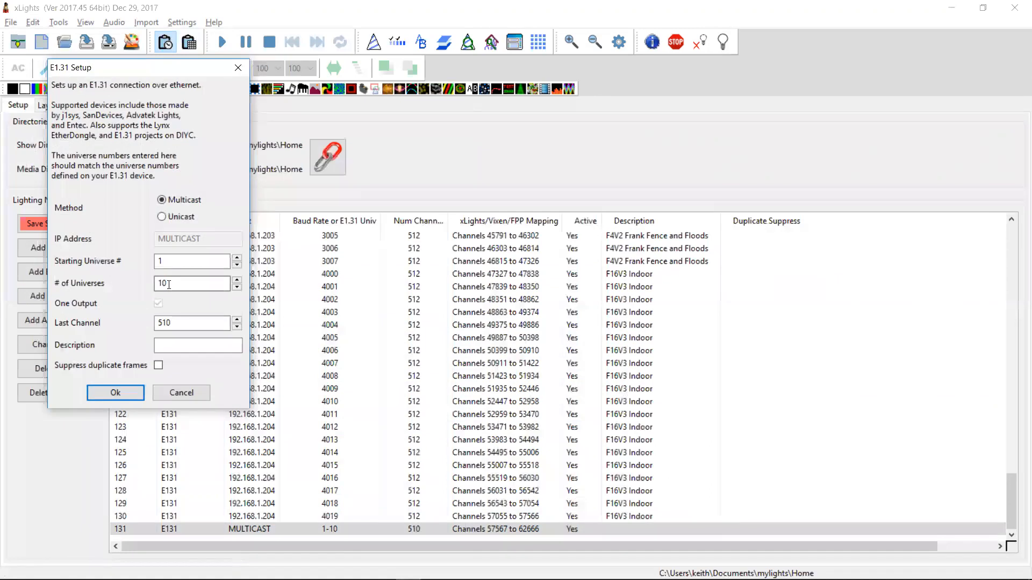
{"action": "left_click", "coordinate": [237, 280]}
{"action": "left_click", "coordinate": [115, 392]}
{"action": "left_click", "coordinate": [230, 422]}
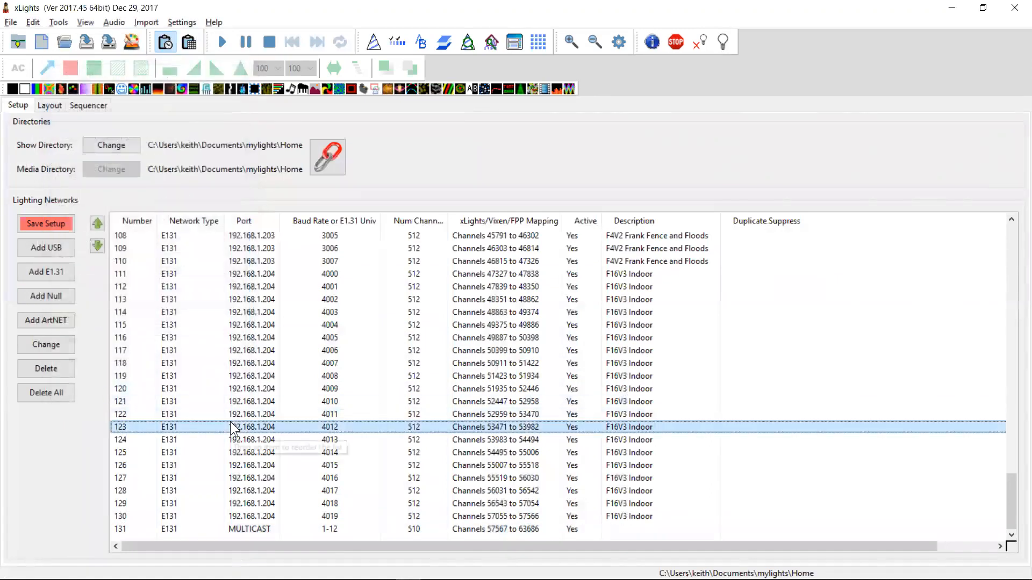
Highlight the changelog entry about multicolor support for non-rotated text, then return to xLights
{"action": "key", "text": "alt+Tab"}
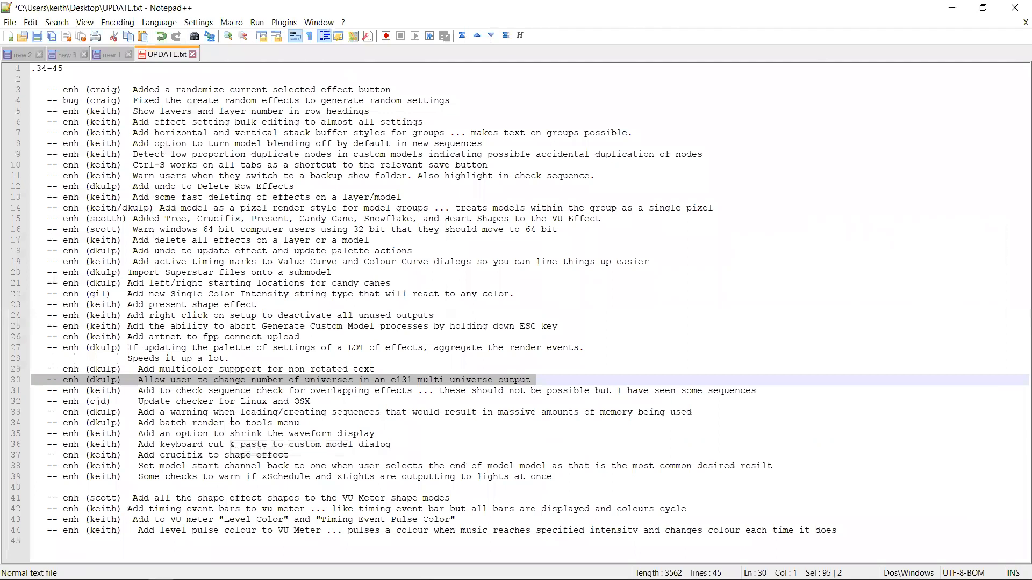
{"action": "key", "text": "Left"}
{"action": "key", "text": "shift+Up"}
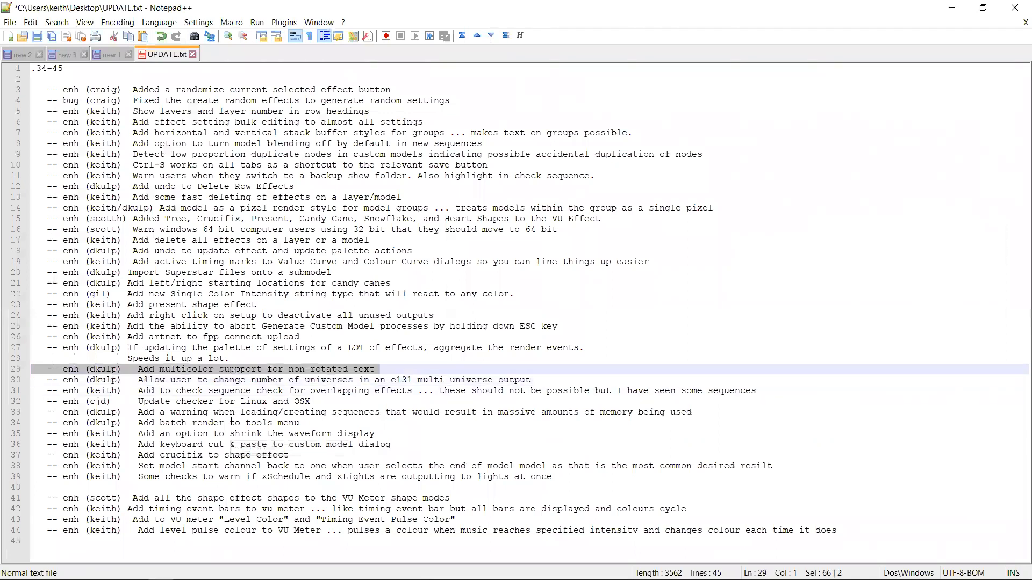
{"action": "key", "text": "Down"}
{"action": "key", "text": "Down"}
{"action": "key", "text": "Up"}
{"action": "key", "text": "Down"}
{"action": "key", "text": "Up"}
{"action": "key", "text": "shift+Up"}
{"action": "key", "text": "alt+Tab"}
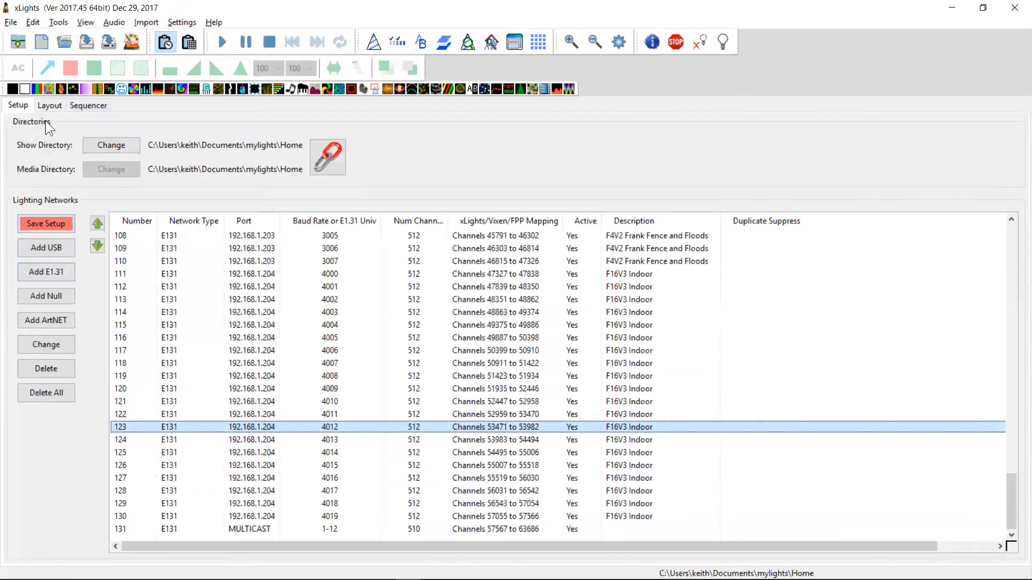
Add a Text effect on the Matrix row in the sequencer with the text "Hello world"
{"action": "left_click", "coordinate": [83, 105]}
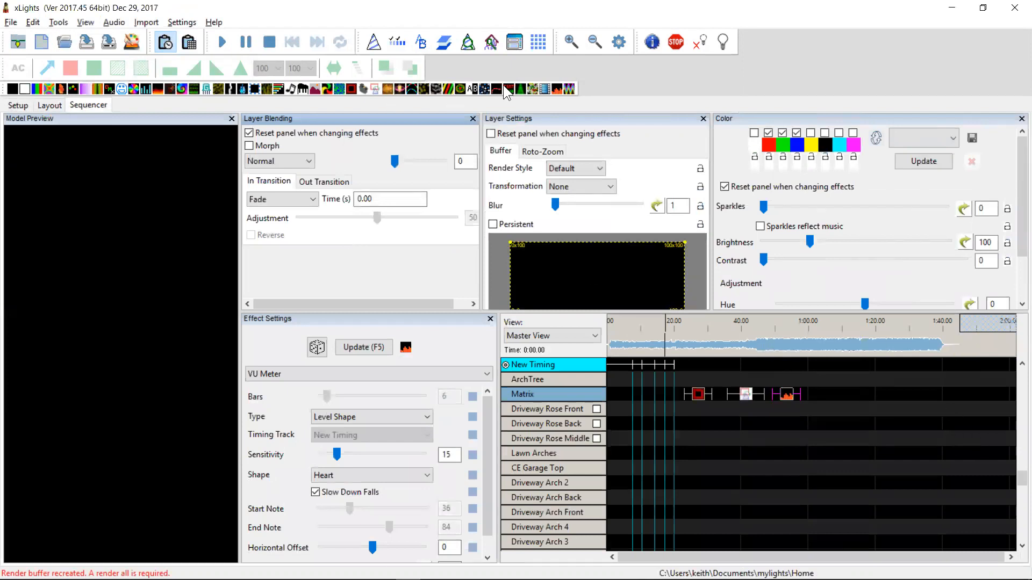
{"action": "left_click_drag", "start_coordinate": [509, 92], "coordinate": [670, 210]}
{"action": "left_click_drag", "start_coordinate": [835, 397], "coordinate": [884, 401]}
{"action": "left_click", "coordinate": [400, 401]}
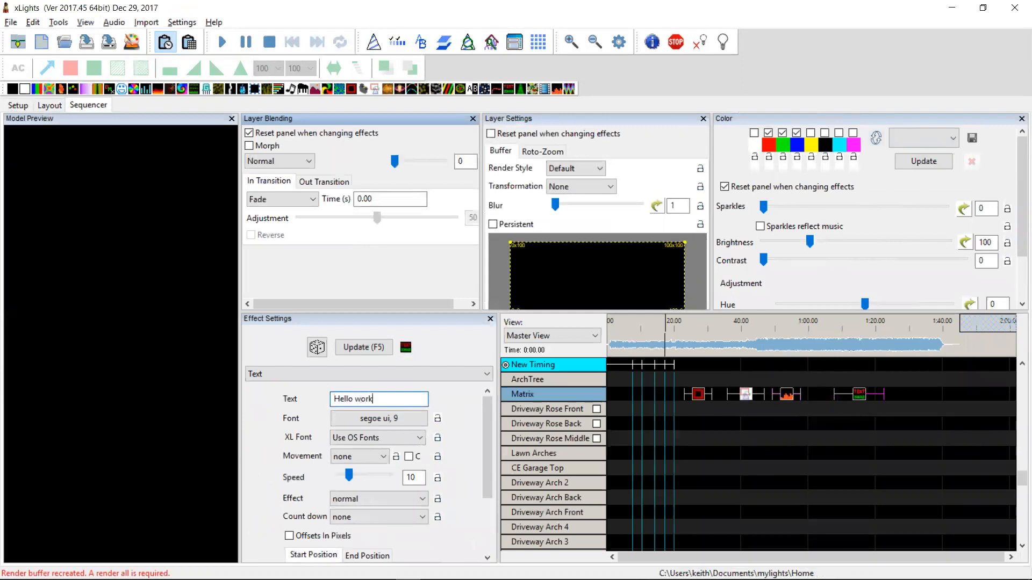
{"action": "key", "text": "Tab"}
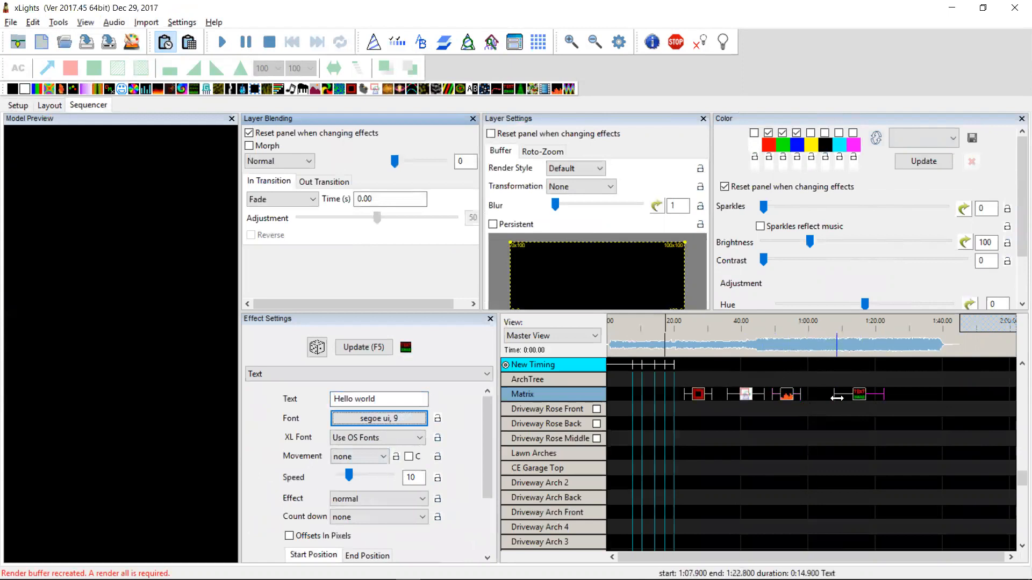
Set the Text effect's movement to left and its XL Font to 10-12x12 Bold
{"action": "left_click", "coordinate": [859, 397]}
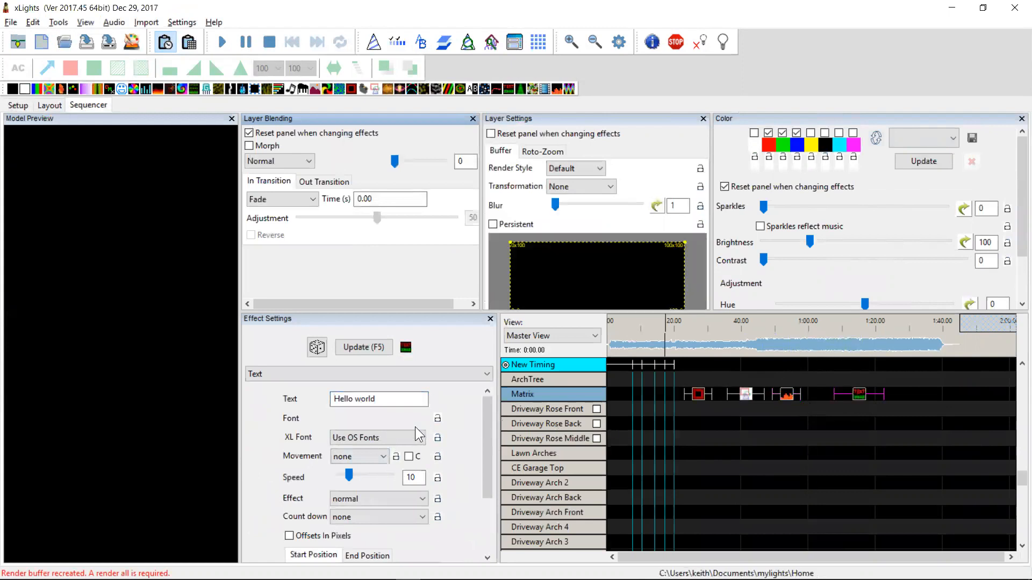
{"action": "left_click", "coordinate": [397, 434]}
{"action": "left_click", "coordinate": [397, 434]}
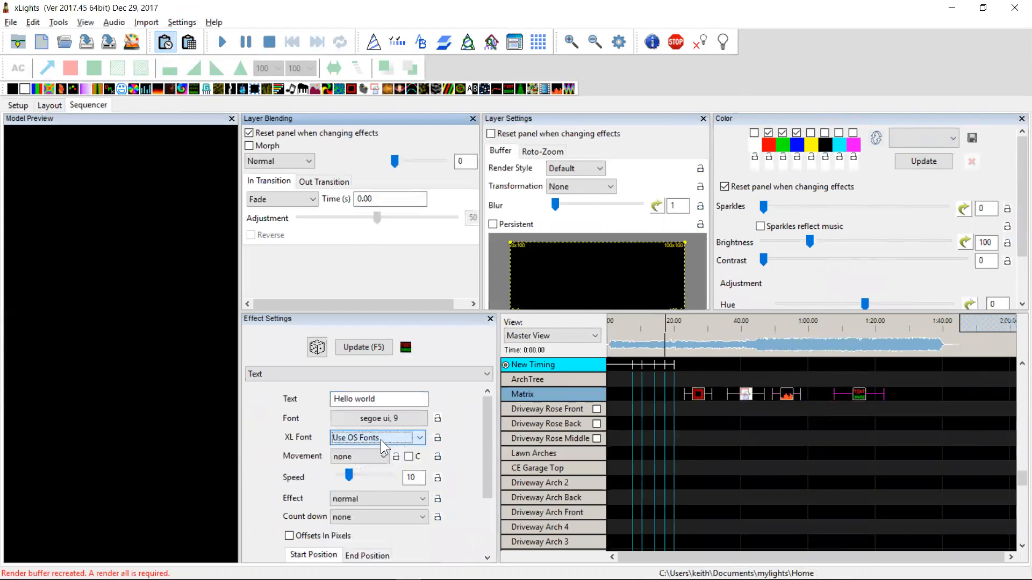
{"action": "left_click", "coordinate": [365, 456]}
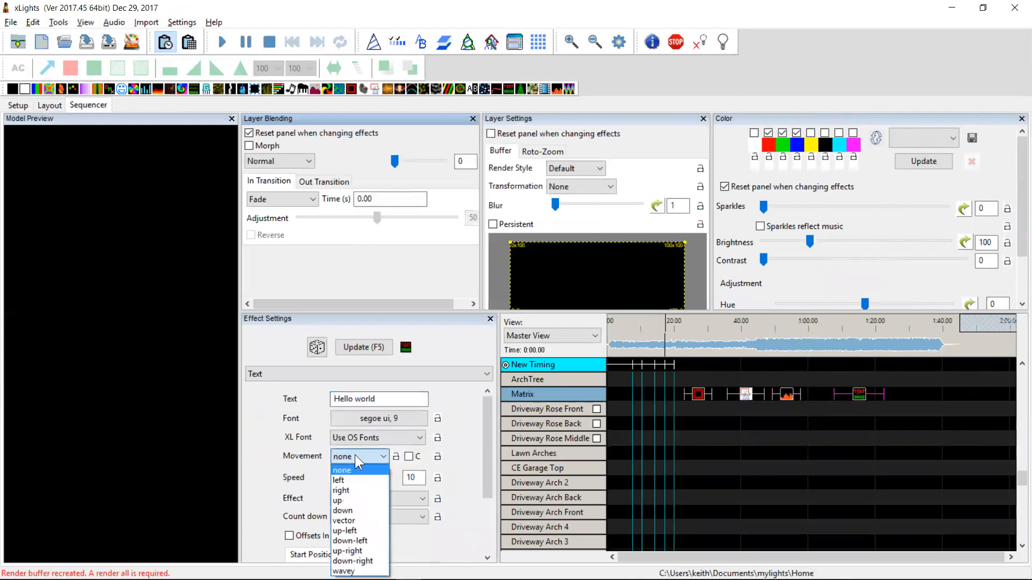
{"action": "left_click", "coordinate": [349, 482]}
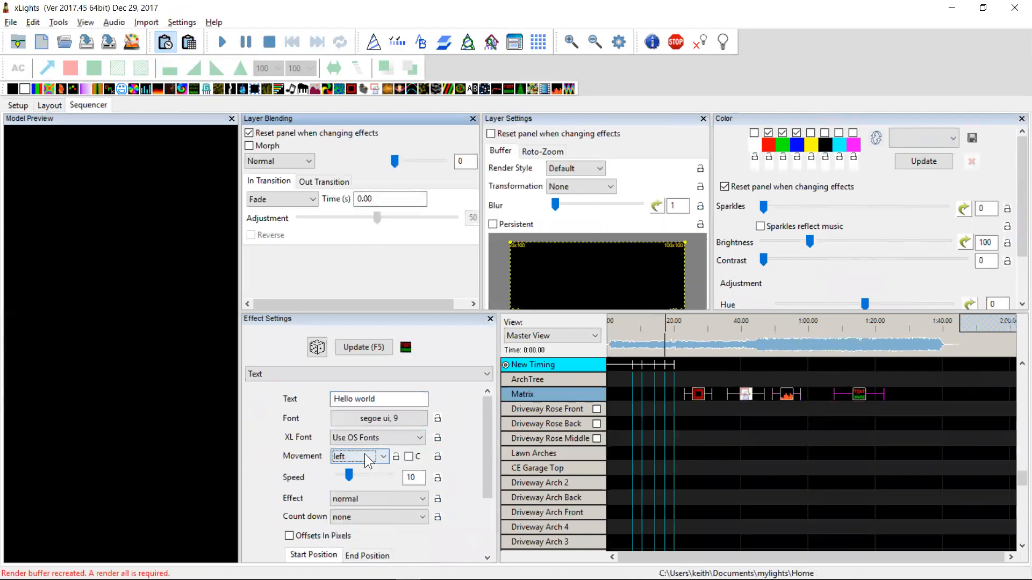
{"action": "mouse_move", "coordinate": [491, 446]}
{"action": "left_mouse_down"}
{"action": "mouse_move", "coordinate": [486, 504]}
{"action": "mouse_move", "coordinate": [491, 442]}
{"action": "left_mouse_up"}
{"action": "left_click", "coordinate": [397, 417]}
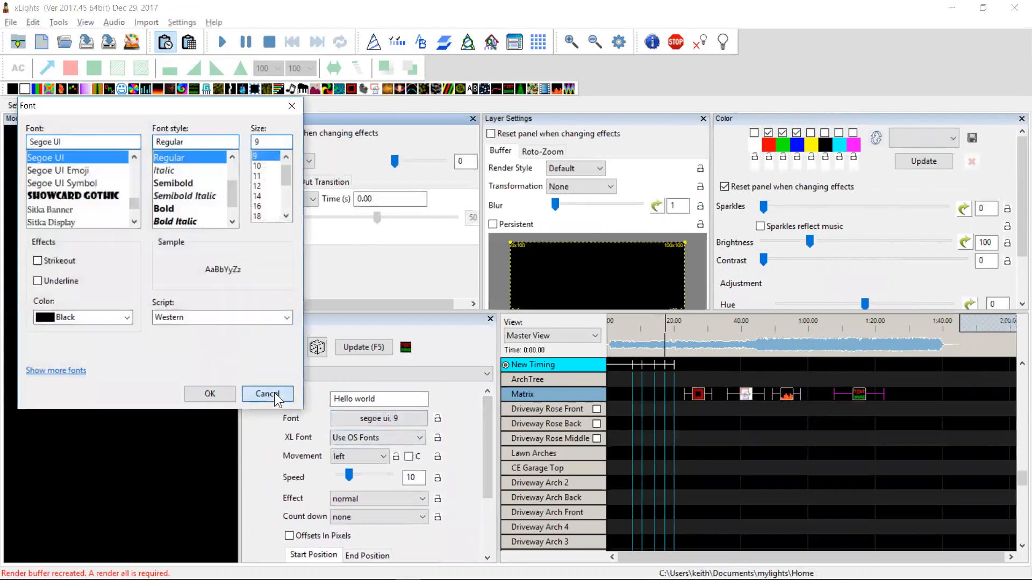
{"action": "left_click", "coordinate": [272, 394]}
{"action": "left_click", "coordinate": [342, 438]}
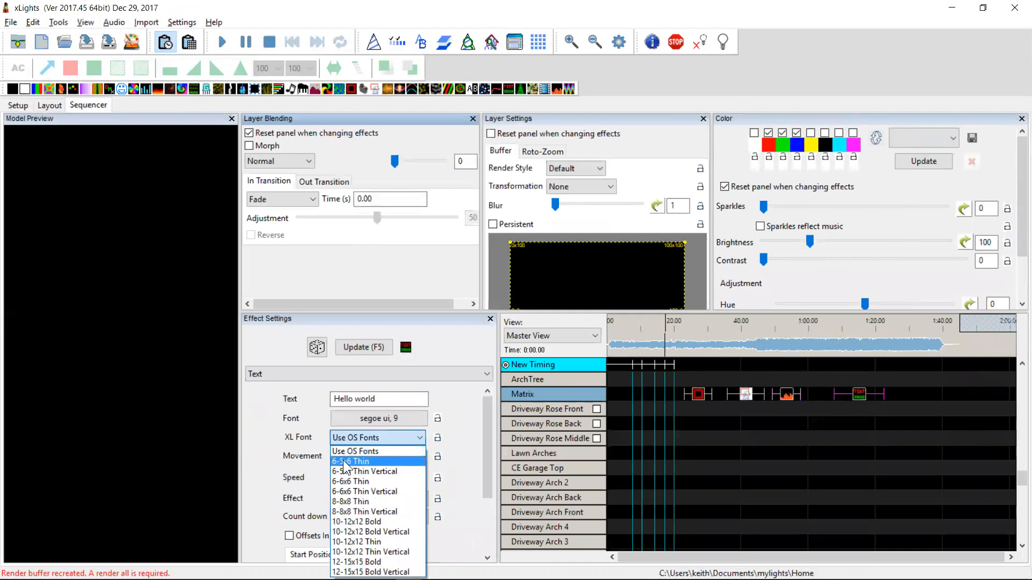
{"action": "left_click", "coordinate": [350, 521]}
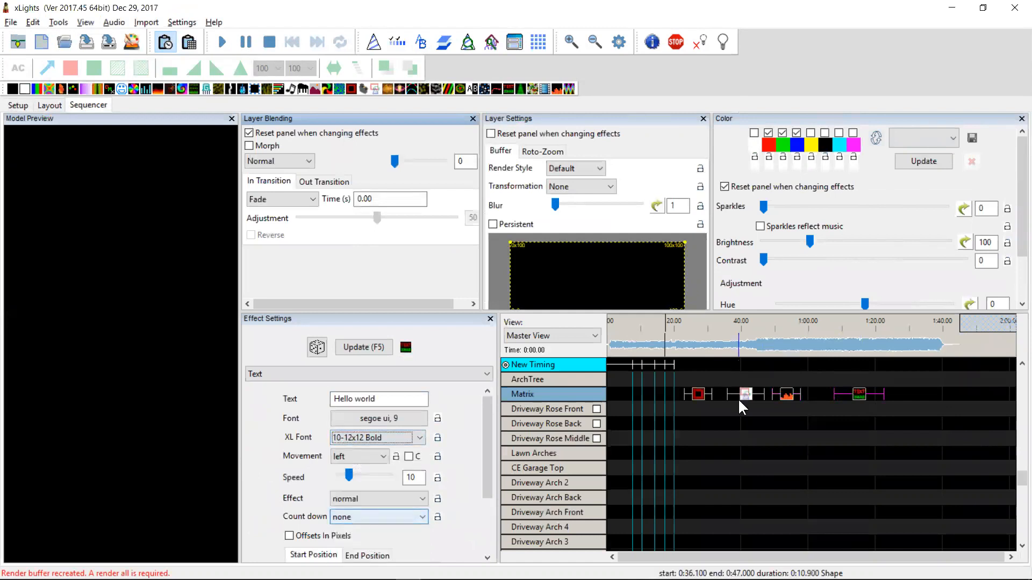
Start a new sequence and close the sequence settings dialog
{"action": "left_click", "coordinate": [859, 401]}
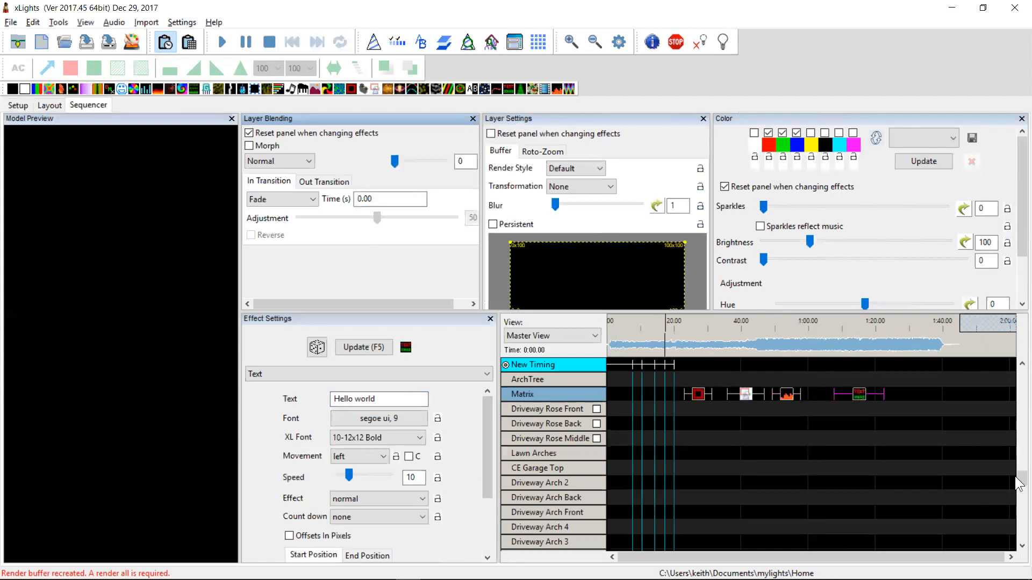
{"action": "mouse_move", "coordinate": [1020, 489]}
{"action": "left_mouse_down"}
{"action": "mouse_move", "coordinate": [1020, 390]}
{"action": "mouse_move", "coordinate": [1020, 489]}
{"action": "mouse_move", "coordinate": [1020, 457]}
{"action": "mouse_move", "coordinate": [1020, 474]}
{"action": "left_mouse_up"}
{"action": "left_click", "coordinate": [858, 455]}
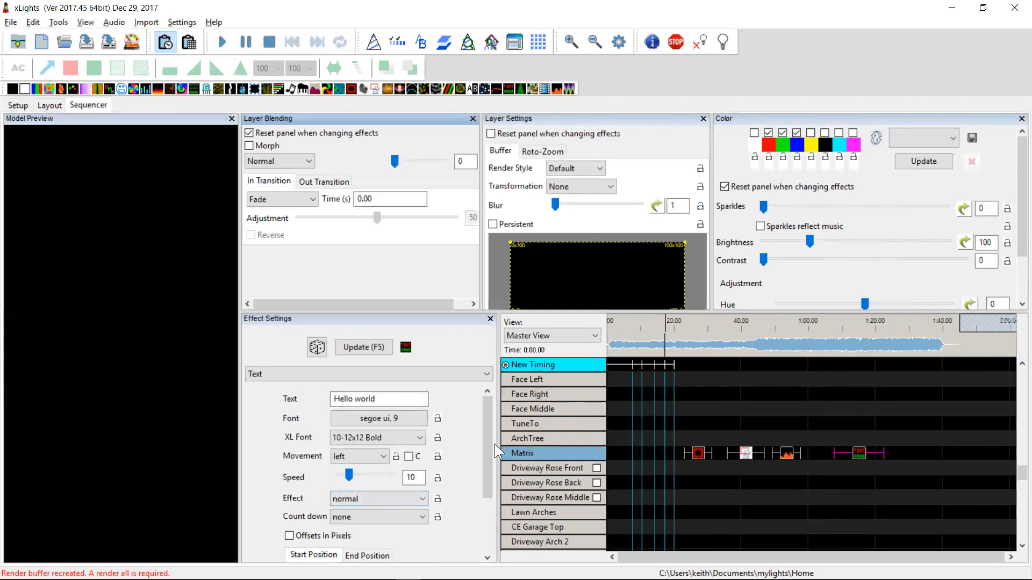
{"action": "left_click_drag", "start_coordinate": [488, 443], "coordinate": [487, 509]}
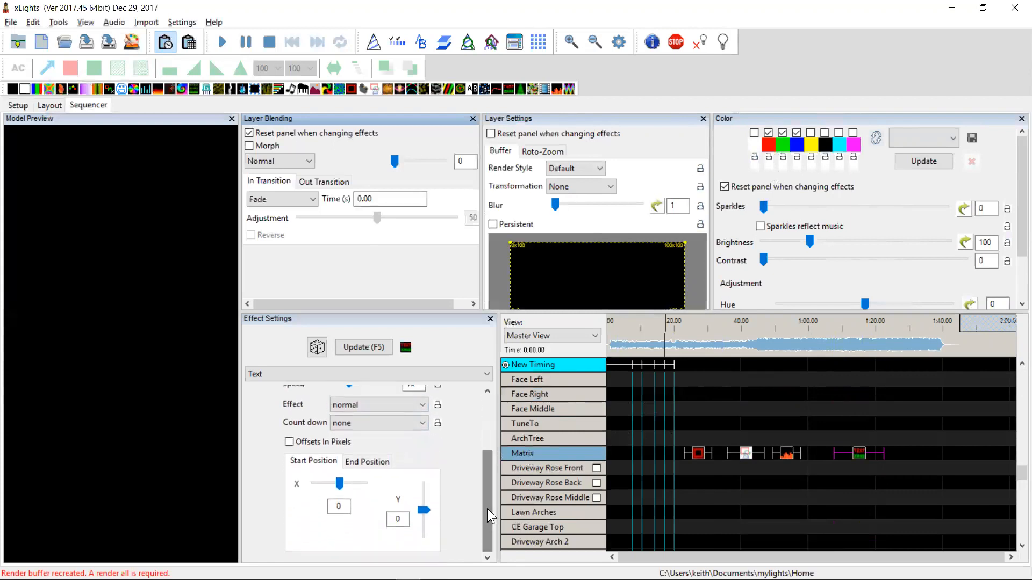
{"action": "left_click", "coordinate": [41, 42]}
{"action": "left_click", "coordinate": [536, 326]}
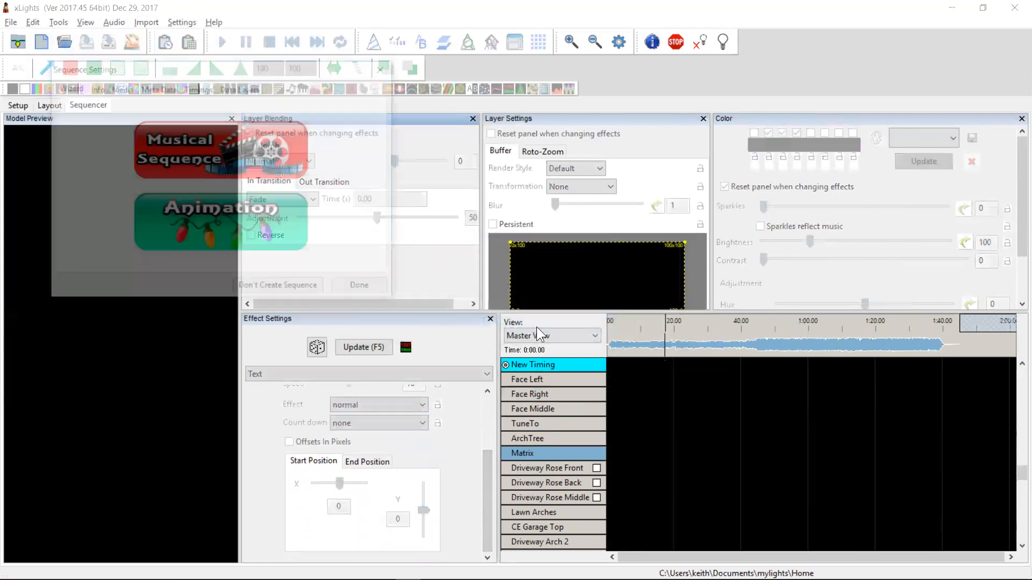
{"action": "left_click", "coordinate": [357, 288]}
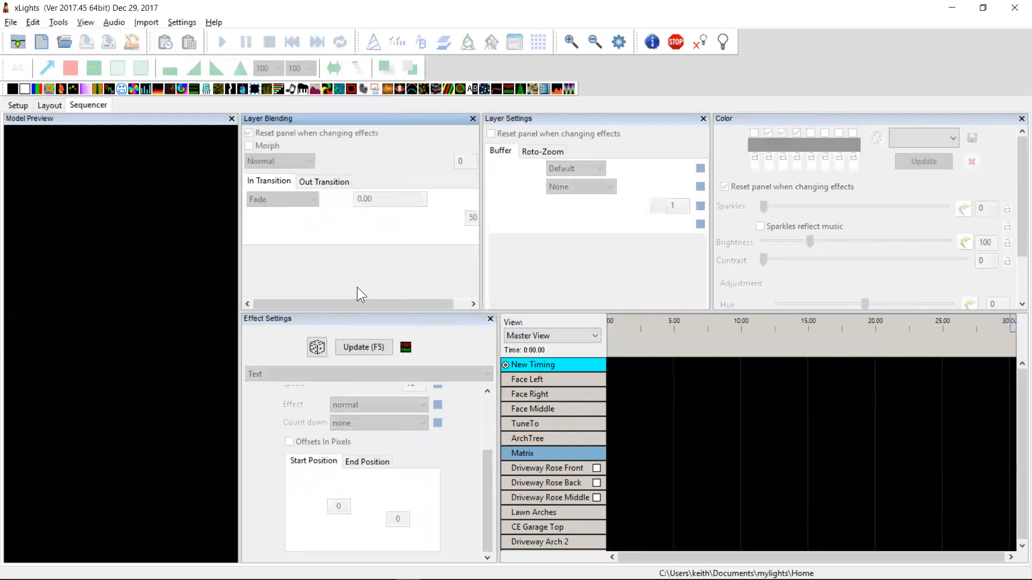
Add a Text effect onto the Matrix row of the new sequence near the 5 second mark
{"action": "scroll", "coordinate": [1018, 519], "scroll_direction": "down", "scroll_amount": 6}
{"action": "scroll", "coordinate": [1018, 520], "scroll_direction": "down", "scroll_amount": 2}
{"action": "scroll", "coordinate": [1019, 521], "scroll_direction": "down", "scroll_amount": 2}
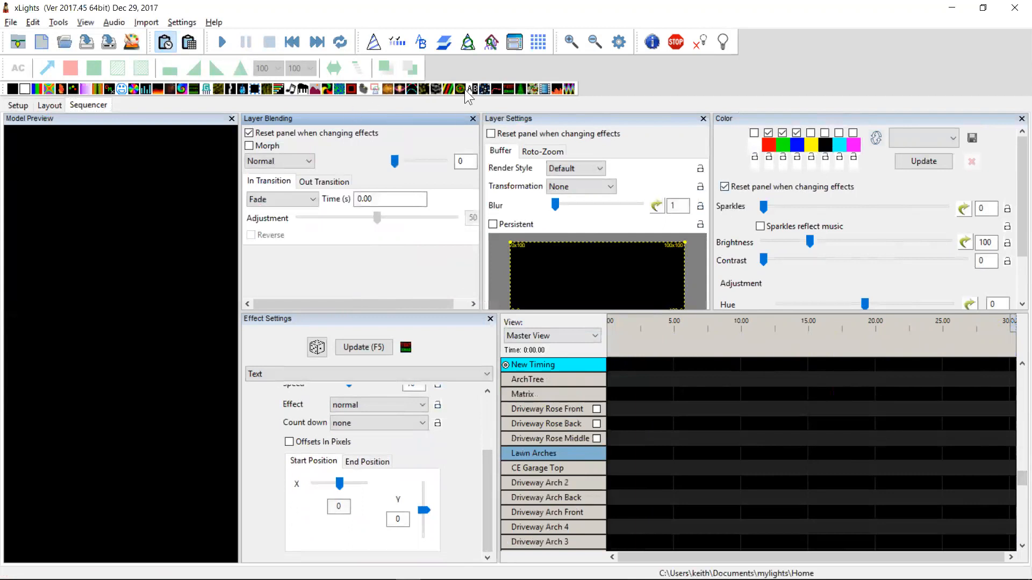
{"action": "left_click_drag", "start_coordinate": [502, 91], "coordinate": [661, 398]}
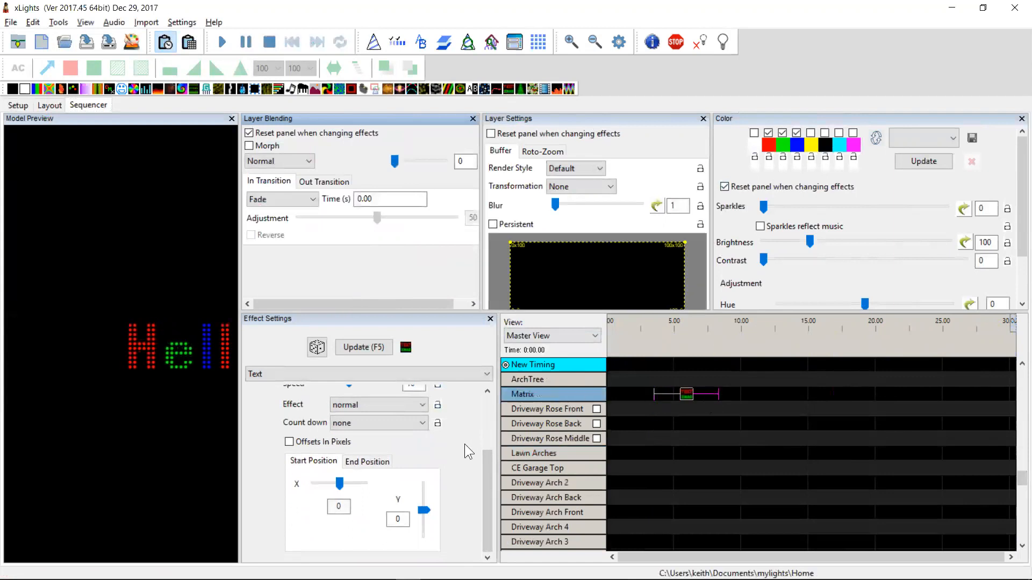
{"action": "left_click_drag", "start_coordinate": [486, 458], "coordinate": [489, 404]}
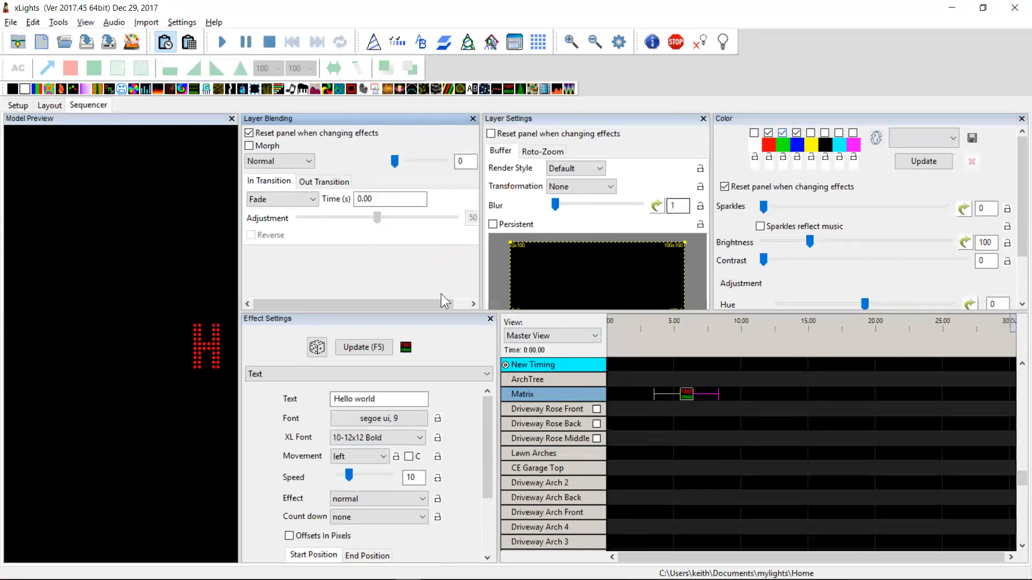
Limit the Text effect's color palette to red and preview the effect on the Matrix
{"action": "left_click", "coordinate": [782, 133]}
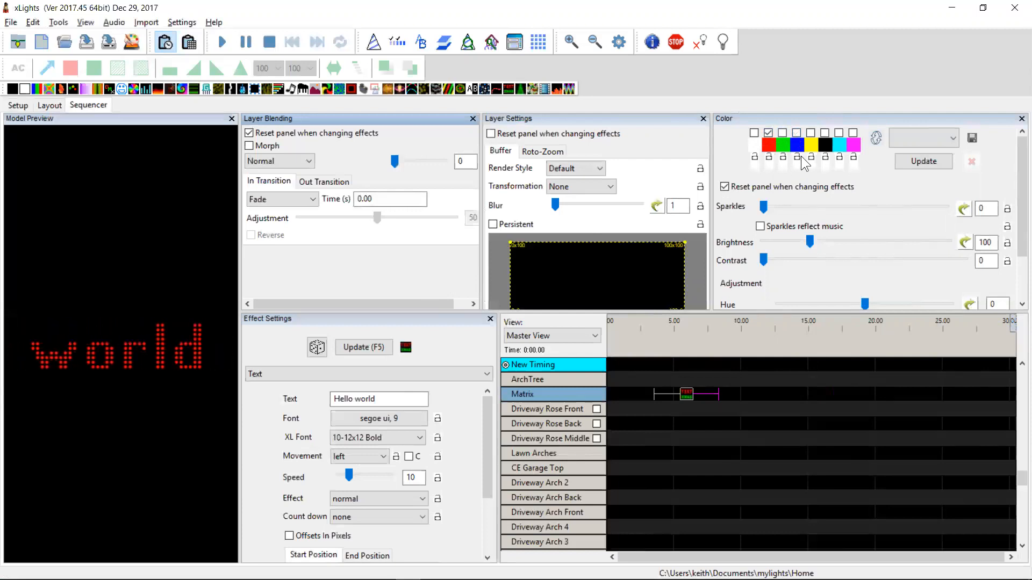
{"action": "left_click", "coordinate": [687, 396]}
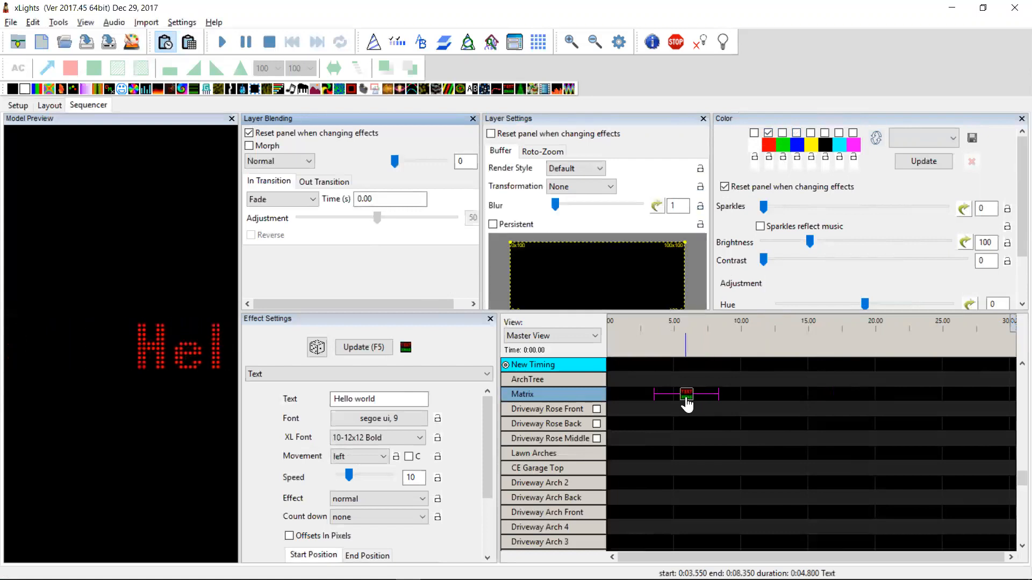
{"action": "left_click", "coordinate": [809, 398]}
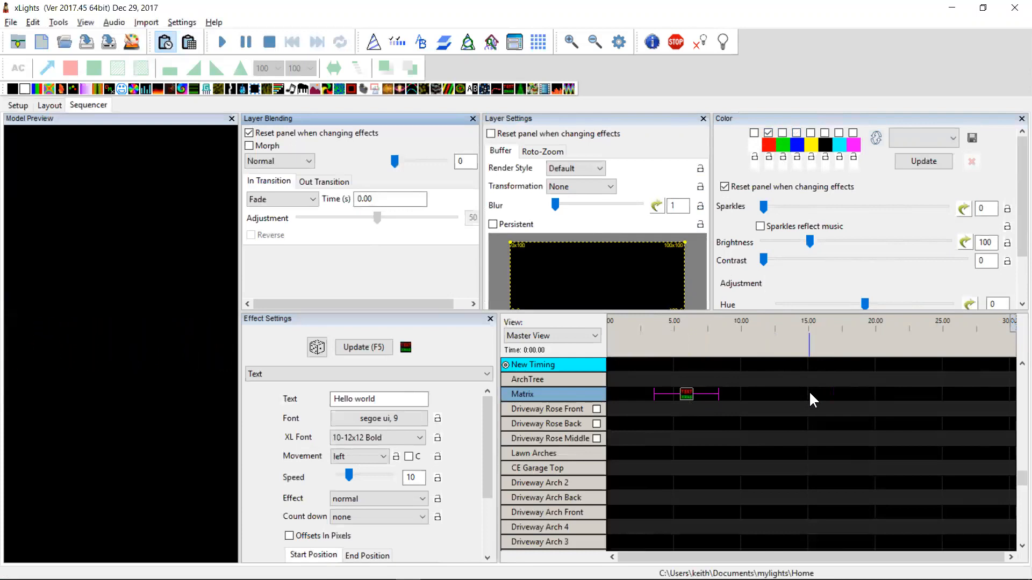
Highlight the changelog entry about aggregating render events when updating the palette of many effects
{"action": "key", "text": "alt+Tab"}
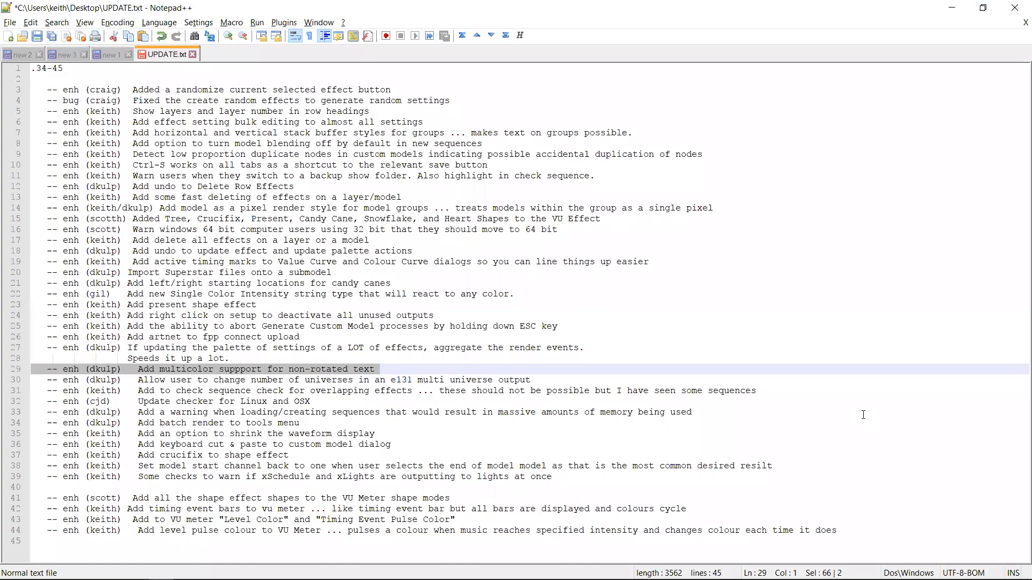
{"action": "key", "text": "Down"}
{"action": "key", "text": "Up"}
{"action": "key", "text": "Down"}
{"action": "key", "text": "Up"}
{"action": "key", "text": "Down"}
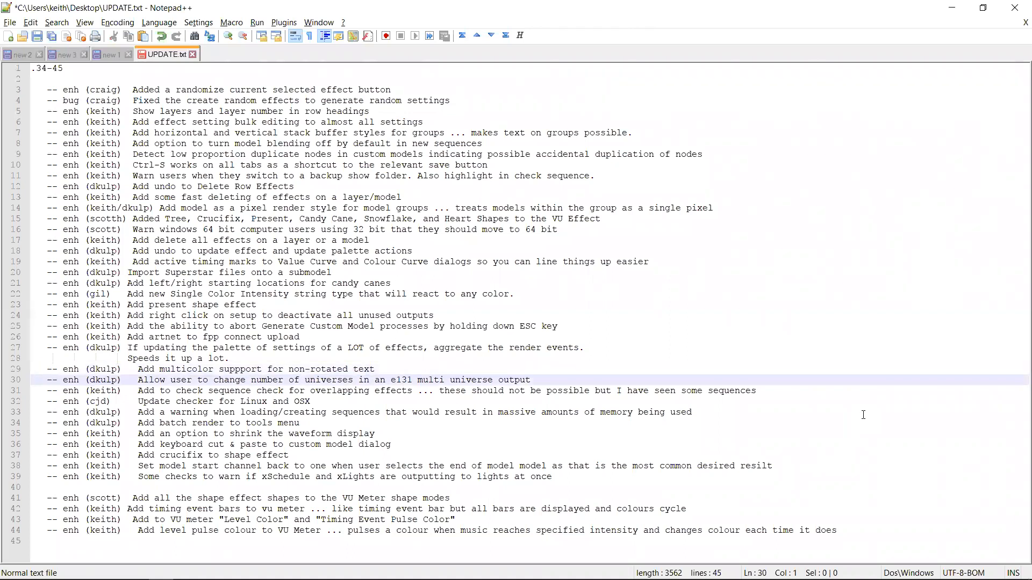
{"action": "key", "text": "shift+Up"}
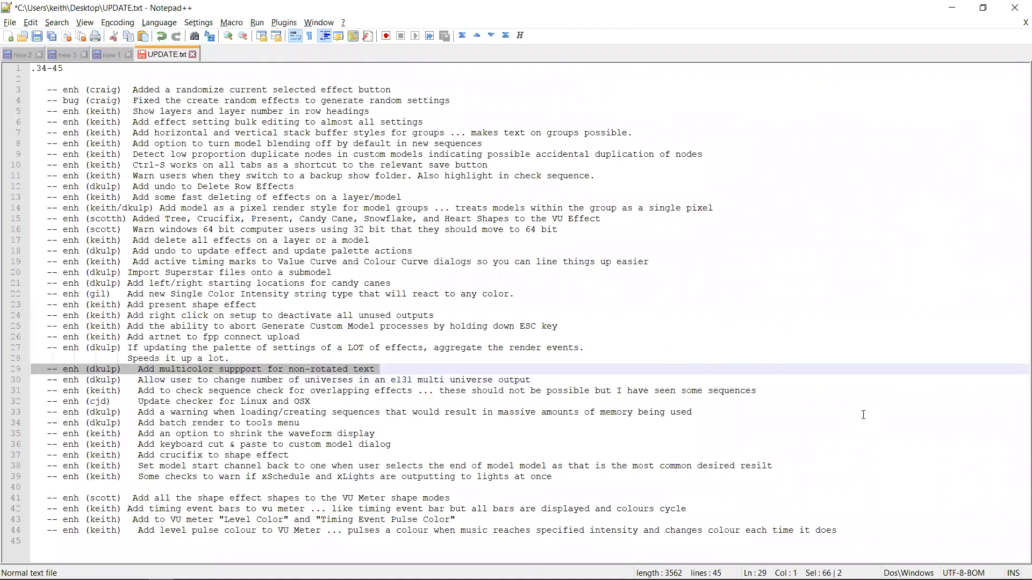
{"action": "key", "text": "Down"}
{"action": "key", "text": "Up"}
{"action": "key", "text": "Down"}
{"action": "key", "text": "shift+Up"}
{"action": "key", "text": "Down"}
{"action": "key", "text": "Up"}
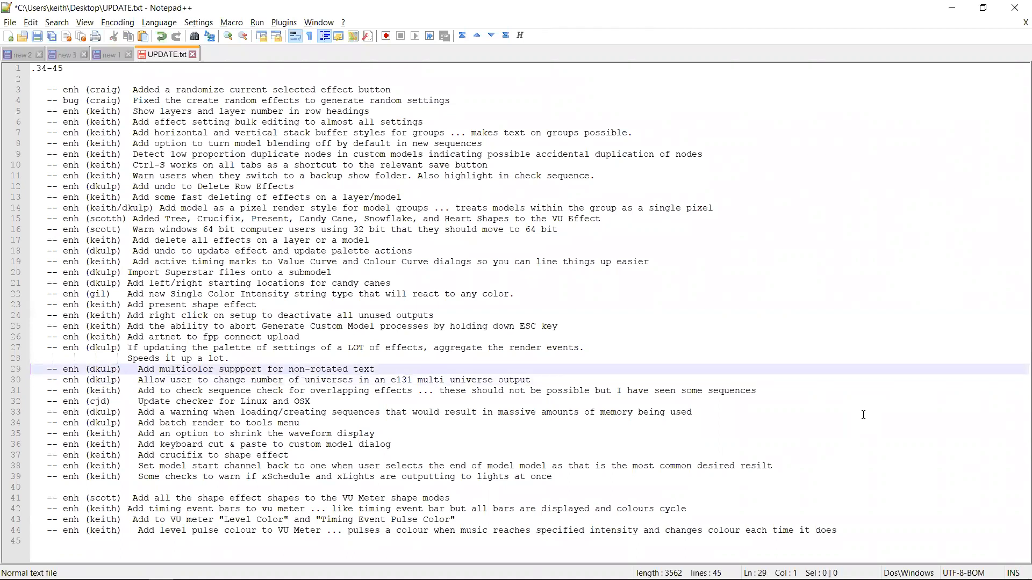
{"action": "key", "text": "shift+Up"}
{"action": "key", "text": "shift+Up"}
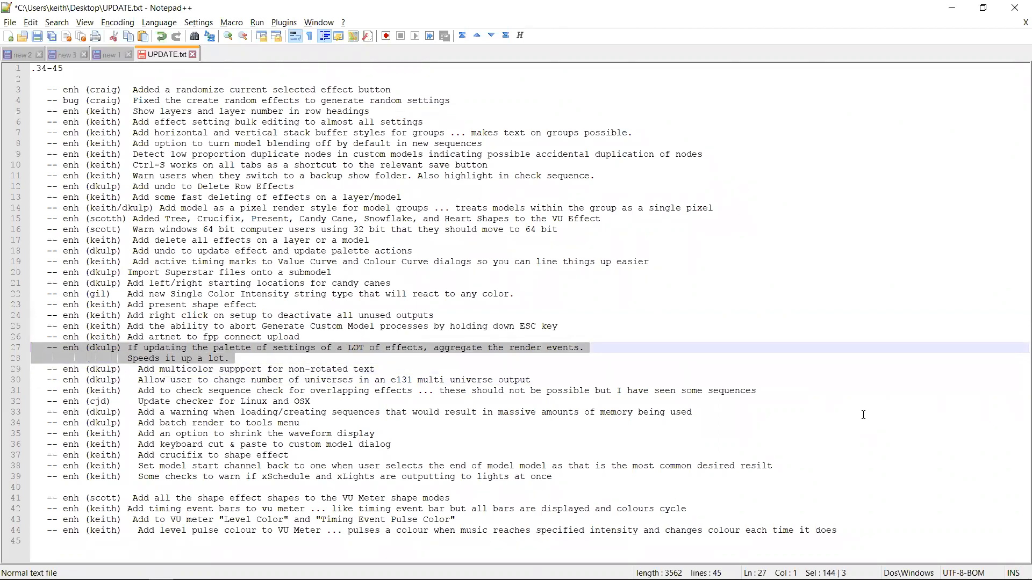
Highlight the changelog entry about adding artnet to FPP connect upload, then return to xLights
{"action": "key", "text": "Down"}
{"action": "key", "text": "Down"}
{"action": "key", "text": "Up"}
{"action": "key", "text": "Down"}
{"action": "key", "text": "shift+Up"}
{"action": "key", "text": "shift+Up"}
{"action": "key", "text": "Down"}
{"action": "key", "text": "Down"}
{"action": "key", "text": "shift+Up"}
{"action": "key", "text": "shift+Up"}
{"action": "key", "text": "Down"}
{"action": "key", "text": "Down"}
{"action": "key", "text": "shift+Up"}
{"action": "key", "text": "shift+Up"}
{"action": "key", "text": "Down"}
{"action": "key", "text": "Down"}
{"action": "key", "text": "shift+Up"}
{"action": "key", "text": "shift+Up"}
{"action": "key", "text": "Down"}
{"action": "key", "text": "Down"}
{"action": "key", "text": "shift+Up"}
{"action": "key", "text": "shift+Up"}
{"action": "key", "text": "Down"}
{"action": "key", "text": "Down"}
{"action": "key", "text": "shift+Up"}
{"action": "key", "text": "shift+Up"}
{"action": "key", "text": "Down"}
{"action": "key", "text": "Down"}
{"action": "key", "text": "shift+Up"}
{"action": "key", "text": "shift+Up"}
{"action": "key", "text": "Down"}
{"action": "key", "text": "Up"}
{"action": "key", "text": "shift+Up"}
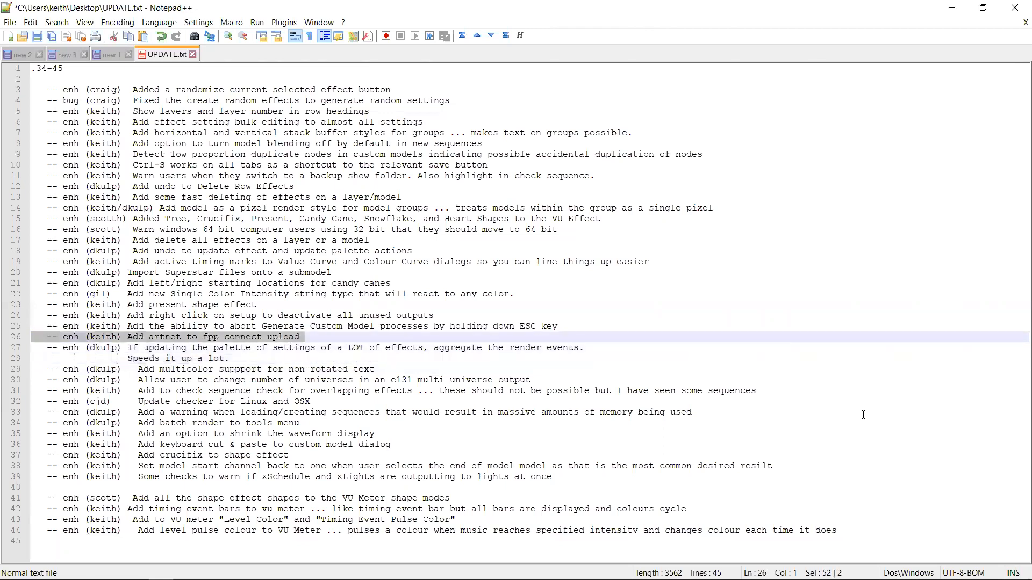
{"action": "key", "text": "alt+Tab"}
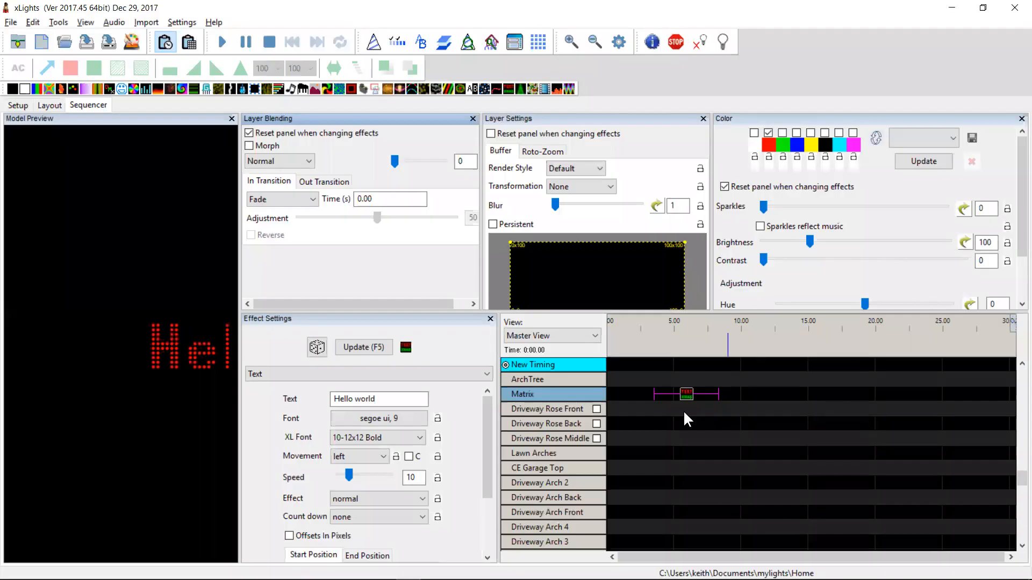
Open the ArtNET setup dialog from the Setup tab's lighting networks and cancel it
{"action": "left_click", "coordinate": [18, 106]}
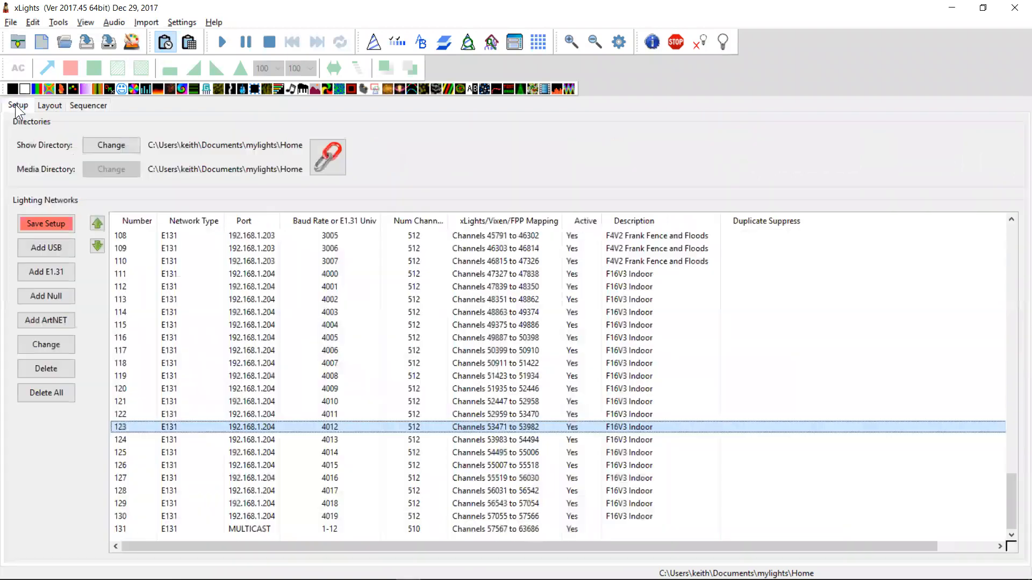
{"action": "left_click", "coordinate": [250, 378]}
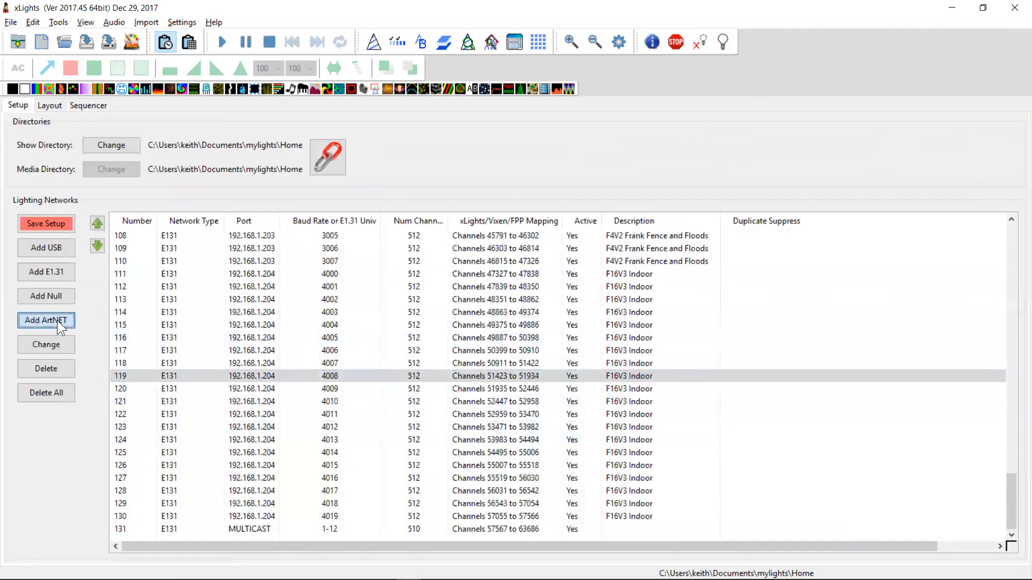
{"action": "left_click", "coordinate": [53, 321]}
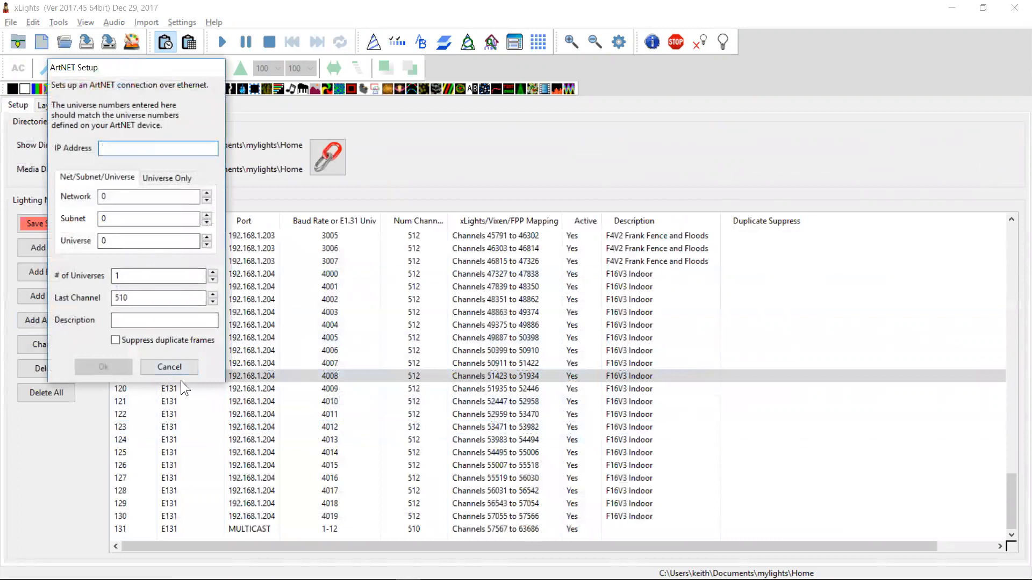
{"action": "left_click", "coordinate": [169, 367]}
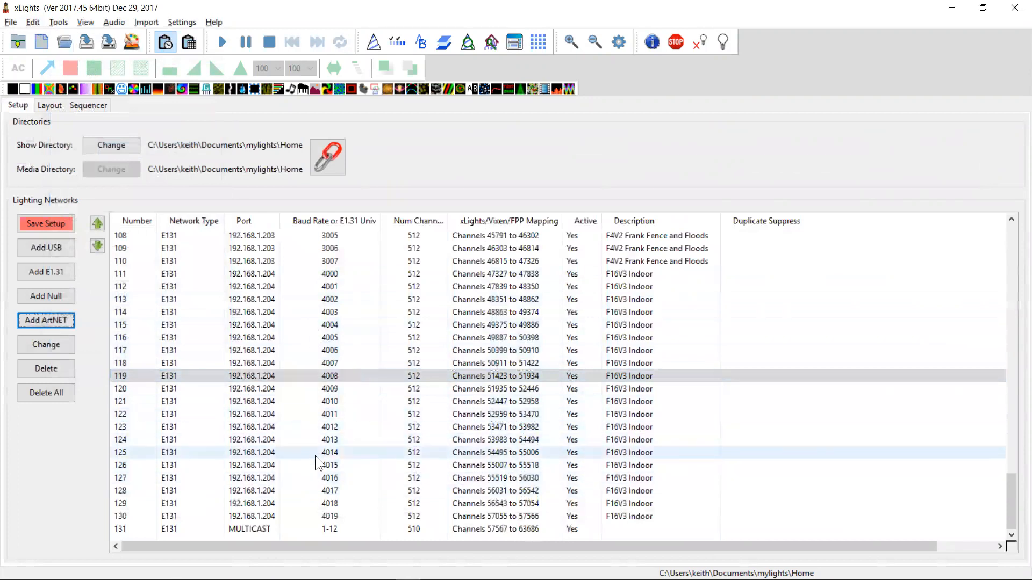
Highlight the changelog entry about aborting Generate Custom Model processes with ESC, then return to xLights
{"action": "key", "text": "alt+Tab"}
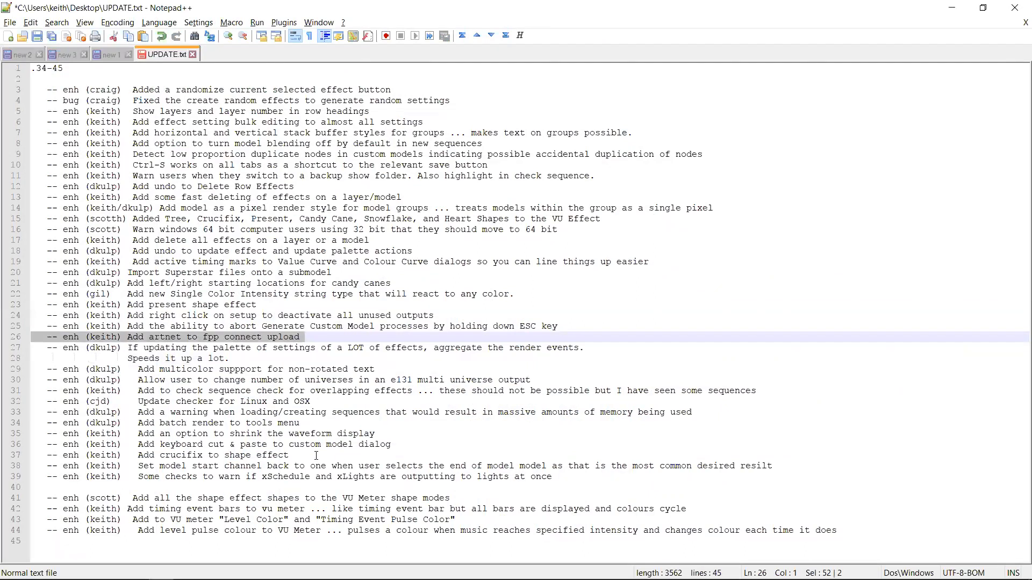
{"action": "key", "text": "Left"}
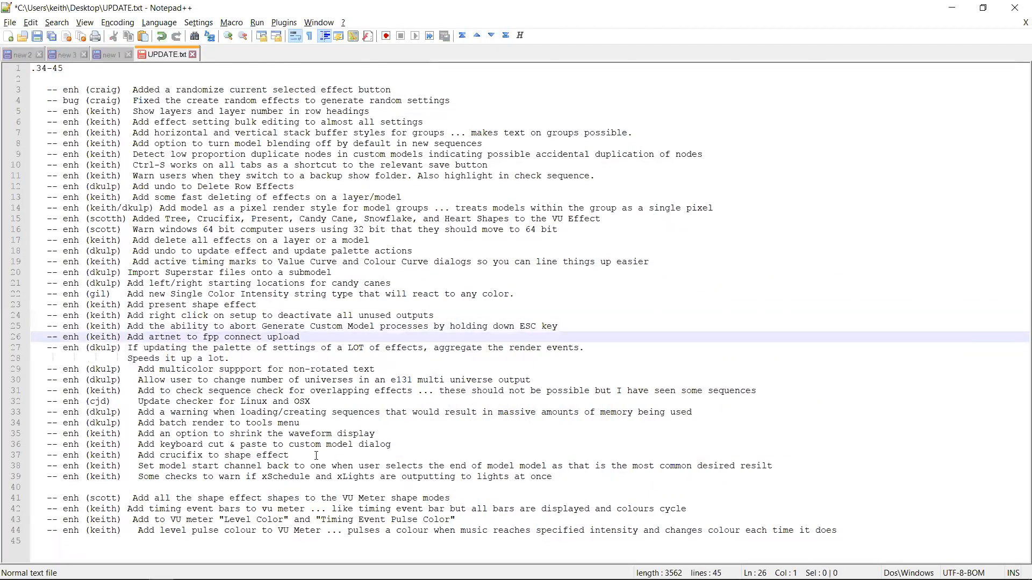
{"action": "key", "text": "shift+Up"}
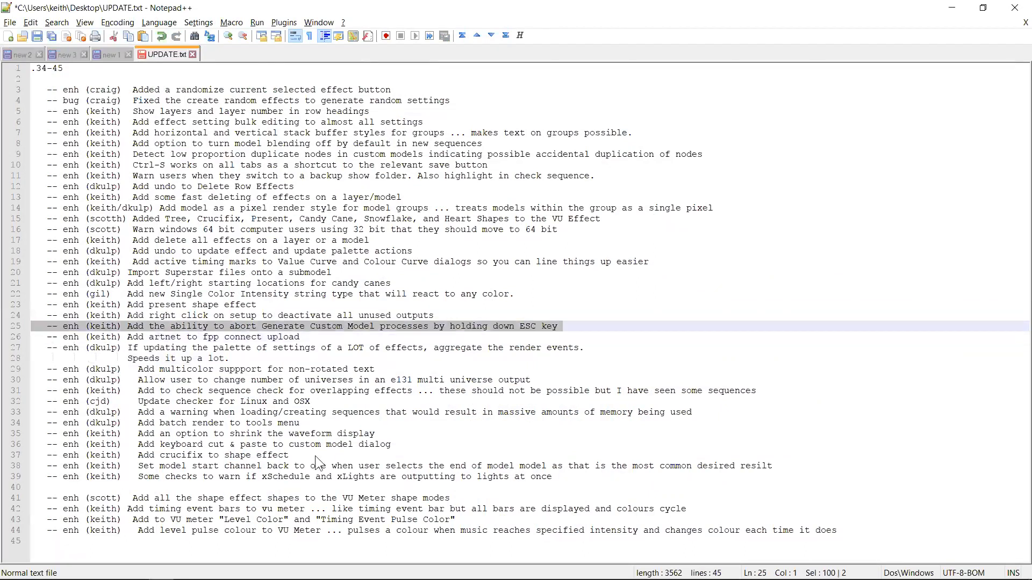
{"action": "key", "text": "alt+Tab"}
Run the Generate Custom Models capture pattern with a Node/Channel Count of 20, abort it, and close the dialog
{"action": "left_click", "coordinate": [58, 23]}
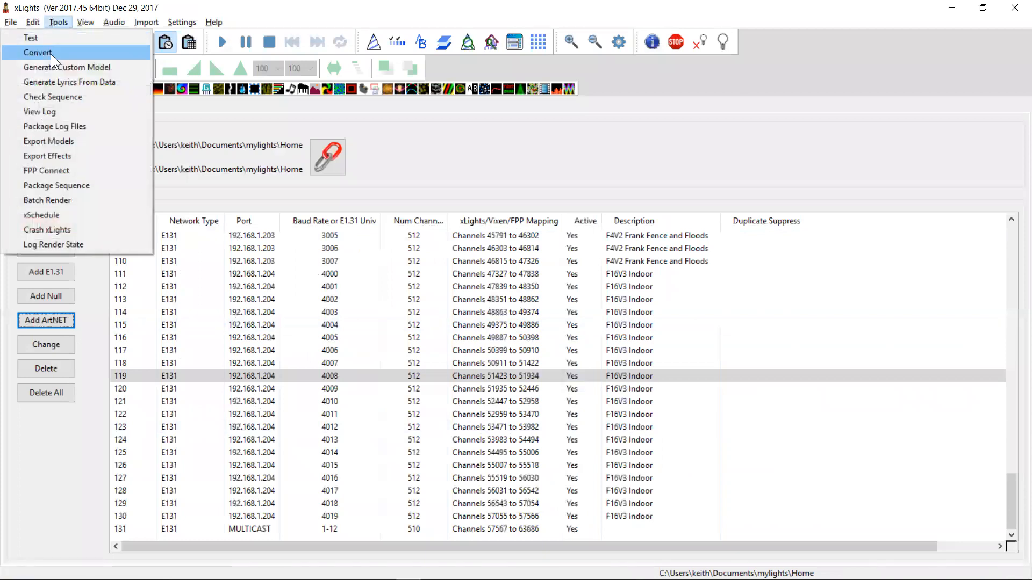
{"action": "left_click", "coordinate": [66, 66]}
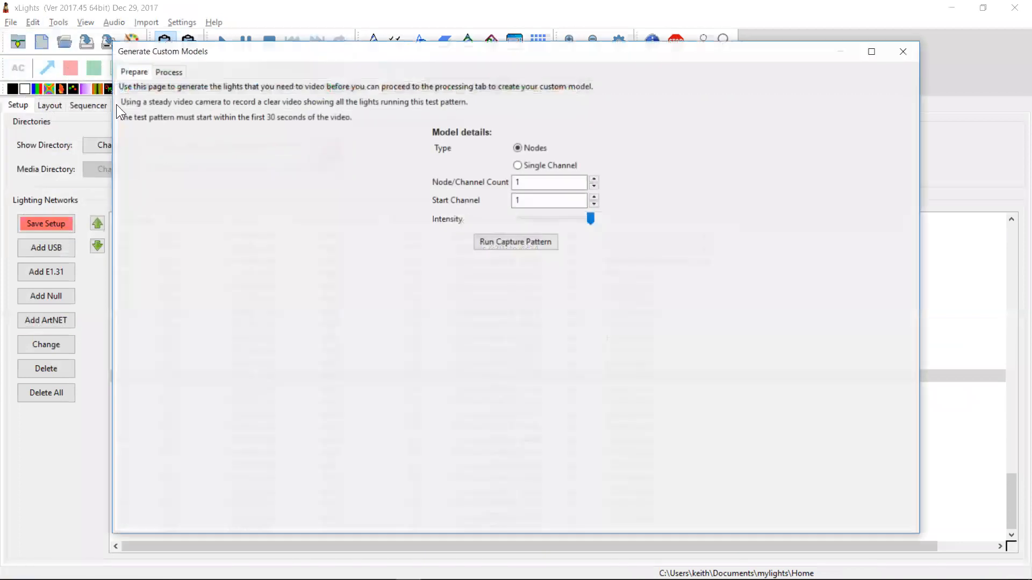
{"action": "left_click", "coordinate": [544, 185]}
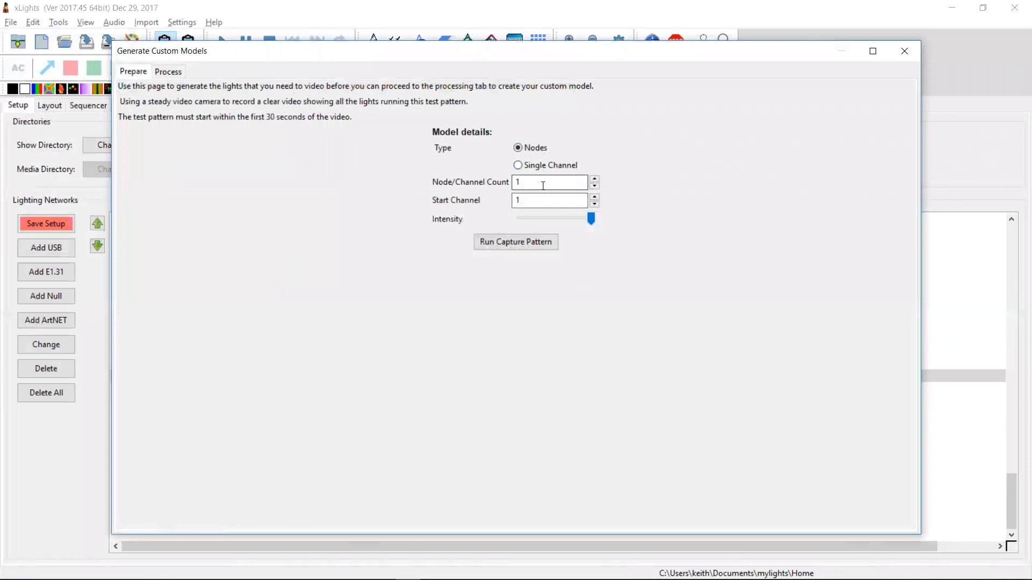
{"action": "key", "text": "BackSpace"}
{"action": "type", "text": "20"}
{"action": "left_click", "coordinate": [505, 242]}
{"action": "left_click", "coordinate": [619, 325]}
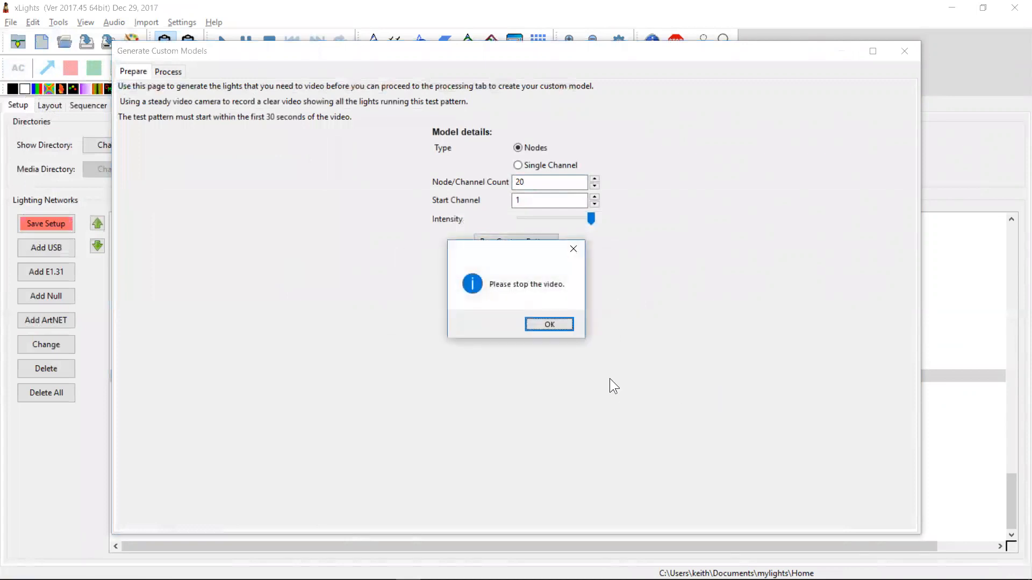
{"action": "left_click", "coordinate": [551, 325]}
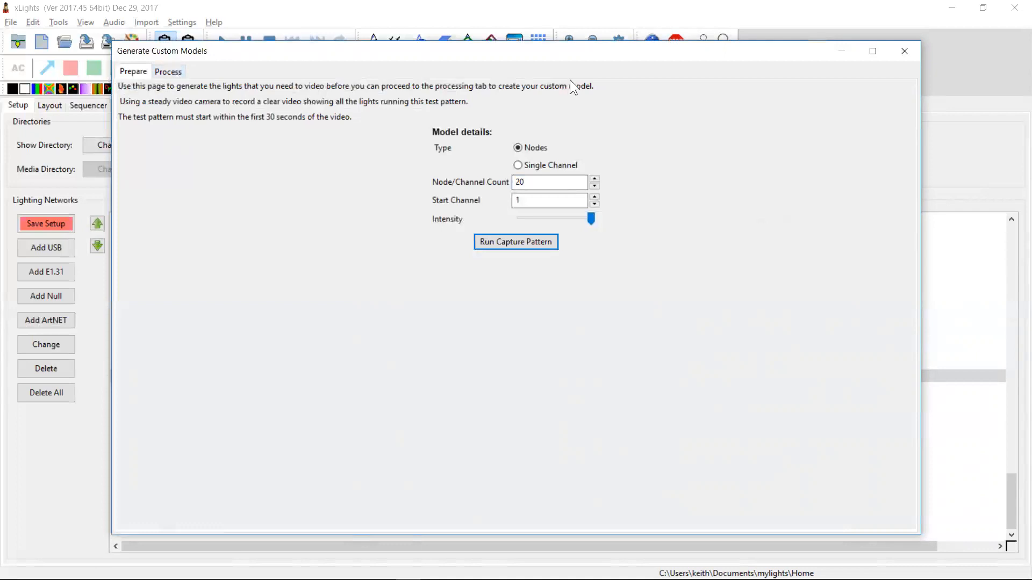
{"action": "left_click", "coordinate": [902, 52]}
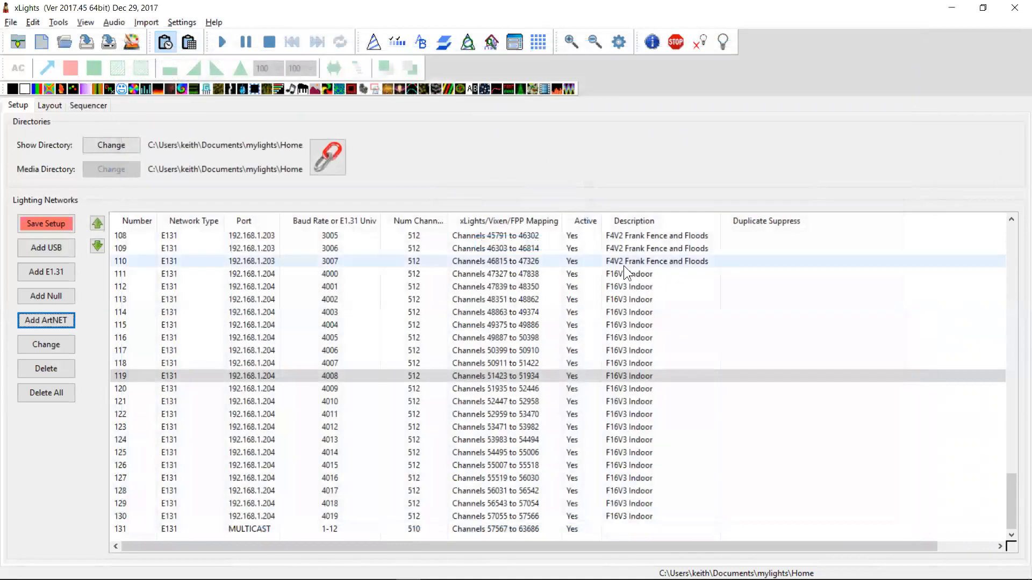
Highlight the changelog entry about deactivating all unused outputs from the setup, then return to xLights
{"action": "key", "text": "alt+Tab"}
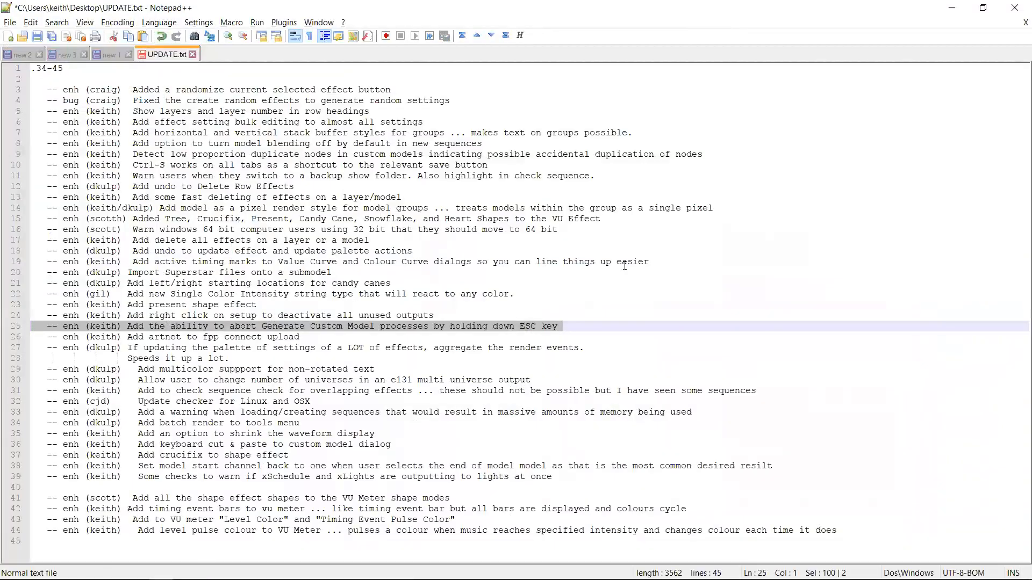
{"action": "key", "text": "Down"}
{"action": "key", "text": "Up"}
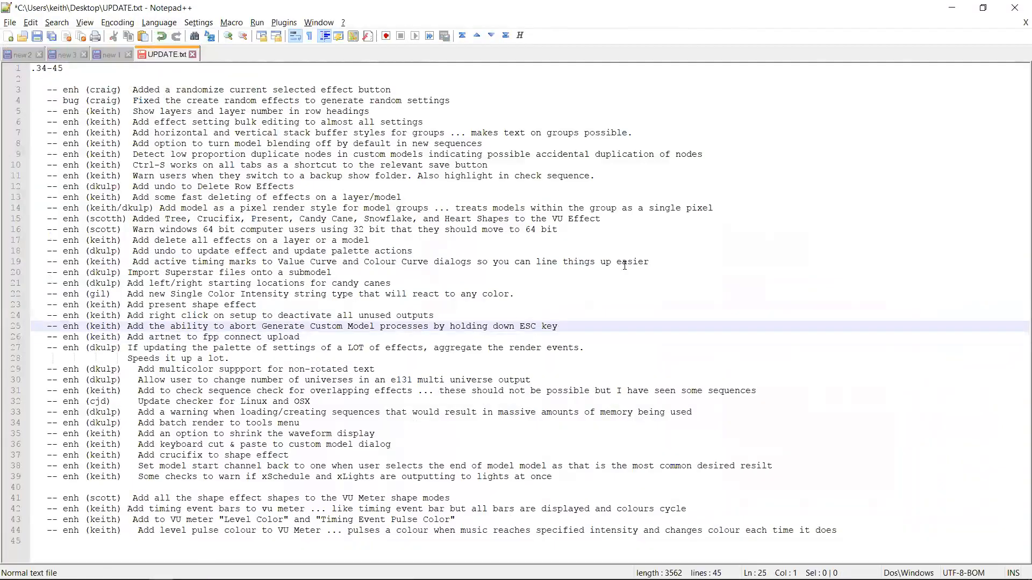
{"action": "key", "text": "shift+Up"}
{"action": "key", "text": "alt+Tab"}
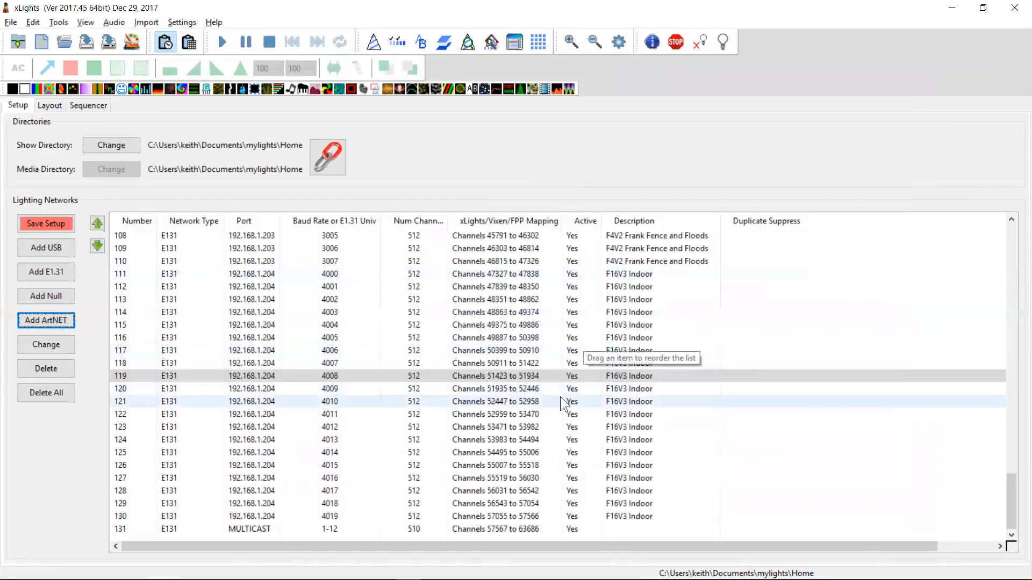
Deactivate all unused outputs in the lighting networks list and scroll through the result
{"action": "right_click", "coordinate": [431, 348]}
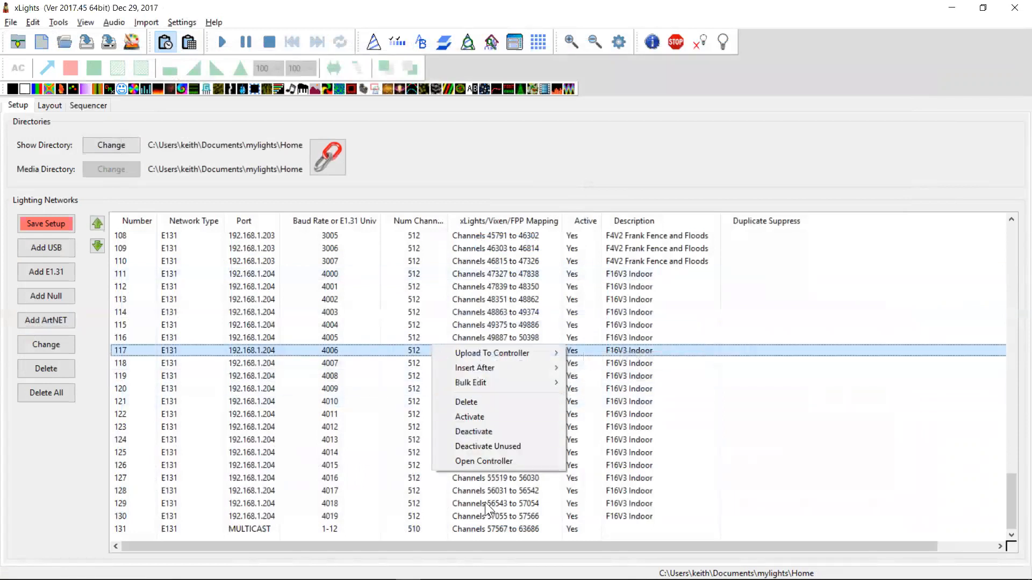
{"action": "left_click", "coordinate": [479, 446]}
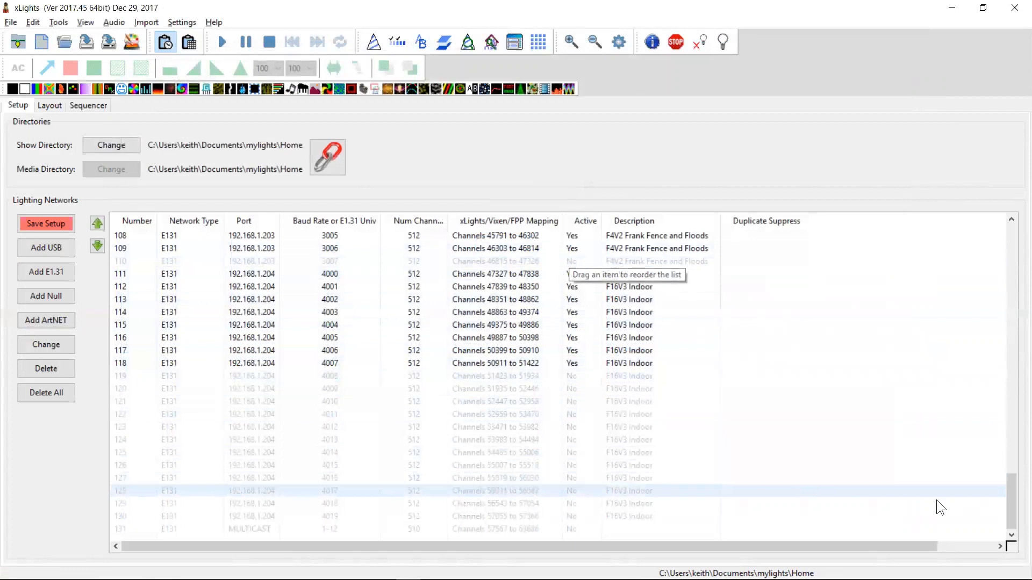
{"action": "mouse_move", "coordinate": [1014, 505]}
{"action": "left_mouse_down"}
{"action": "mouse_move", "coordinate": [1015, 492]}
{"action": "mouse_move", "coordinate": [1016, 516]}
{"action": "left_mouse_up"}
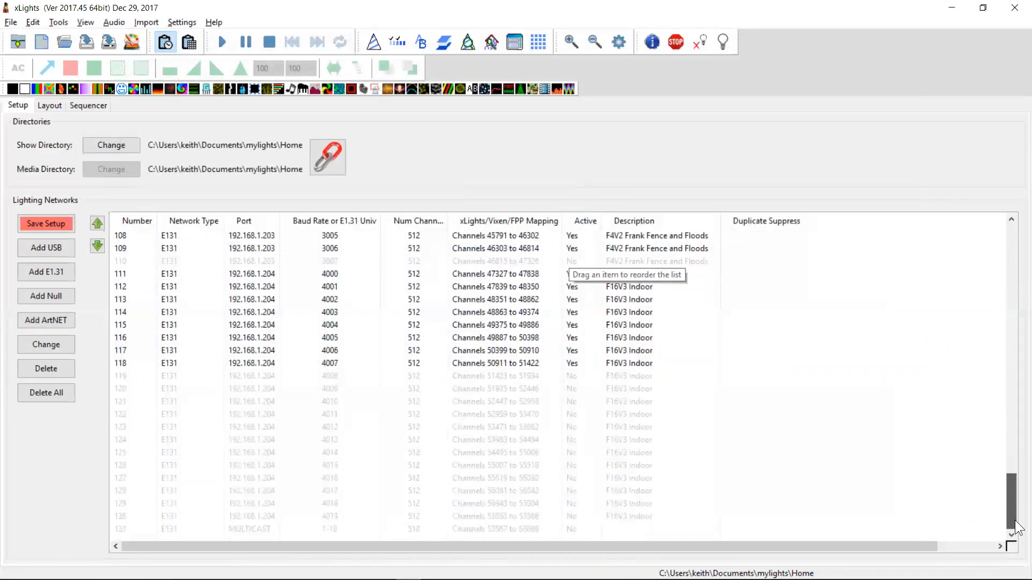
{"action": "left_click_drag", "start_coordinate": [1016, 528], "coordinate": [1018, 465]}
Highlight the changelog entry about the new Single Color Intensity string type, then return to xLights
{"action": "key", "text": "alt+Tab"}
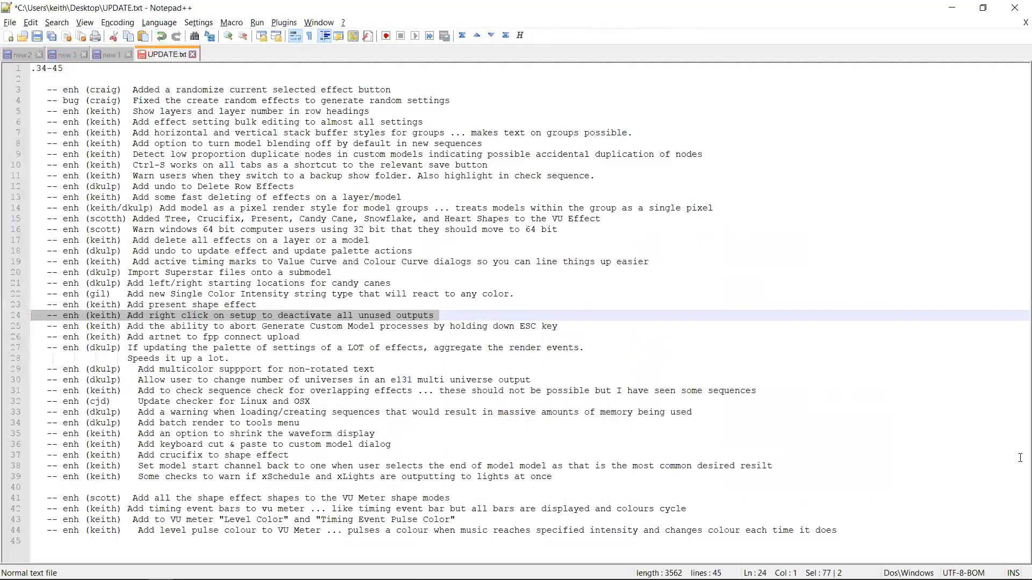
{"action": "key", "text": "Down"}
{"action": "key", "text": "Up"}
{"action": "key", "text": "Up"}
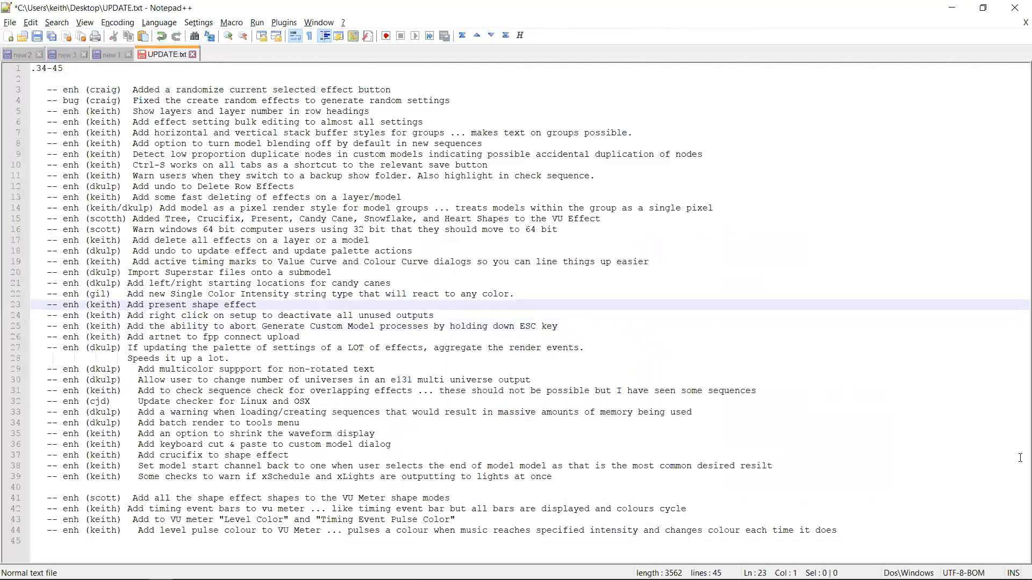
{"action": "key", "text": "shift+Down"}
{"action": "key", "text": "Up"}
{"action": "key", "text": "Up"}
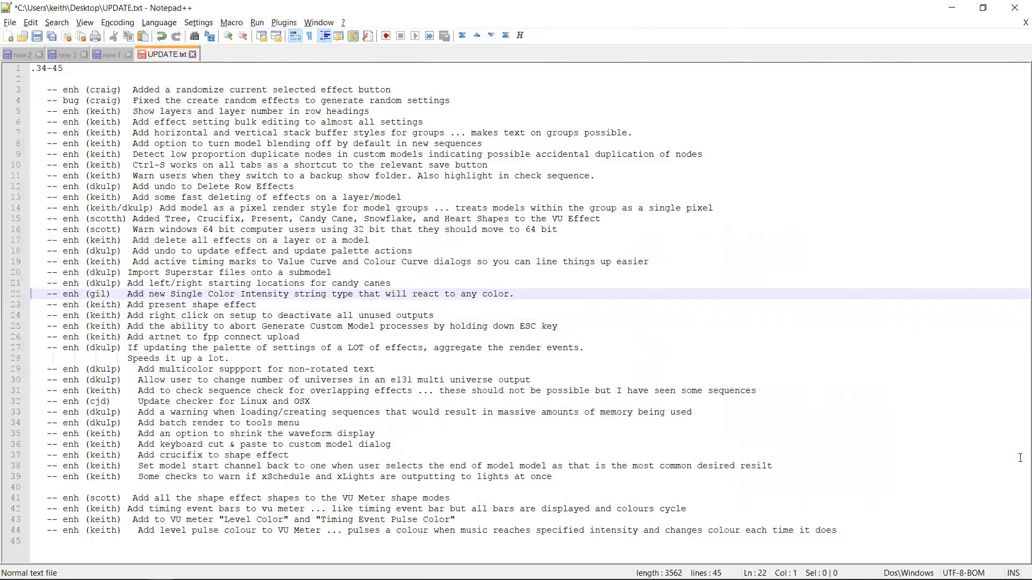
{"action": "key", "text": "shift+Down"}
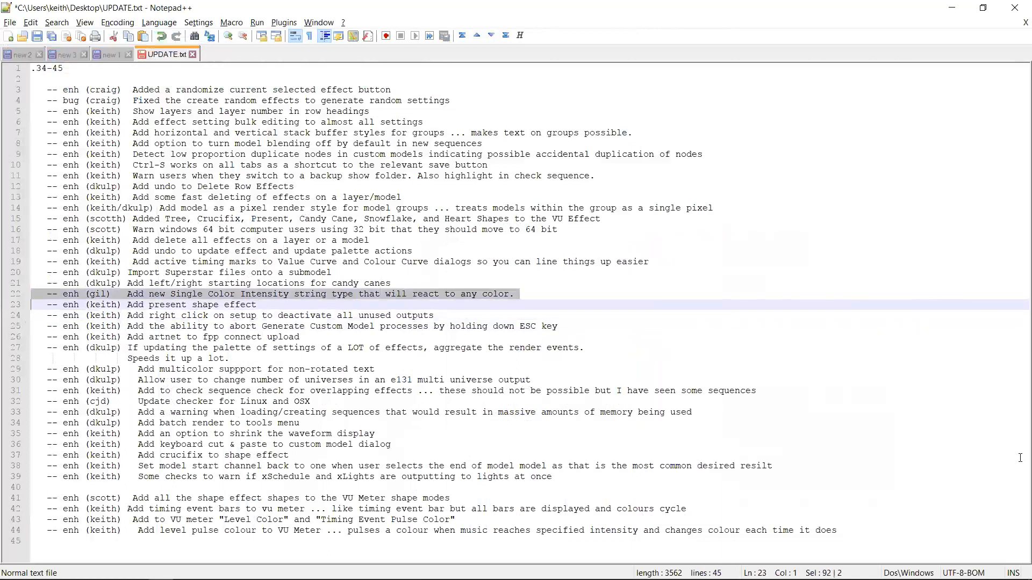
{"action": "key", "text": "Down"}
{"action": "key", "text": "Up"}
{"action": "key", "text": "Up"}
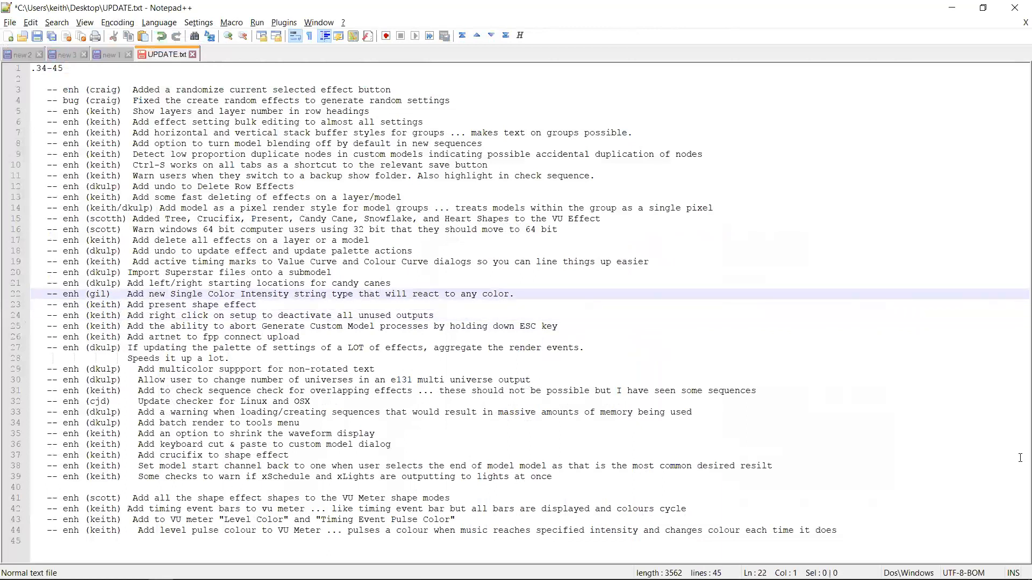
{"action": "key", "text": "alt+Tab"}
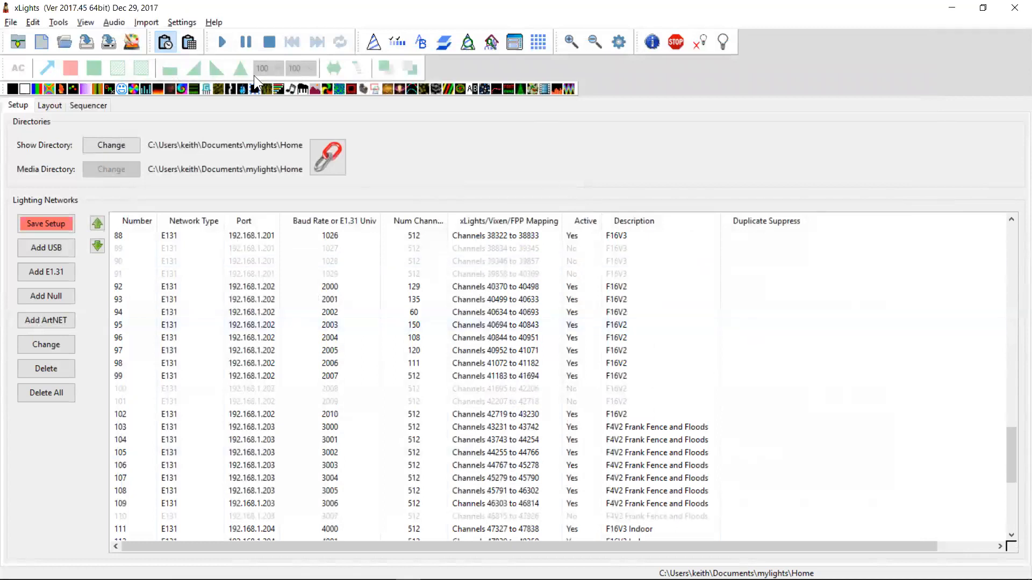
Add a new Star model to the layout preview, placed above the left side of the house
{"action": "left_click", "coordinate": [49, 105]}
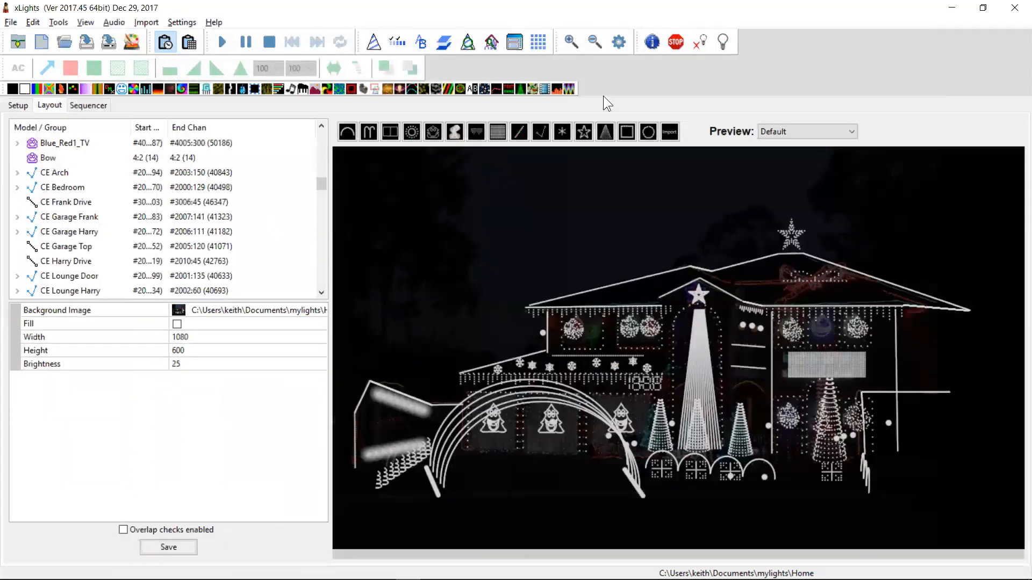
{"action": "left_click", "coordinate": [583, 132]}
{"action": "left_click", "coordinate": [449, 242]}
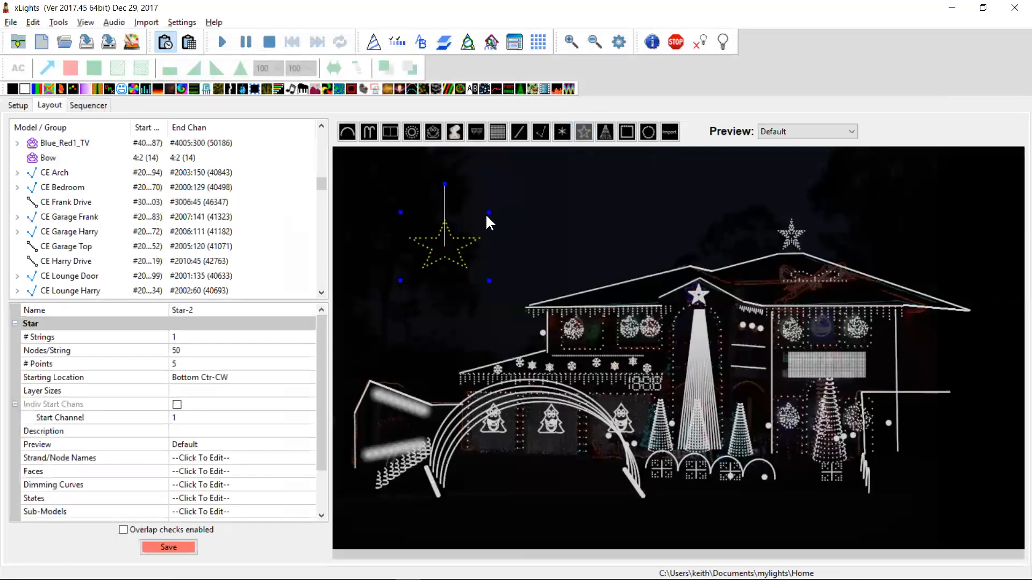
Expand the star's String Properties and set its String Type to Single Color Intensity, trying Single Color first
{"action": "left_click", "coordinate": [322, 508]}
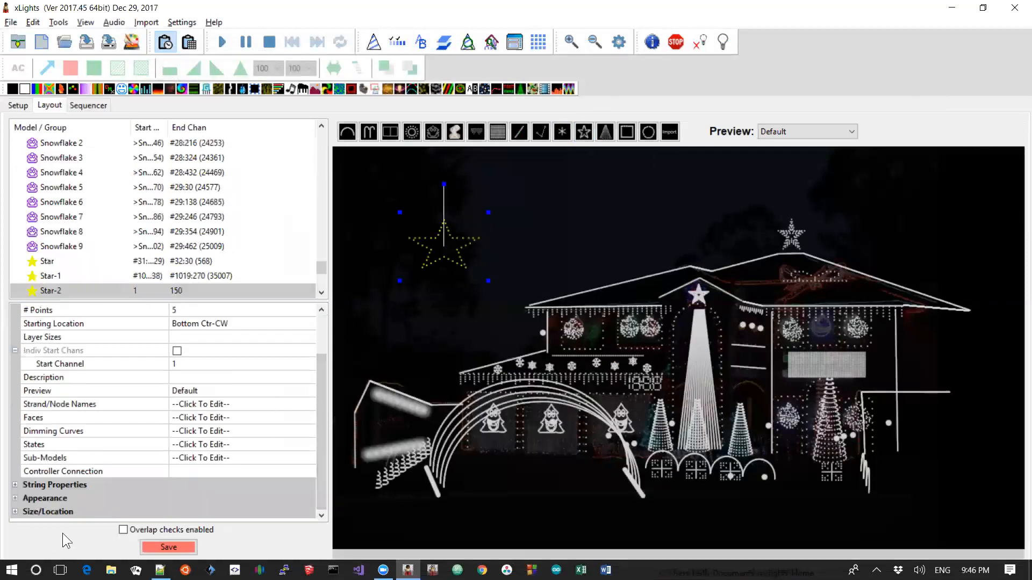
{"action": "left_click", "coordinate": [15, 485]}
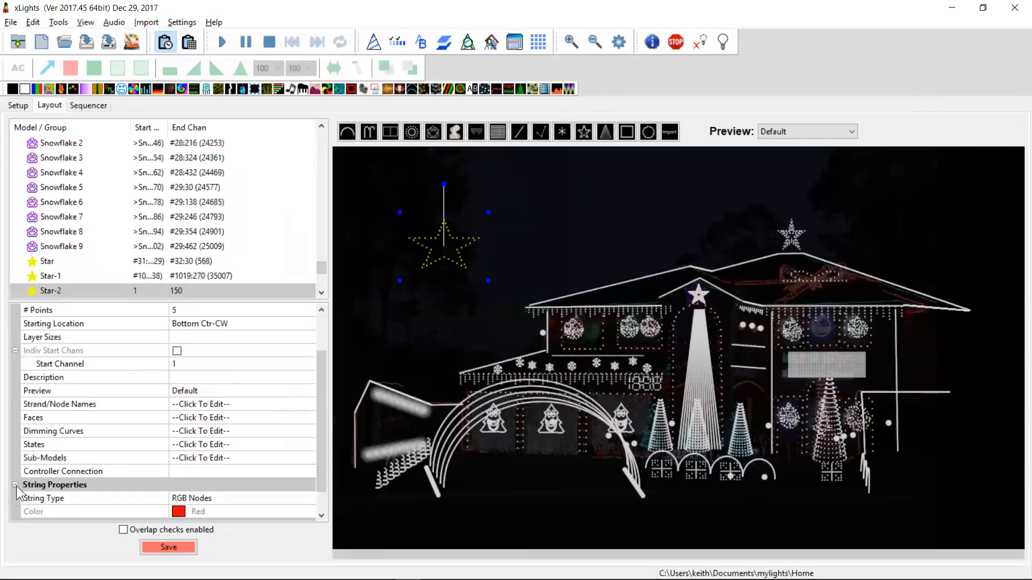
{"action": "left_click", "coordinate": [207, 499]}
{"action": "left_click", "coordinate": [208, 498]}
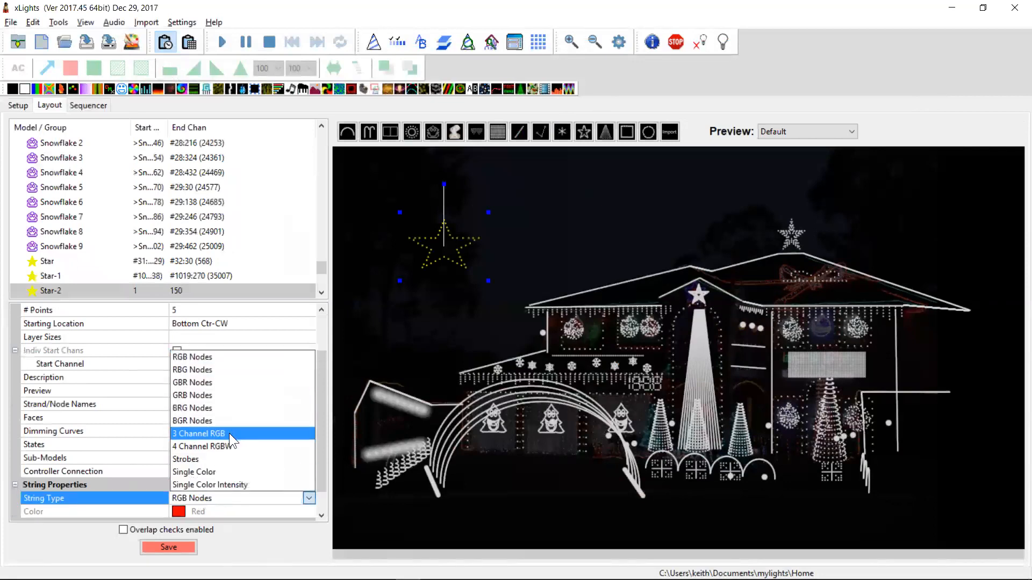
{"action": "left_click", "coordinate": [226, 472]}
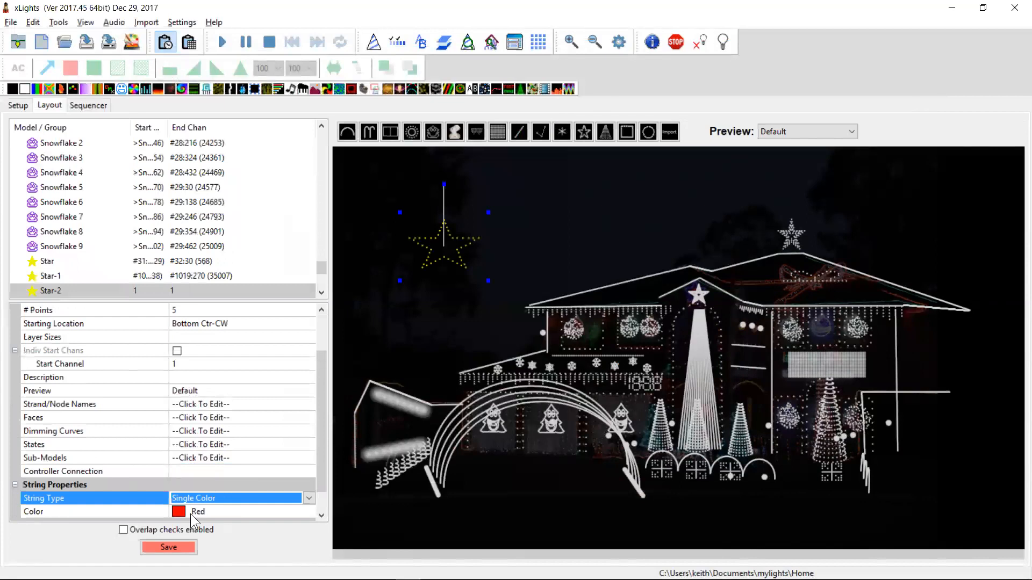
{"action": "scroll", "coordinate": [323, 475], "scroll_direction": "down", "scroll_amount": 1}
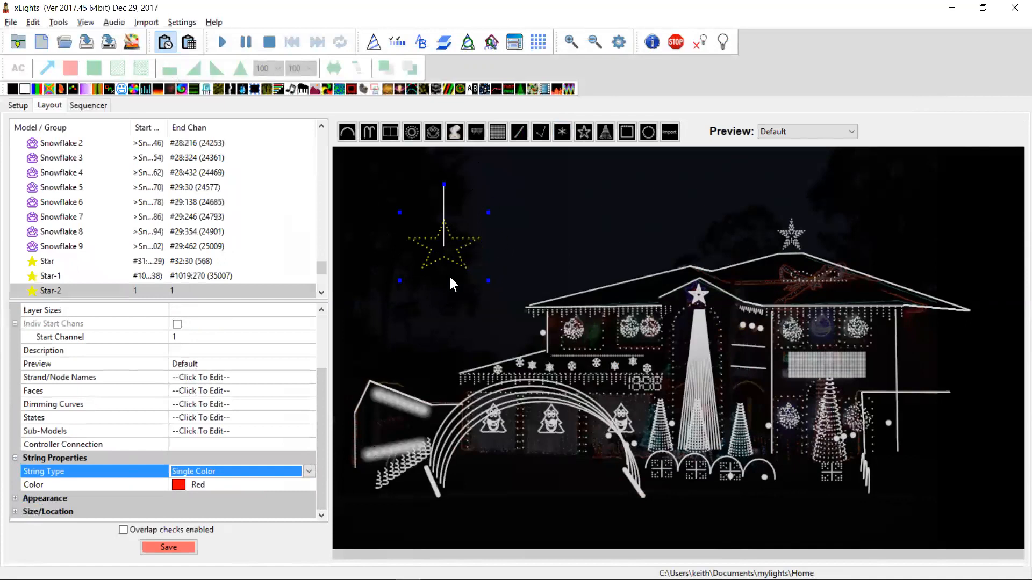
{"action": "left_click", "coordinate": [308, 472]}
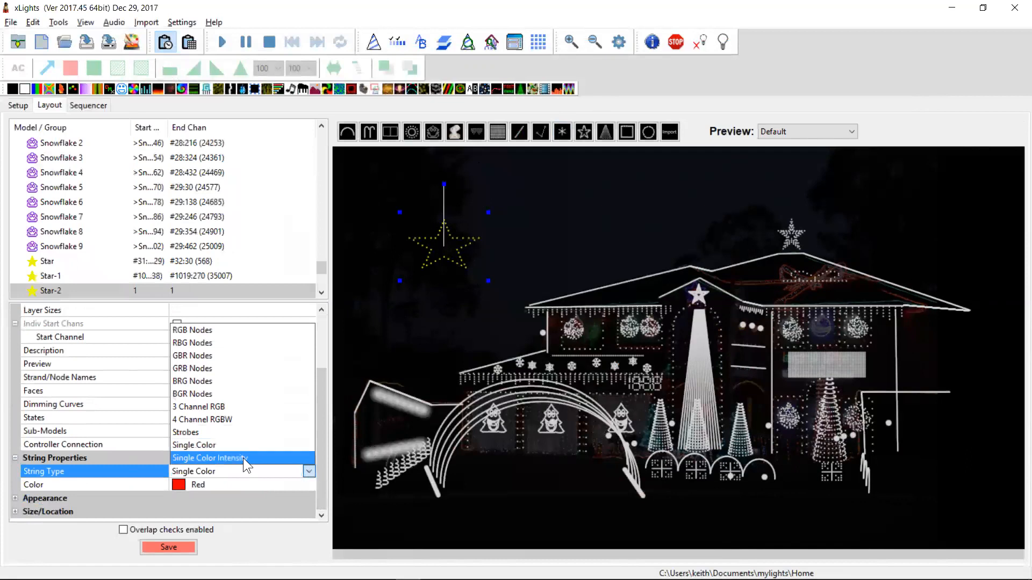
{"action": "left_click", "coordinate": [244, 458]}
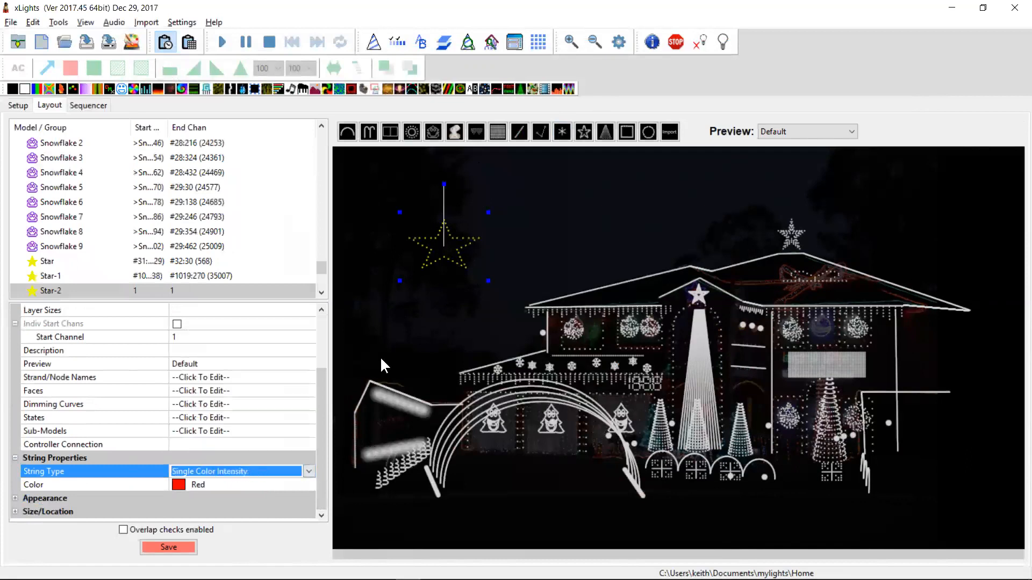
{"action": "left_click", "coordinate": [450, 256]}
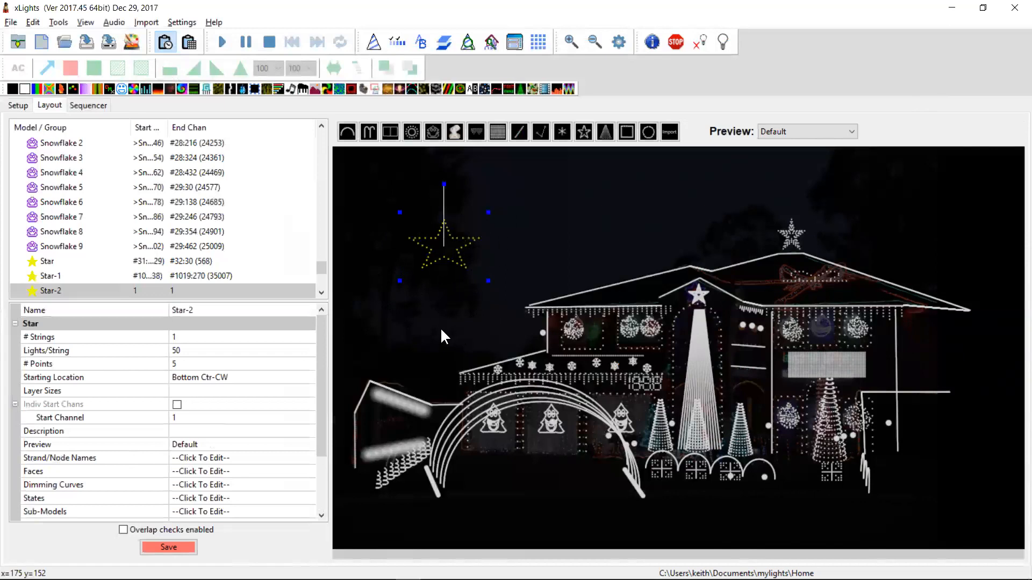
Highlight the changelog entry about left/right starting locations for candy canes, then return to xLights
{"action": "key", "text": "alt+Tab"}
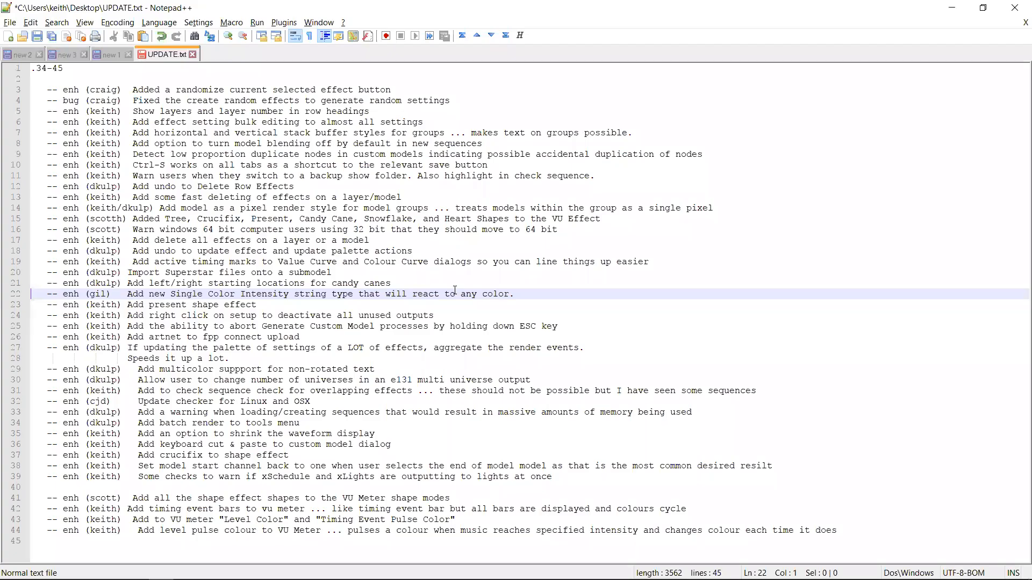
{"action": "key", "text": "Up"}
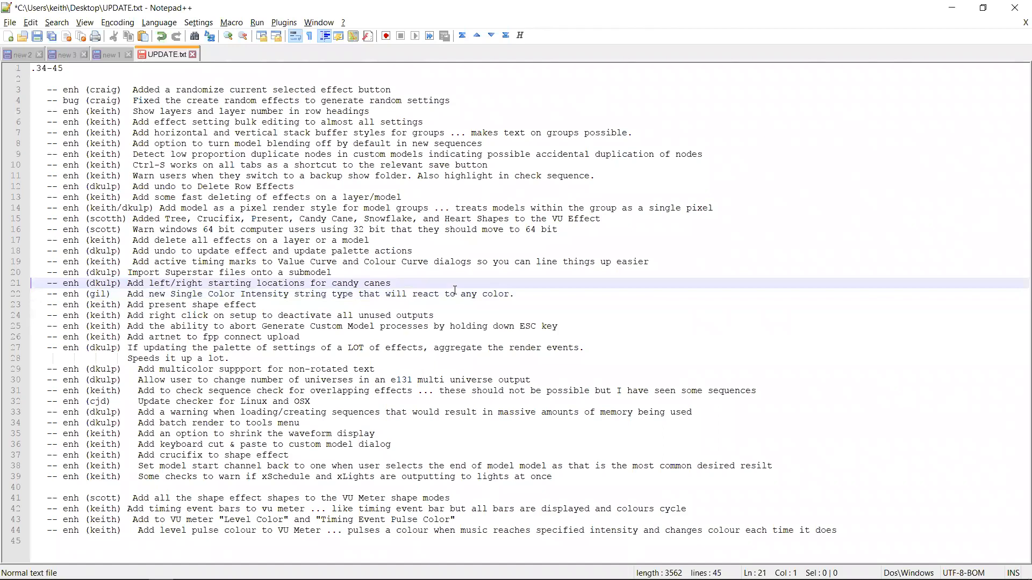
{"action": "key", "text": "shift+Down"}
{"action": "key", "text": "alt+Tab"}
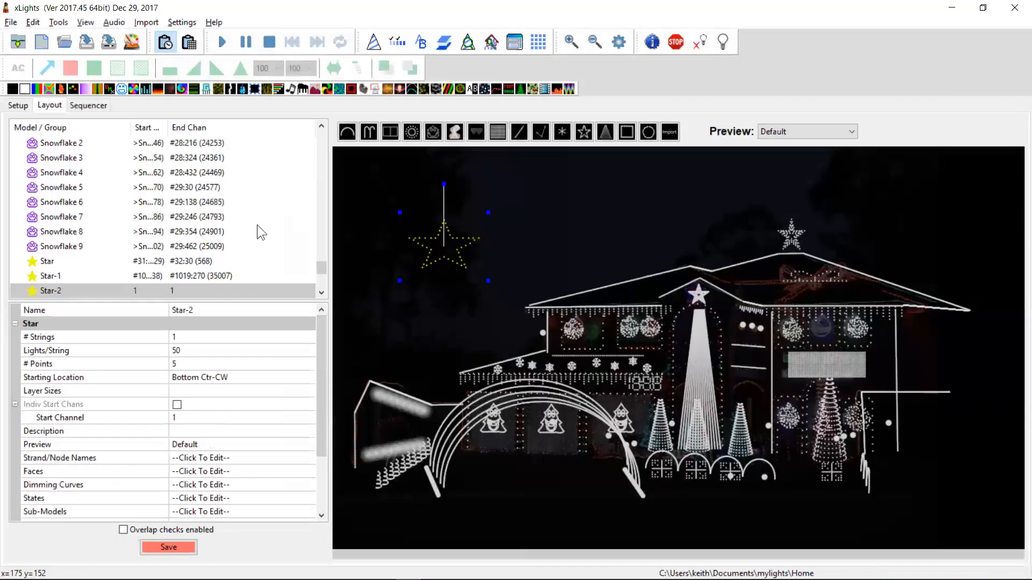
Add a Candy Canes model to the layout preview, placed above the house near the top centre
{"action": "left_click", "coordinate": [369, 132]}
{"action": "left_click_drag", "start_coordinate": [578, 200], "coordinate": [679, 203]}
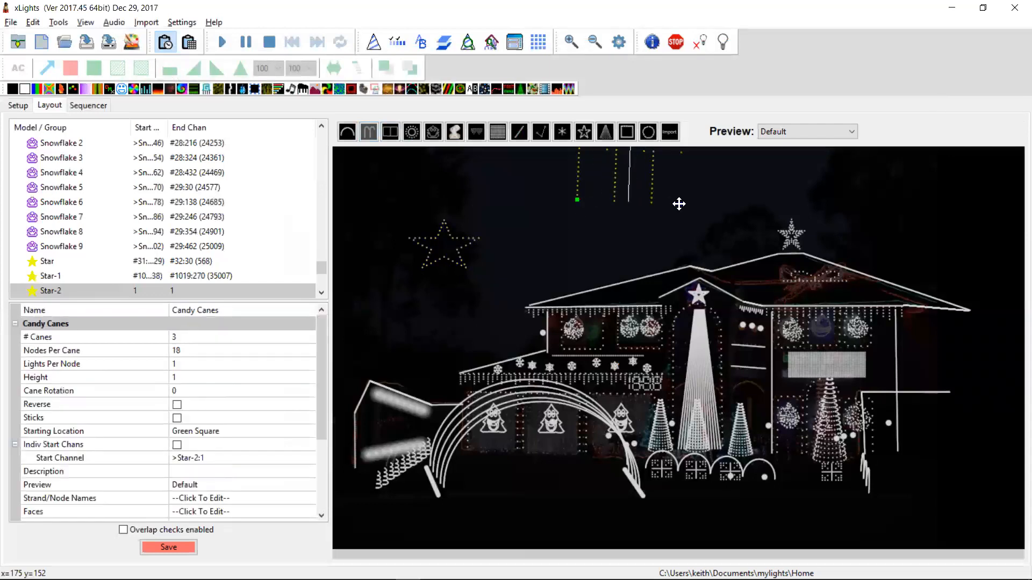
Examine the candy canes' Starting Location options
{"action": "left_click", "coordinate": [214, 431]}
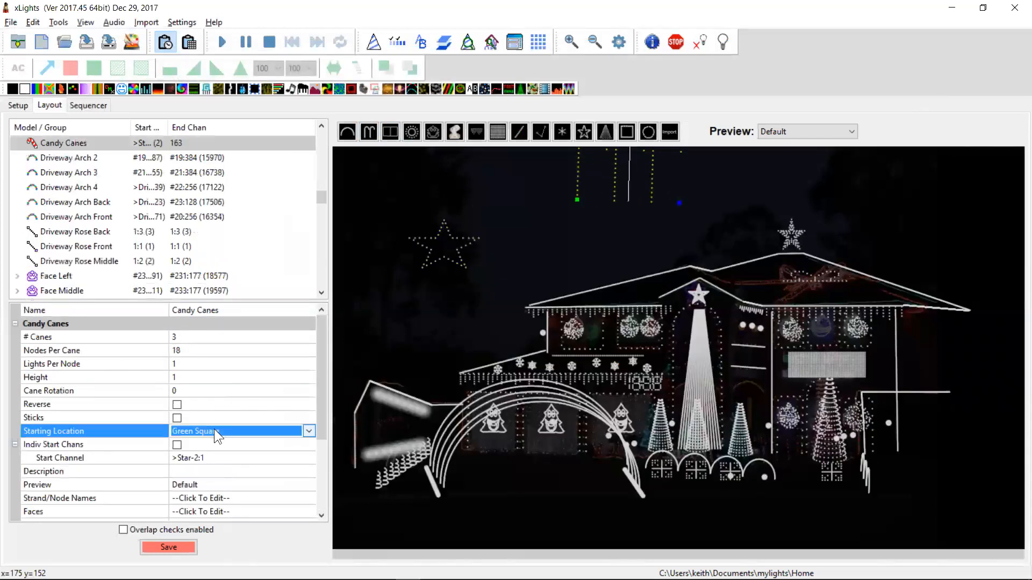
{"action": "left_click", "coordinate": [214, 431]}
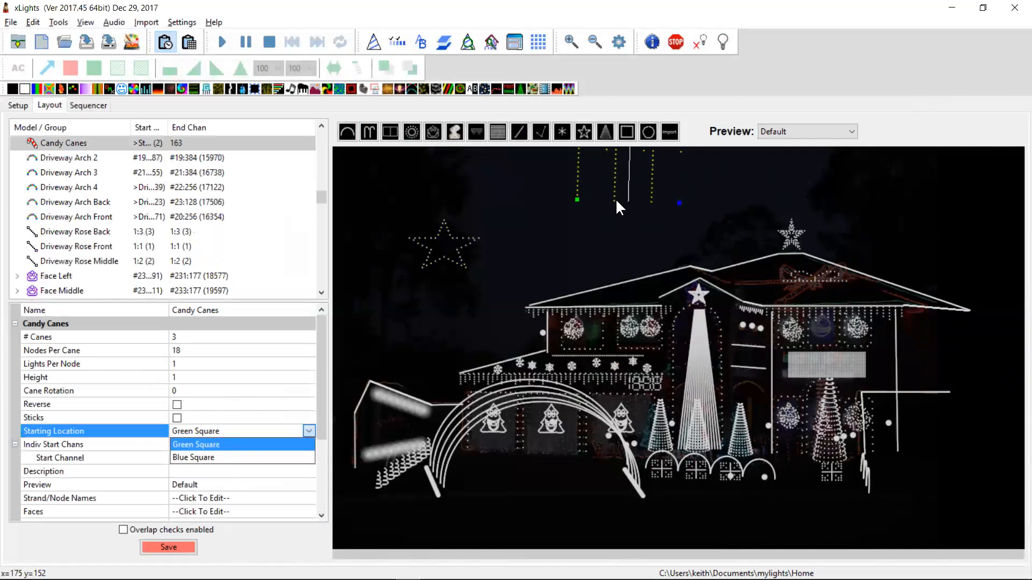
{"action": "left_click", "coordinate": [535, 243]}
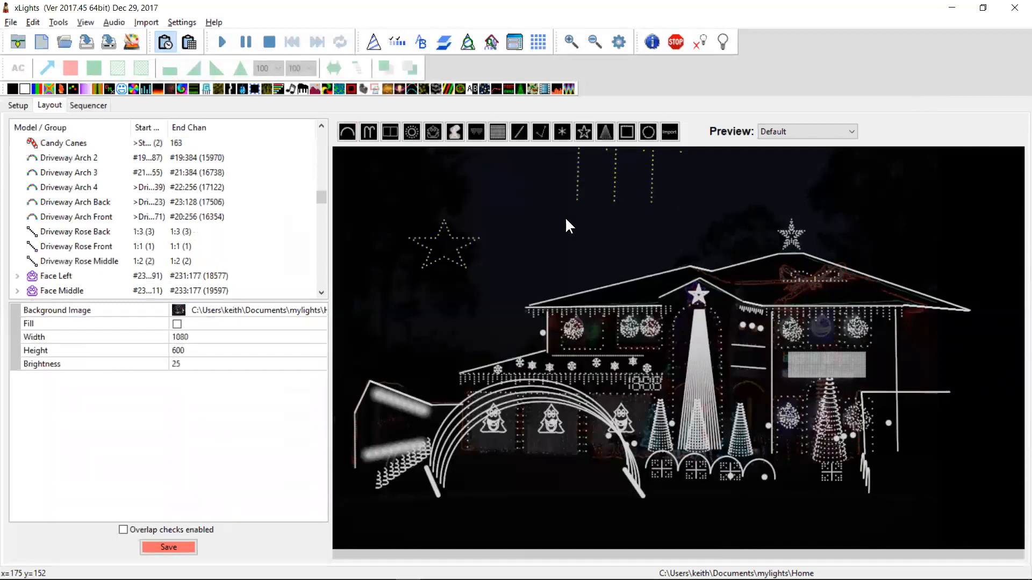
Lock the candy canes model in the layout and reopen its Starting Location options
{"action": "left_click", "coordinate": [615, 202]}
{"action": "right_click", "coordinate": [614, 201]}
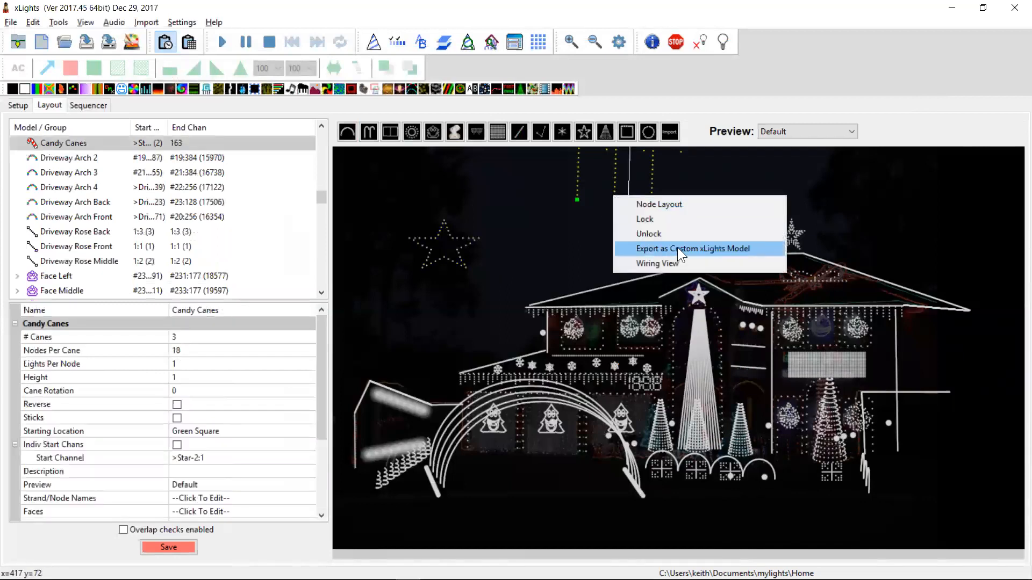
{"action": "left_click", "coordinate": [668, 221]}
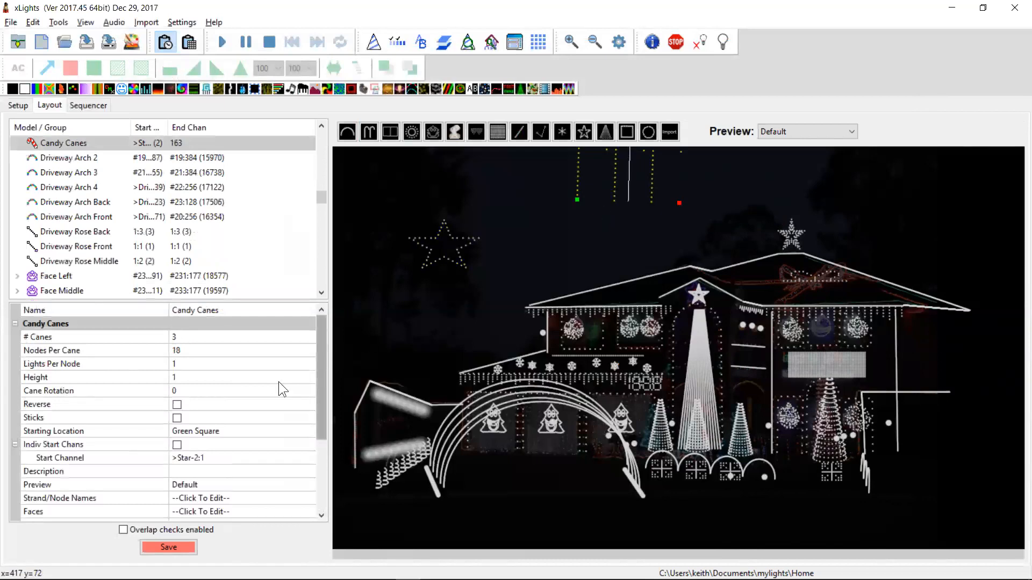
{"action": "left_click", "coordinate": [219, 426]}
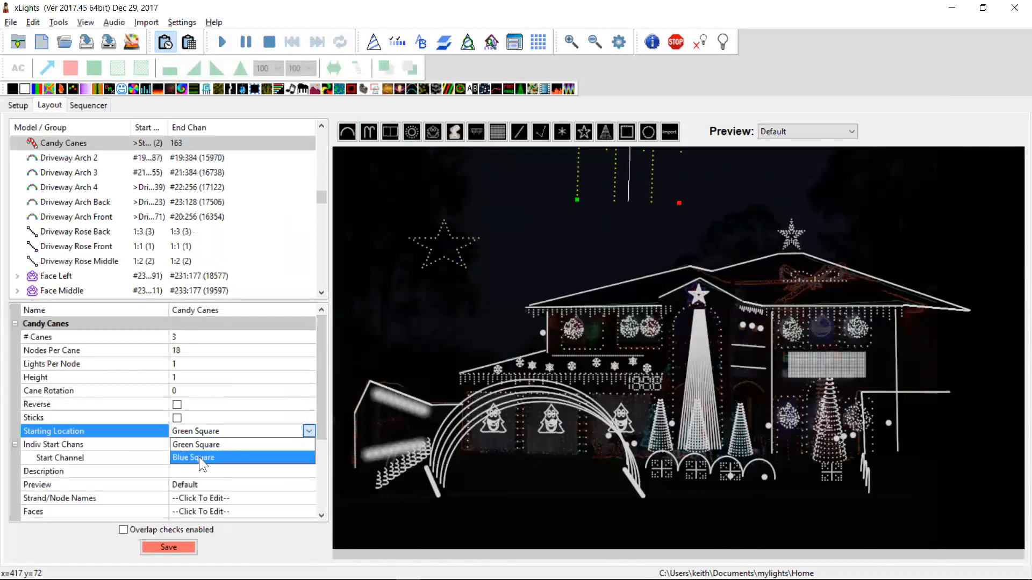
{"action": "left_click", "coordinate": [559, 223]}
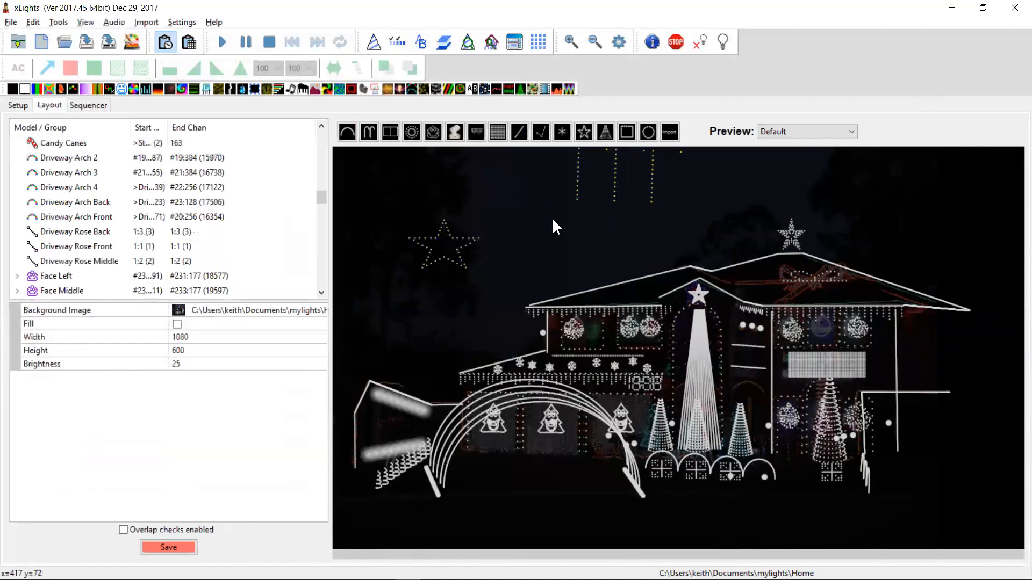
Highlight the changelog entry about importing SuperStar files onto a submodel, then return to xLights
{"action": "key", "text": "alt+Tab"}
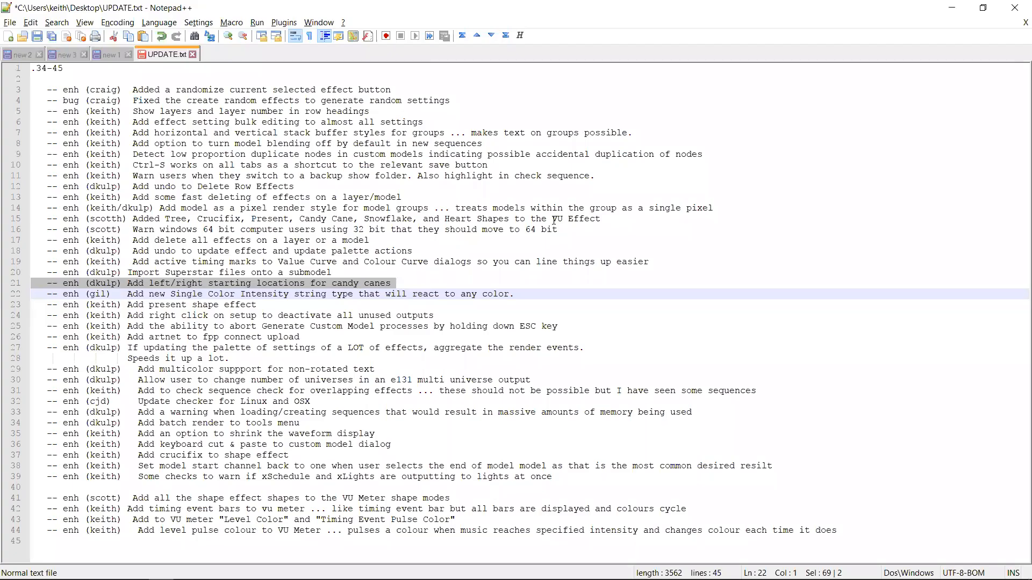
{"action": "key", "text": "Up"}
{"action": "key", "text": "Up"}
{"action": "key", "text": "shift+Down"}
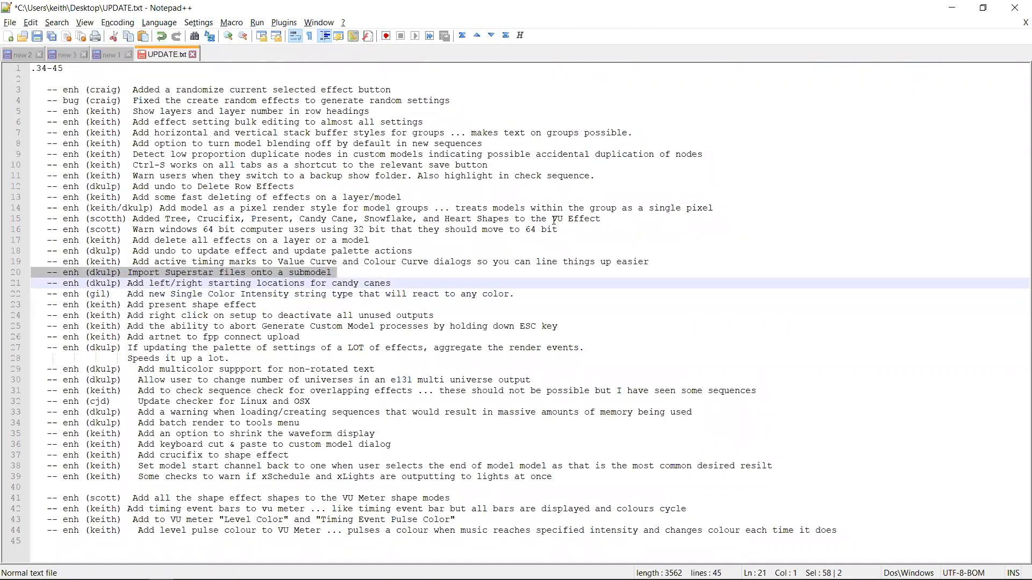
{"action": "key", "text": "alt+Tab"}
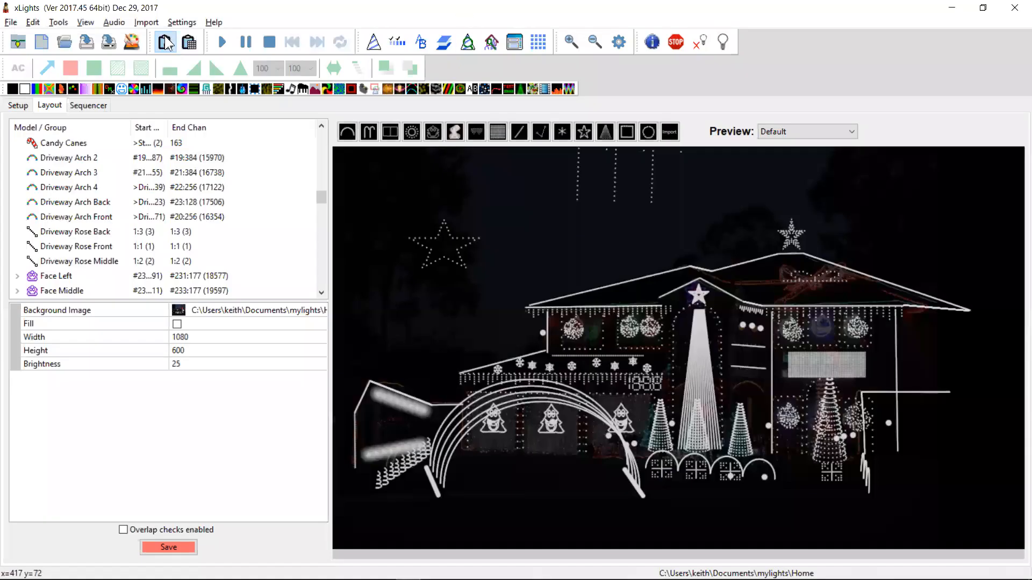
Start an effects import and open a SuperStar (*.sup) file from the Imported folder
{"action": "left_click", "coordinate": [145, 23]}
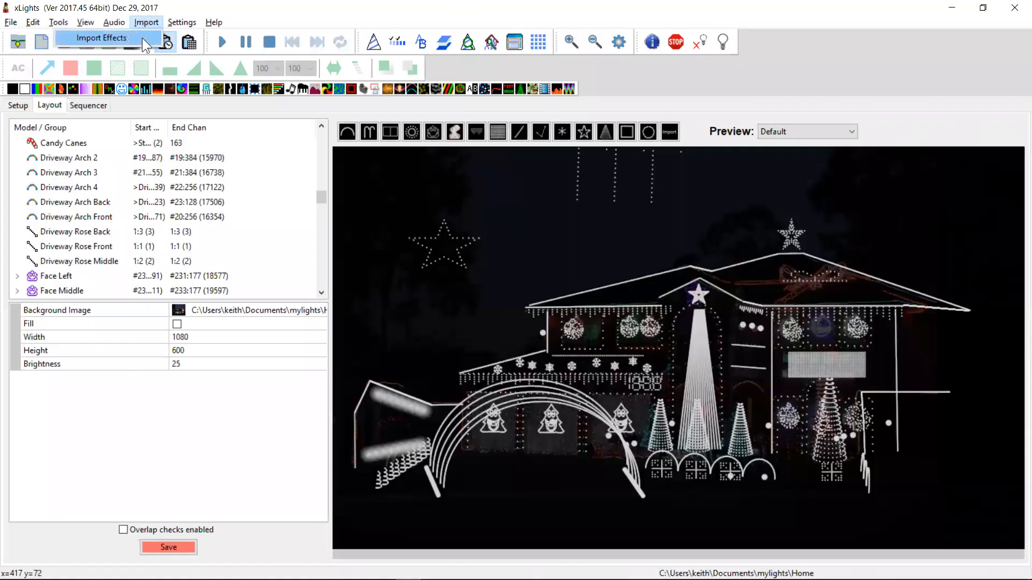
{"action": "left_click", "coordinate": [142, 38]}
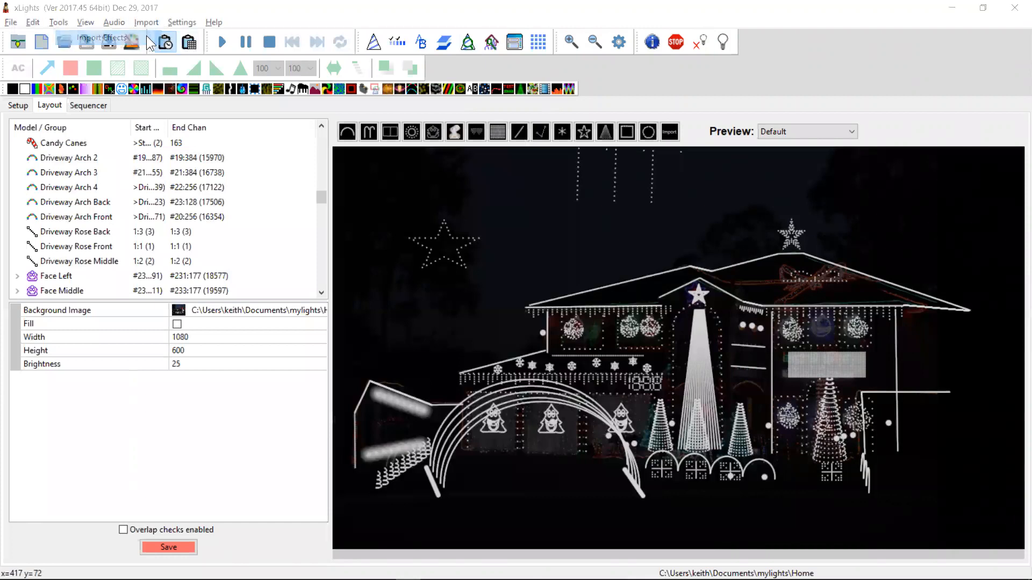
{"action": "left_click", "coordinate": [456, 306]}
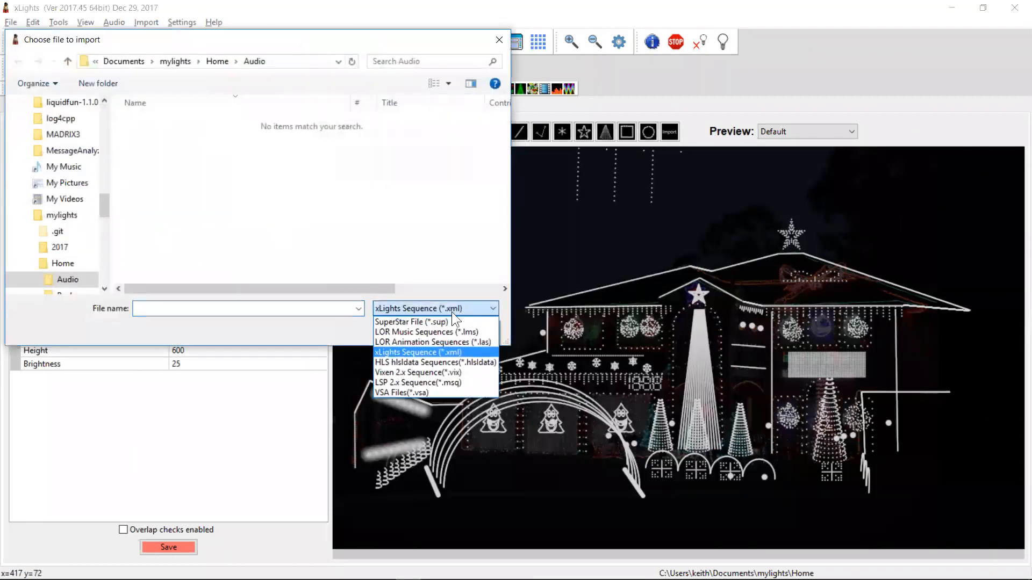
{"action": "left_click", "coordinate": [442, 322]}
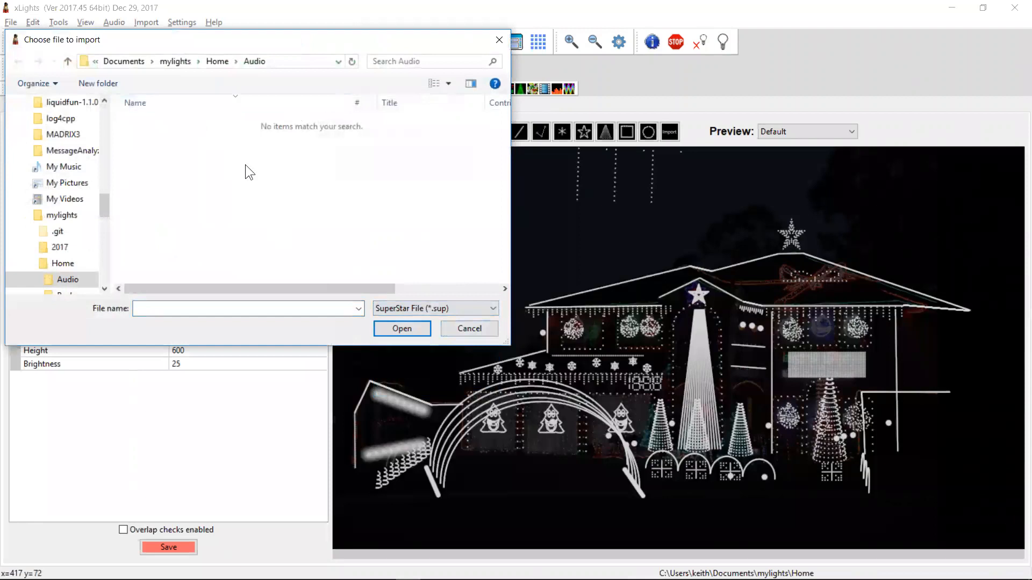
{"action": "left_click", "coordinate": [222, 58]}
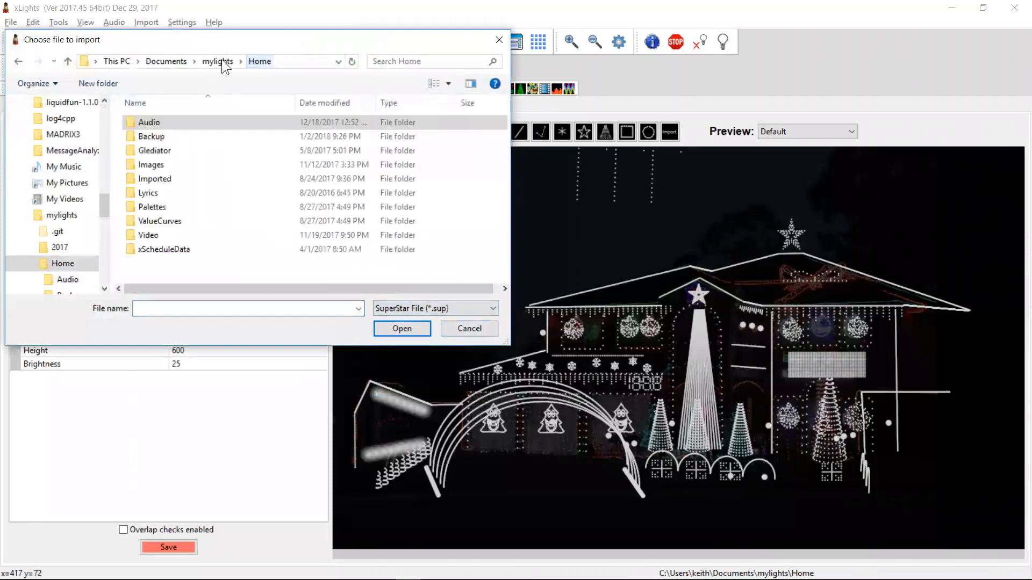
{"action": "left_click", "coordinate": [163, 173]}
{"action": "double_click", "coordinate": [161, 174]}
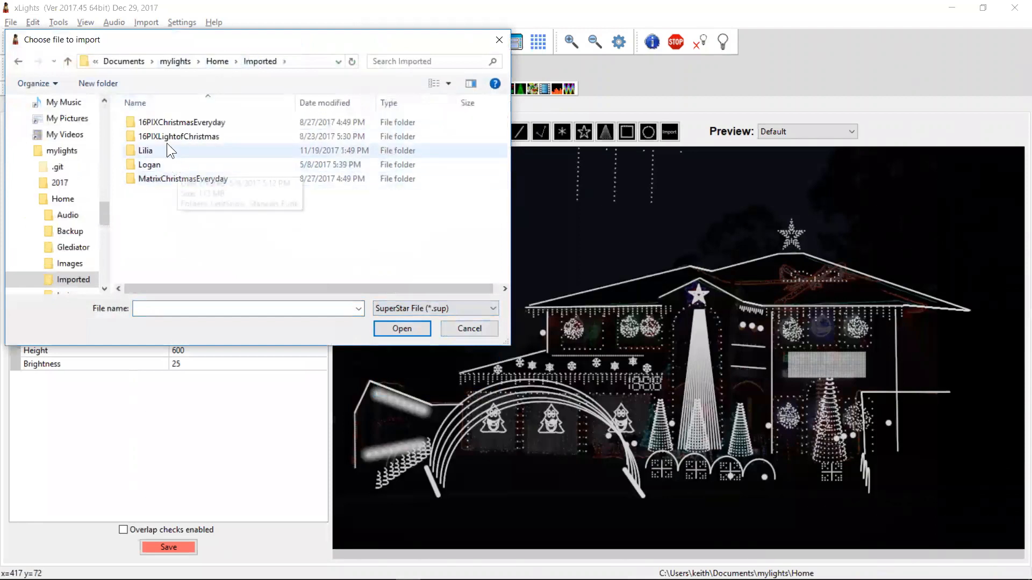
{"action": "double_click", "coordinate": [173, 135]}
{"action": "double_click", "coordinate": [166, 175]}
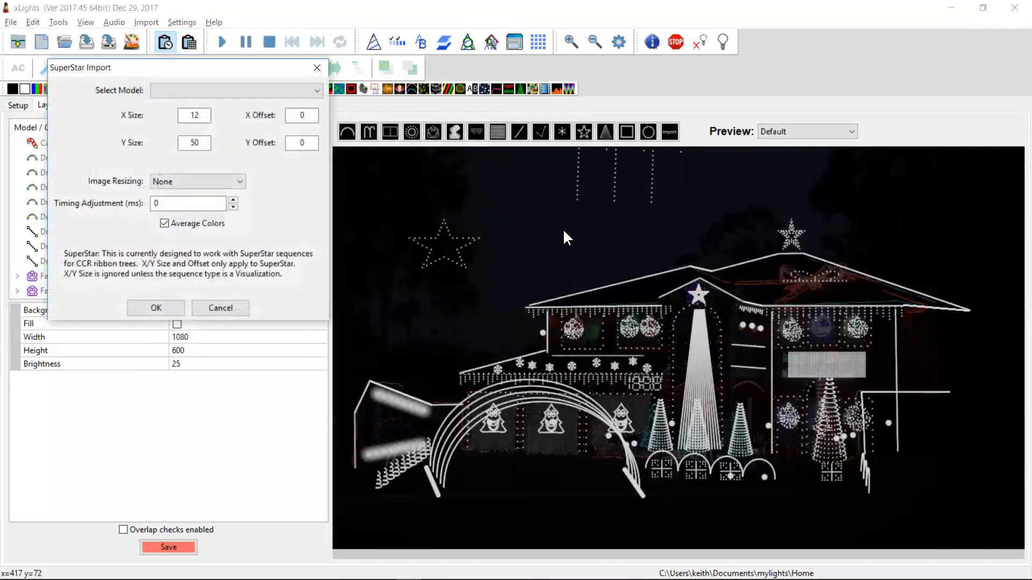
Browse the SuperStar Import model list, then cancel the import
{"action": "left_click", "coordinate": [230, 89]}
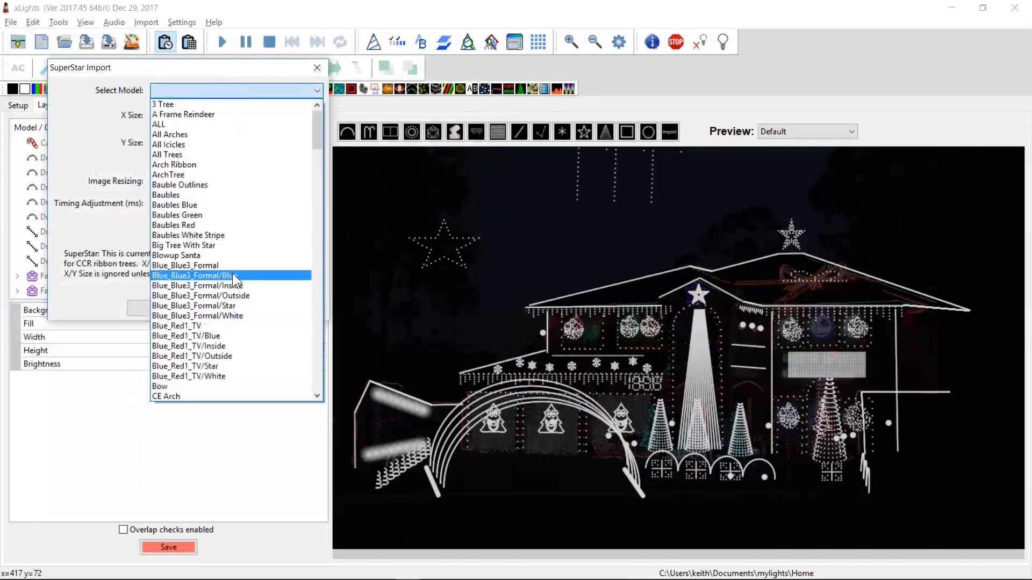
{"action": "left_click_drag", "start_coordinate": [317, 139], "coordinate": [321, 316]}
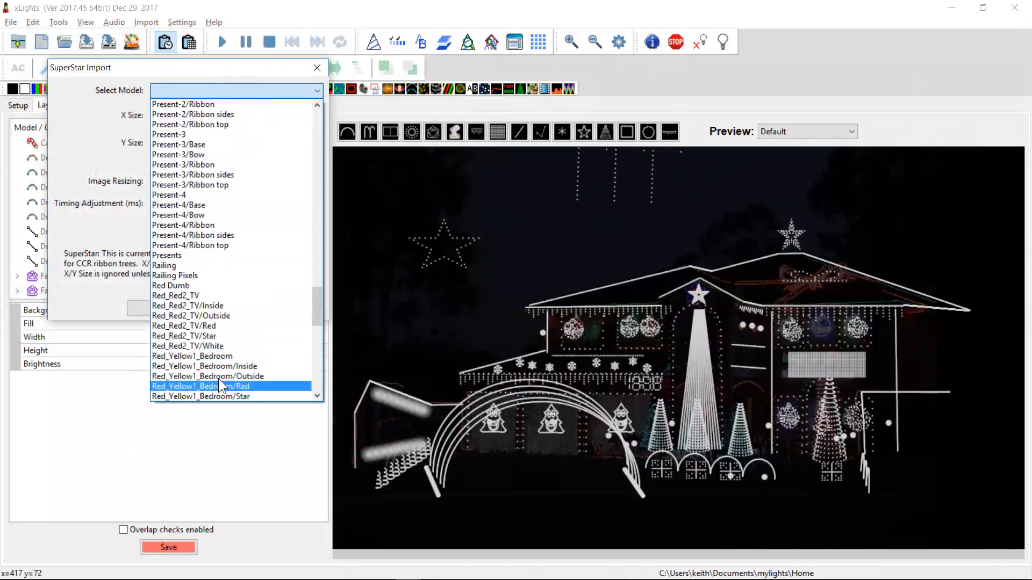
{"action": "left_click", "coordinate": [92, 129]}
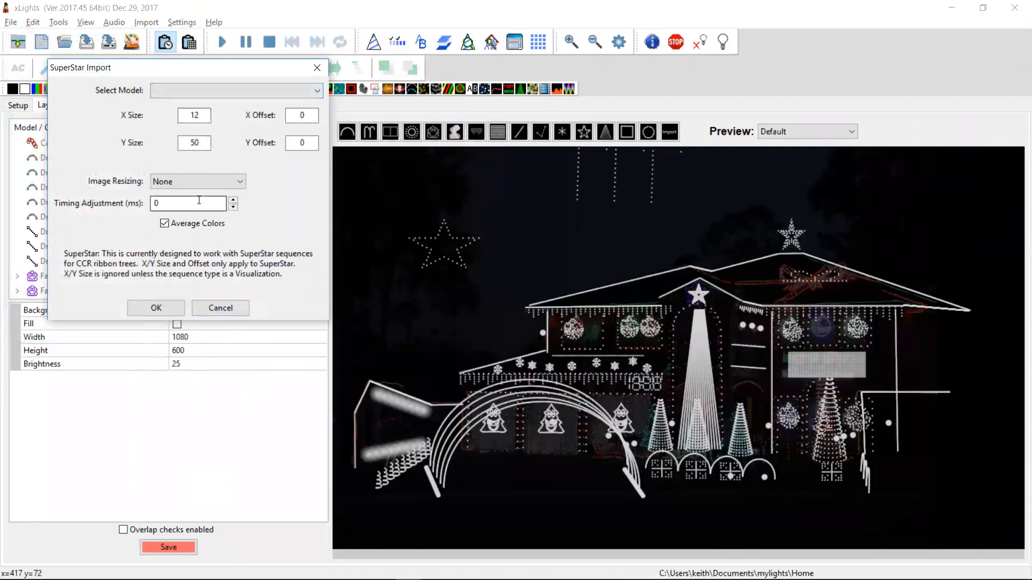
{"action": "left_click", "coordinate": [208, 314]}
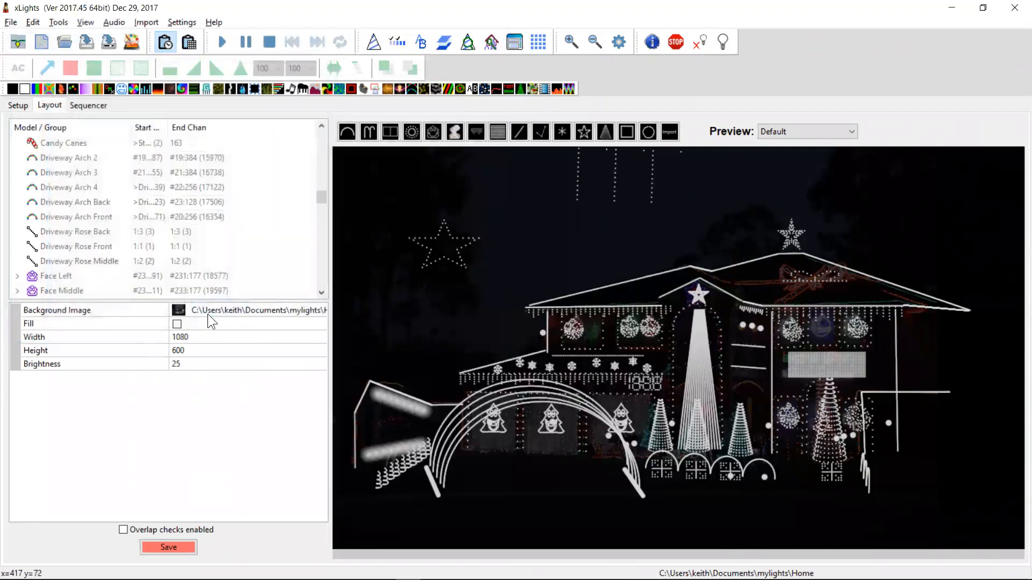
Highlight the changelog entry about active timing marks in Value Curve and Colour Curve dialogs, then return to xLights
{"action": "key", "text": "alt+Tab"}
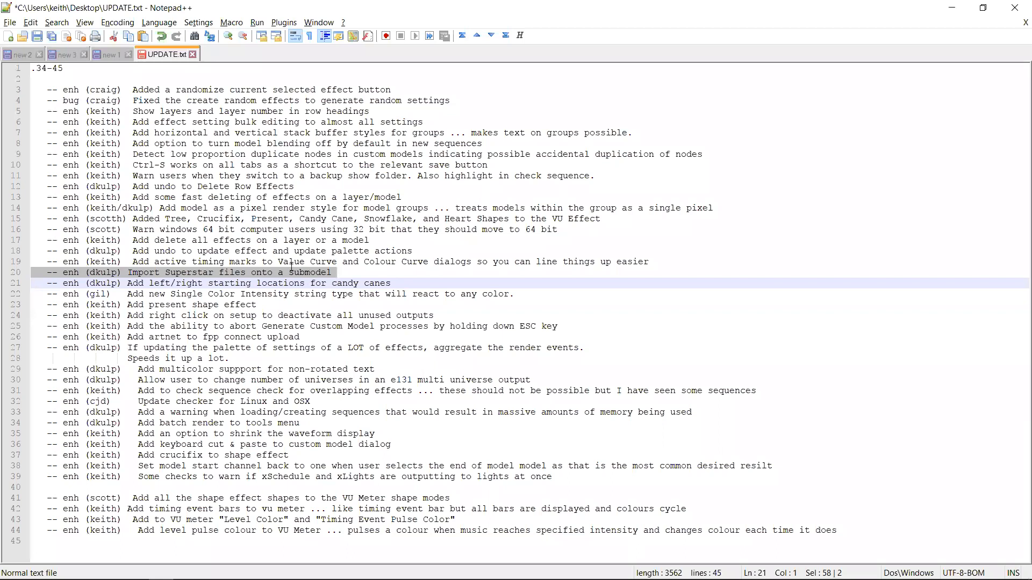
{"action": "left_click", "coordinate": [220, 262]}
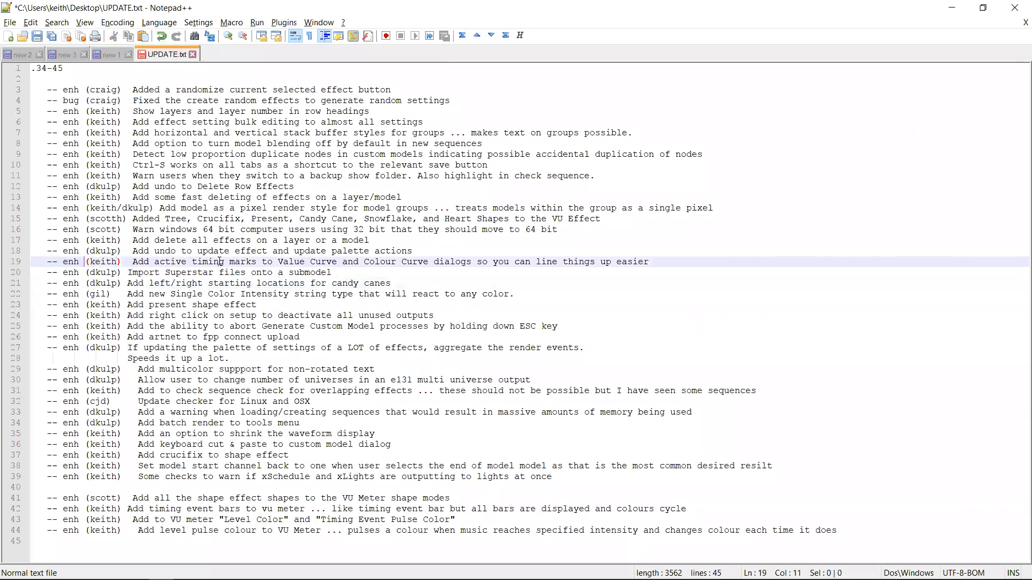
{"action": "key", "text": "End"}
{"action": "key", "text": "Up"}
{"action": "key", "text": "Right"}
{"action": "key", "text": "shift+Down"}
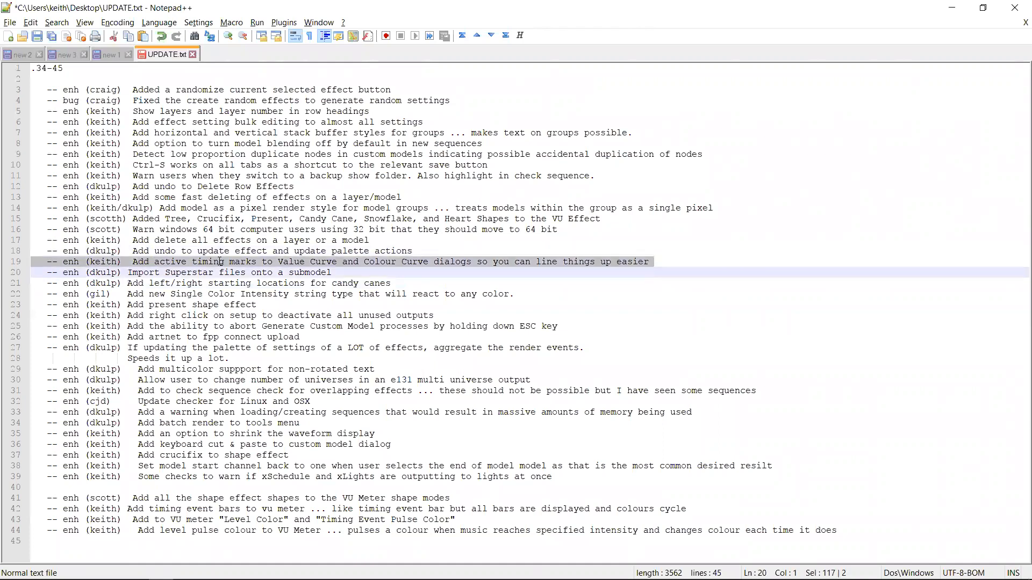
{"action": "key", "text": "alt+Tab"}
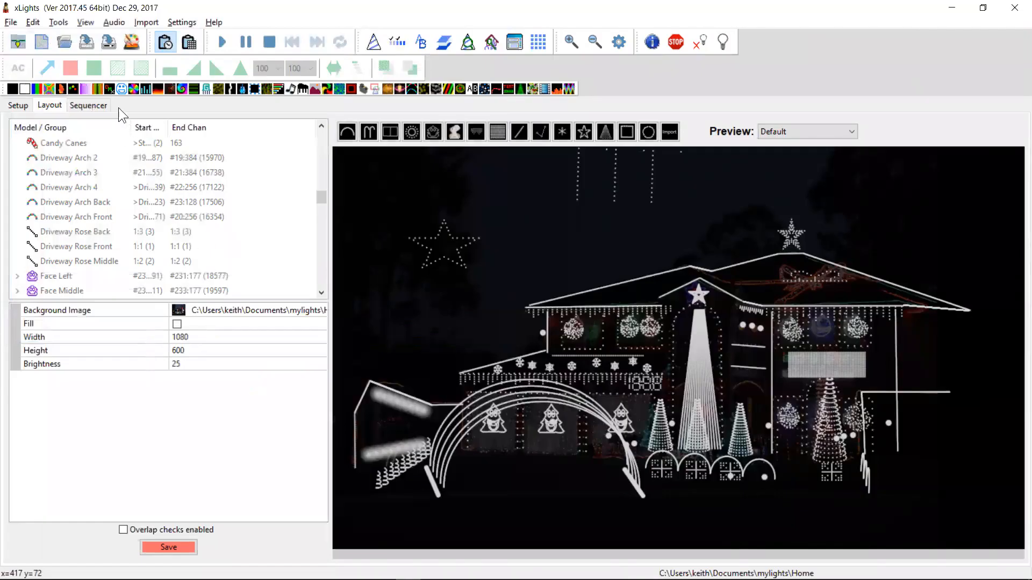
Open the Sequencer, mark a timing point near 5 seconds and add a Bars effect on the Matrix row
{"action": "left_click", "coordinate": [99, 105]}
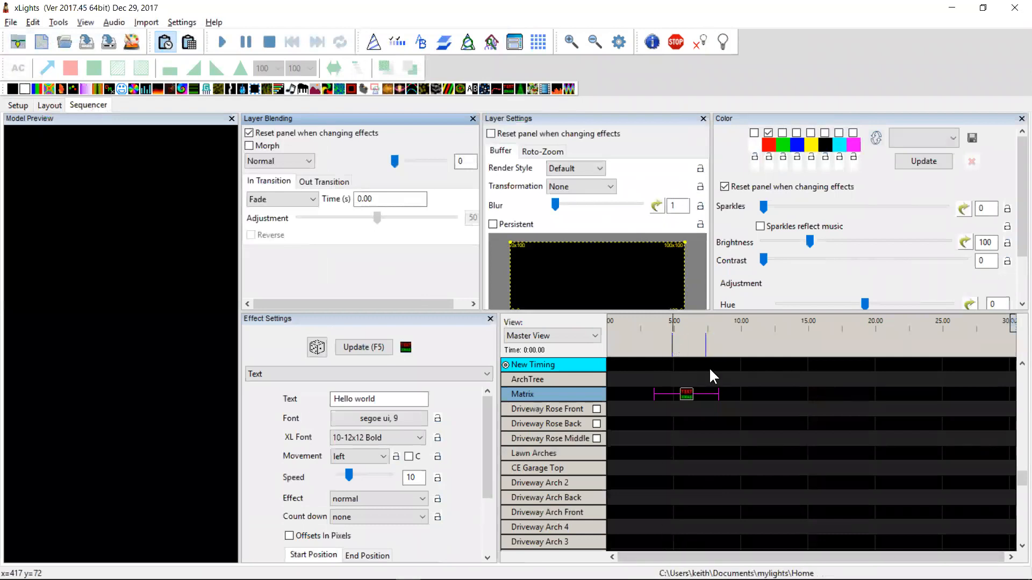
{"action": "left_click", "coordinate": [699, 349]}
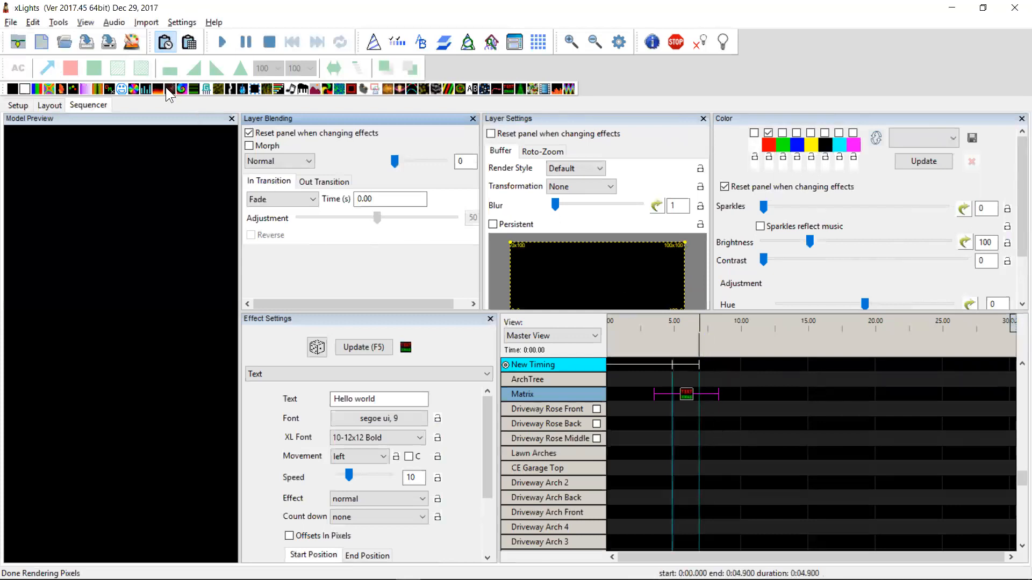
{"action": "left_click_drag", "start_coordinate": [36, 90], "coordinate": [687, 398]}
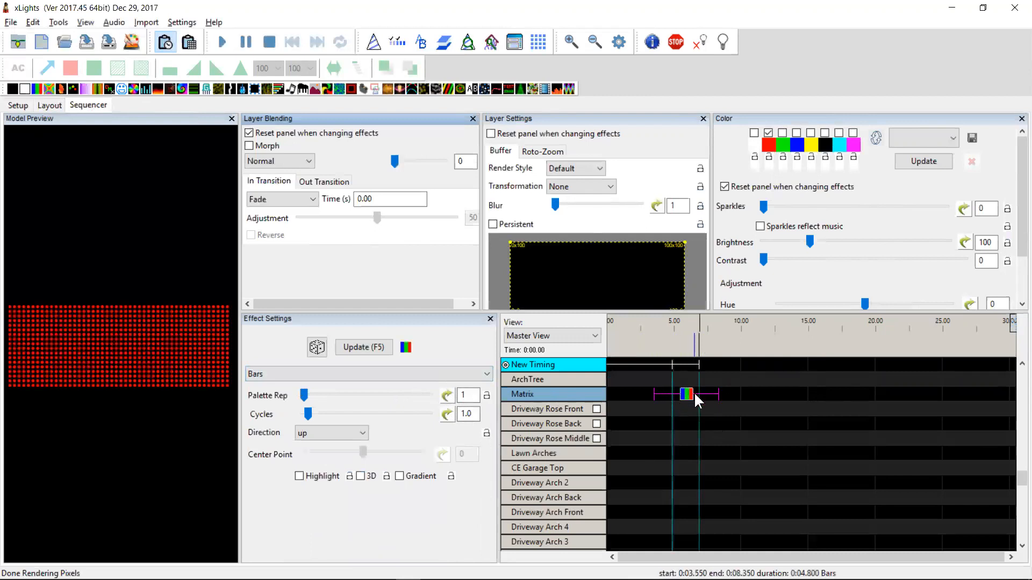
Give Palette Rep a Custom value curve, placing and adjusting its points on the timing marks
{"action": "left_click", "coordinate": [447, 397]}
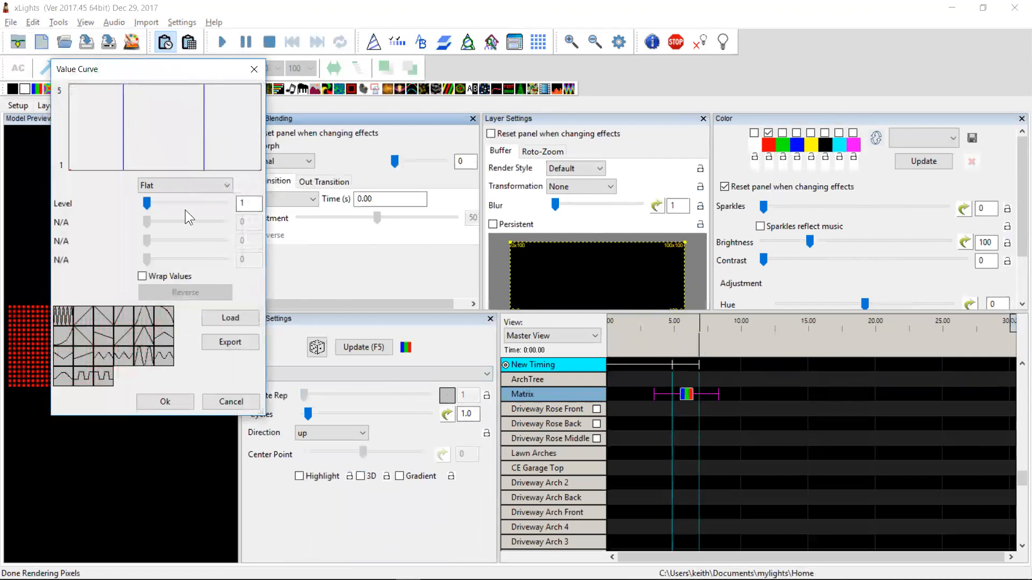
{"action": "left_click", "coordinate": [163, 182]}
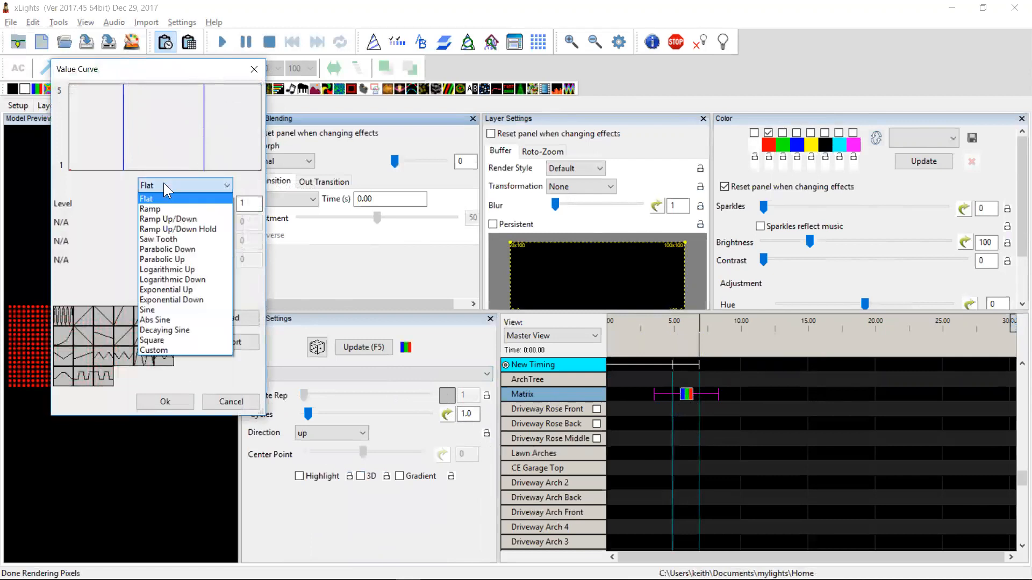
{"action": "left_click", "coordinate": [154, 347]}
{"action": "left_click", "coordinate": [123, 101]}
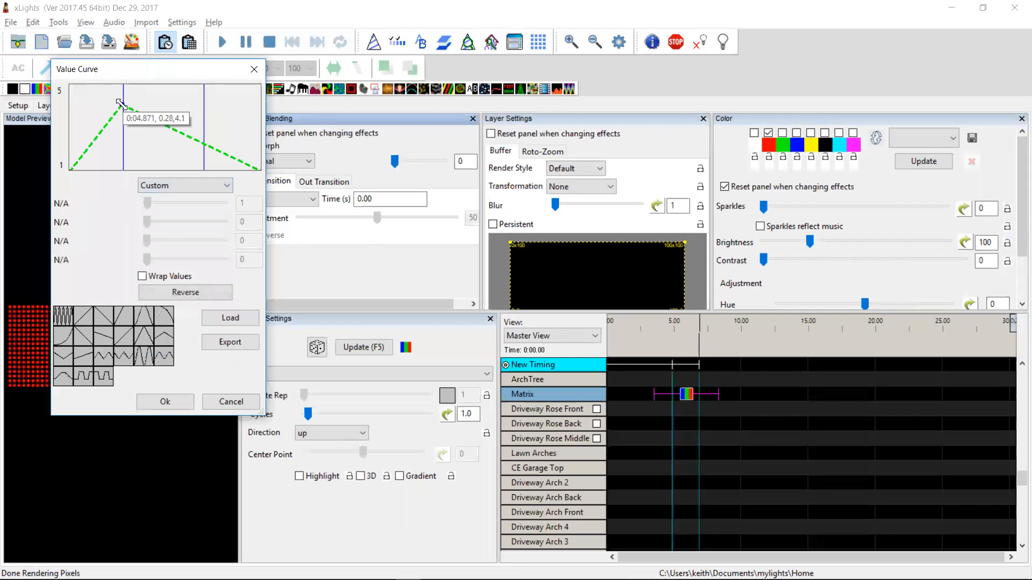
{"action": "left_click_drag", "start_coordinate": [124, 101], "coordinate": [122, 97]}
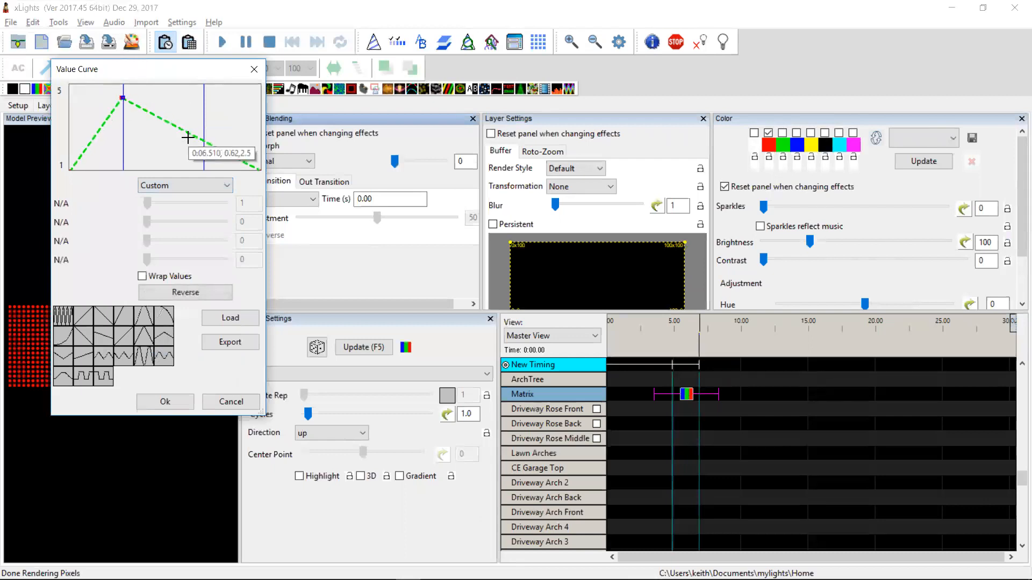
{"action": "mouse_move", "coordinate": [204, 108]}
{"action": "left_mouse_down"}
{"action": "mouse_move", "coordinate": [203, 98]}
{"action": "mouse_move", "coordinate": [205, 138]}
{"action": "mouse_move", "coordinate": [204, 118]}
{"action": "left_mouse_up"}
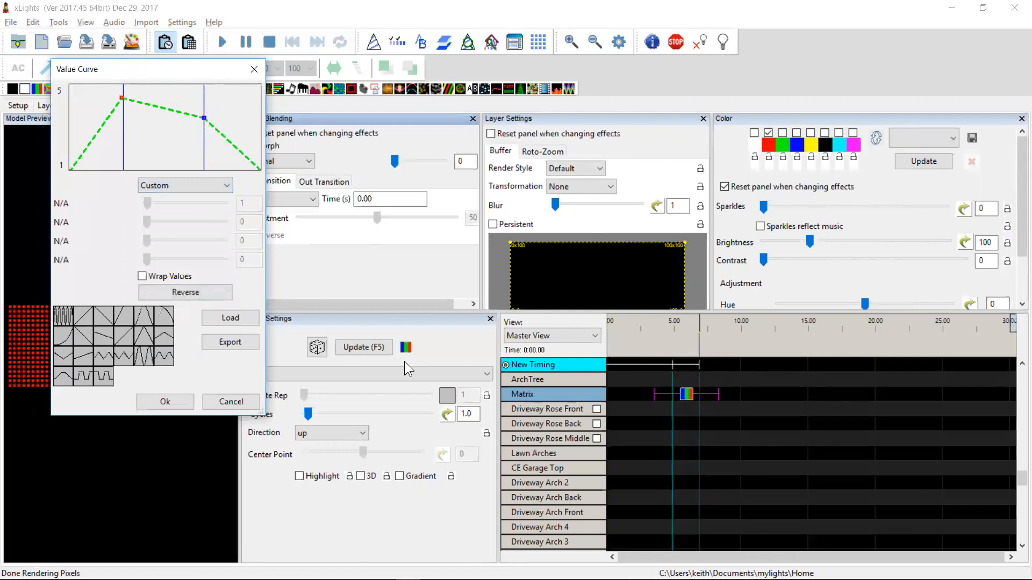
{"action": "left_click", "coordinate": [165, 401]}
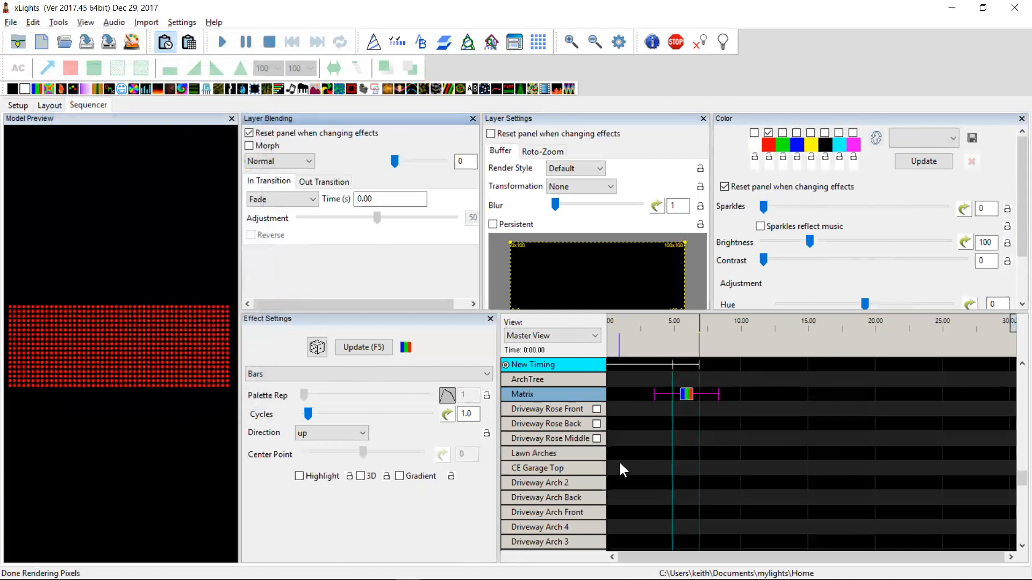
Open a color curve for the first palette colour, move its point to the first timing mark and make it cyan
{"action": "left_click", "coordinate": [764, 144]}
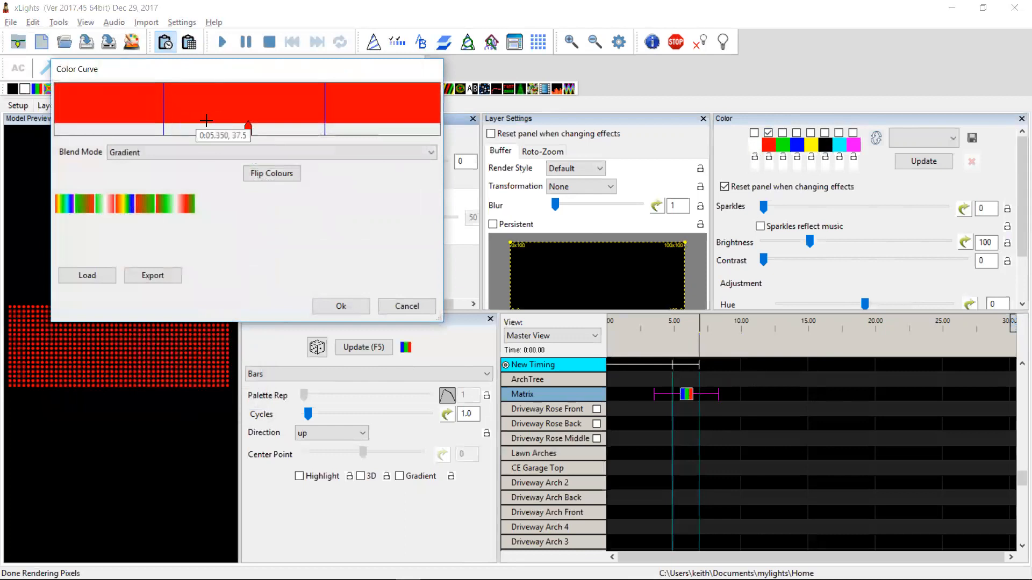
{"action": "left_click_drag", "start_coordinate": [248, 129], "coordinate": [163, 130]}
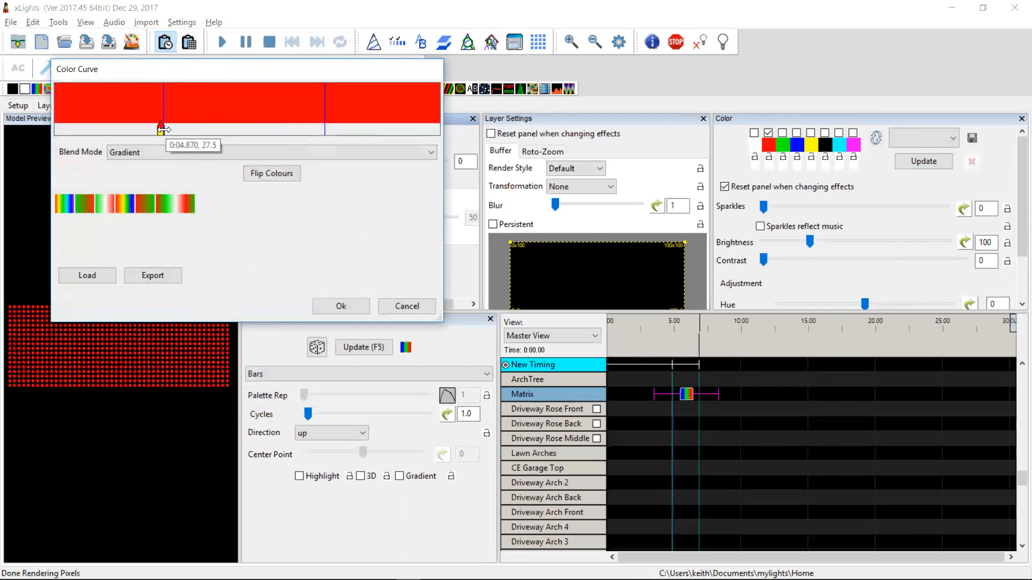
{"action": "double_click", "coordinate": [162, 129]}
{"action": "left_click", "coordinate": [136, 132]}
{"action": "left_click", "coordinate": [82, 286]}
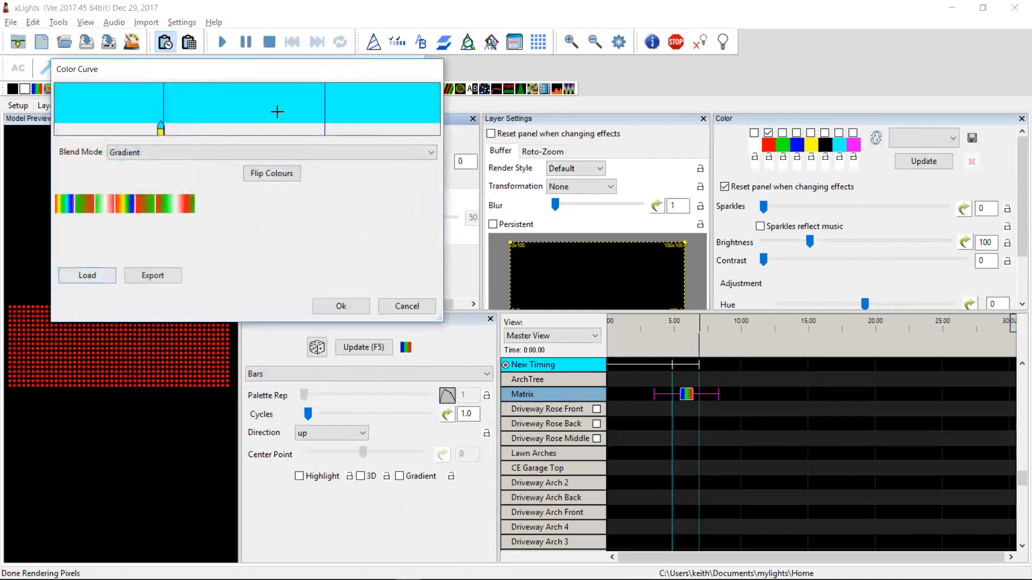
Add a green colour point at the second timing mark in the color curve
{"action": "double_click", "coordinate": [324, 111]}
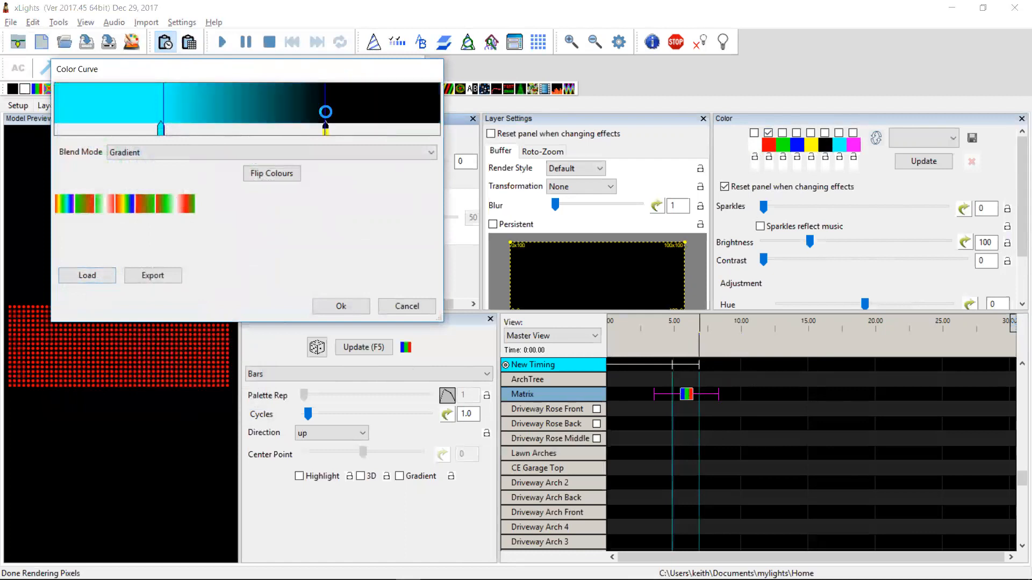
{"action": "left_click", "coordinate": [120, 135]}
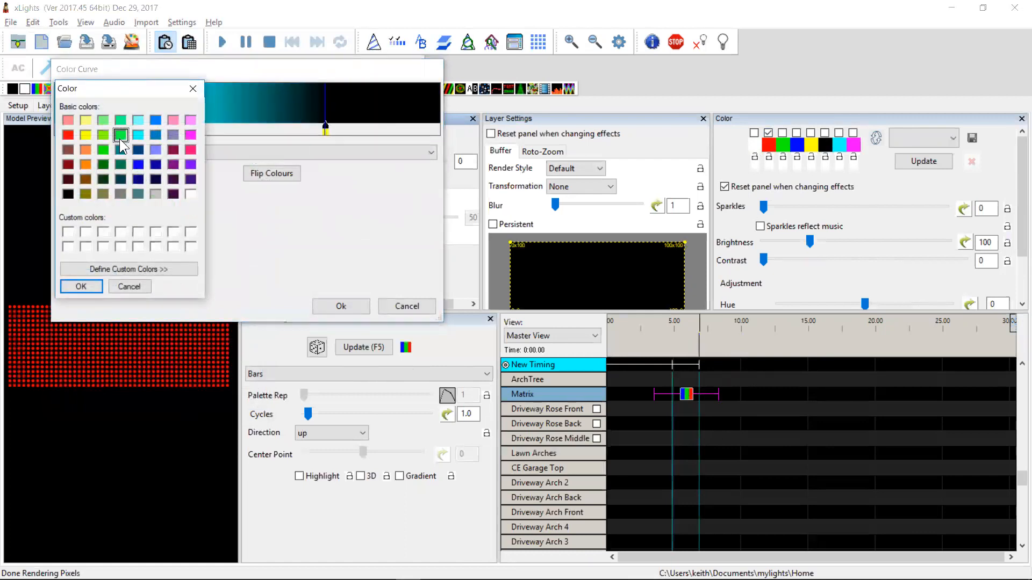
{"action": "left_click", "coordinate": [90, 286]}
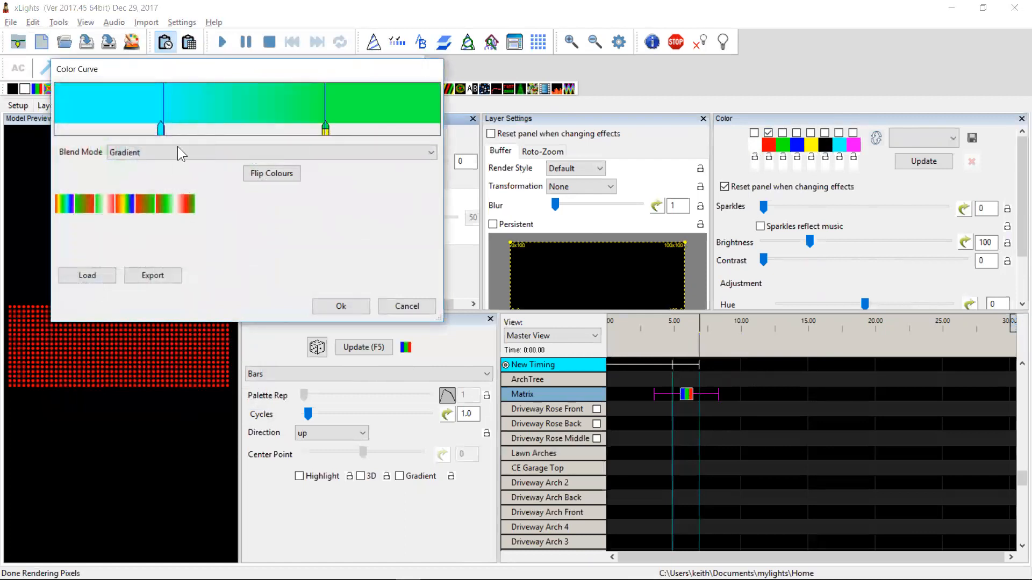
Add a magenta colour point just after the first timing mark
{"action": "left_click", "coordinate": [168, 110]}
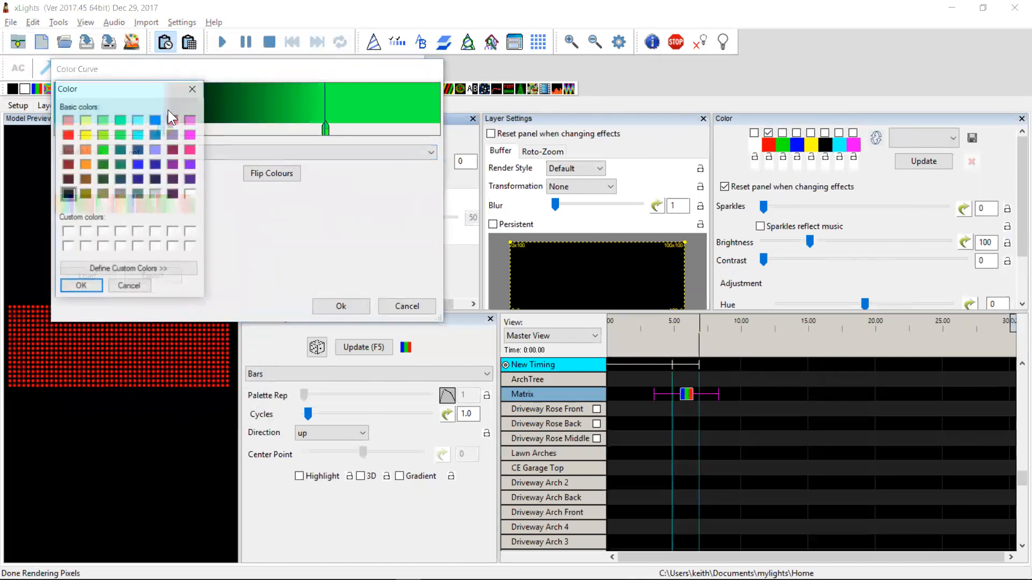
{"action": "left_click", "coordinate": [188, 119]}
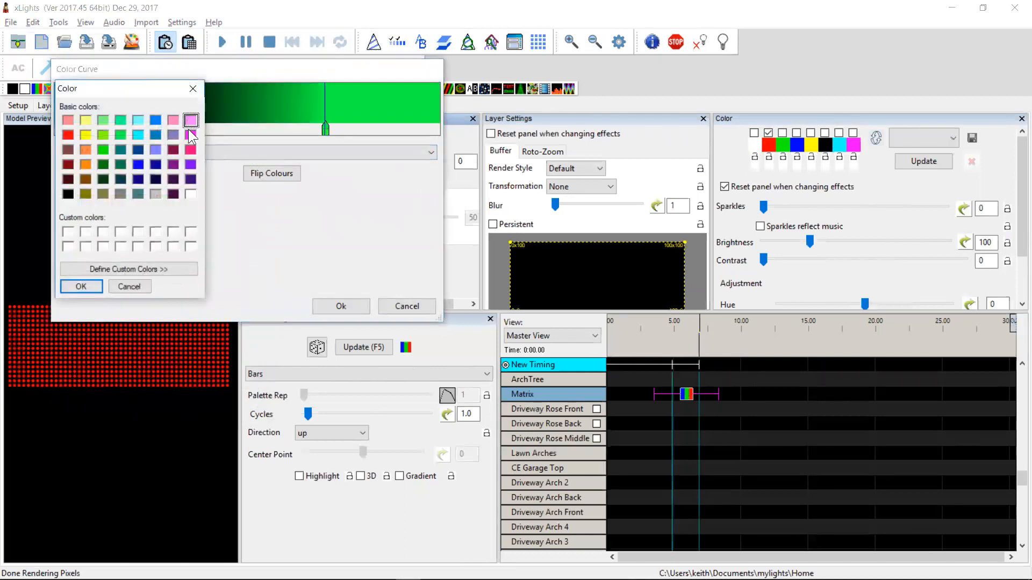
{"action": "left_click", "coordinate": [189, 134]}
{"action": "left_click", "coordinate": [80, 287]}
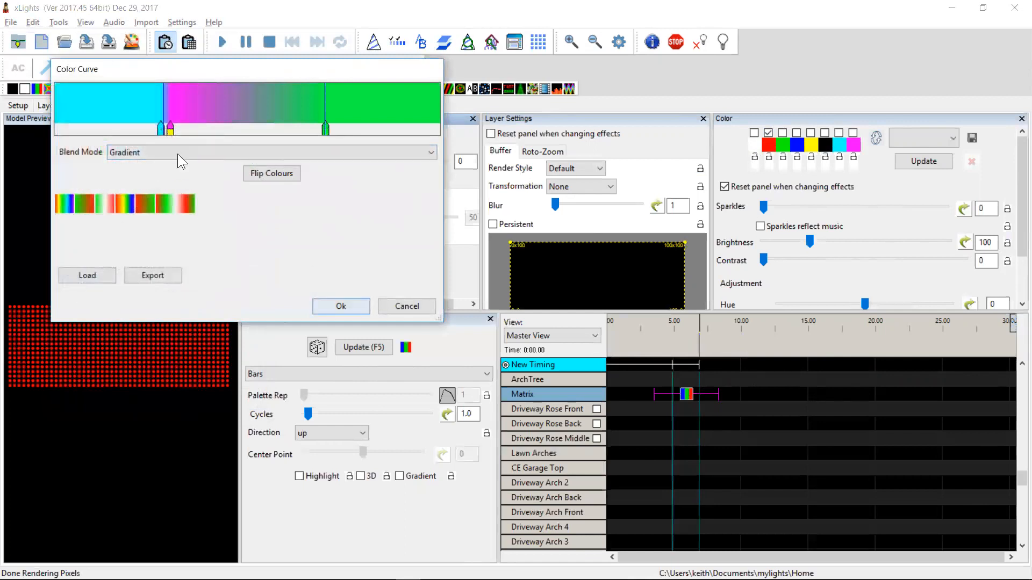
Add a magenta colour point just before the second timing mark and accept the color curve
{"action": "left_click", "coordinate": [317, 118]}
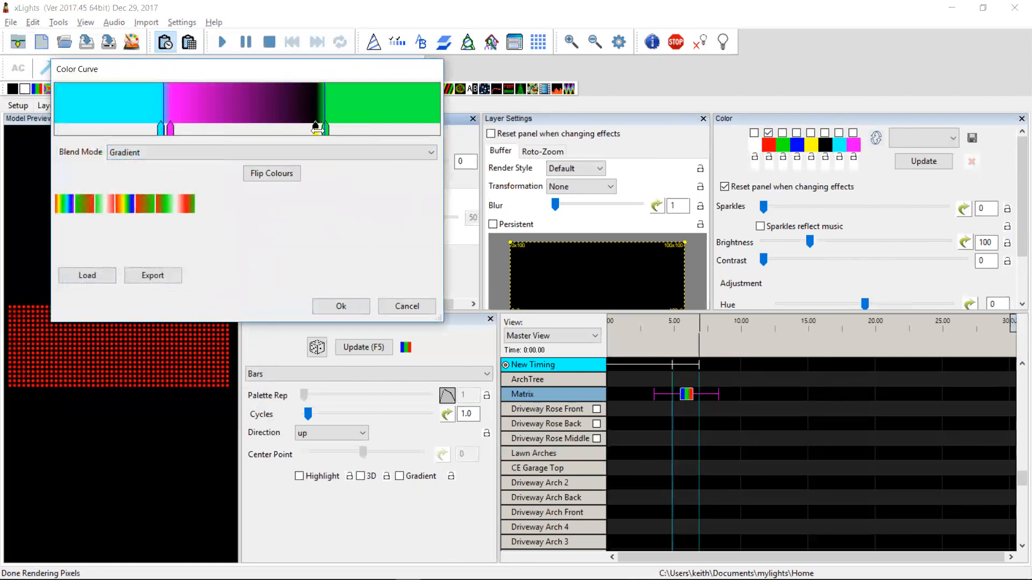
{"action": "double_click", "coordinate": [316, 129]}
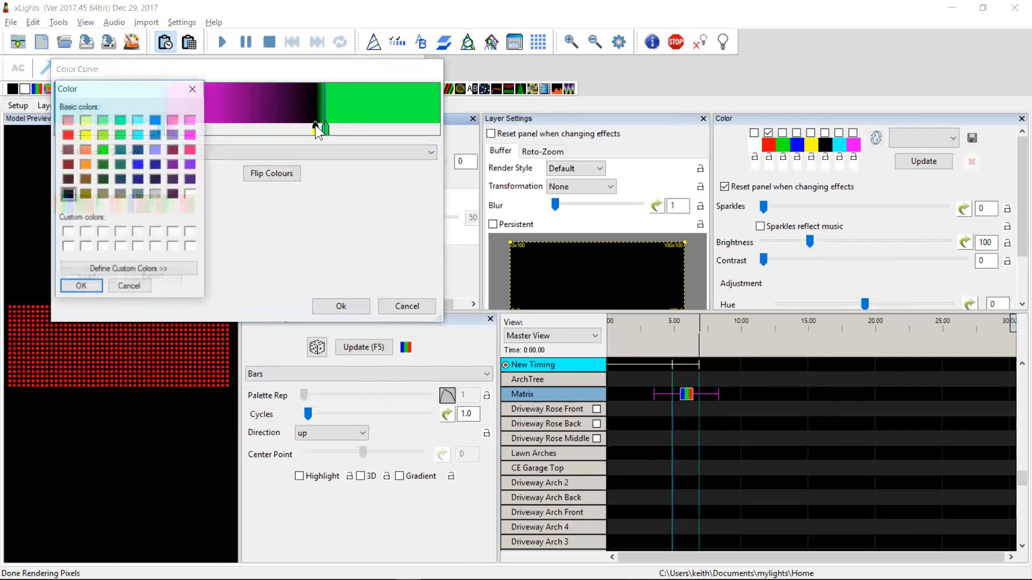
{"action": "left_click", "coordinate": [190, 135]}
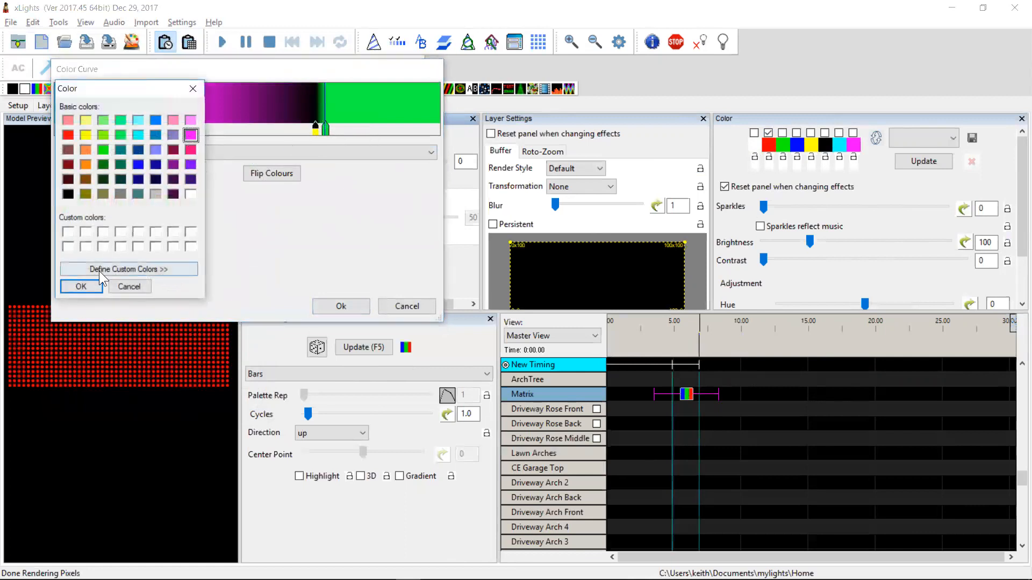
{"action": "left_click", "coordinate": [83, 288]}
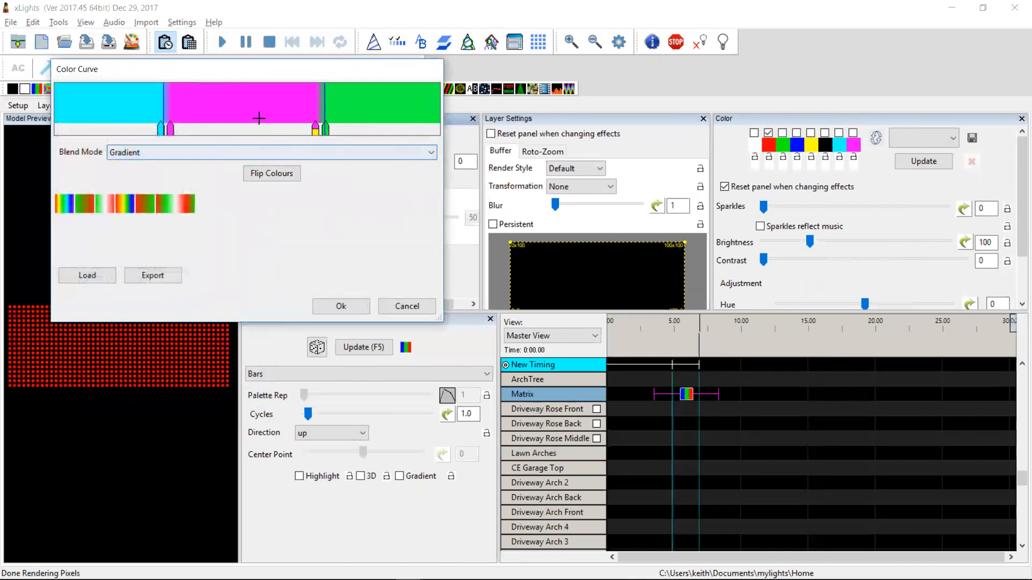
{"action": "left_click", "coordinate": [341, 305]}
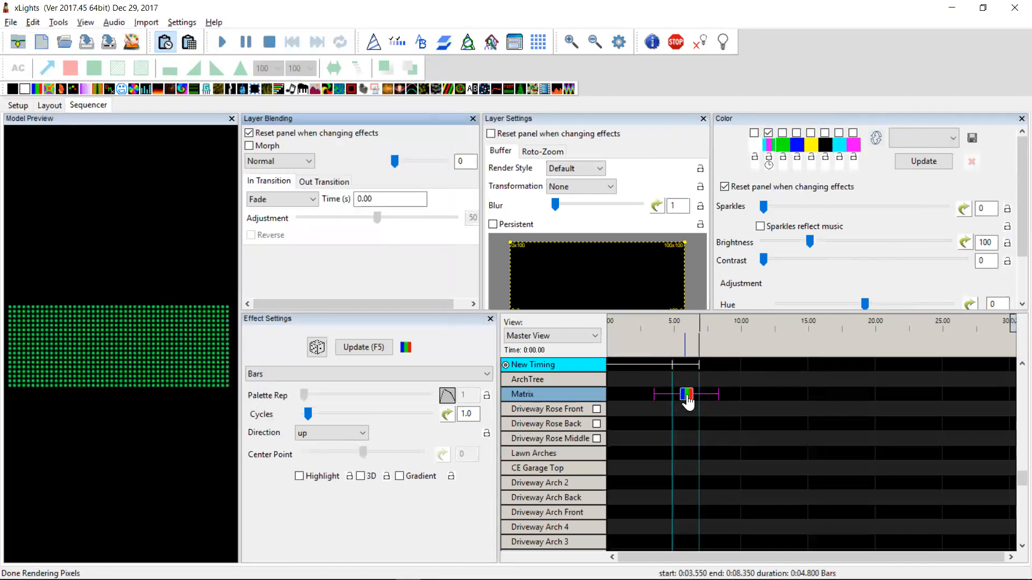
Highlight the changelog entry about undo for update effect and update palette actions, then return to xLights
{"action": "key", "text": "alt+Tab"}
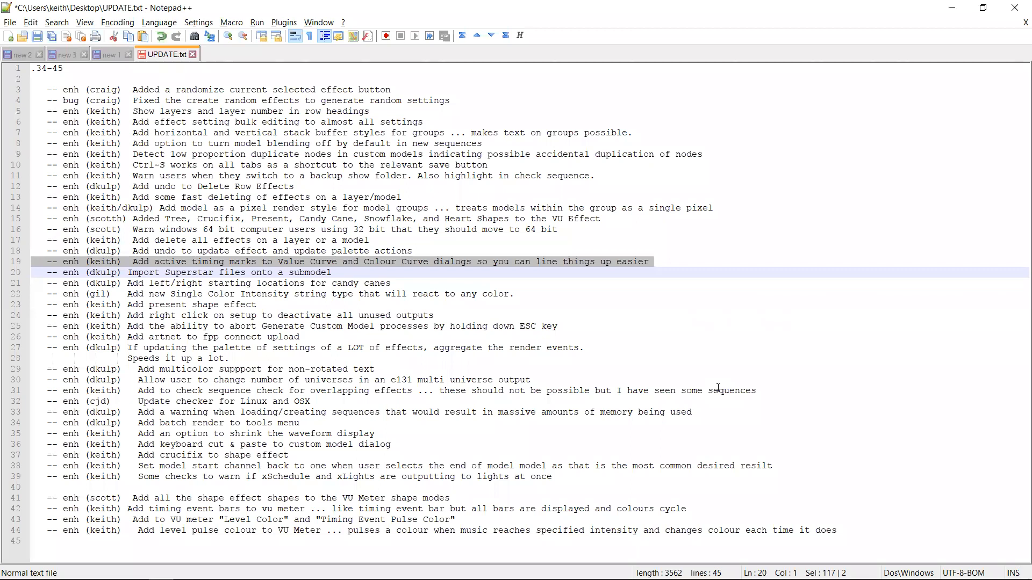
{"action": "key", "text": "Up"}
{"action": "key", "text": "Up"}
{"action": "key", "text": "Down"}
{"action": "key", "text": "Up"}
{"action": "key", "text": "shift+Down"}
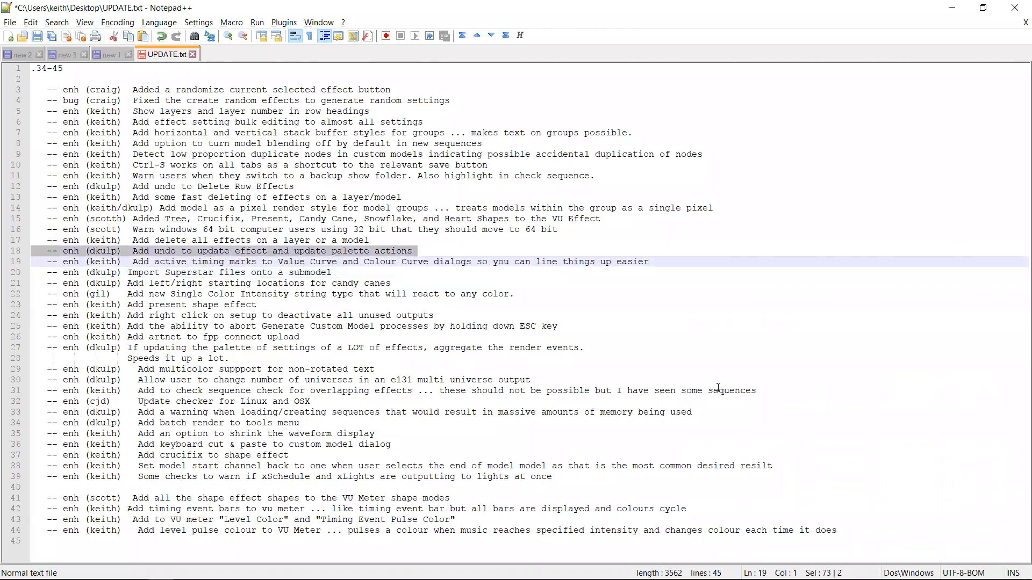
{"action": "key", "text": "alt+Tab"}
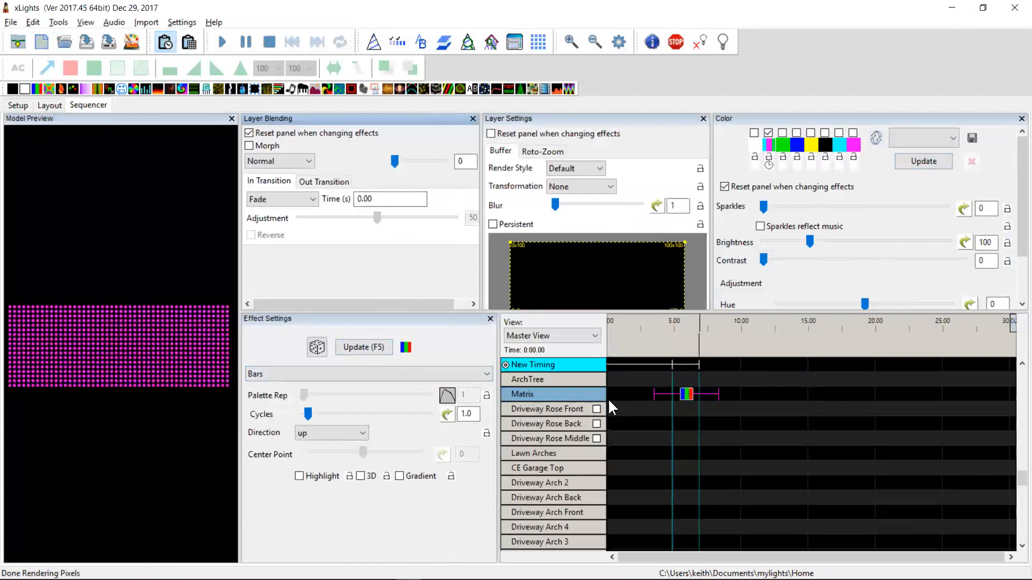
Check the Undo option in the Edit menu, then close the menu
{"action": "key", "text": "alt+Tab"}
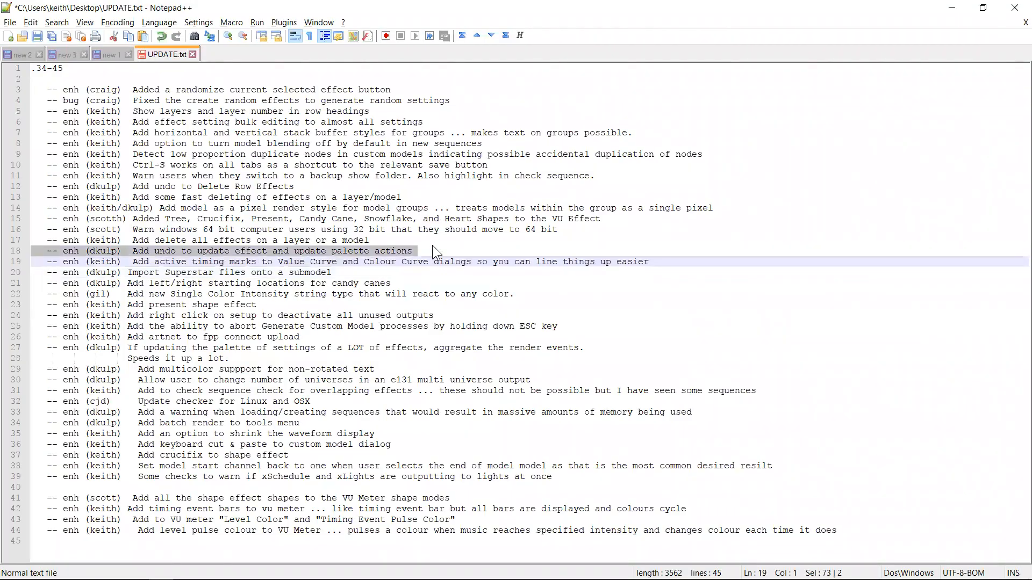
{"action": "key", "text": "alt+Tab"}
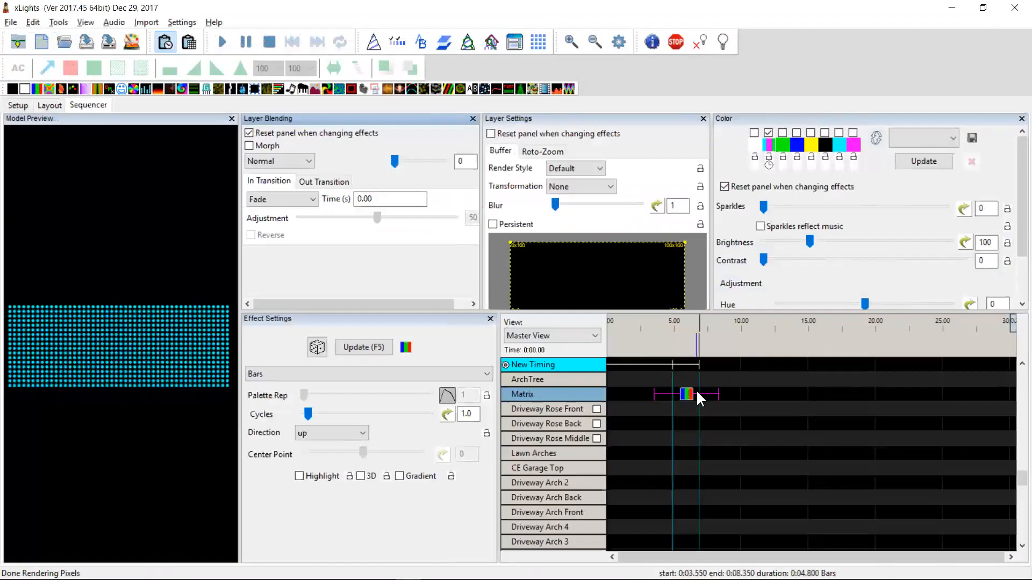
{"action": "left_click", "coordinate": [33, 23]}
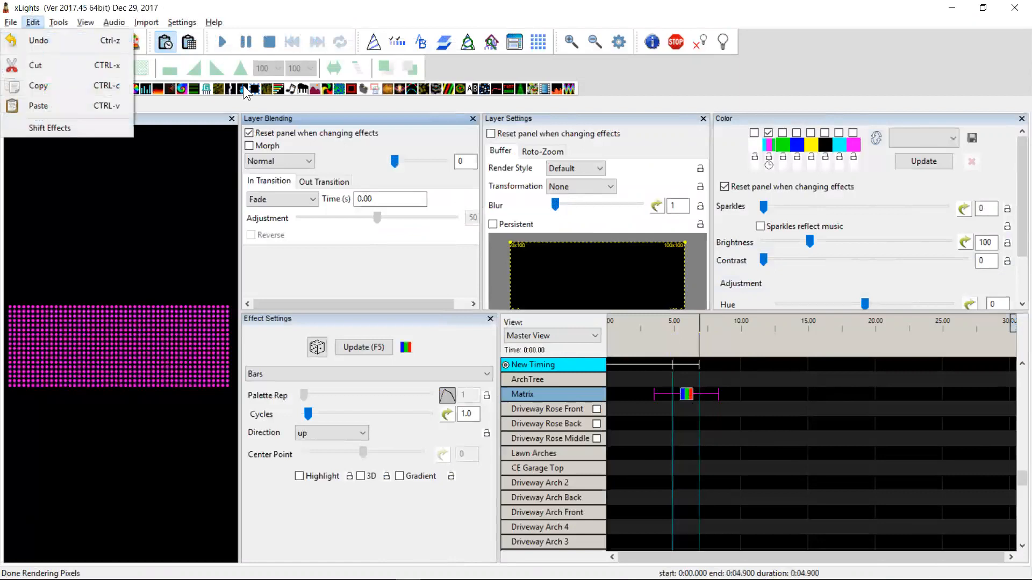
{"action": "left_click", "coordinate": [751, 347]}
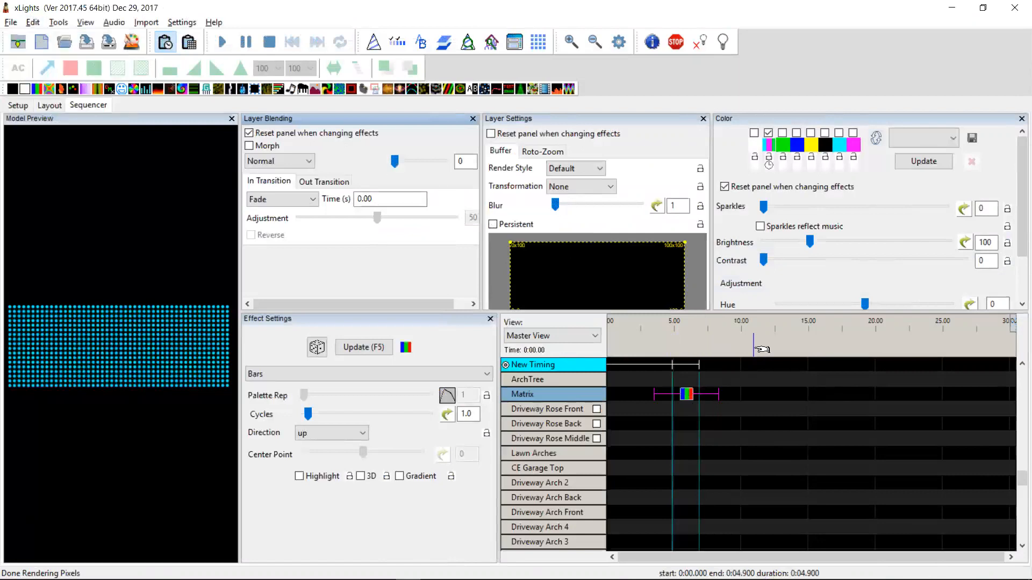
Highlight the changelog entry about deleting all effects on a layer or model, then return to xLights
{"action": "key", "text": "alt+Tab"}
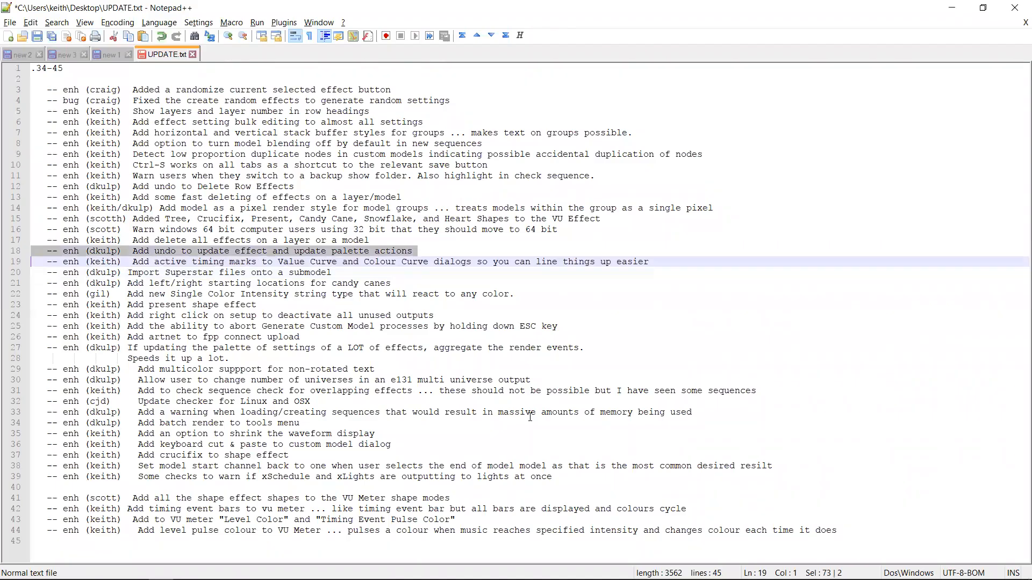
{"action": "key", "text": "Up"}
{"action": "key", "text": "Up"}
{"action": "key", "text": "shift+Down"}
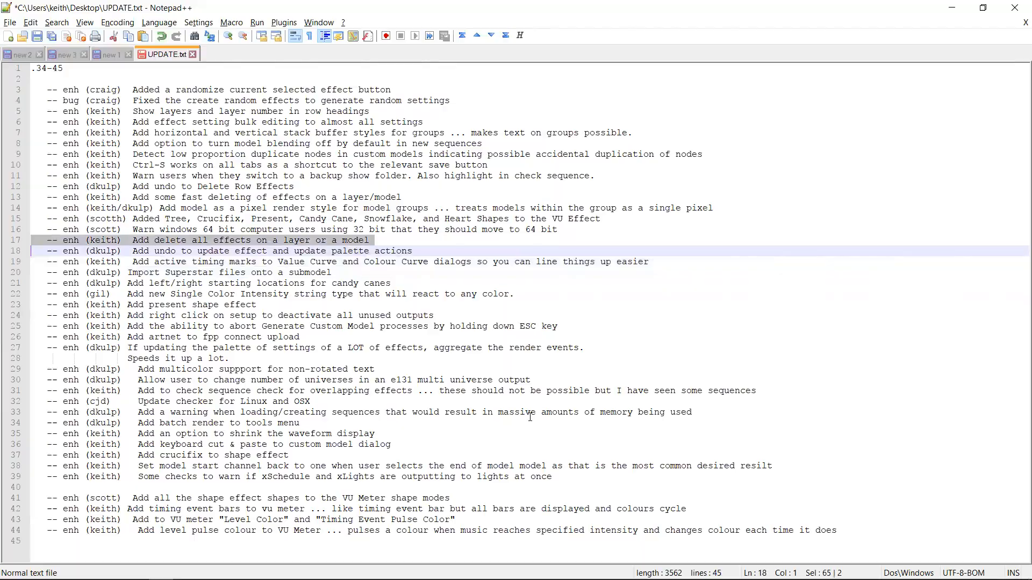
{"action": "key", "text": "alt+Tab"}
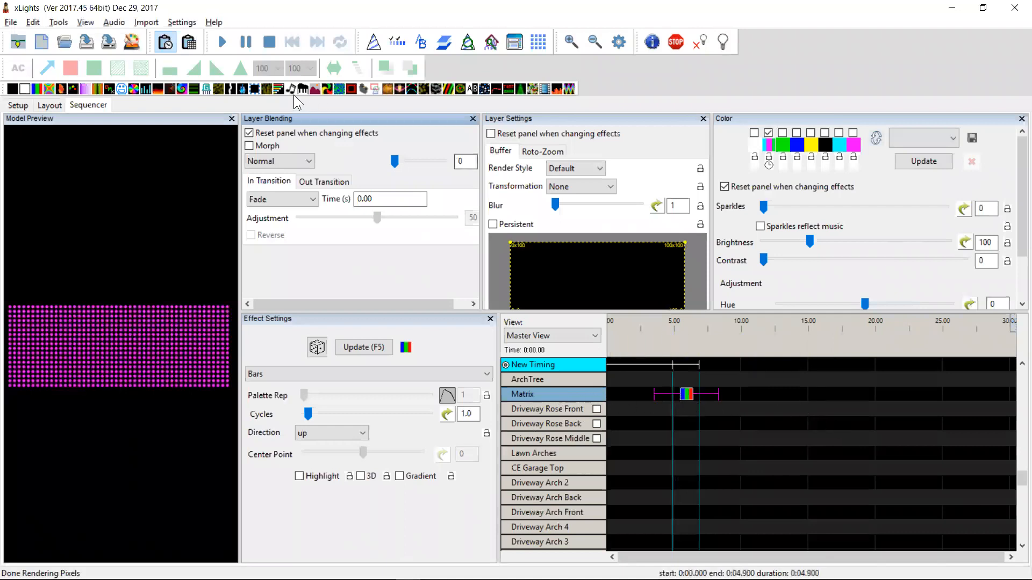
Add a Morph effect on the Matrix row at about 11 seconds
{"action": "left_click_drag", "start_coordinate": [279, 89], "coordinate": [766, 395]}
{"action": "right_click", "coordinate": [560, 392]}
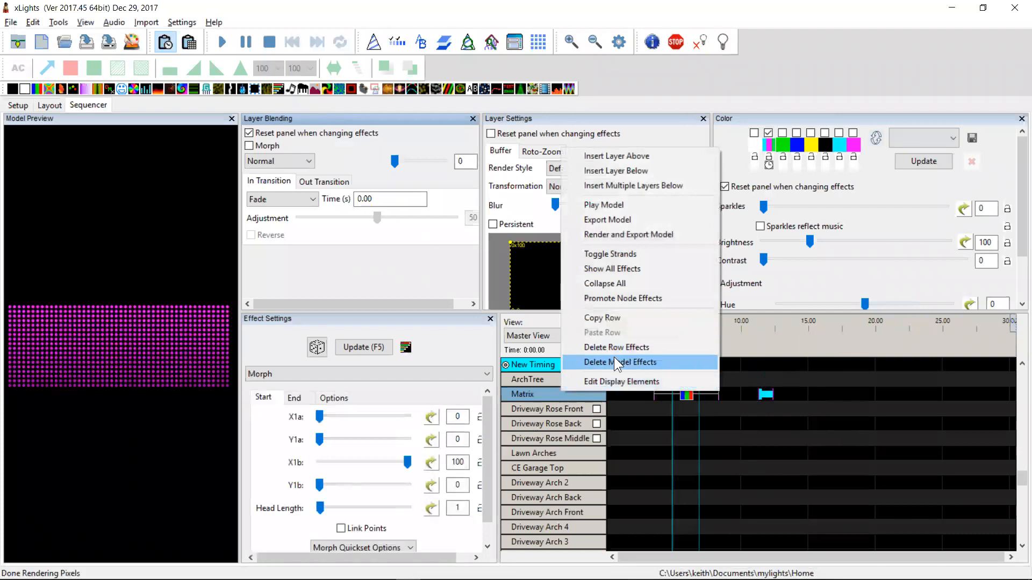
{"action": "left_click", "coordinate": [531, 395]}
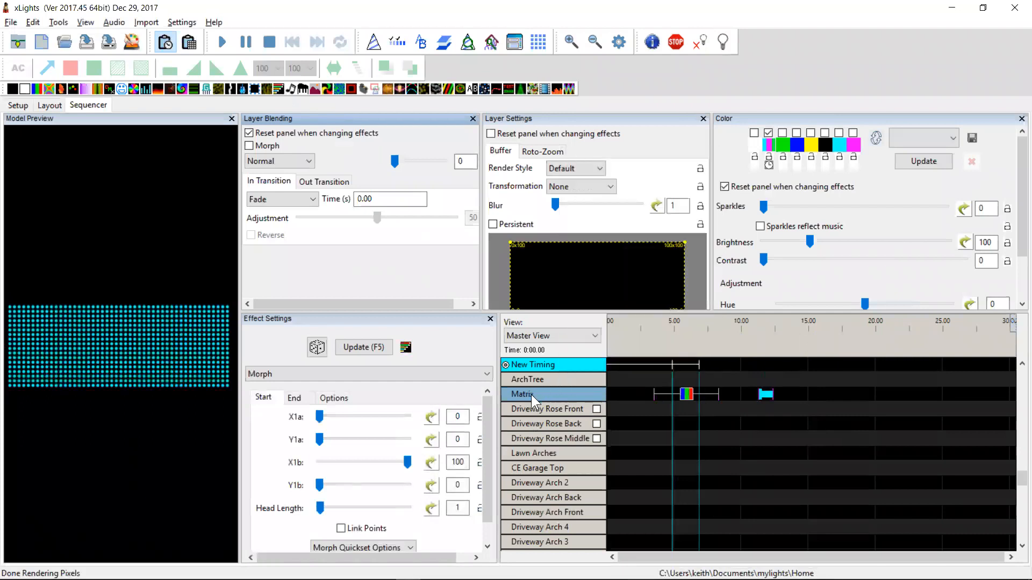
Insert a layer below on the Matrix row and add a Plasma effect on it at about 9 seconds
{"action": "right_click", "coordinate": [531, 394]}
{"action": "left_click", "coordinate": [581, 172]}
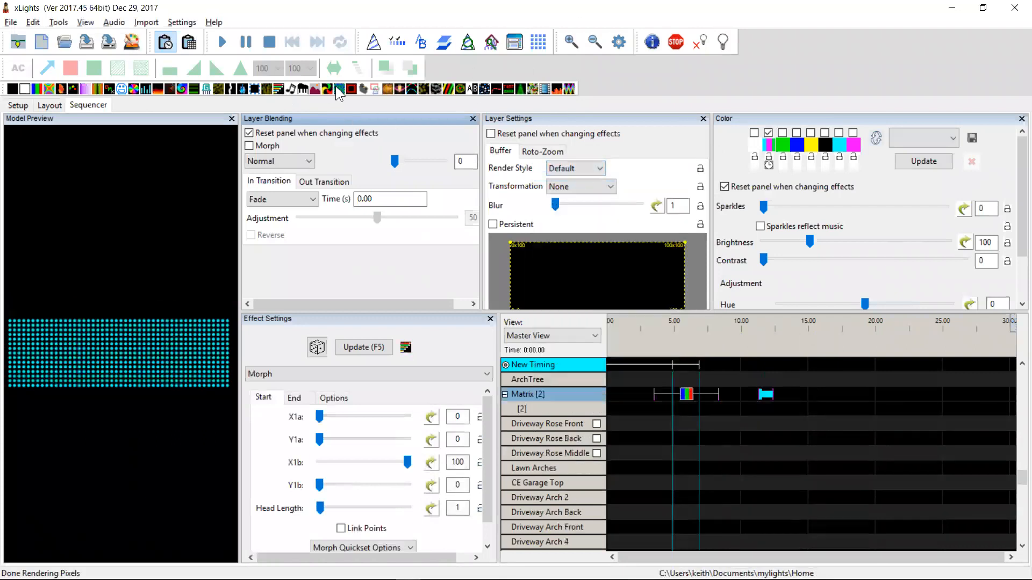
{"action": "left_click_drag", "start_coordinate": [340, 89], "coordinate": [729, 409]}
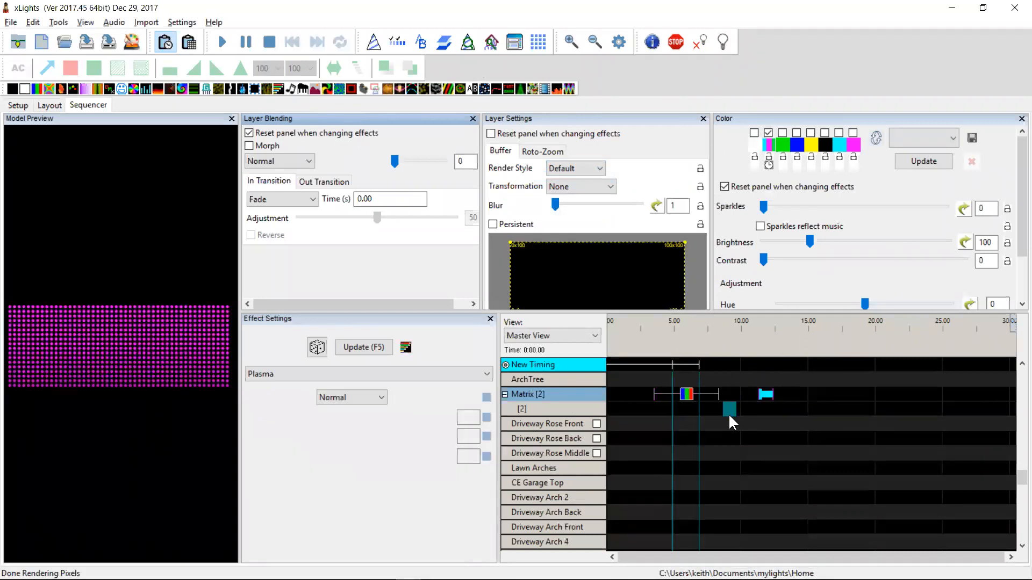
Delete all effects on the Matrix model
{"action": "right_click", "coordinate": [537, 394]}
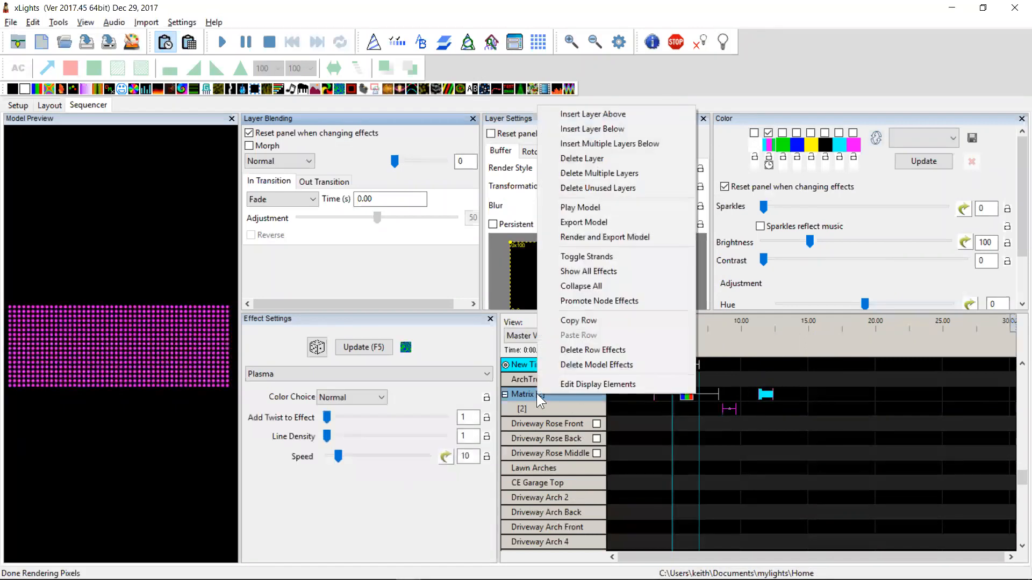
{"action": "left_click", "coordinate": [593, 365]}
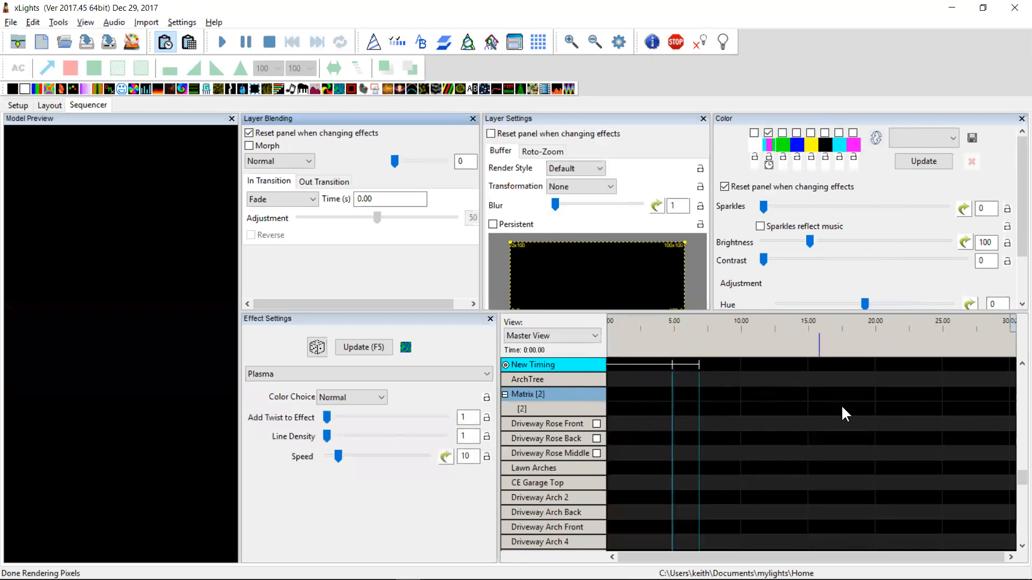
Insert multiple layers below the Matrix model's second layer, giving it four layers
{"action": "right_click", "coordinate": [566, 404]}
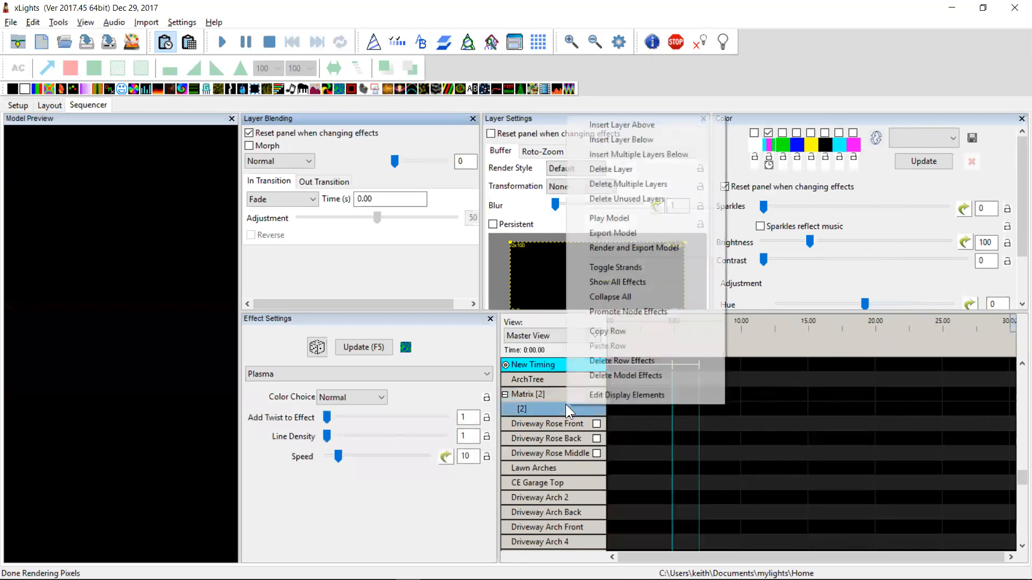
{"action": "left_click", "coordinate": [621, 154]}
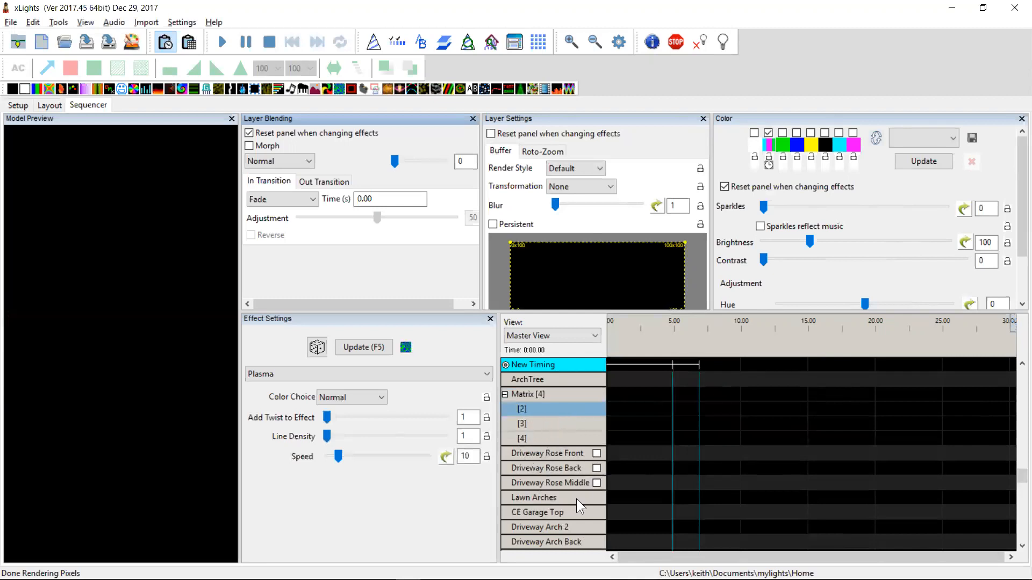
Switch to the changelog and highlight the entry warning 32-bit Windows users to move to 64 bit
{"action": "key", "text": "alt+Tab"}
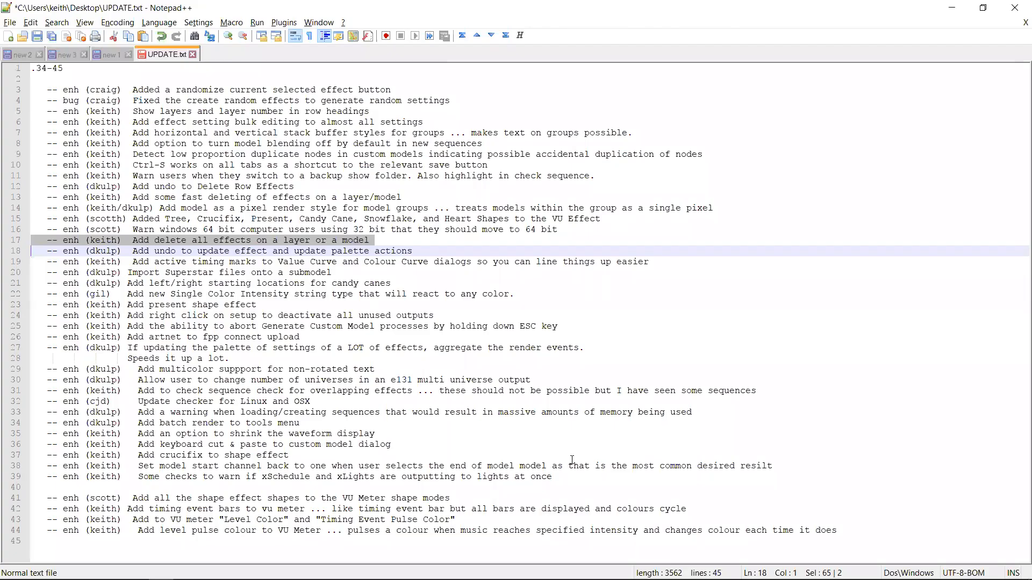
{"action": "key", "text": "Up"}
{"action": "key", "text": "Up"}
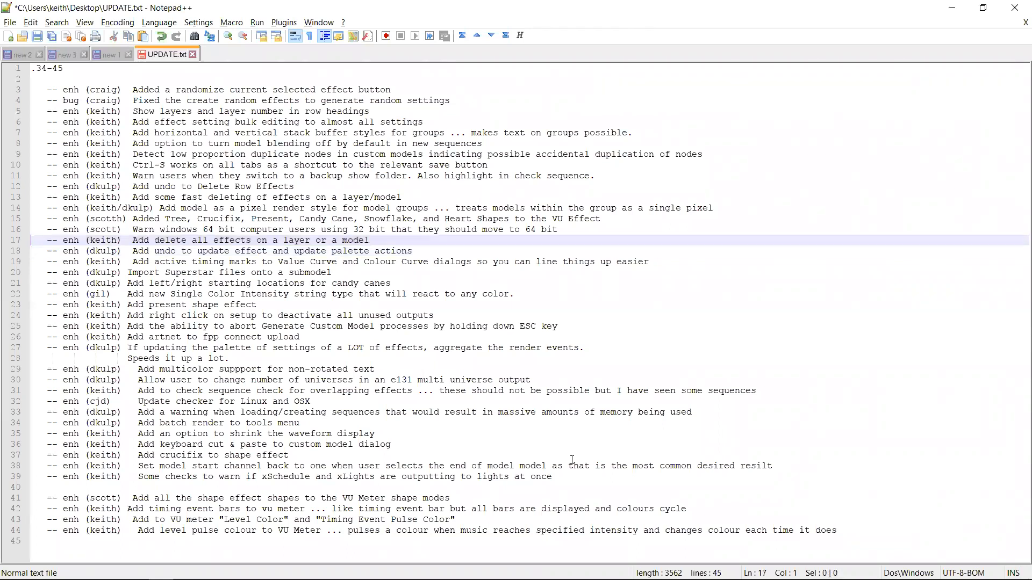
{"action": "key", "text": "shift+Down"}
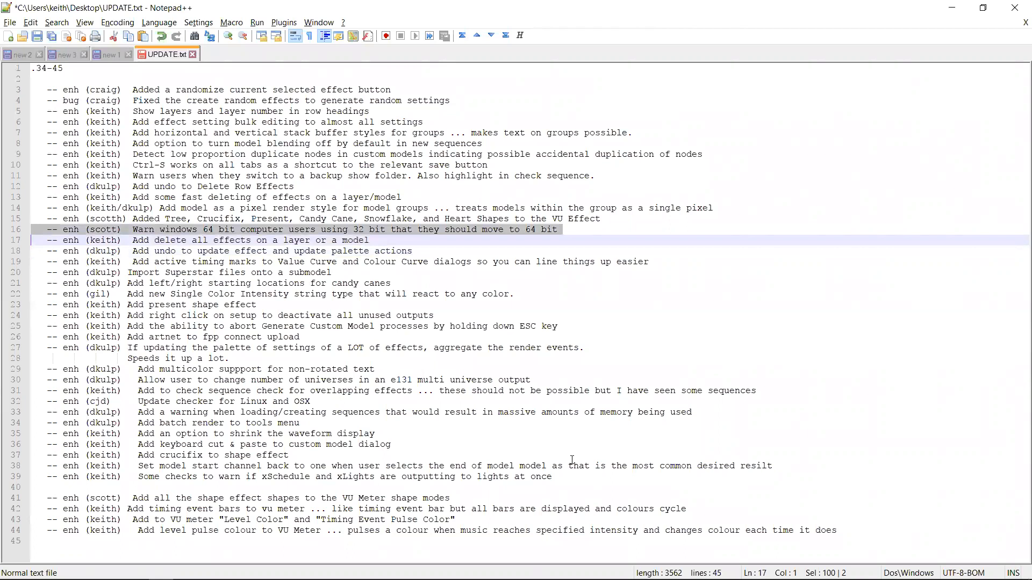
{"action": "key", "text": "Down"}
{"action": "key", "text": "Up"}
{"action": "key", "text": "Up"}
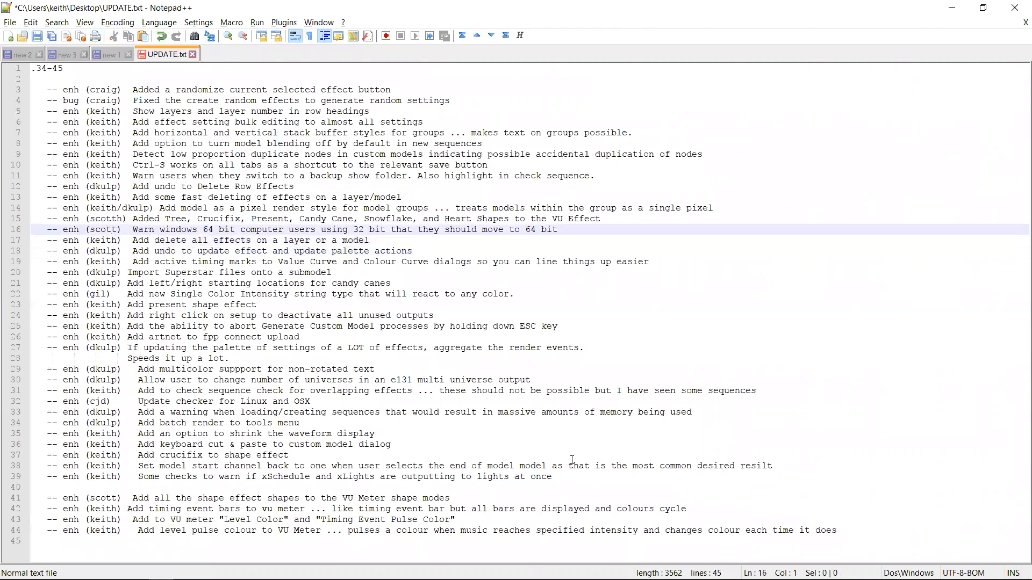
{"action": "key", "text": "shift+Down"}
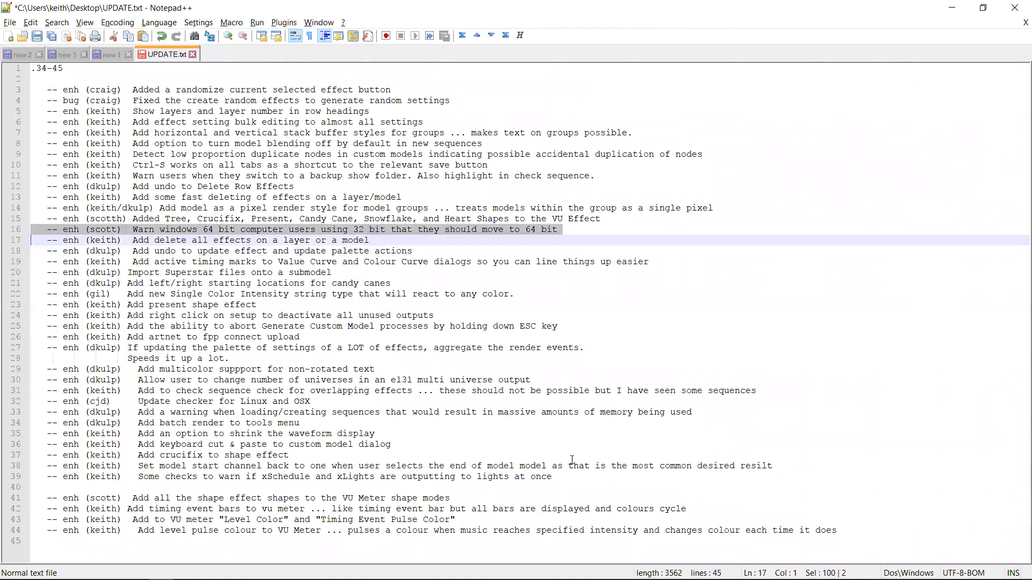
{"action": "key", "text": "Down"}
{"action": "key", "text": "Up"}
{"action": "key", "text": "Up"}
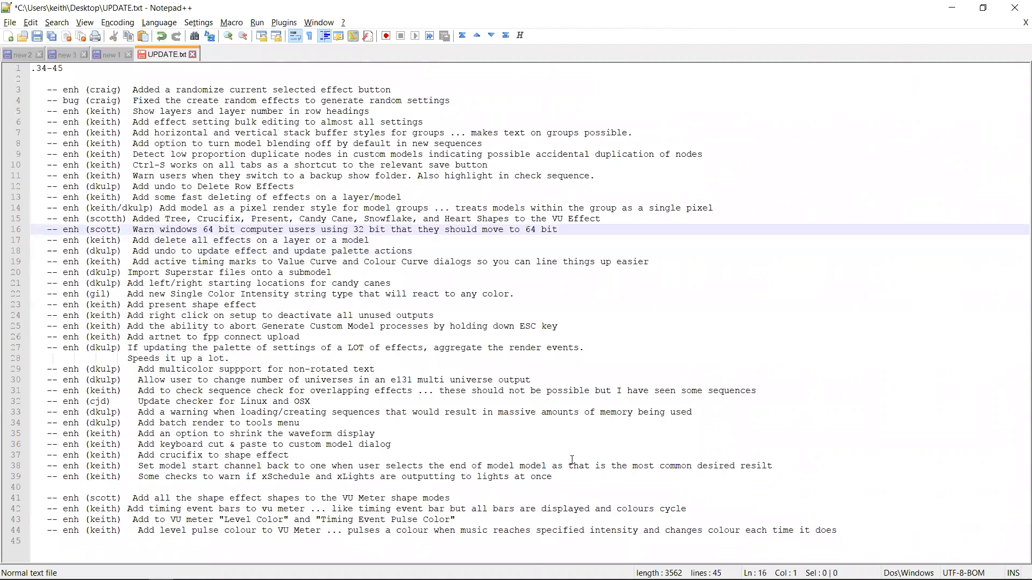
{"action": "key", "text": "shift+Down"}
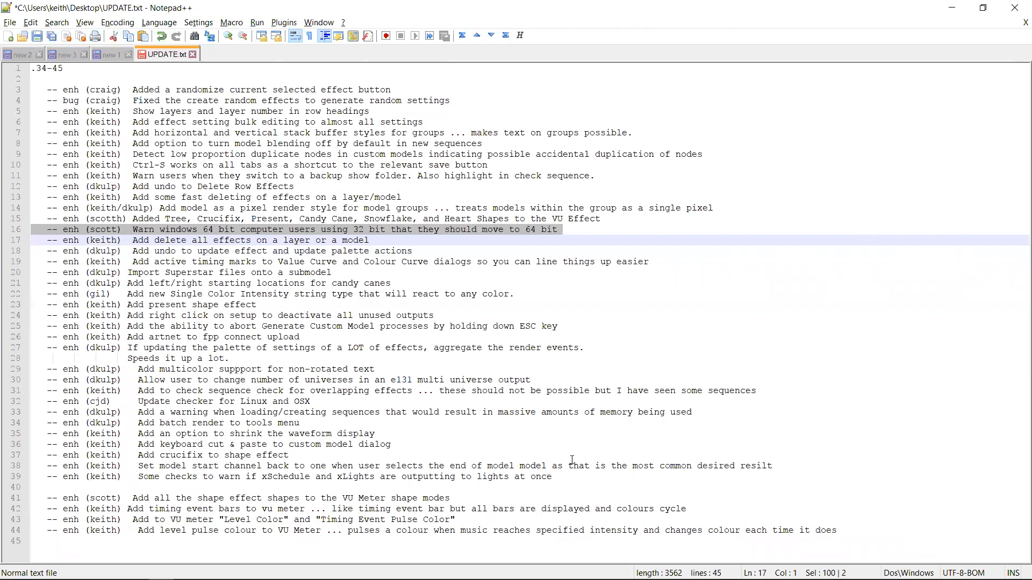
Highlight the changelog entry about new Tree, Crucifix, Present, Candy Cane, Snowflake and Heart shapes for the VU effect
{"action": "key", "text": "Up"}
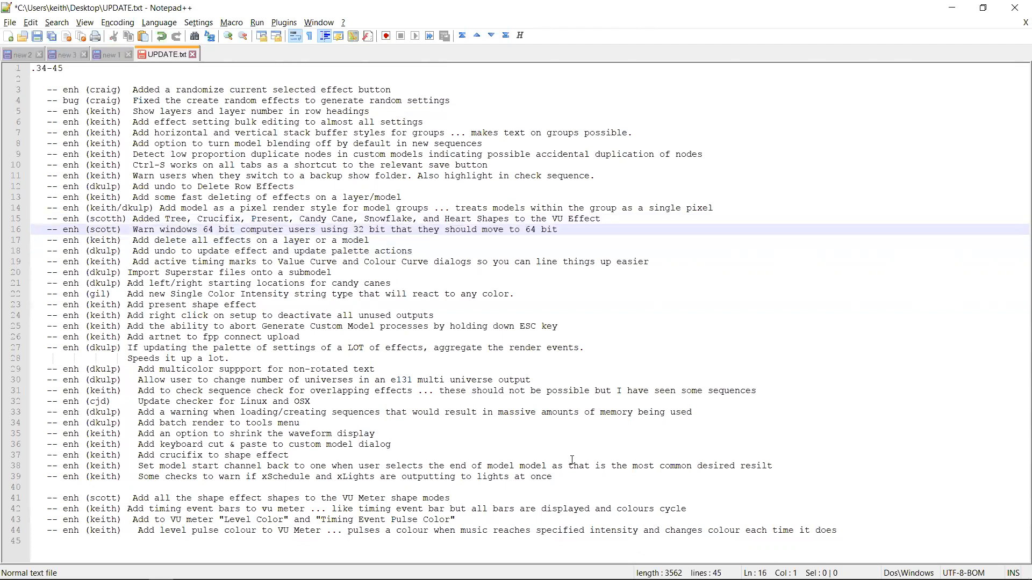
{"action": "key", "text": "Up"}
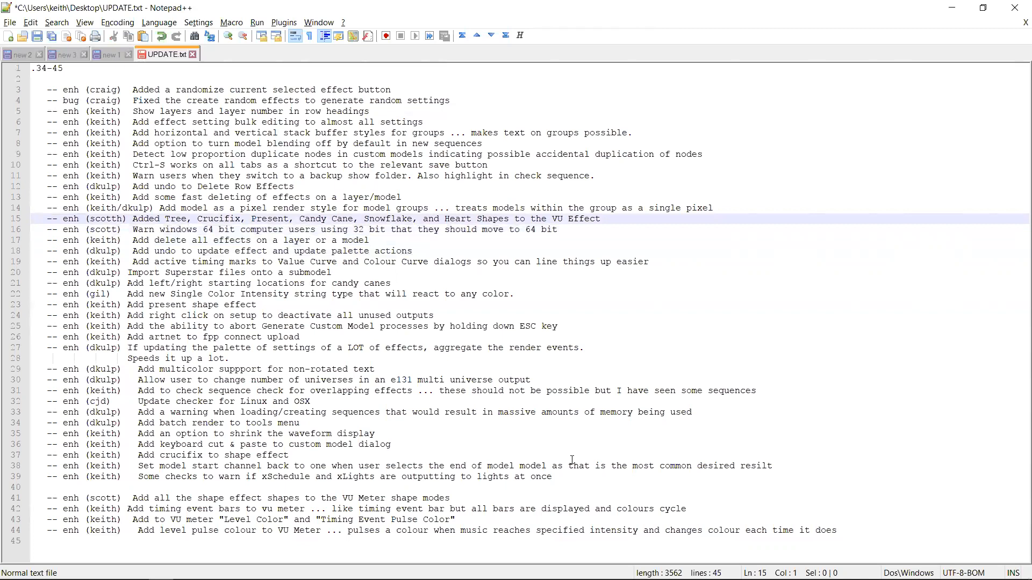
{"action": "key", "text": "shift+Down"}
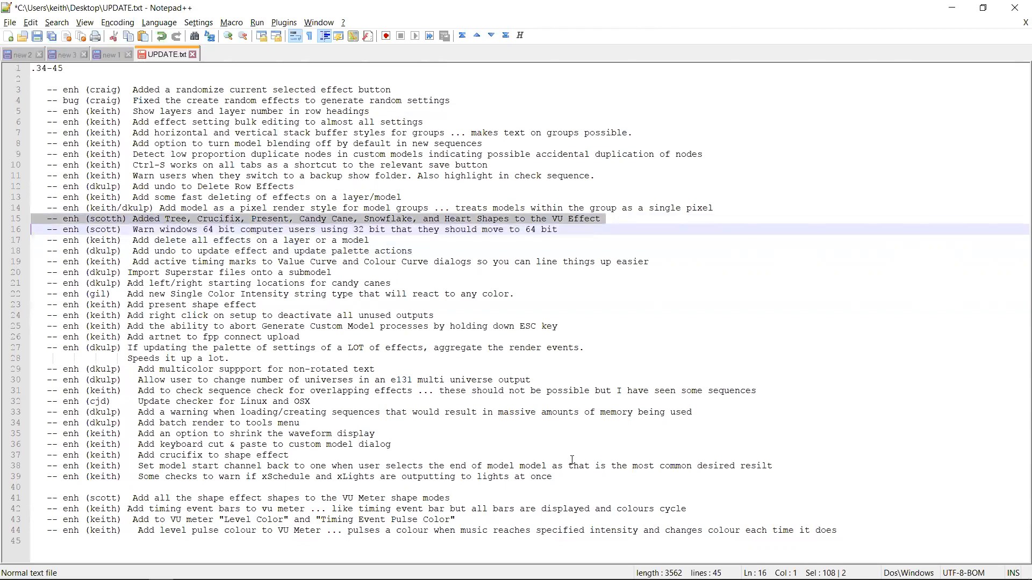
{"action": "key", "text": "Down"}
{"action": "key", "text": "Up"}
{"action": "key", "text": "Up"}
{"action": "key", "text": "shift+Down"}
{"action": "key", "text": "Up"}
{"action": "key", "text": "Down"}
{"action": "key", "text": "Up"}
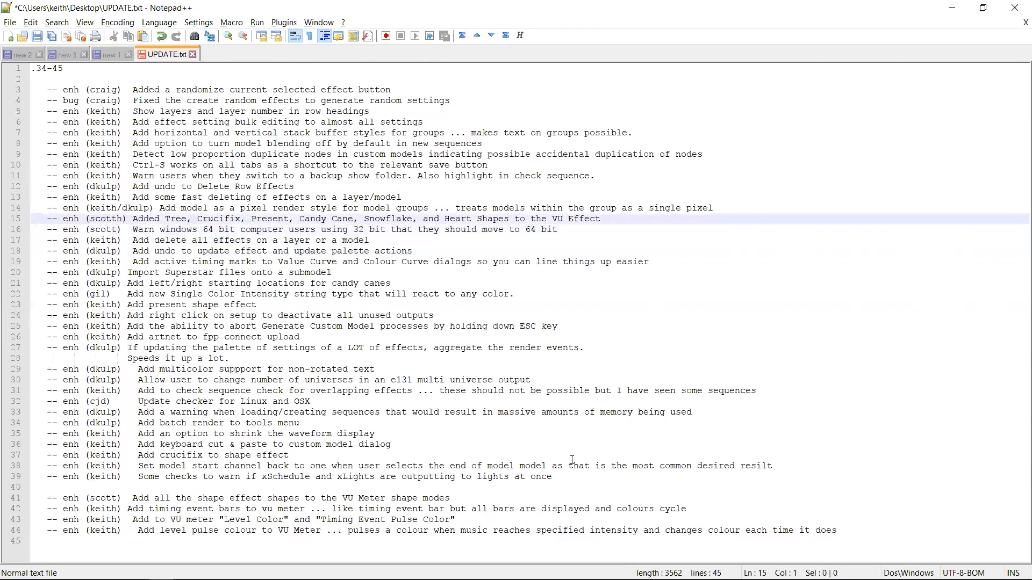
Highlight the entry about the model-as-a-pixel render style for model groups, then return to xLights
{"action": "key", "text": "Up"}
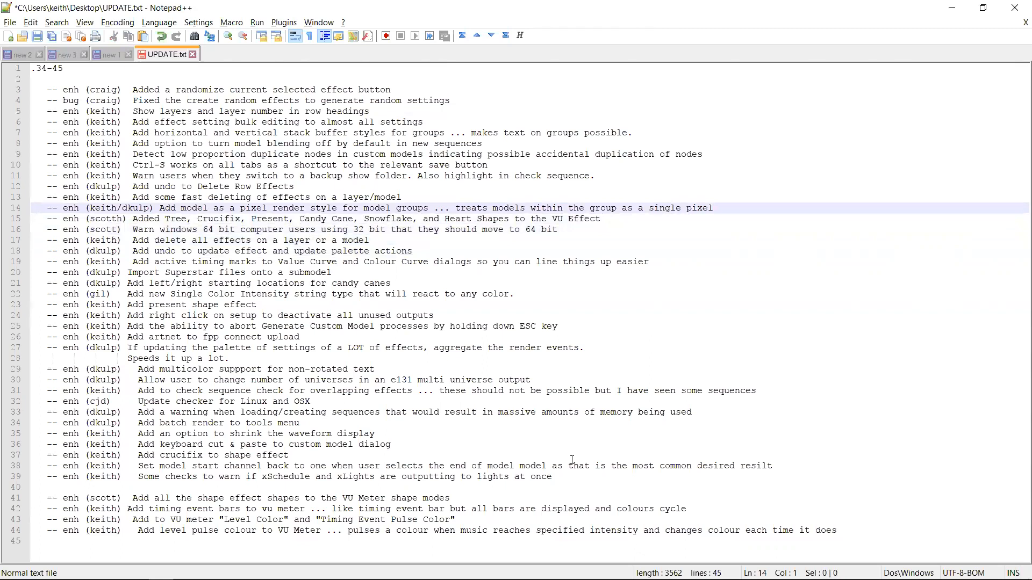
{"action": "key", "text": "shift+Down"}
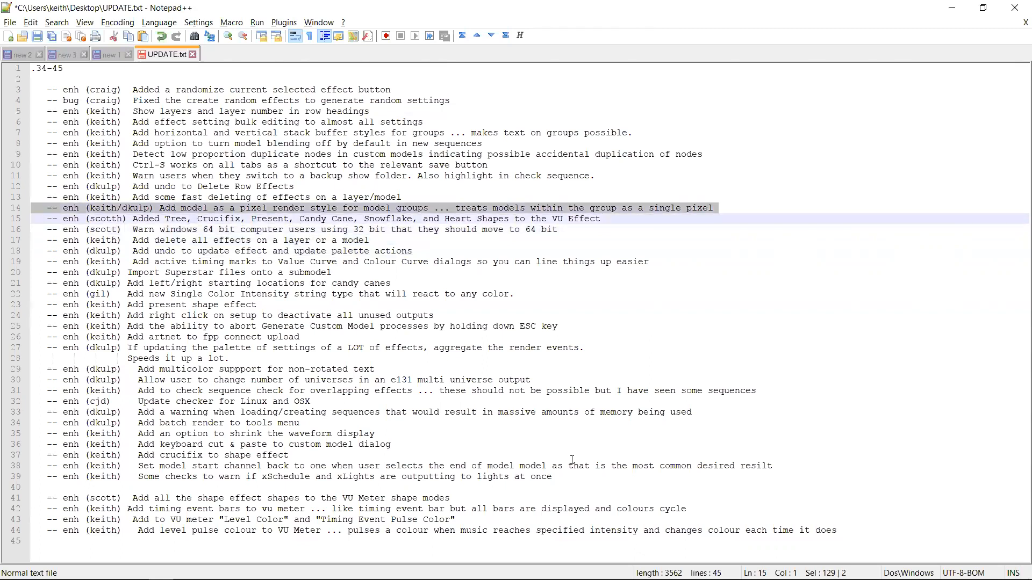
{"action": "key", "text": "alt+Tab"}
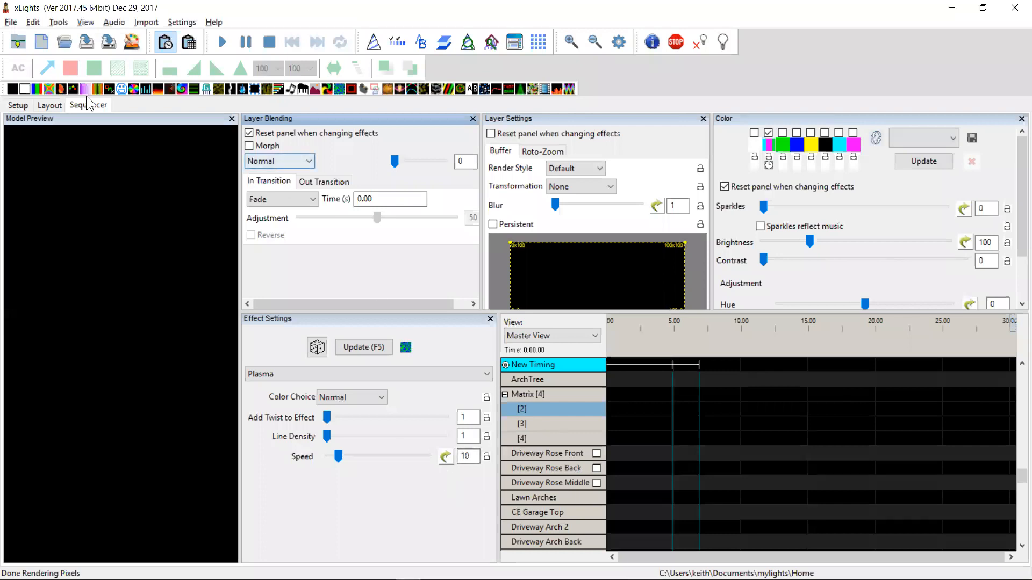
Inspect the Big Tree With Star group in the layout, then go back to the sequencer
{"action": "left_click", "coordinate": [43, 105]}
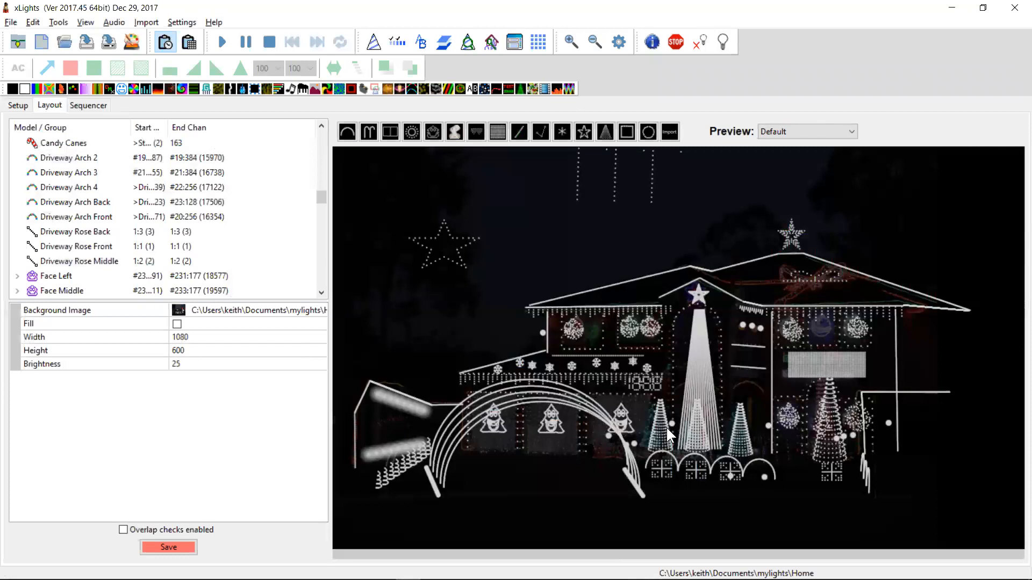
{"action": "left_click_drag", "start_coordinate": [320, 200], "coordinate": [325, 151]}
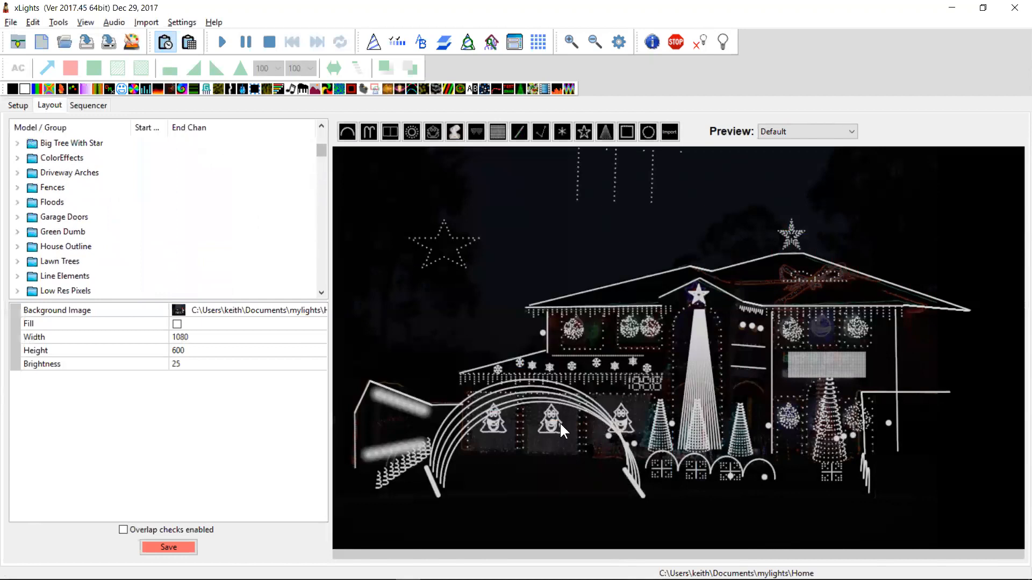
{"action": "left_click", "coordinate": [80, 143]}
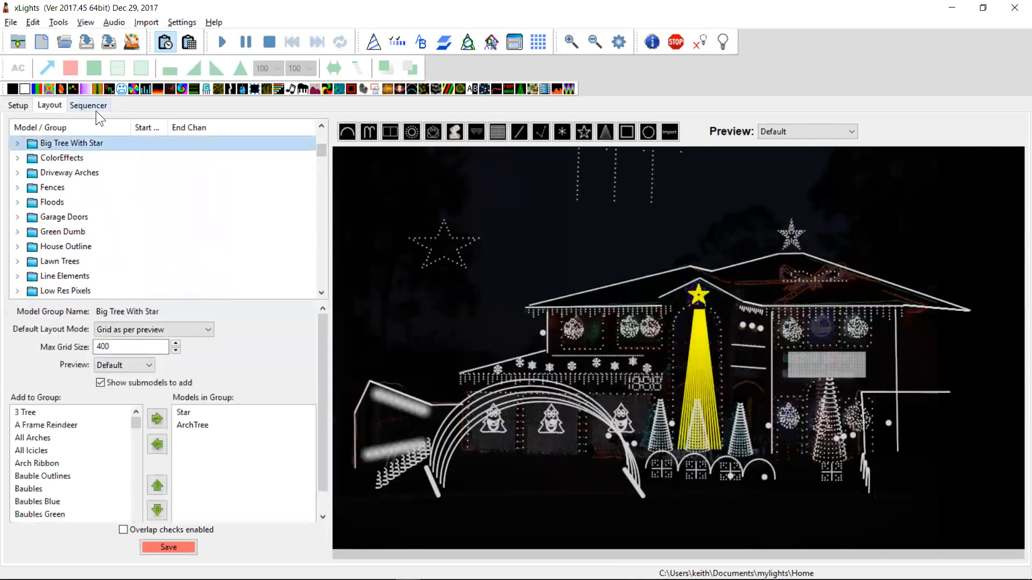
{"action": "left_click", "coordinate": [92, 104]}
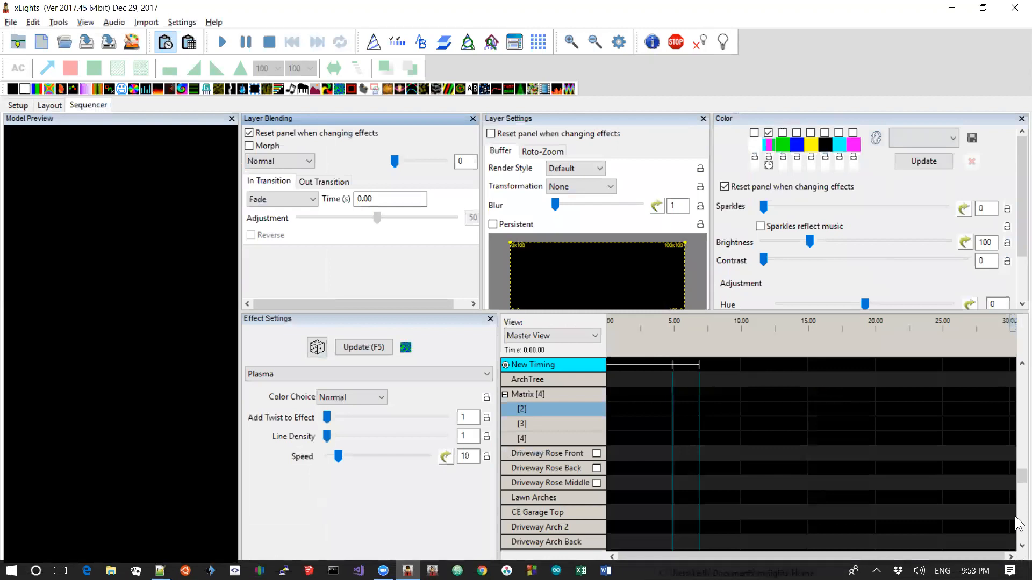
Add a Bars effect on the Snowflakes group row from about 8 to 14 seconds
{"action": "left_click_drag", "start_coordinate": [1017, 478], "coordinate": [1017, 394]}
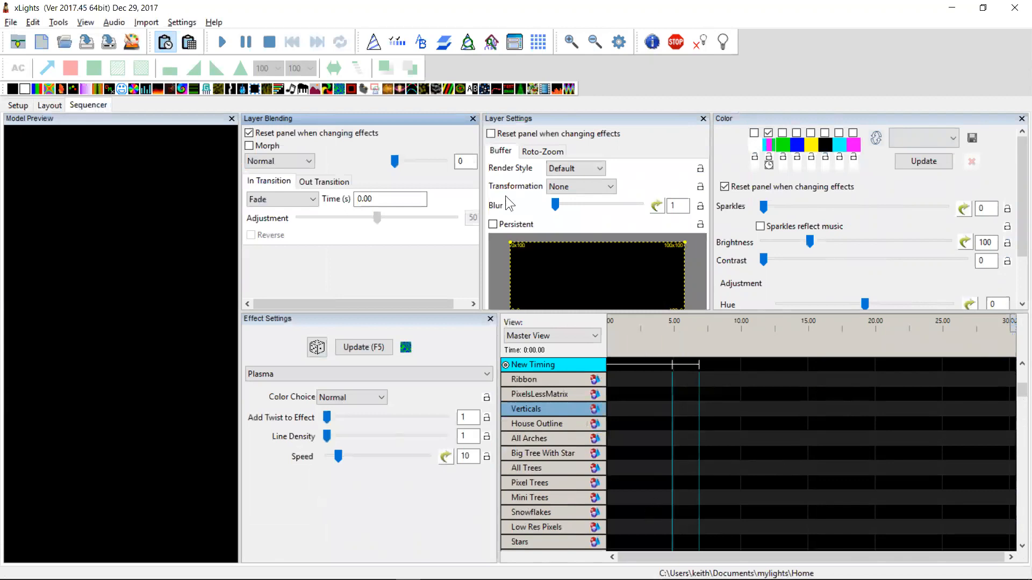
{"action": "left_click_drag", "start_coordinate": [45, 92], "coordinate": [795, 513]}
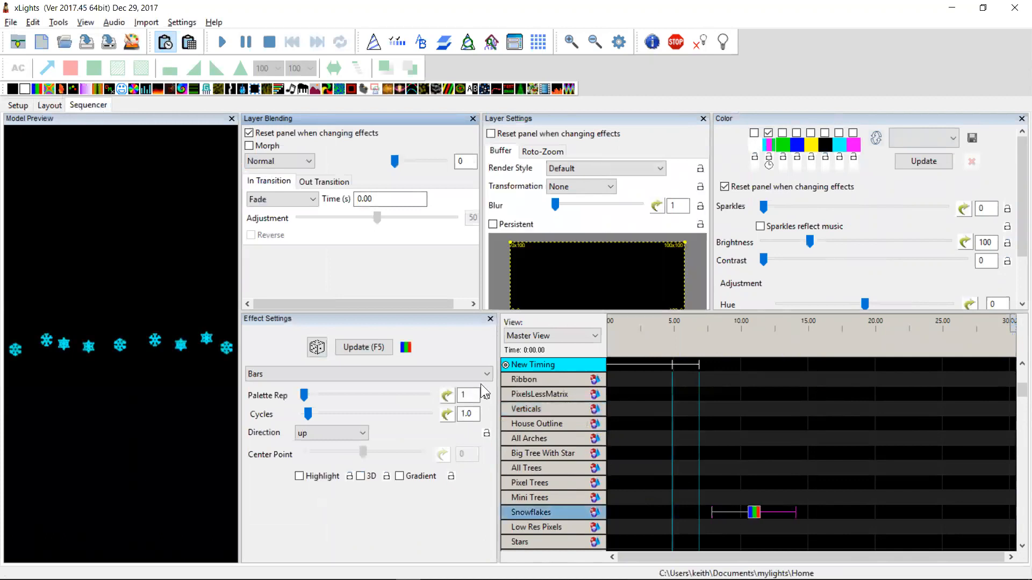
Set the Bars effect's direction to Right
{"action": "left_click", "coordinate": [334, 431]}
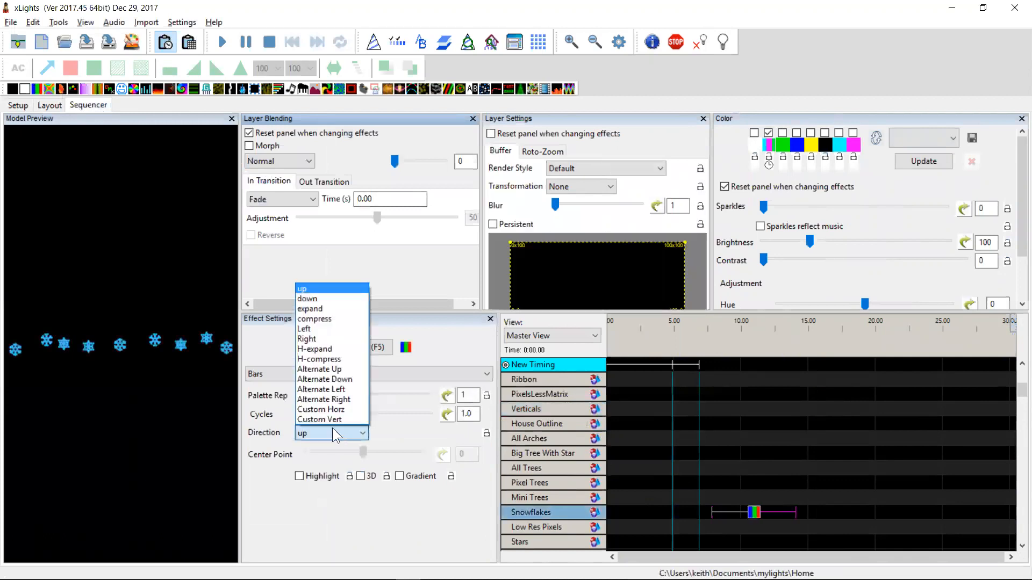
{"action": "left_click", "coordinate": [318, 340]}
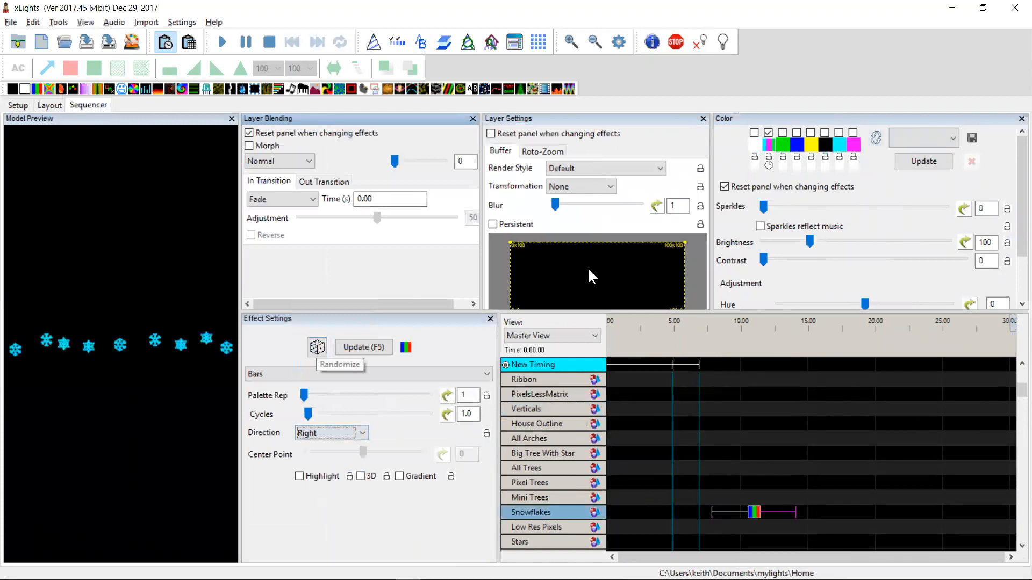
Change the effect's colour palette to green, blue and yellow, turning off the previously selected colour
{"action": "left_click", "coordinate": [769, 133]}
{"action": "left_click", "coordinate": [782, 133]}
{"action": "left_click", "coordinate": [796, 132]}
{"action": "left_click", "coordinate": [811, 134]}
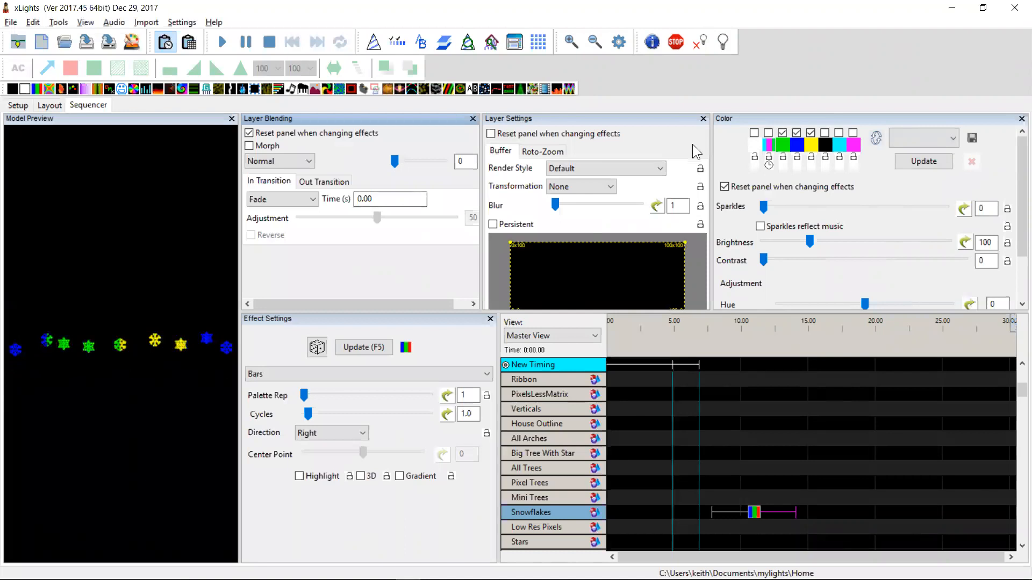
Set the effect's render style to Single Line Model As A Pixel
{"action": "left_click", "coordinate": [656, 168]}
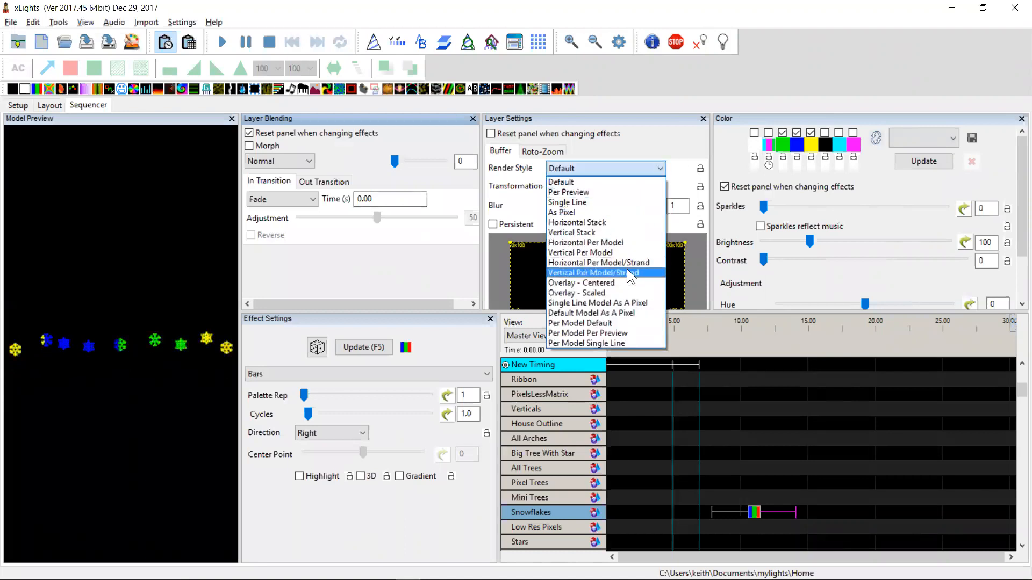
{"action": "left_click", "coordinate": [612, 302]}
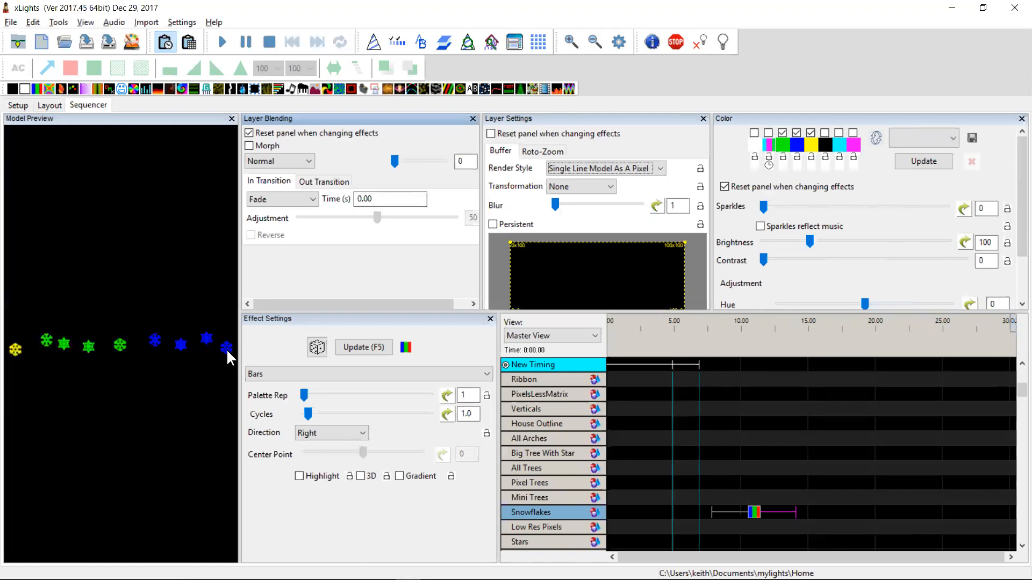
Set the effect's render style to Default Model As A Pixel
{"action": "left_click", "coordinate": [613, 170]}
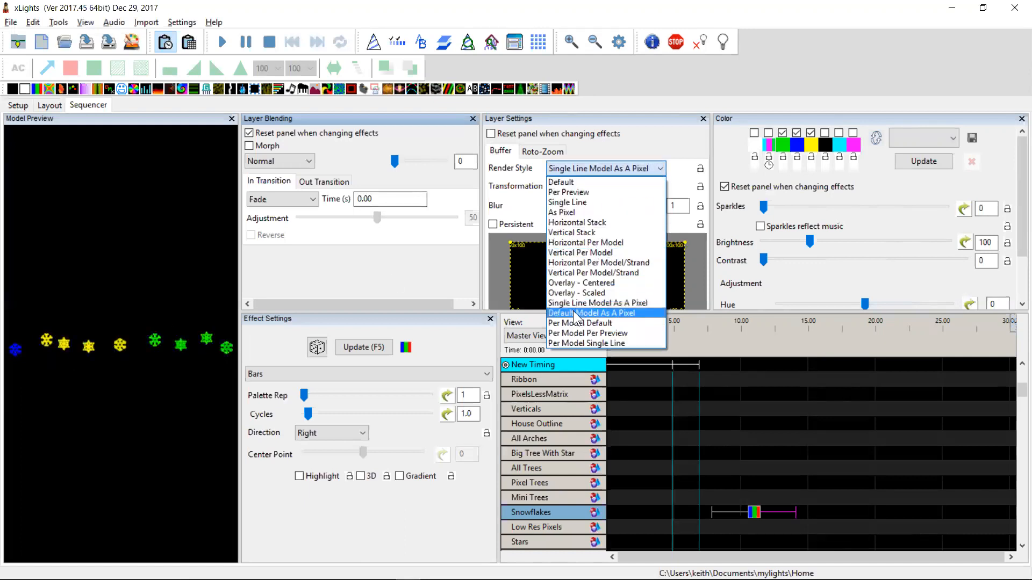
{"action": "left_click", "coordinate": [591, 312]}
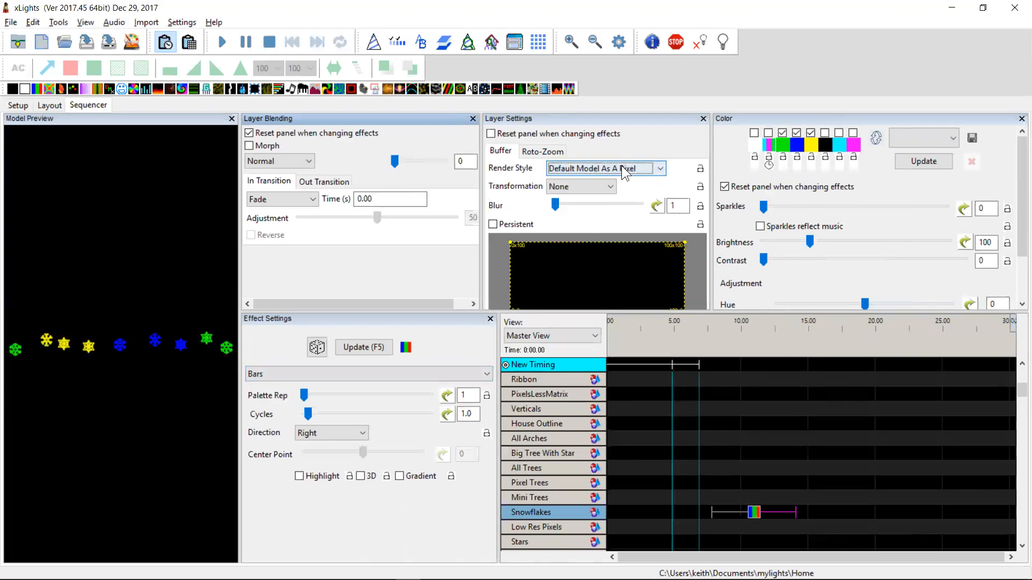
Switch to the changelog and highlight the entry about fast deleting of effects on a layer or model
{"action": "key", "text": "alt+Tab"}
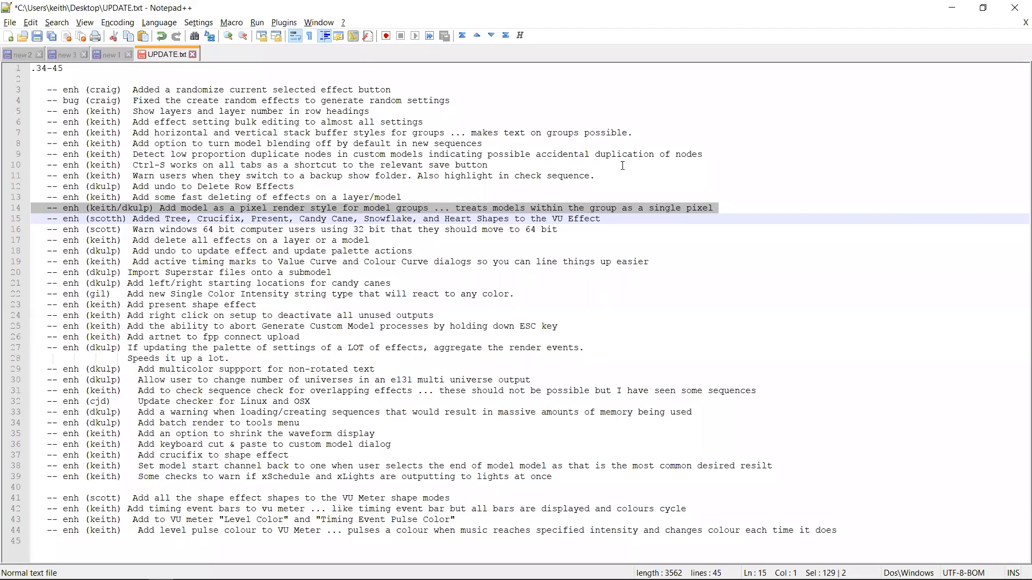
{"action": "key", "text": "Up"}
{"action": "key", "text": "Down"}
{"action": "key", "text": "Up"}
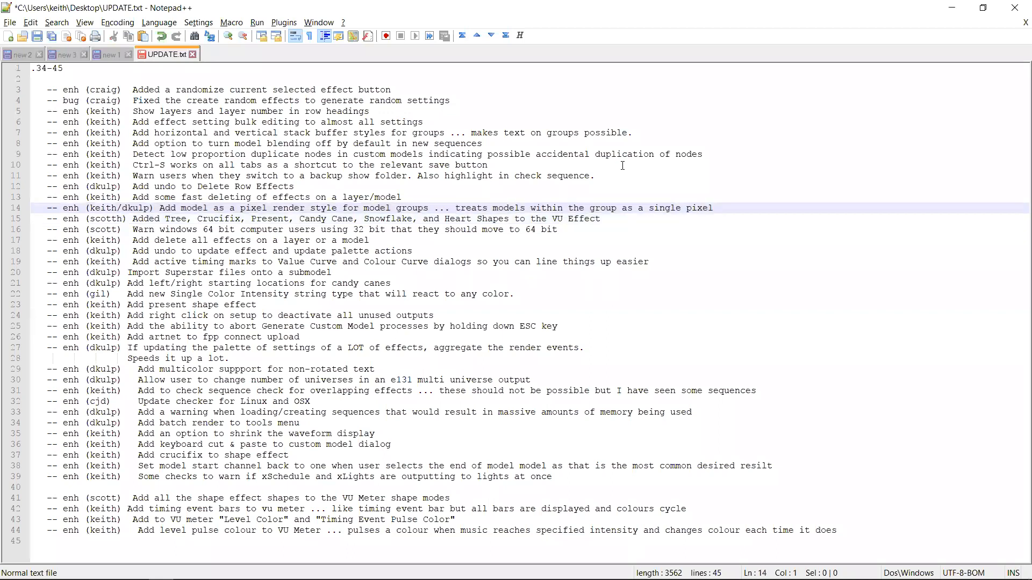
{"action": "key", "text": "shift+Up"}
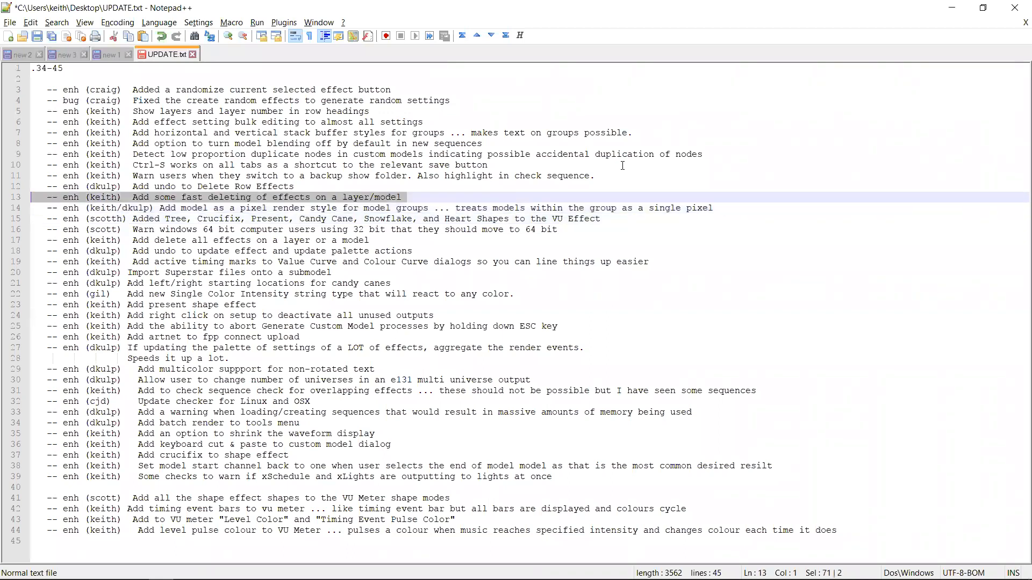
{"action": "key", "text": "Left"}
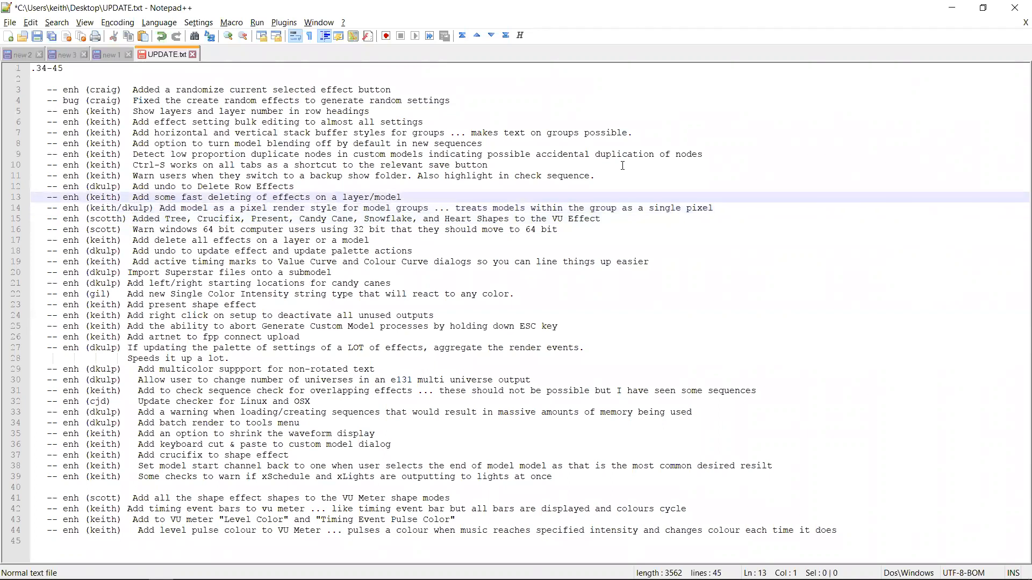
Highlight the changelog entry about warning users when they switch to a backup show folder
{"action": "key", "text": "shift+Up"}
{"action": "key", "text": "alt+Tab"}
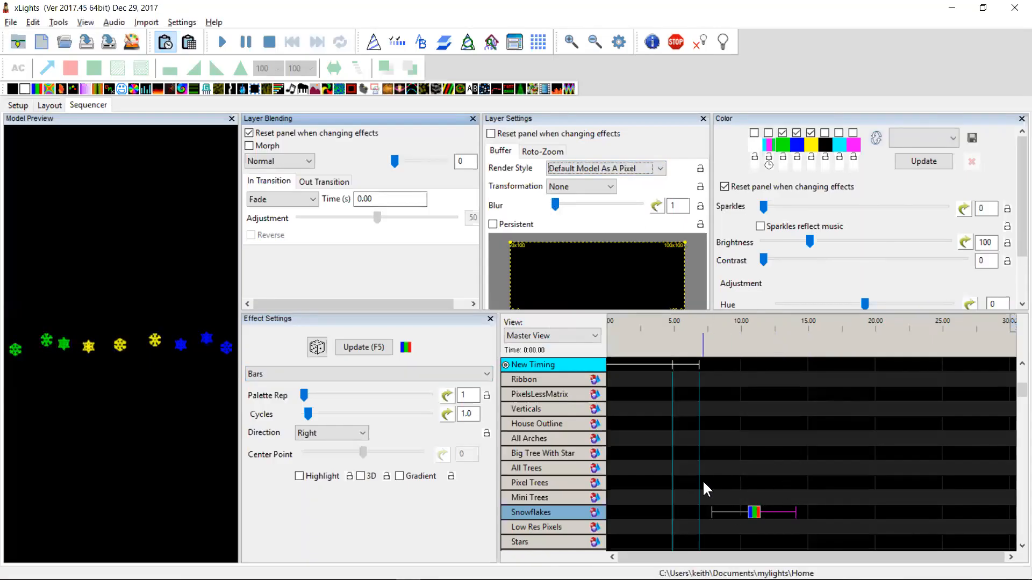
{"action": "key", "text": "alt+Tab"}
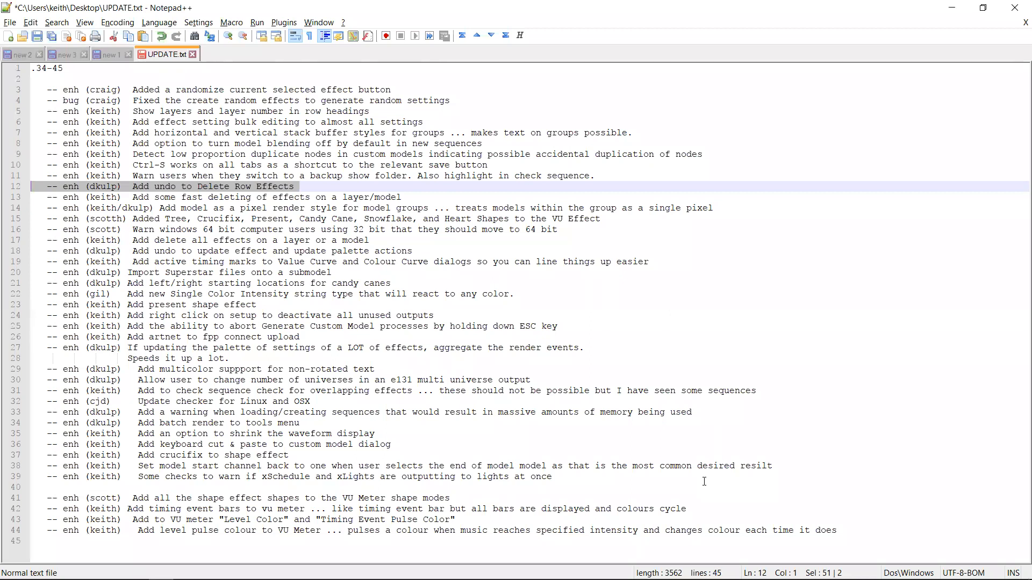
{"action": "key", "text": "Up"}
{"action": "key", "text": "shift+Down"}
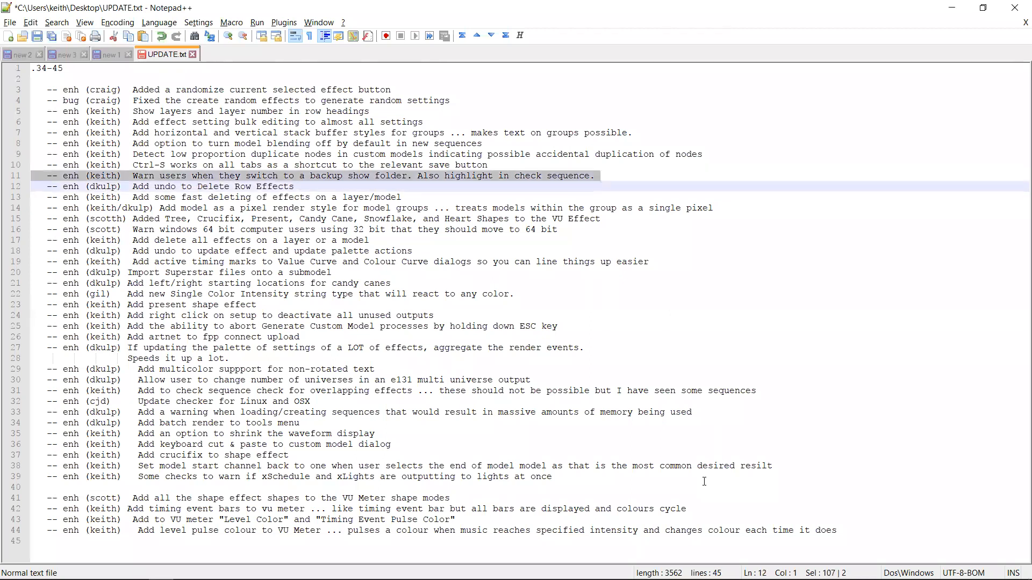
{"action": "key", "text": "alt+Tab"}
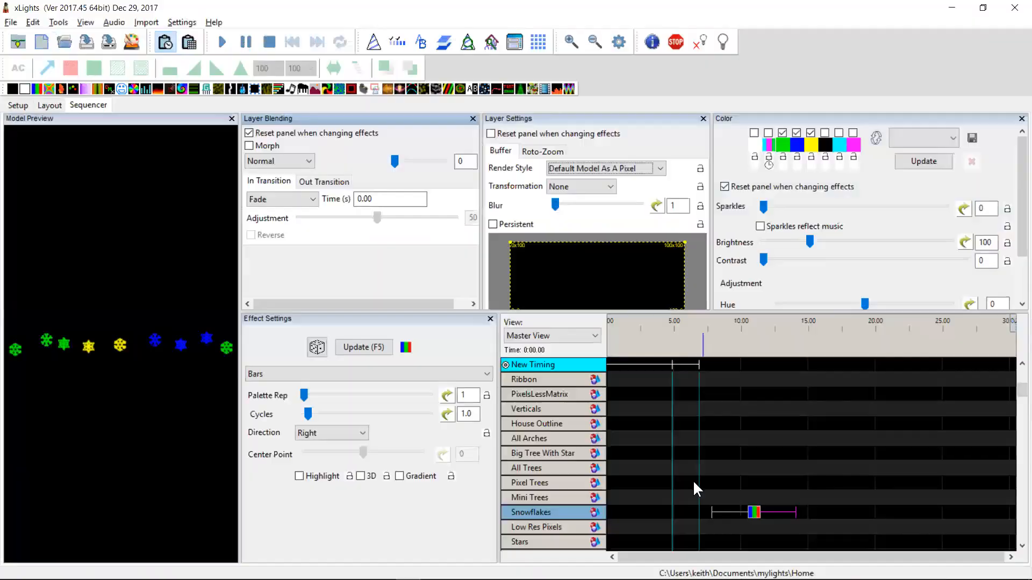
{"action": "left_click", "coordinate": [18, 106]}
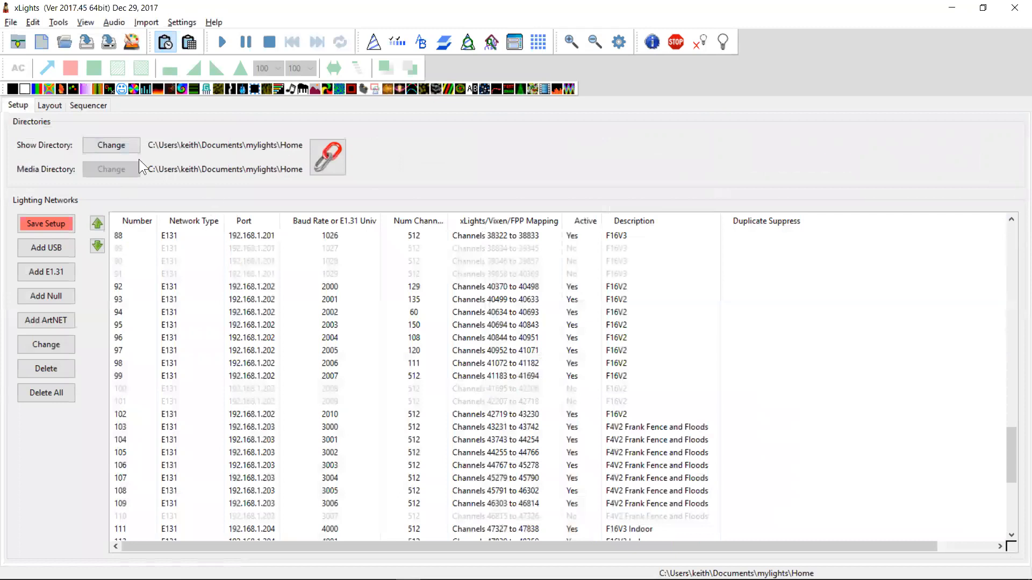
{"action": "left_click", "coordinate": [111, 146]}
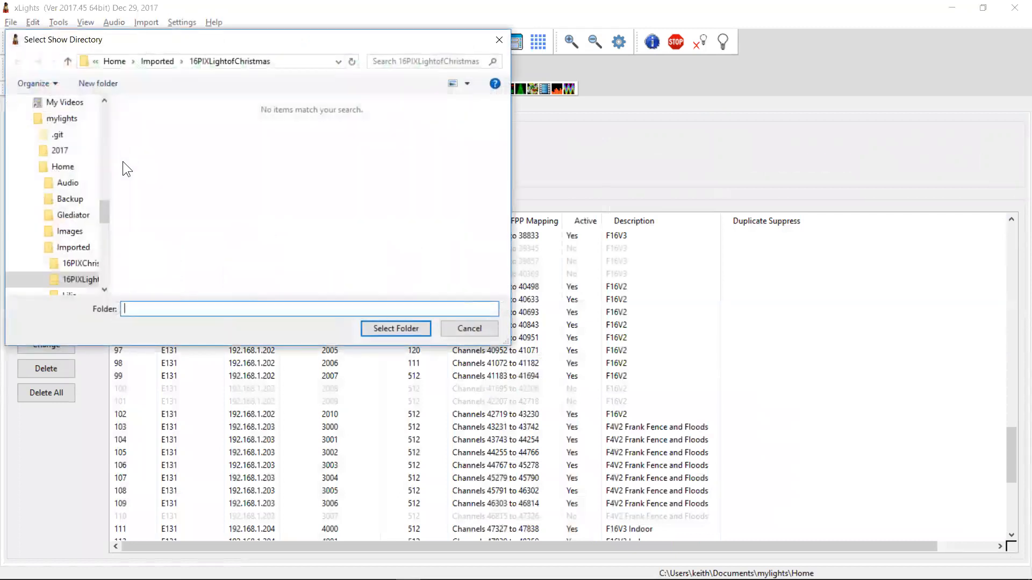
{"action": "left_click", "coordinate": [118, 60]}
{"action": "left_click", "coordinate": [160, 138]}
{"action": "double_click", "coordinate": [159, 137]}
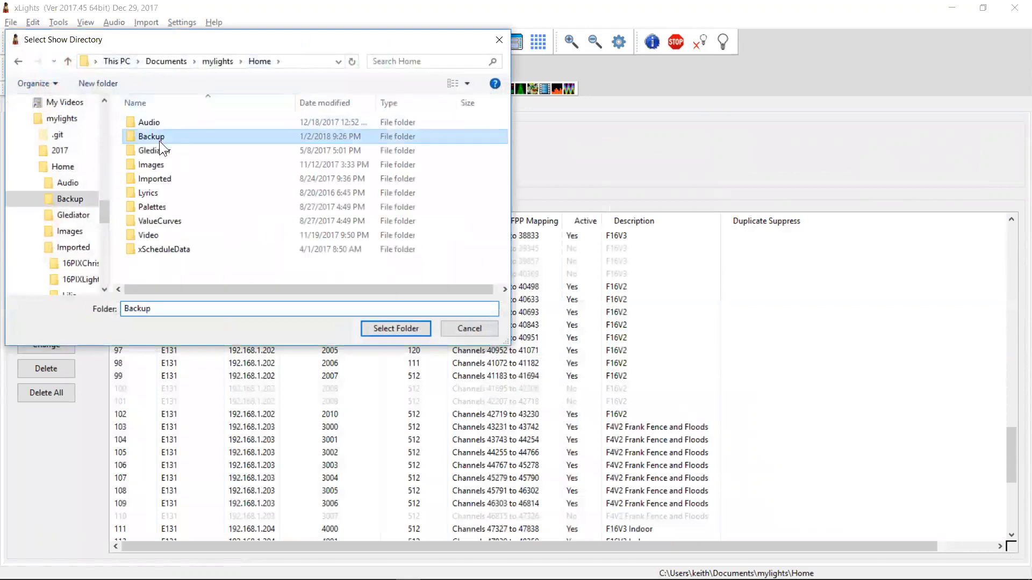
{"action": "double_click", "coordinate": [193, 193]}
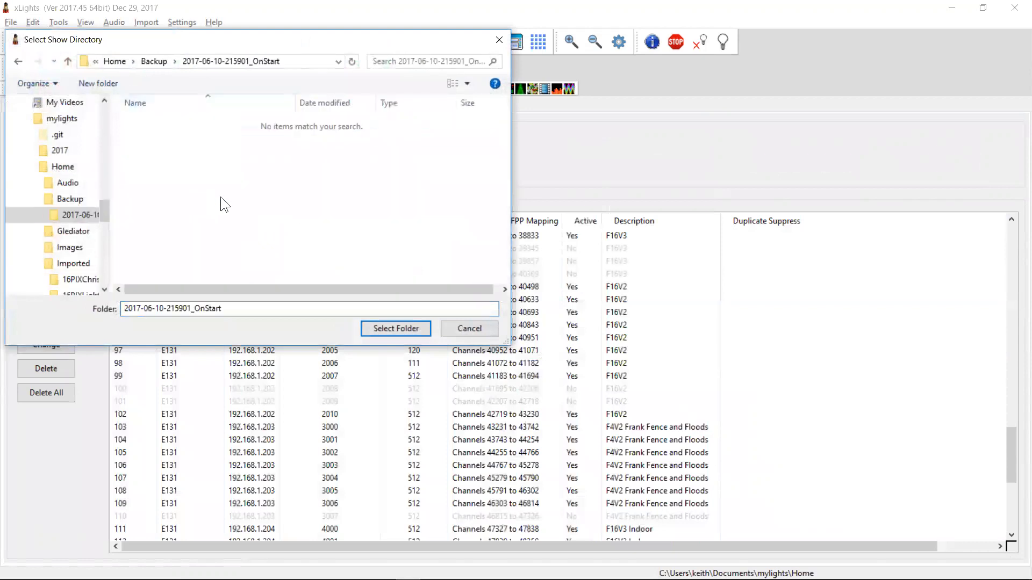
{"action": "left_click", "coordinate": [399, 327]}
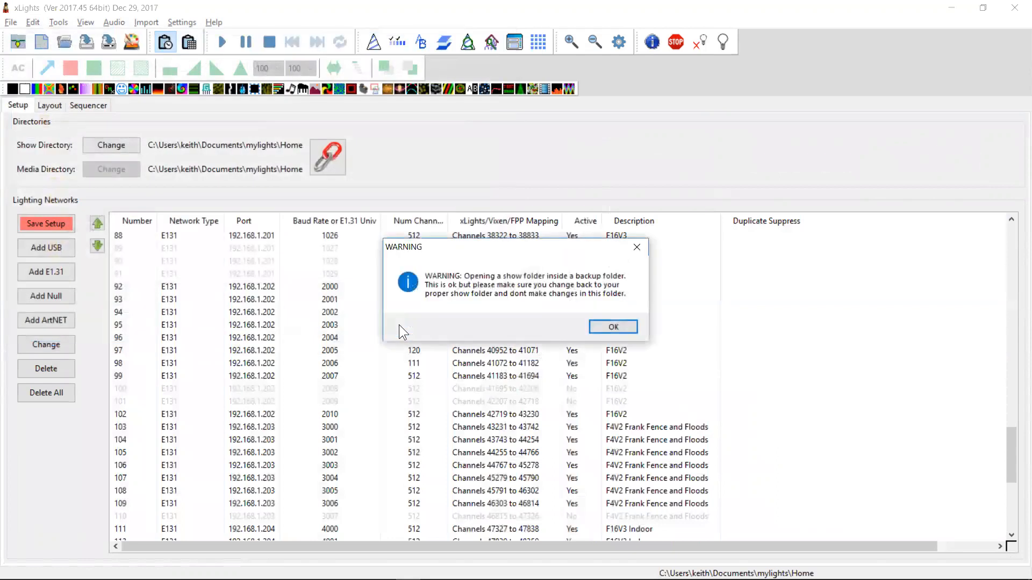
Acknowledge the backup-folder warning and discard the unsaved sequence, layout and network changes
{"action": "left_click_drag", "start_coordinate": [500, 247], "coordinate": [414, 227]}
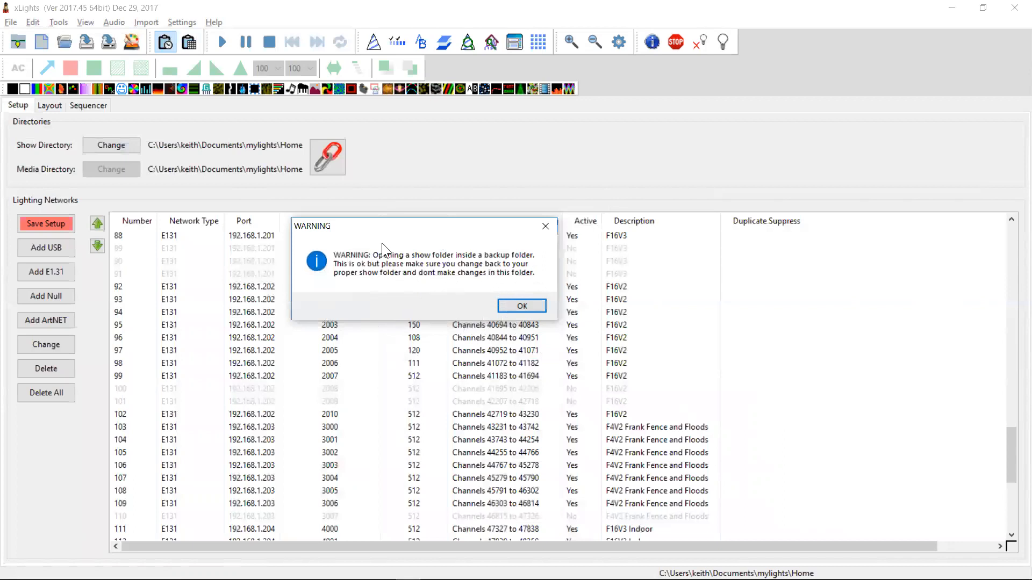
{"action": "left_click", "coordinate": [533, 308]}
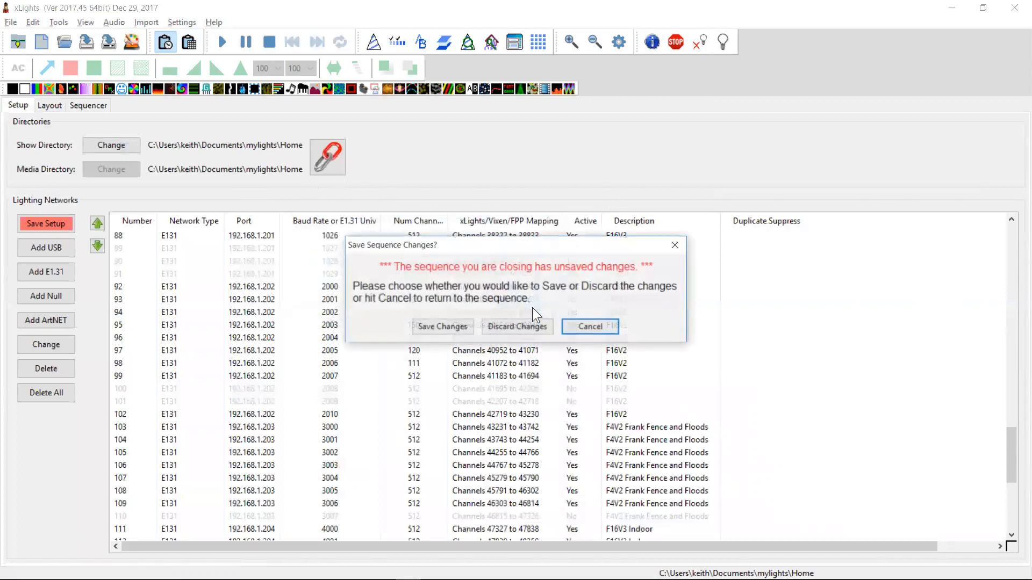
{"action": "left_click", "coordinate": [541, 323]}
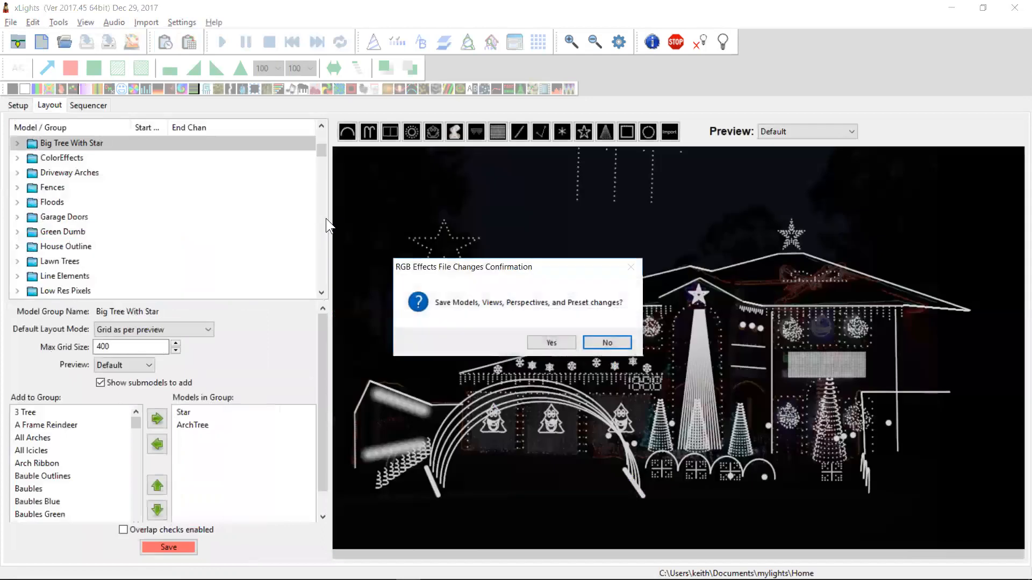
{"action": "left_click", "coordinate": [609, 343]}
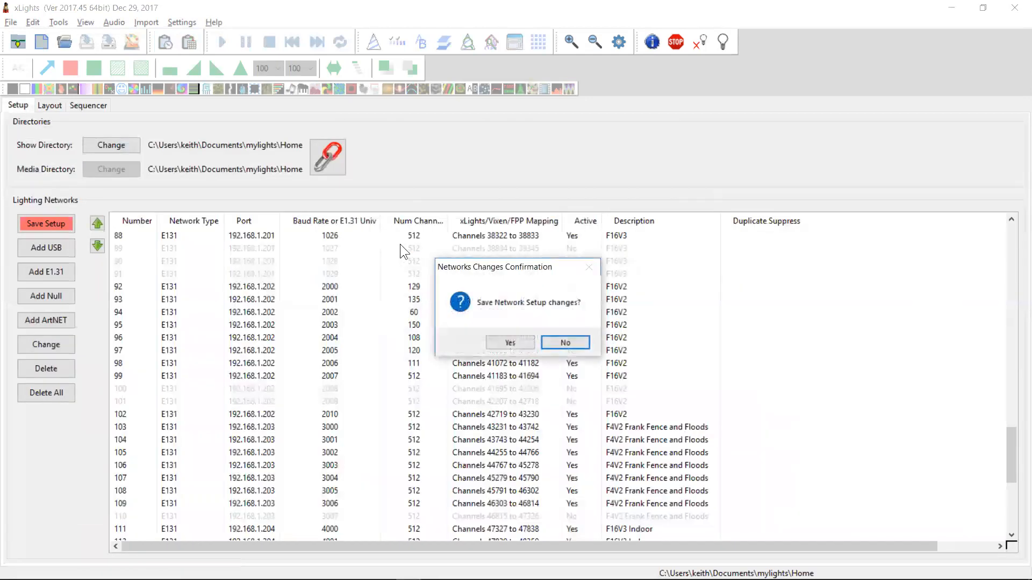
{"action": "left_click", "coordinate": [562, 343]}
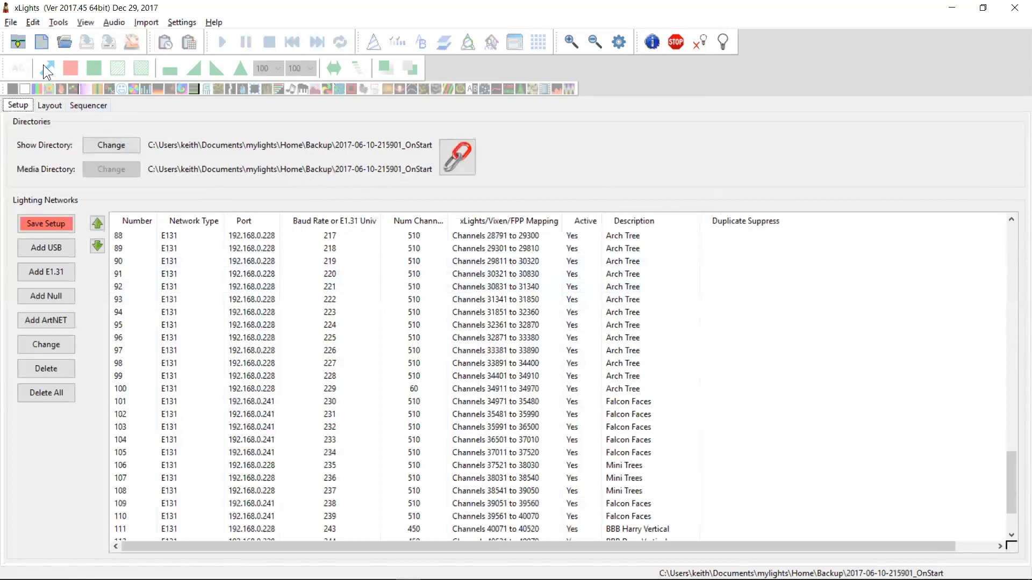
Switch the show folder back to C:\Users\keith\Documents\mylights\Home from the recent folders list
{"action": "left_click", "coordinate": [10, 22]}
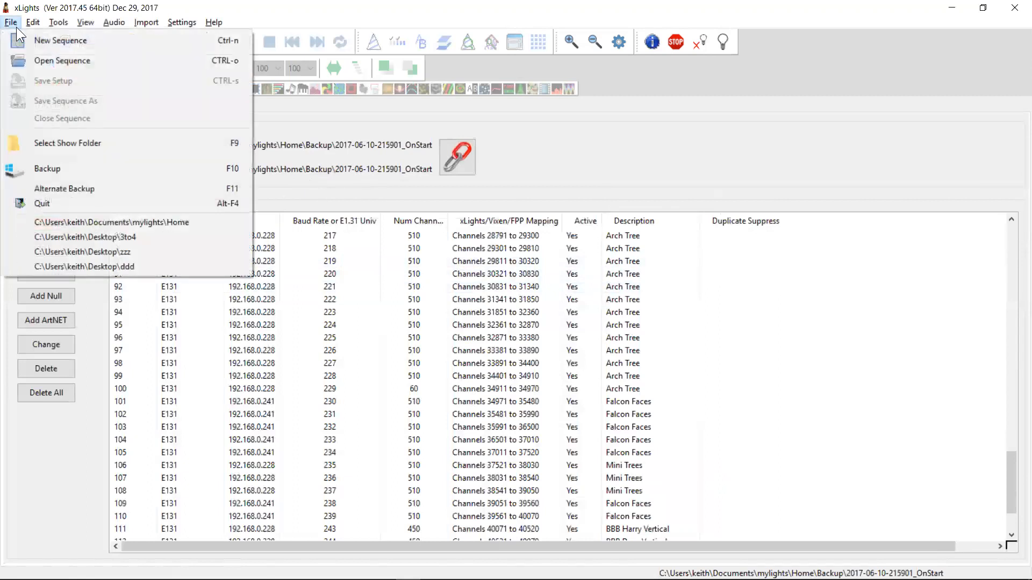
{"action": "left_click", "coordinate": [84, 222]}
{"action": "key", "text": "alt+Tab"}
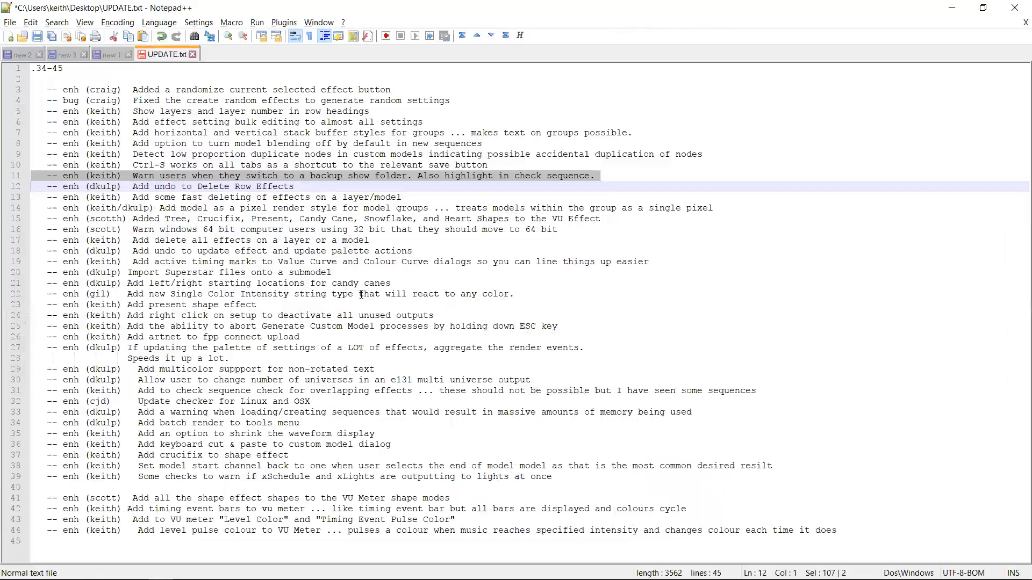
{"action": "key", "text": "Up"}
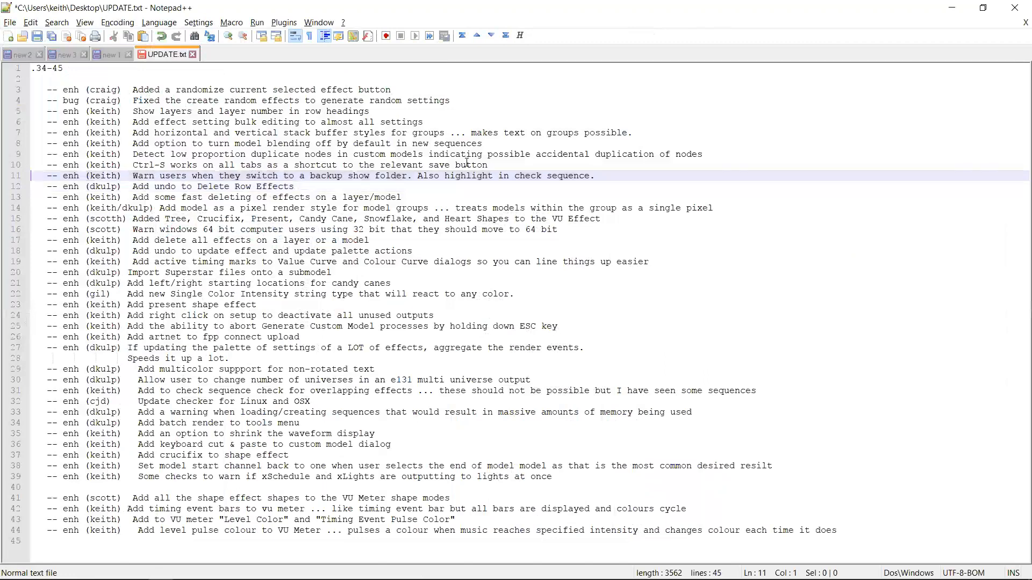
{"action": "key", "text": "alt+Tab"}
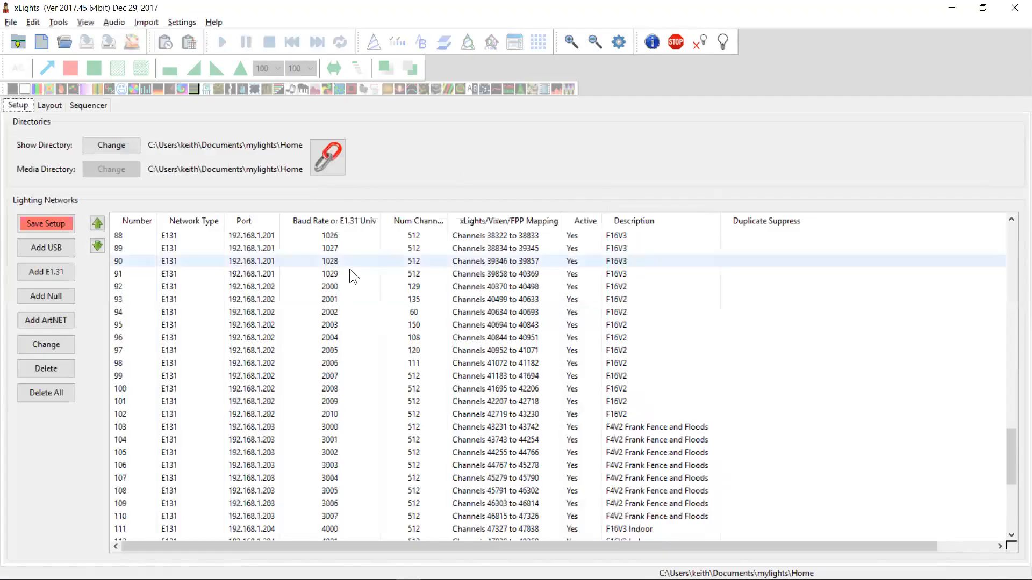
Select a driveway arch in the layout and save the layout, then save the network setup from its tab
{"action": "left_click", "coordinate": [399, 295]}
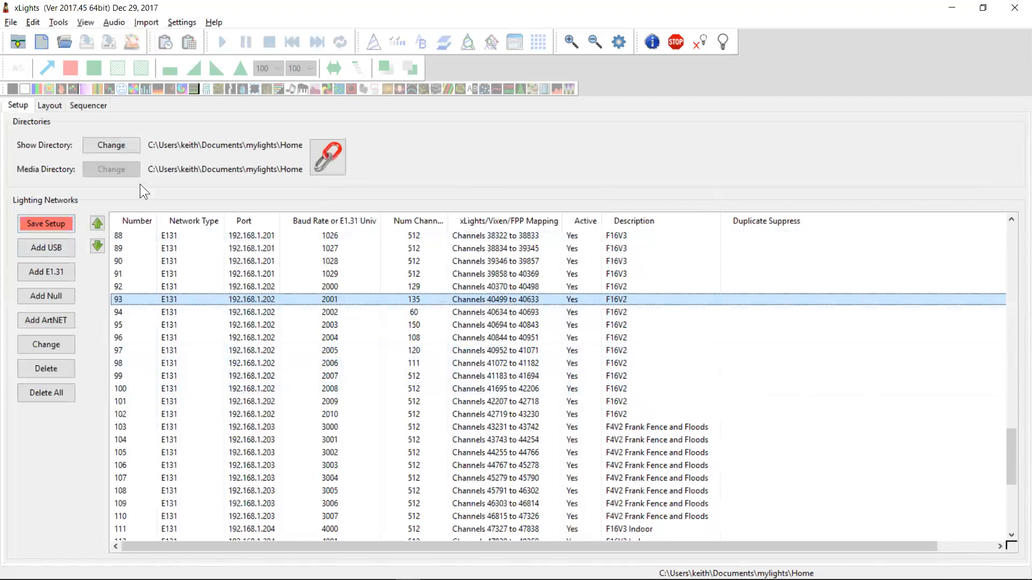
{"action": "left_click", "coordinate": [57, 107]}
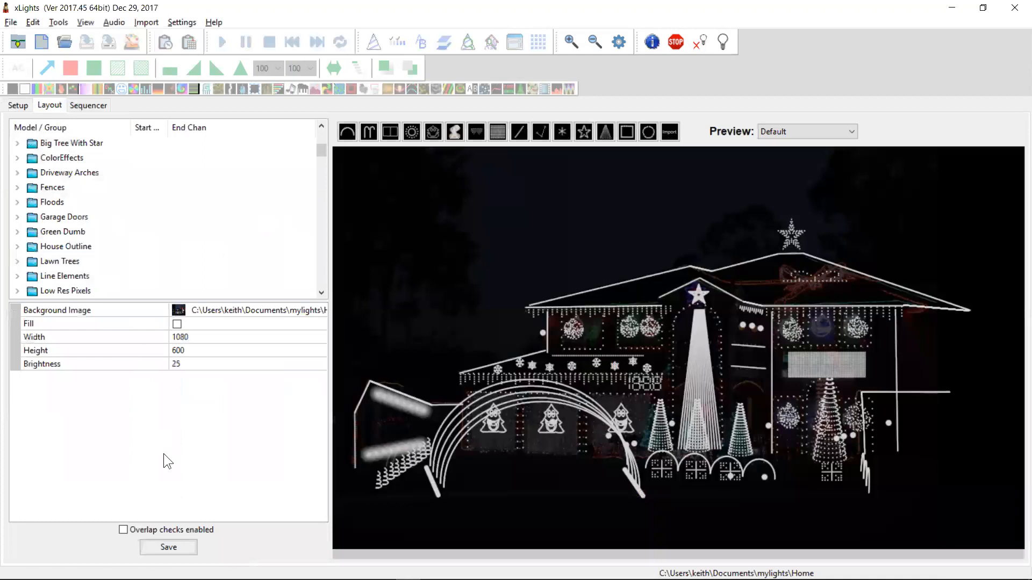
{"action": "left_click", "coordinate": [562, 375]}
{"action": "left_click", "coordinate": [572, 385]}
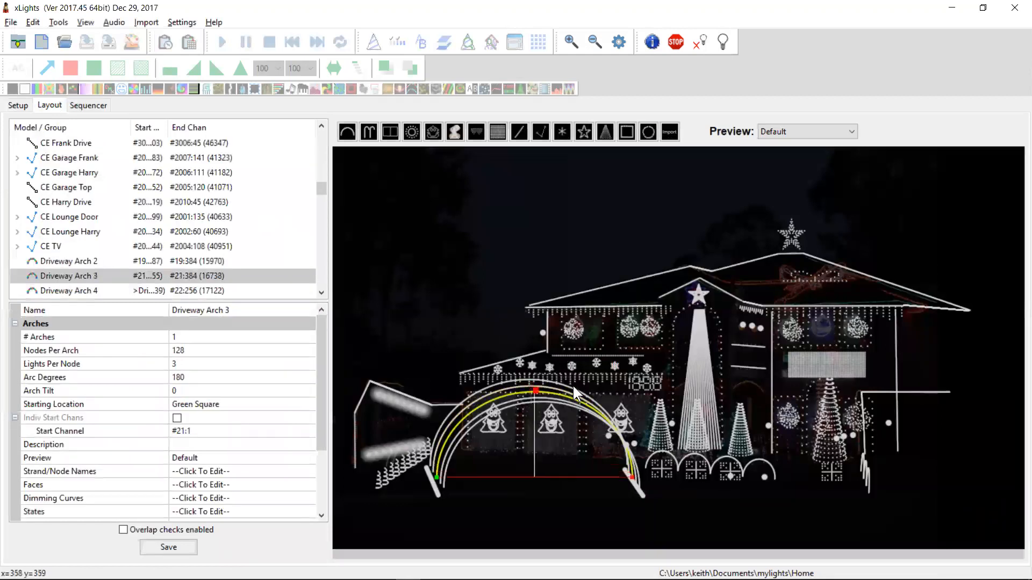
{"action": "key", "text": "ctrl+s"}
{"action": "left_click", "coordinate": [21, 106]}
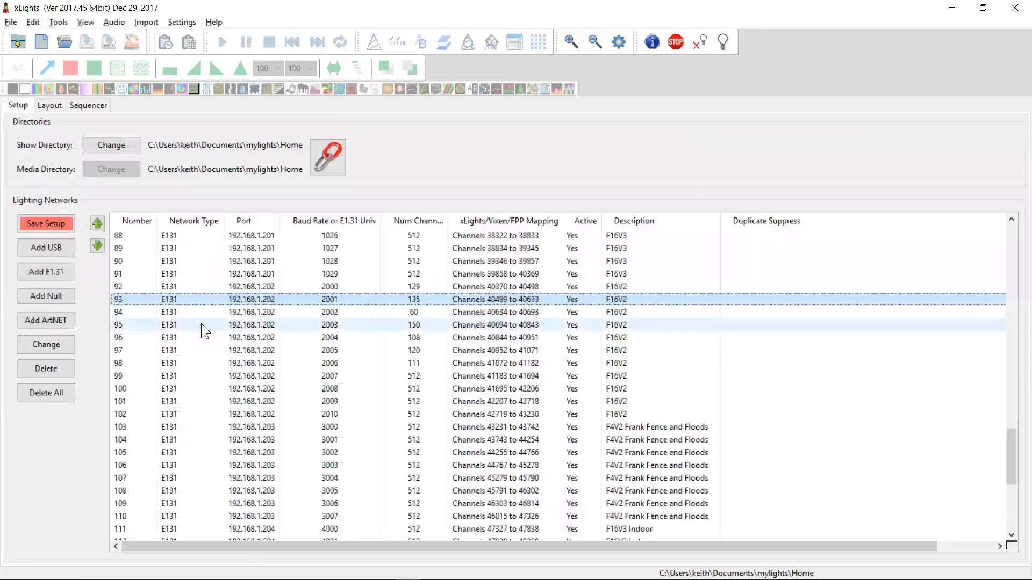
{"action": "key", "text": "ctrl+s"}
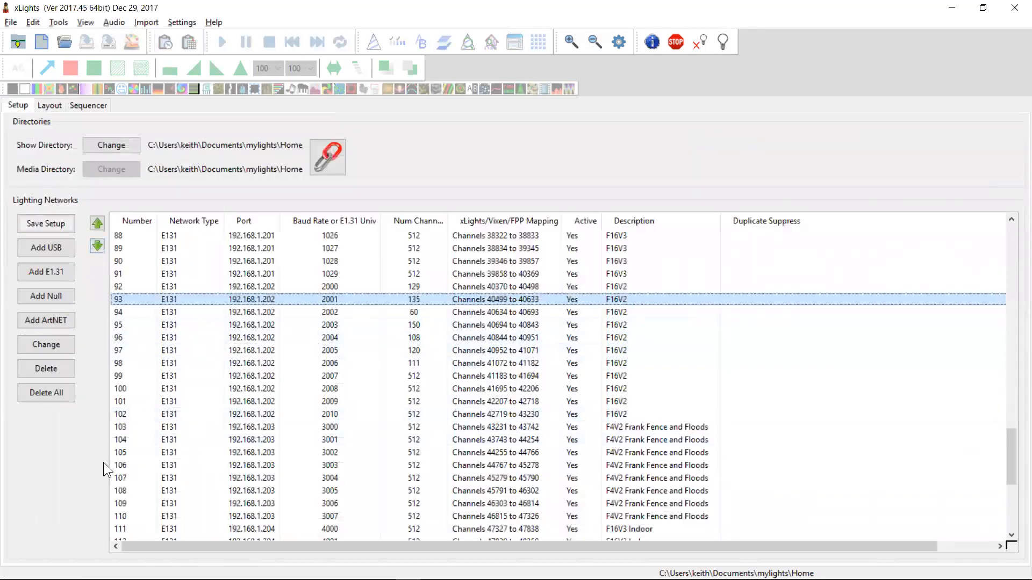
Switch to the changelog and highlight the entry about detecting duplicate nodes in custom models
{"action": "left_click", "coordinate": [91, 106]}
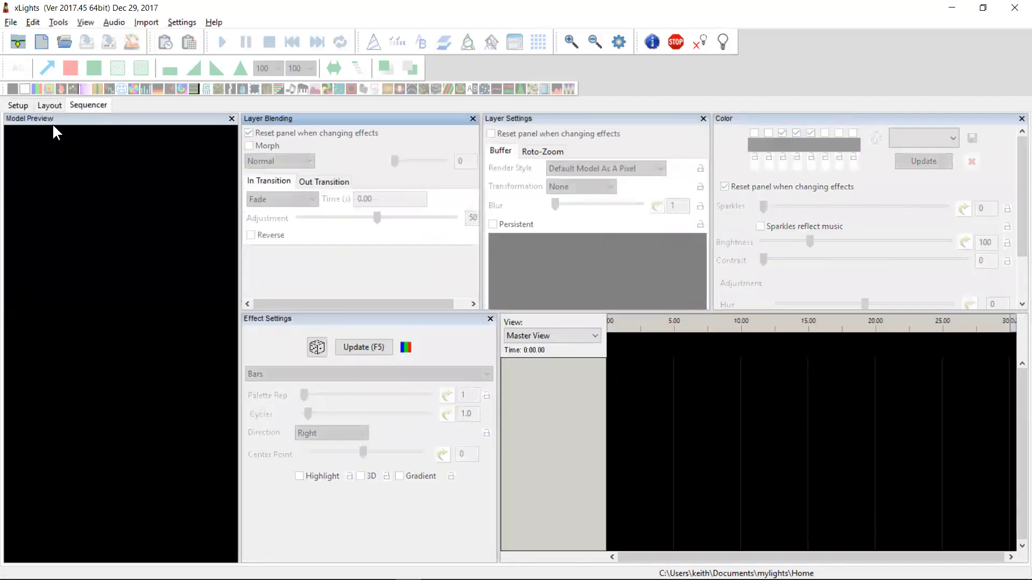
{"action": "left_click", "coordinate": [23, 105]}
{"action": "key", "text": "alt+Tab"}
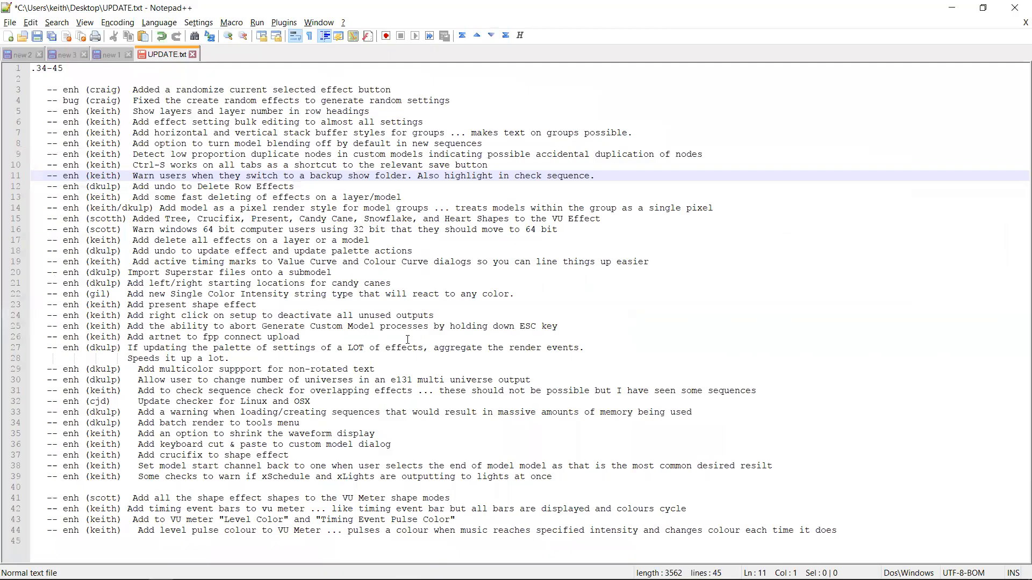
{"action": "key", "text": "Up"}
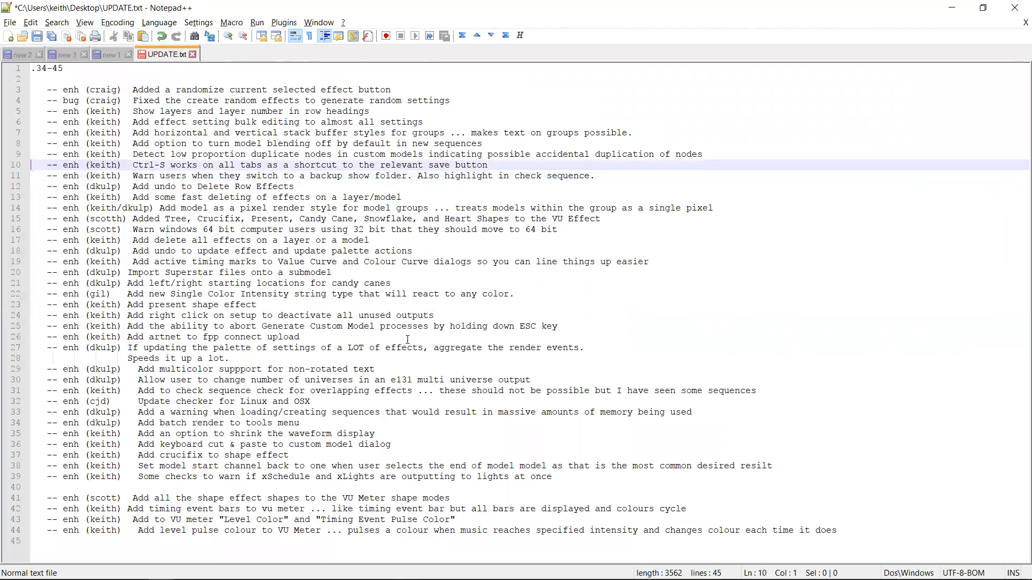
{"action": "key", "text": "shift+Up"}
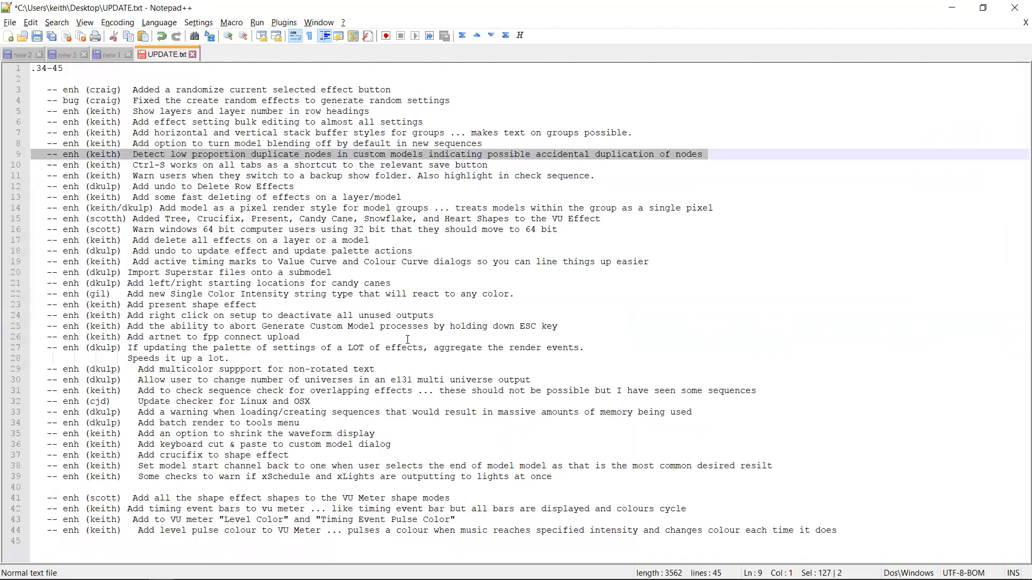
Open the Blue_Red1_TV custom model data and add a duplicate node 13 in an empty grid cell, then confirm
{"action": "key", "text": "alt+Tab"}
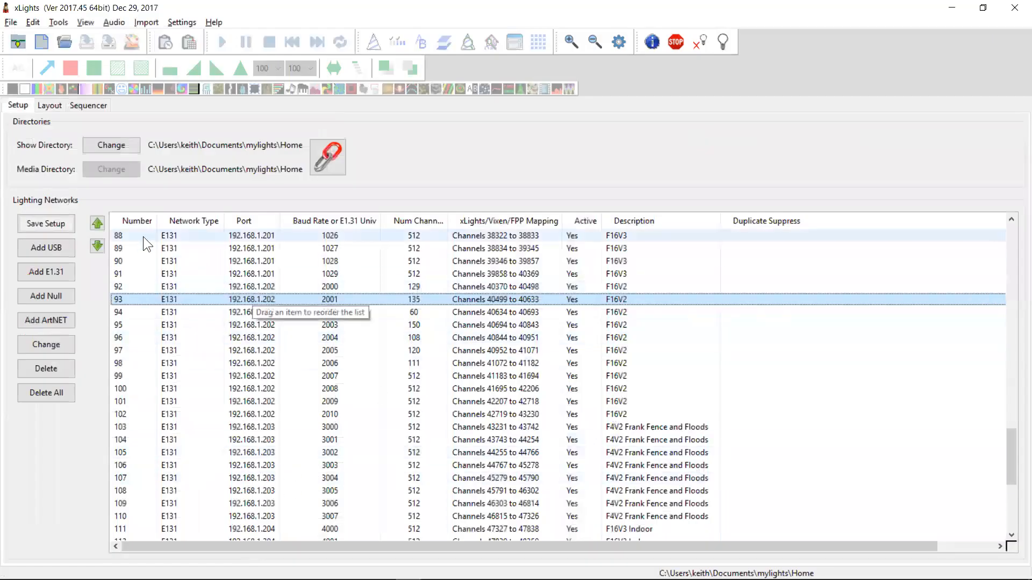
{"action": "left_click", "coordinate": [49, 105]}
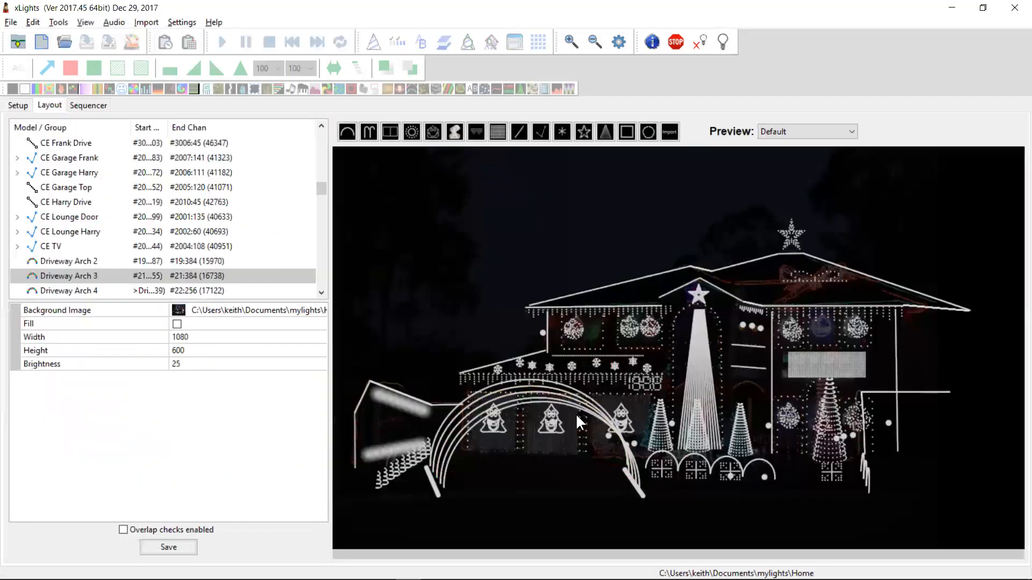
{"action": "left_click", "coordinate": [573, 331]}
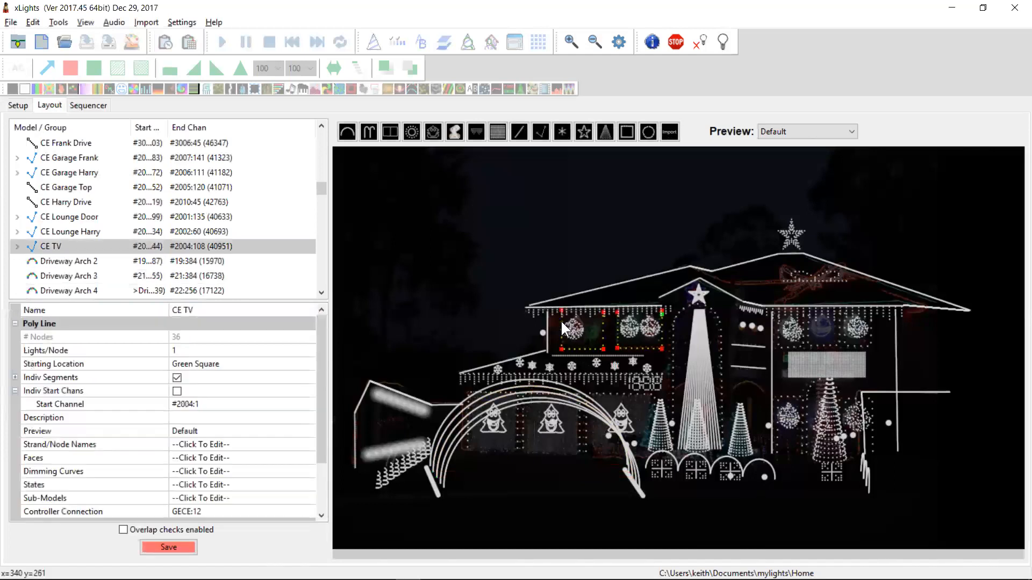
{"action": "left_click", "coordinate": [578, 328]}
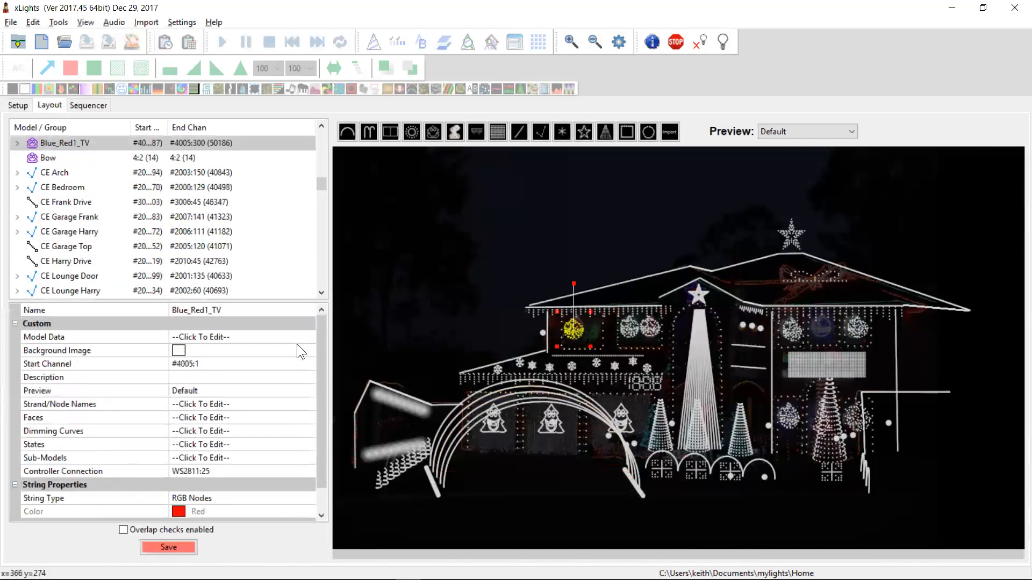
{"action": "left_click", "coordinate": [269, 332]}
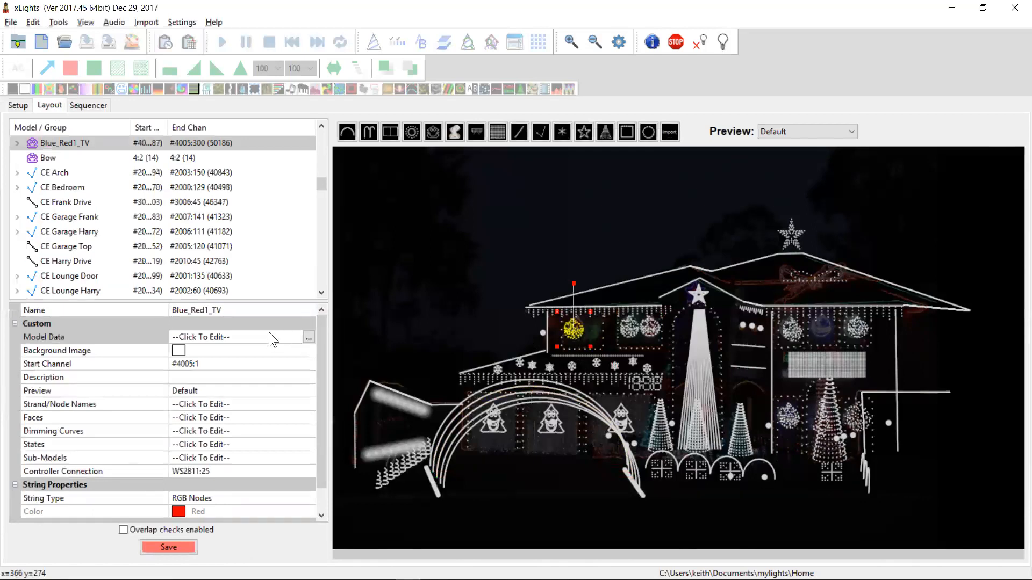
{"action": "left_click", "coordinate": [309, 336]}
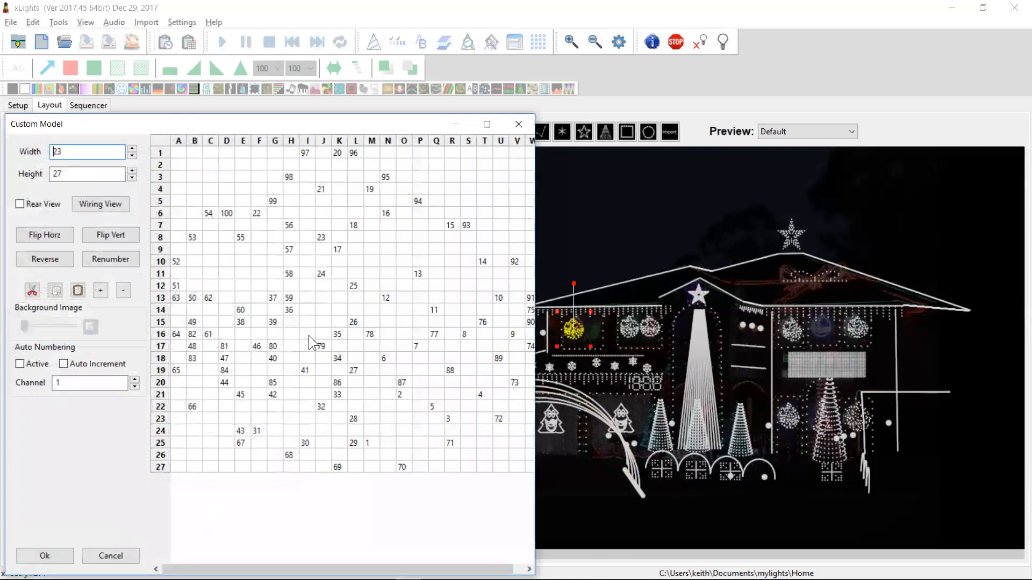
{"action": "left_click", "coordinate": [388, 258]}
{"action": "type", "text": "13"}
{"action": "key", "text": "Tab"}
{"action": "key", "text": "Left"}
{"action": "key", "text": "shift+Right"}
{"action": "key", "text": "shift+Right"}
{"action": "key", "text": "shift+Down"}
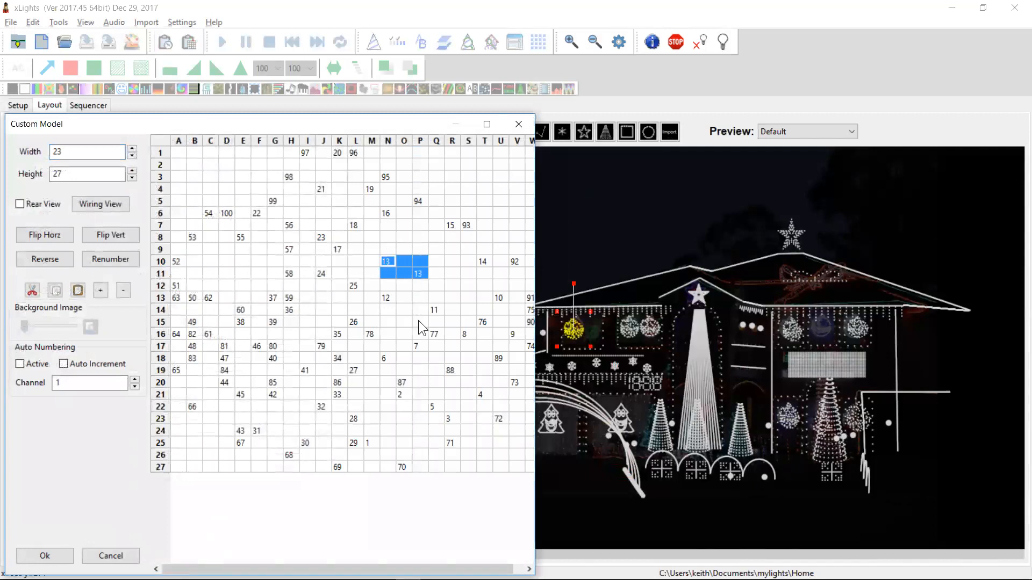
{"action": "type", "text": "3"}
{"action": "key", "text": "BackSpace"}
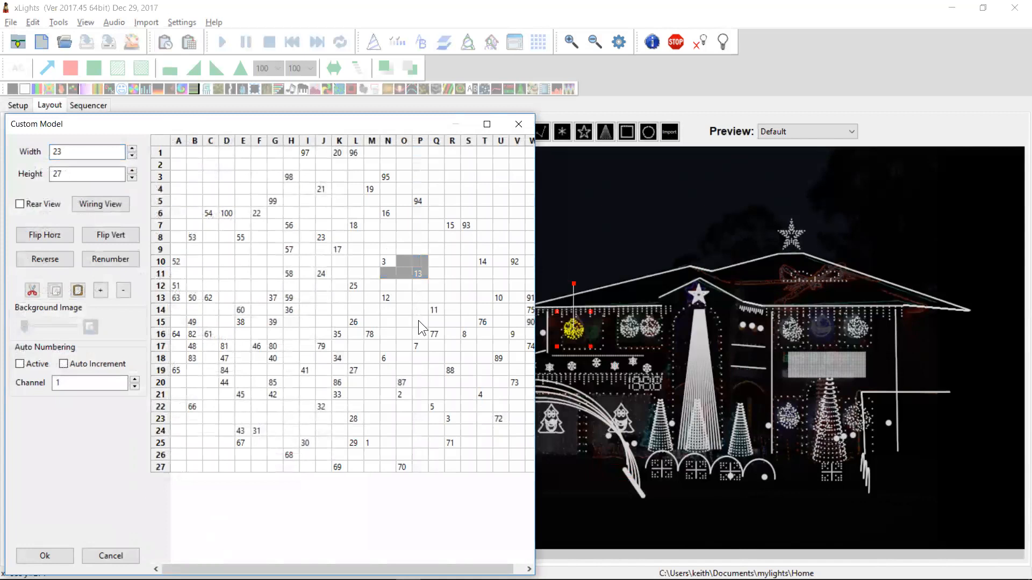
{"action": "key", "text": "Return"}
{"action": "key", "text": "Right"}
{"action": "key", "text": "Right"}
{"action": "type", "text": "3"}
{"action": "key", "text": "BackSpace"}
{"action": "key", "text": "Return"}
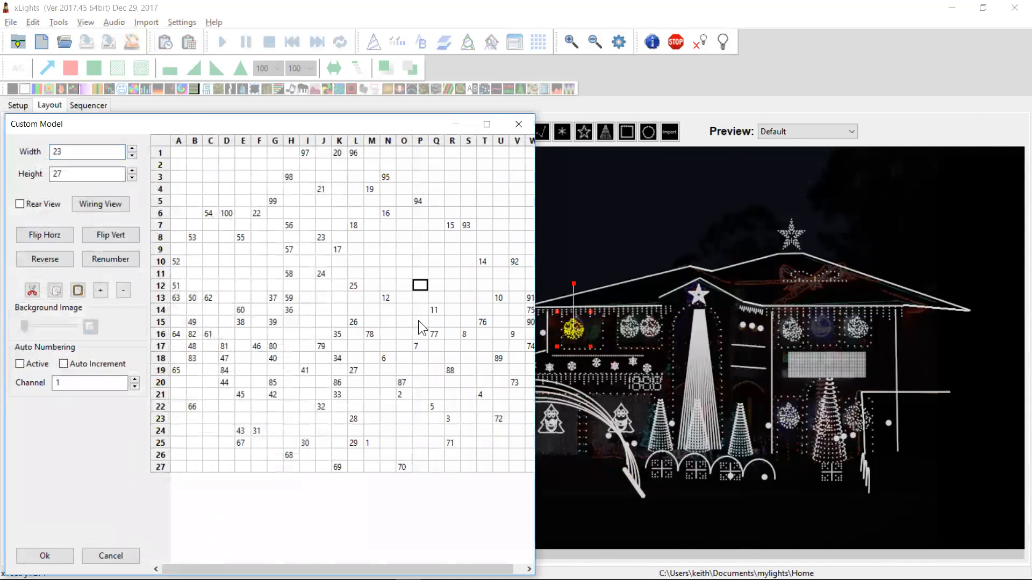
{"action": "left_click", "coordinate": [24, 557]}
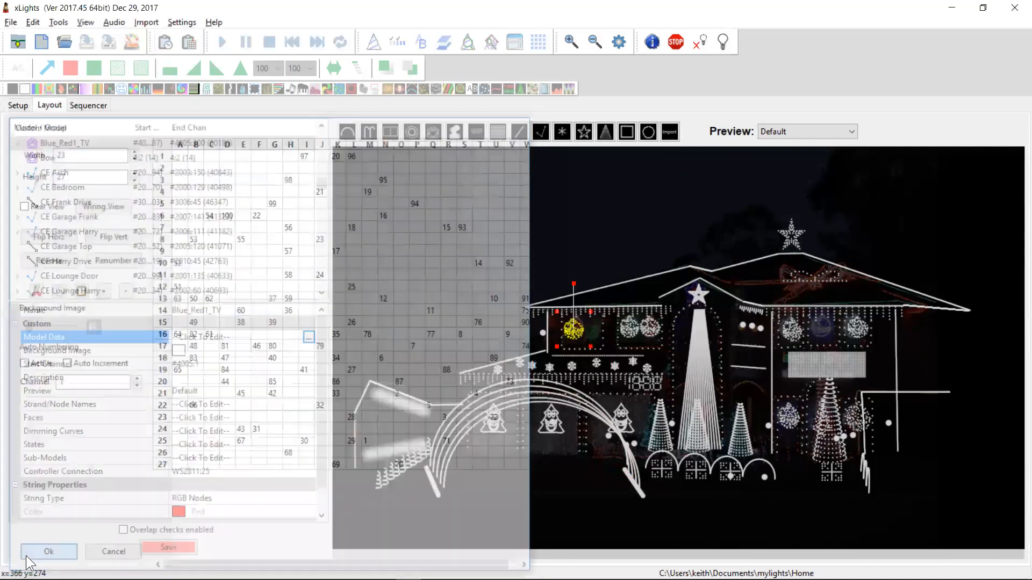
Run Check Sequence and examine the custom model warnings for Blue_Red1_TV in the report
{"action": "left_click", "coordinate": [58, 22]}
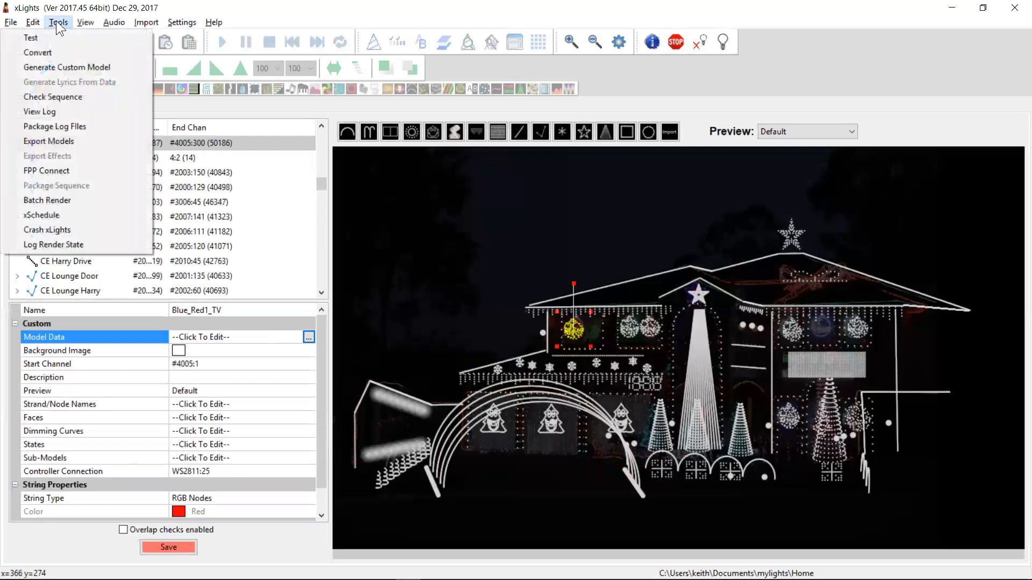
{"action": "left_click", "coordinate": [59, 97]}
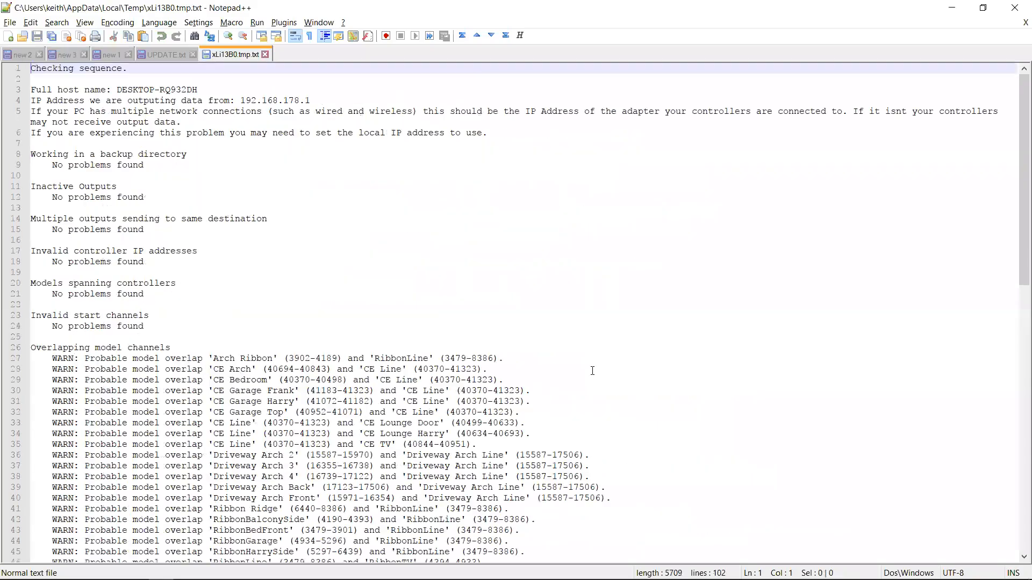
{"action": "left_click", "coordinate": [450, 285]}
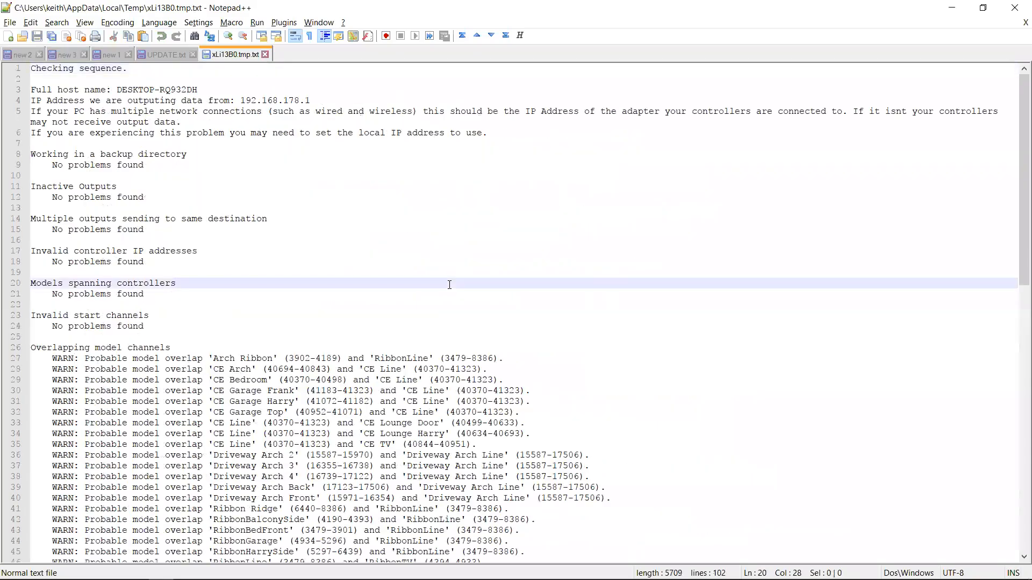
{"action": "key", "text": "Page_Down"}
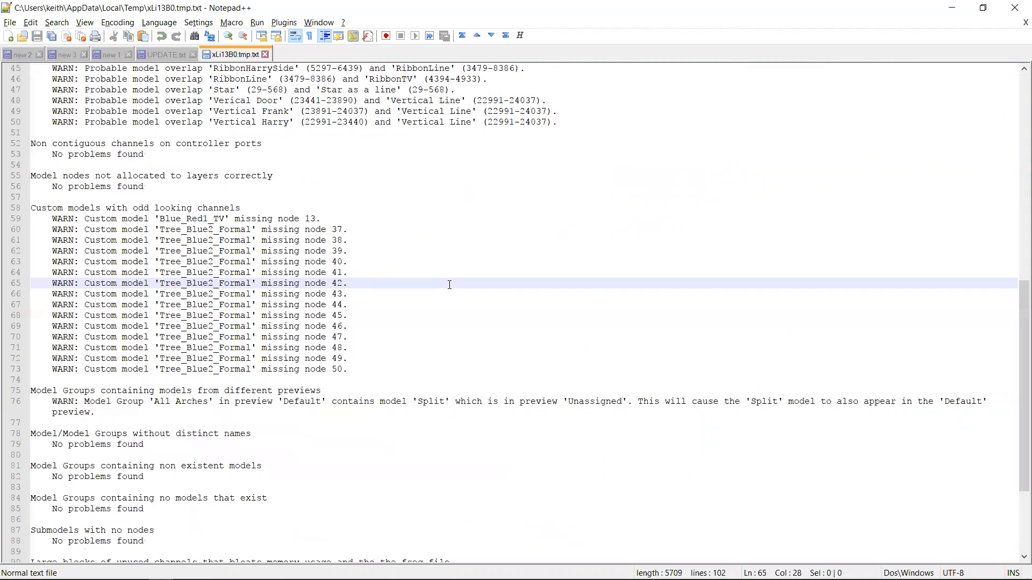
{"action": "key", "text": "Up"}
{"action": "key", "text": "Up"}
{"action": "key", "text": "Up"}
{"action": "key", "text": "Up"}
{"action": "key", "text": "Up"}
{"action": "key", "text": "Up"}
{"action": "key", "text": "Up"}
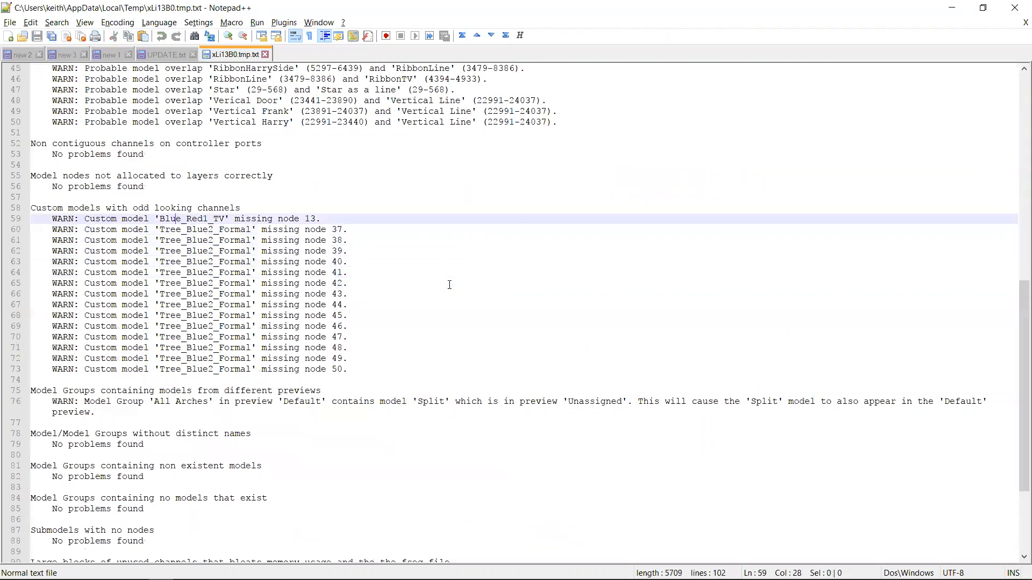
{"action": "key", "text": "Down"}
{"action": "key", "text": "Up"}
{"action": "key", "text": "Up"}
{"action": "key", "text": "Home"}
{"action": "key", "text": "Down"}
{"action": "key", "text": "Down"}
{"action": "key", "text": "shift+Down"}
{"action": "key", "text": "Down"}
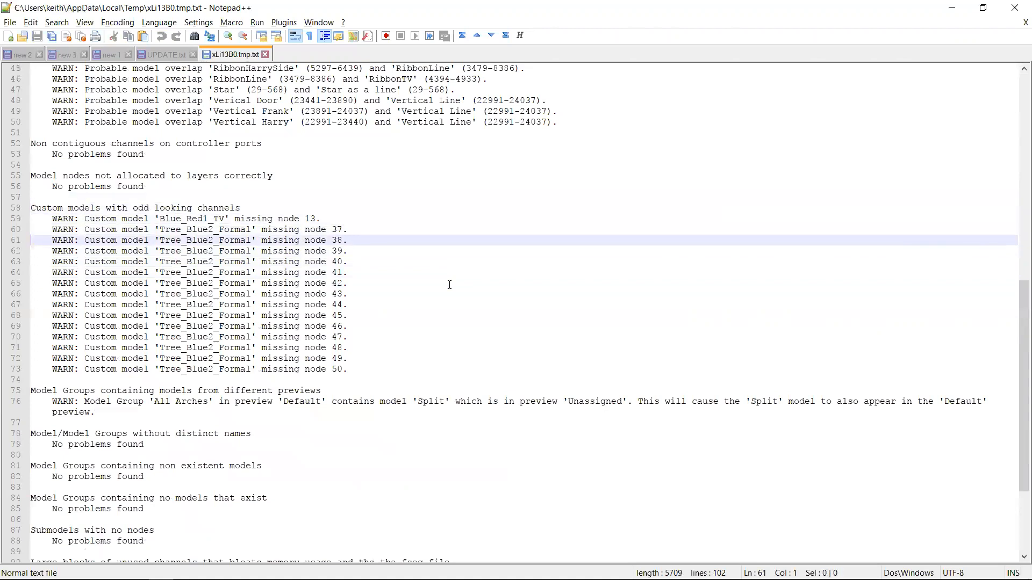
{"action": "key", "text": "Up"}
{"action": "key", "text": "shift+Down"}
{"action": "key", "text": "shift+Down"}
{"action": "key", "text": "shift+Down"}
{"action": "key", "text": "shift+Down"}
{"action": "key", "text": "shift+Down"}
{"action": "key", "text": "shift+Up"}
{"action": "key", "text": "shift+Up"}
{"action": "key", "text": "shift+Up"}
{"action": "key", "text": "shift+Up"}
{"action": "key", "text": "Up"}
{"action": "key", "text": "Up"}
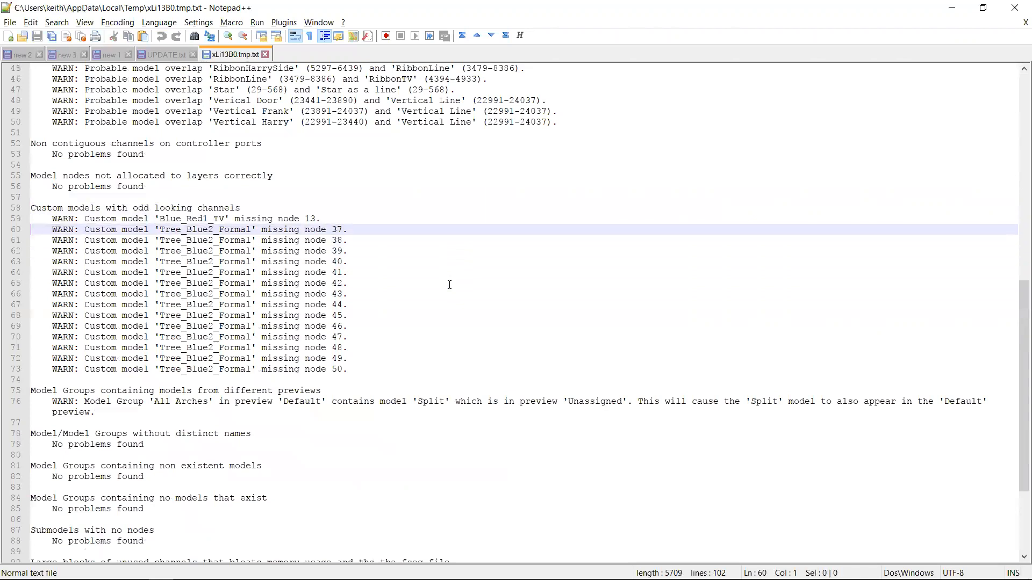
{"action": "key", "text": "shift+Down"}
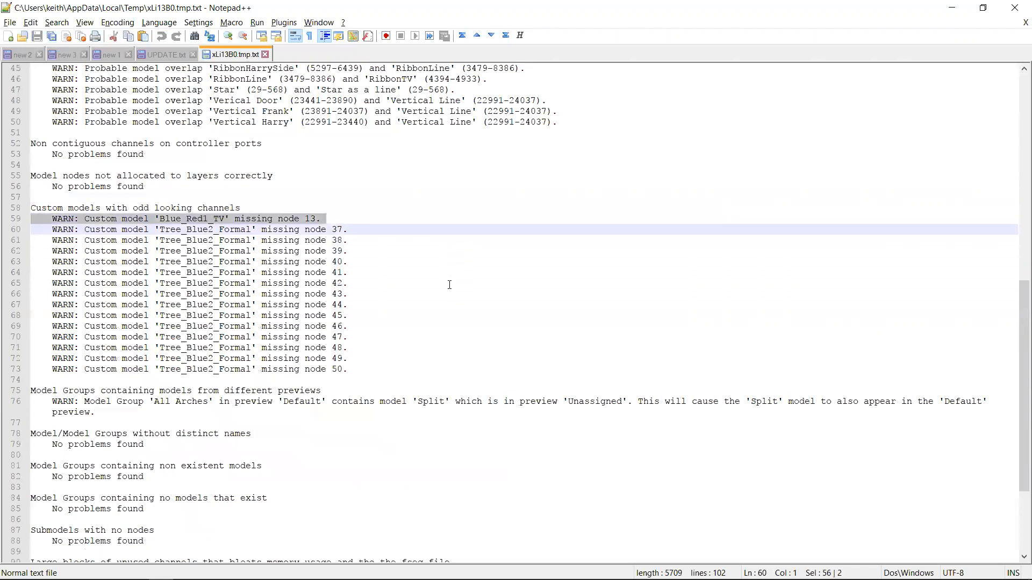
Reopen the Blue_Red1_TV custom model data, enter node 13 in two empty grid cells, and confirm
{"action": "key", "text": "alt+Tab"}
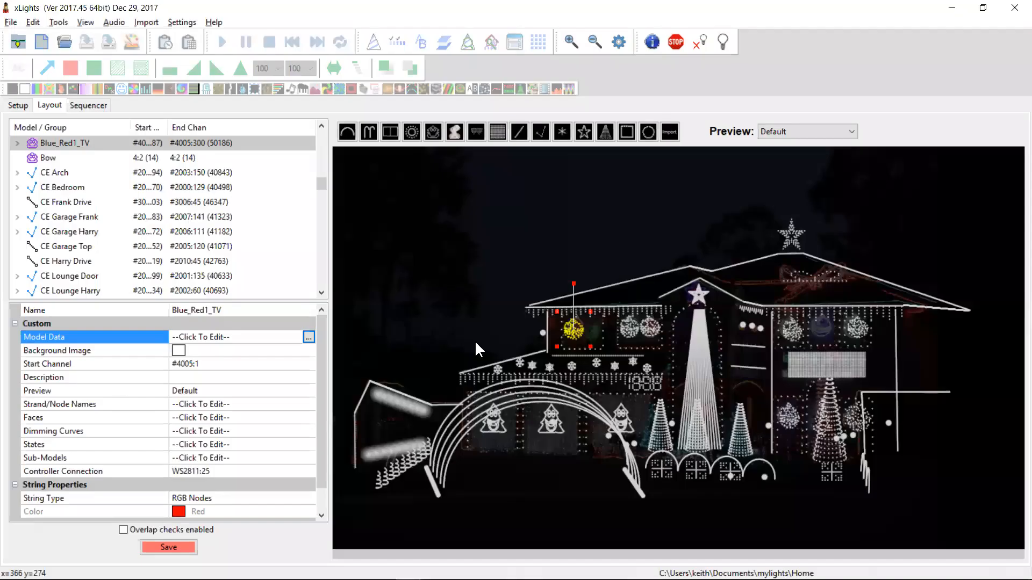
{"action": "left_click", "coordinate": [309, 337]}
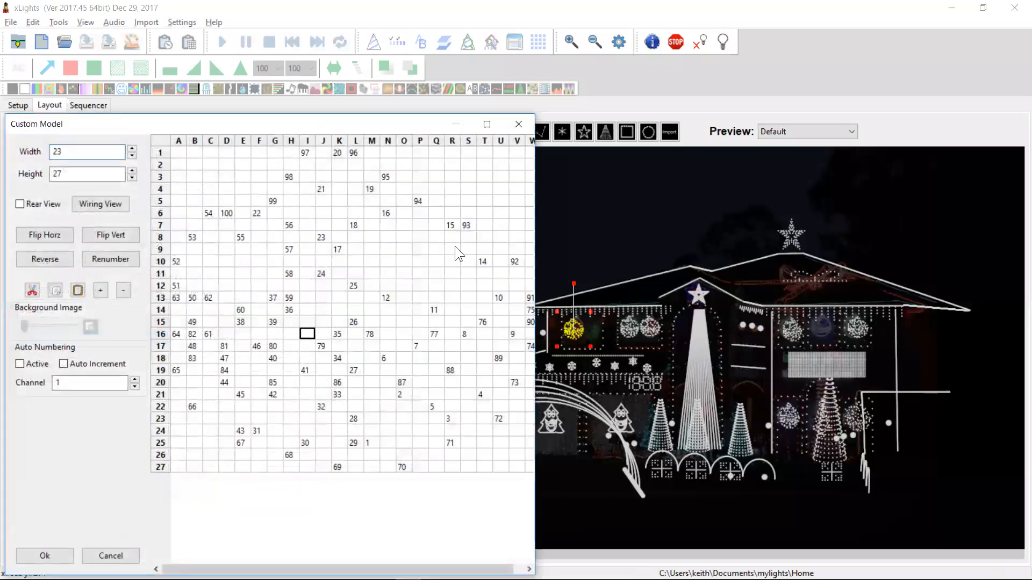
{"action": "type", "text": "13"}
{"action": "key", "text": "Return"}
{"action": "key", "text": "Up"}
{"action": "key", "text": "Up"}
{"action": "key", "text": "Up"}
{"action": "key", "text": "Up"}
{"action": "type", "text": "13"}
{"action": "key", "text": "Return"}
{"action": "left_click", "coordinate": [45, 556]}
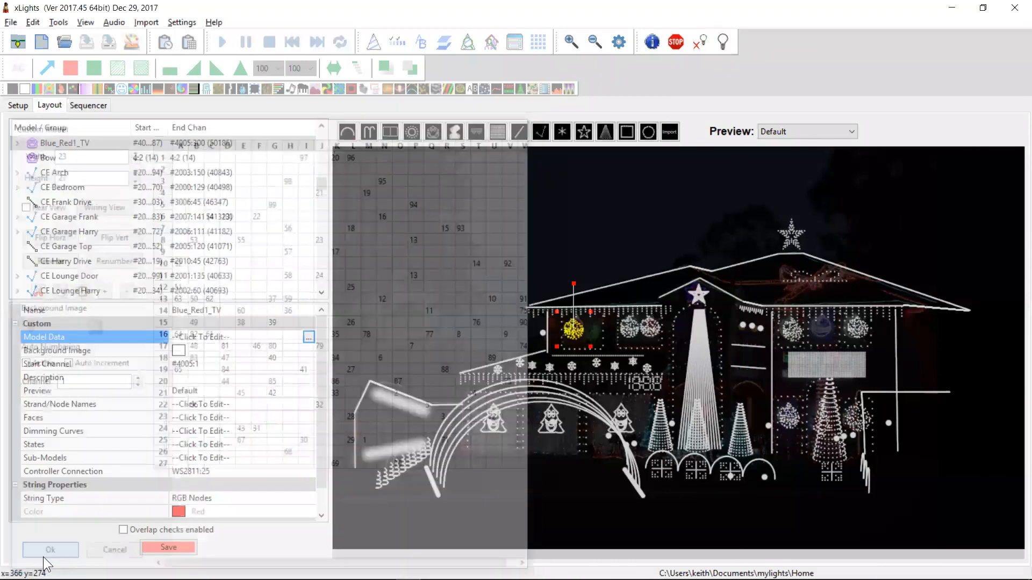
Open the wiring view of the Blue_Red1_TV model and close it
{"action": "right_click", "coordinate": [573, 330]}
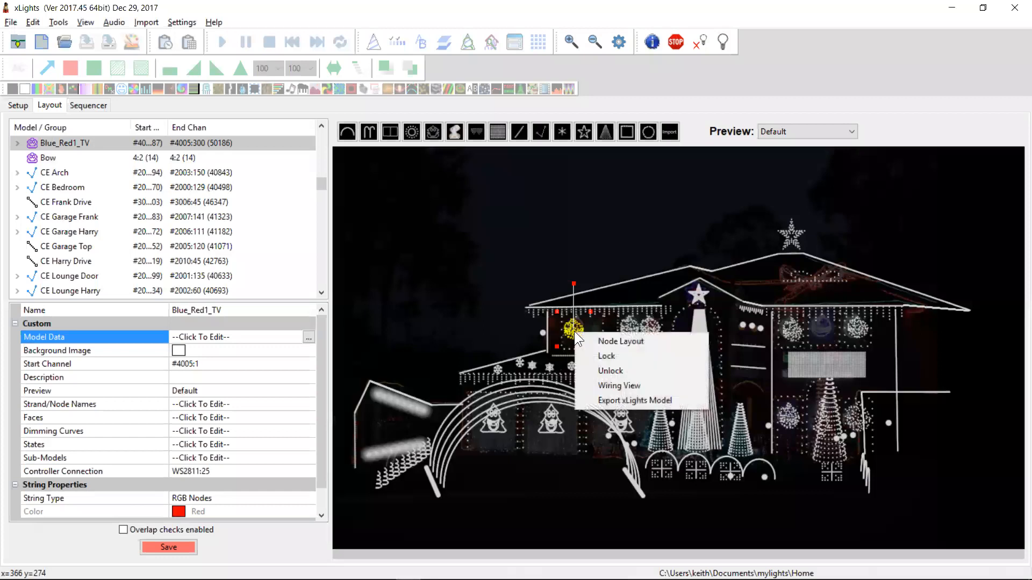
{"action": "left_click", "coordinate": [595, 385]}
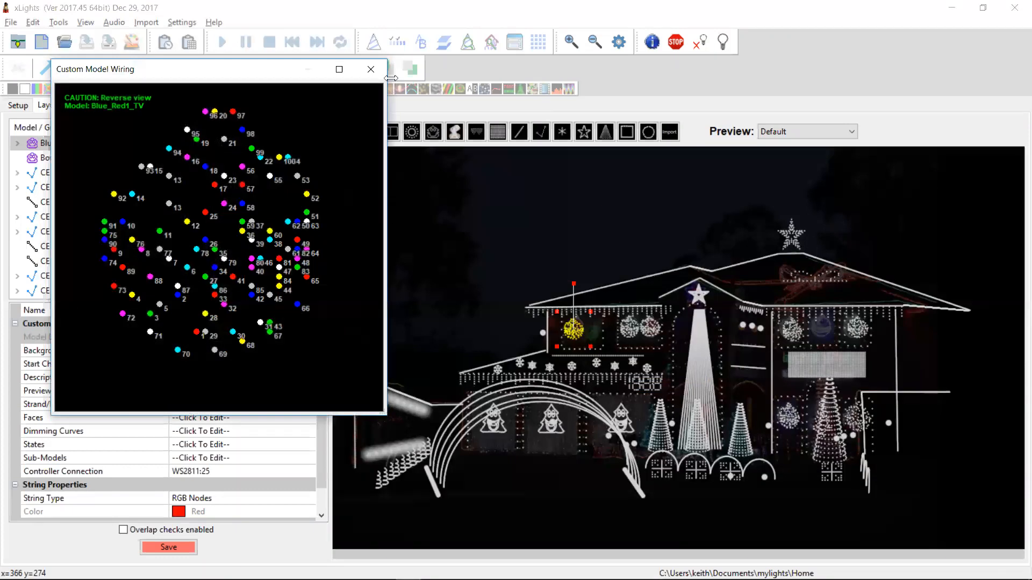
{"action": "left_click", "coordinate": [371, 69]}
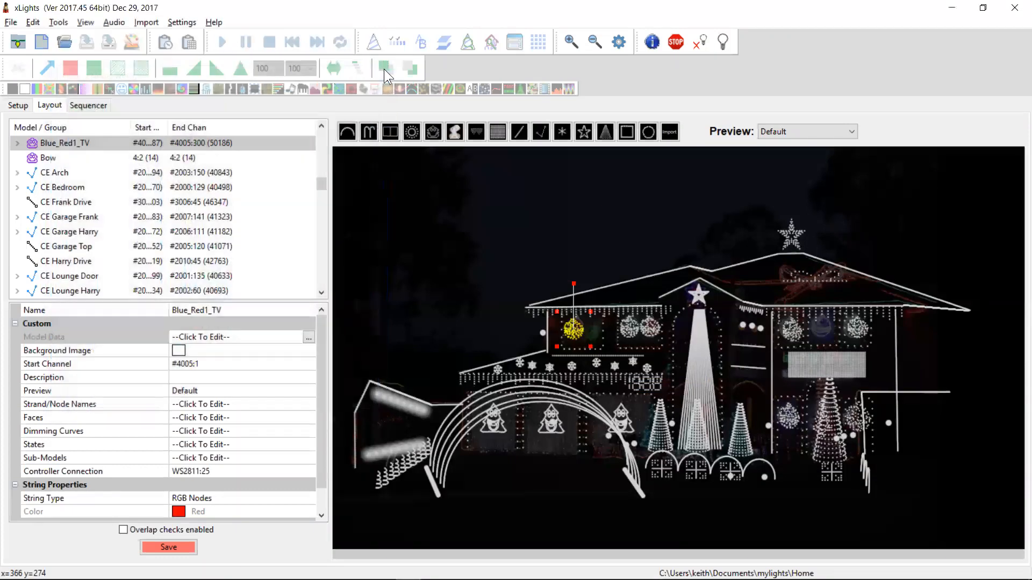
Open the wiring view of the Red_Red2_TV model, enlarge the window, and close it
{"action": "right_click", "coordinate": [627, 324]}
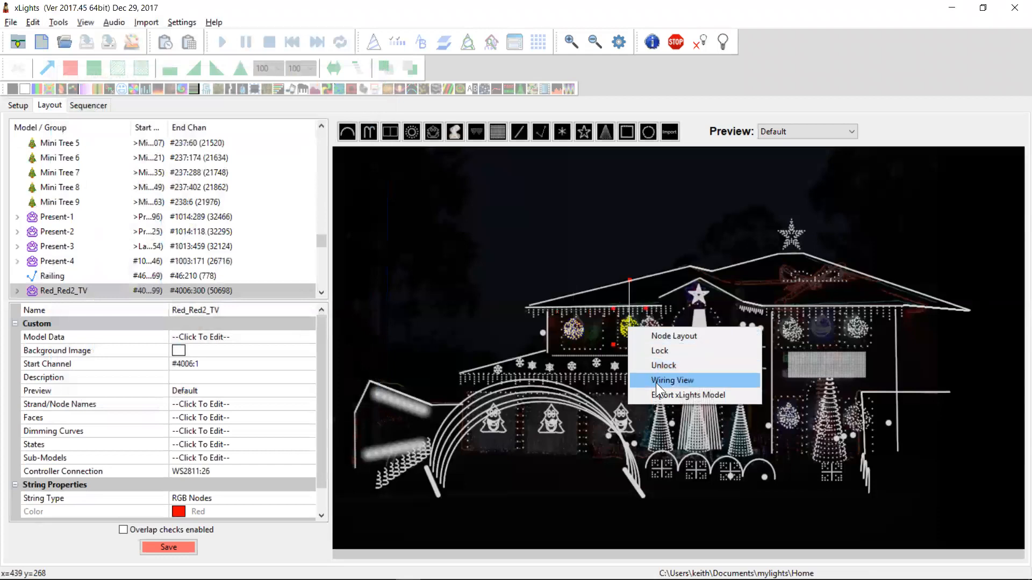
{"action": "left_click", "coordinate": [656, 381]}
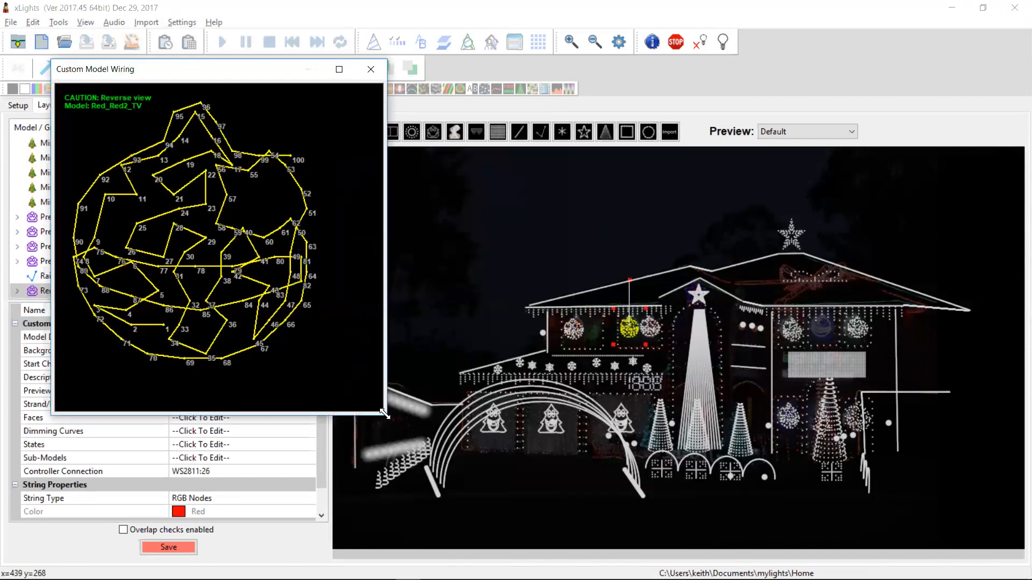
{"action": "left_click_drag", "start_coordinate": [384, 412], "coordinate": [774, 514]}
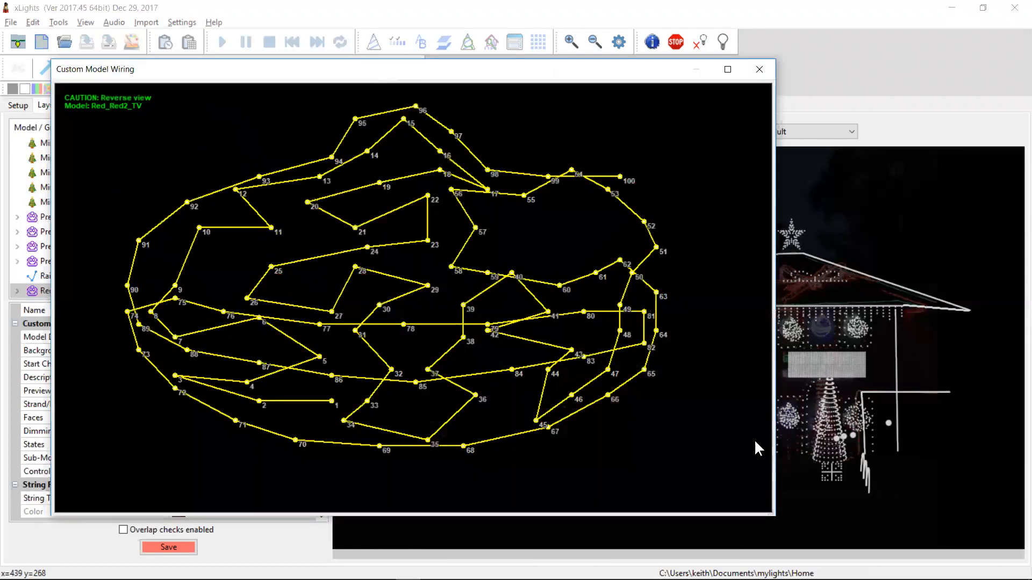
{"action": "left_click", "coordinate": [759, 69]}
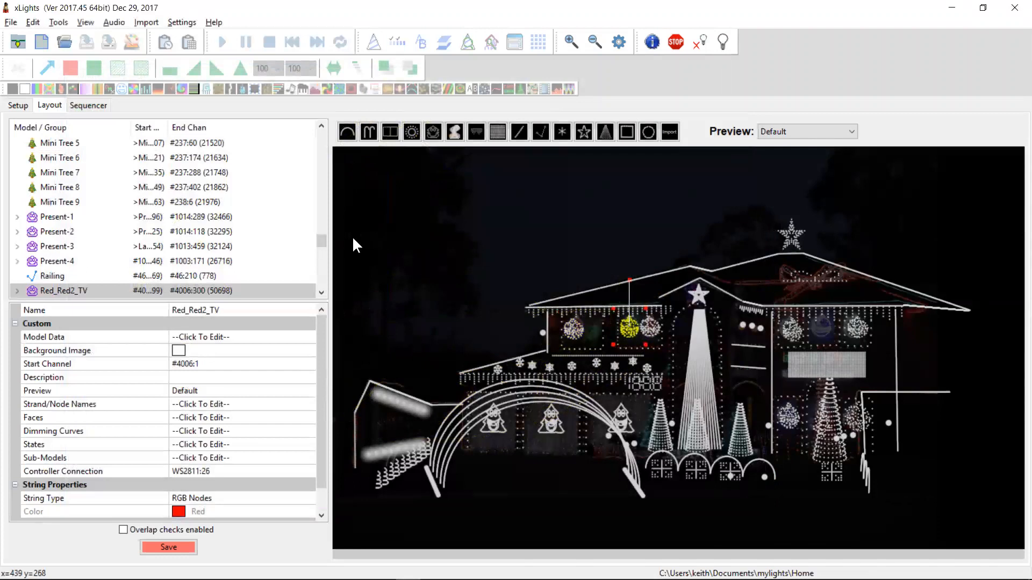
Run Check Sequence again and examine the duplicate node warning for Blue_Red1_TV
{"action": "left_click", "coordinate": [59, 22]}
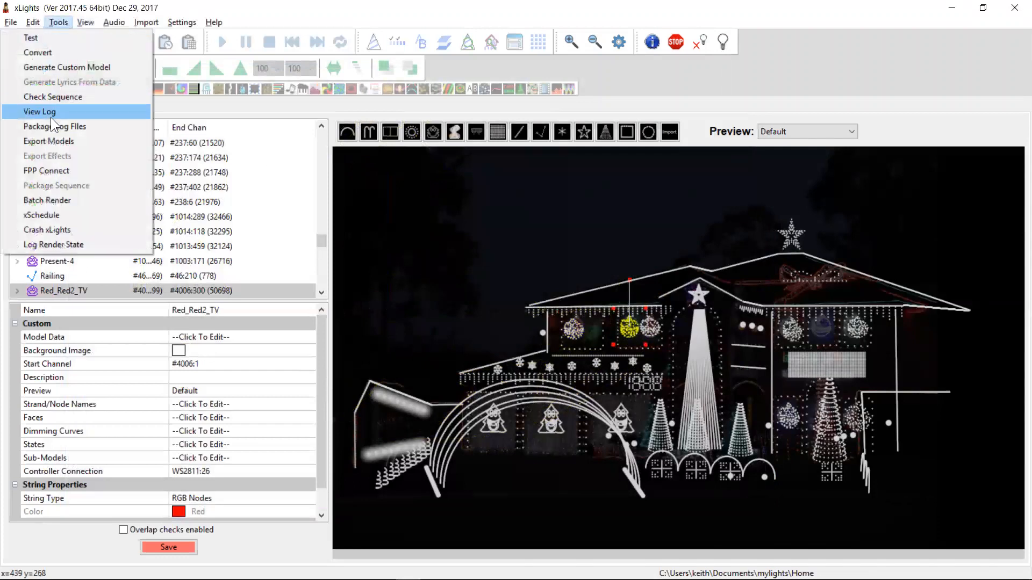
{"action": "left_click", "coordinate": [58, 99]}
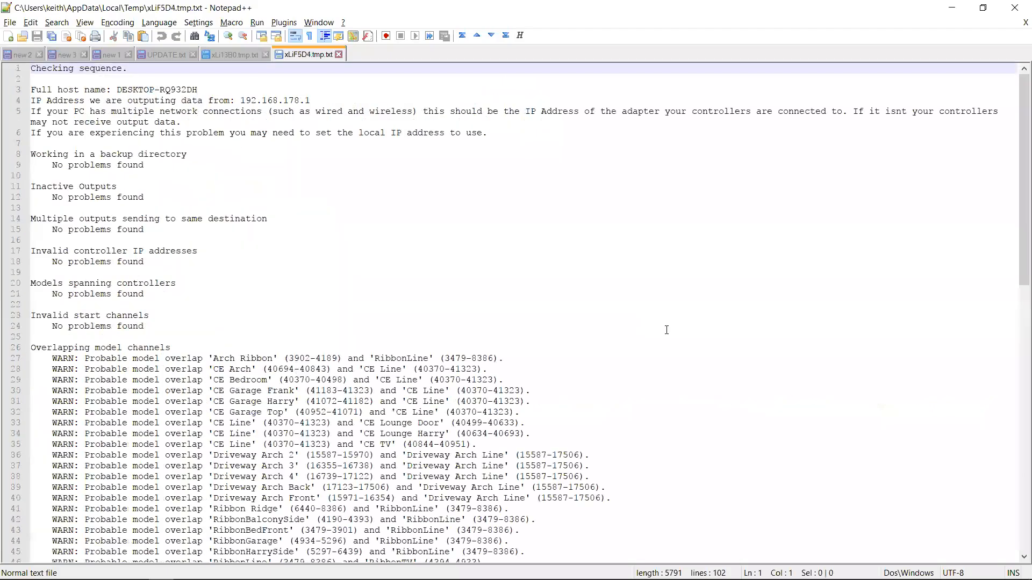
{"action": "left_click", "coordinate": [650, 351]}
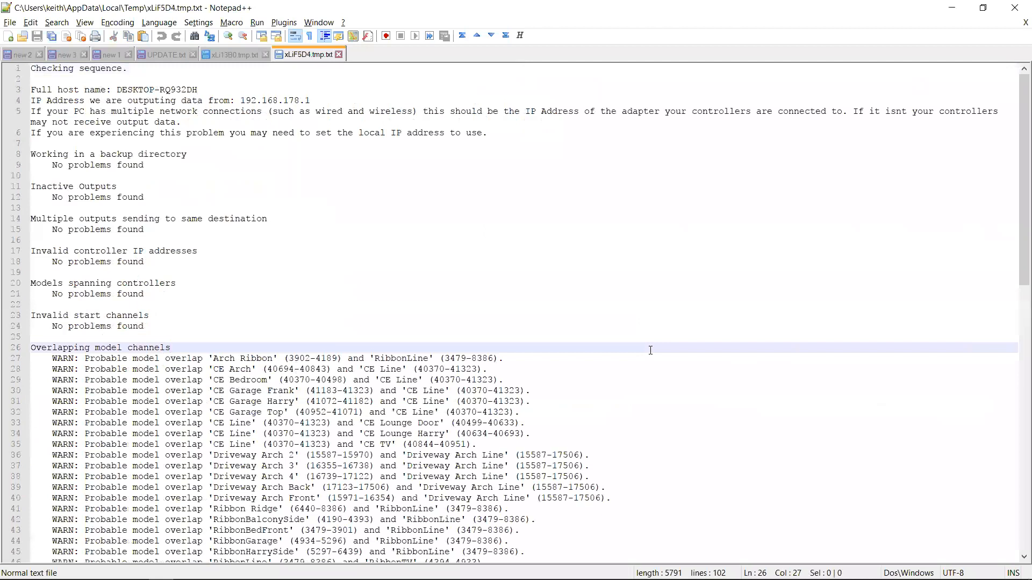
{"action": "key", "text": "Page_Down"}
{"action": "key", "text": "Up"}
{"action": "key", "text": "Up"}
{"action": "key", "text": "Up"}
{"action": "key", "text": "Up"}
{"action": "key", "text": "Up"}
{"action": "key", "text": "Up"}
{"action": "key", "text": "Up"}
{"action": "key", "text": "Up"}
{"action": "key", "text": "Up"}
{"action": "key", "text": "Up"}
{"action": "key", "text": "Up"}
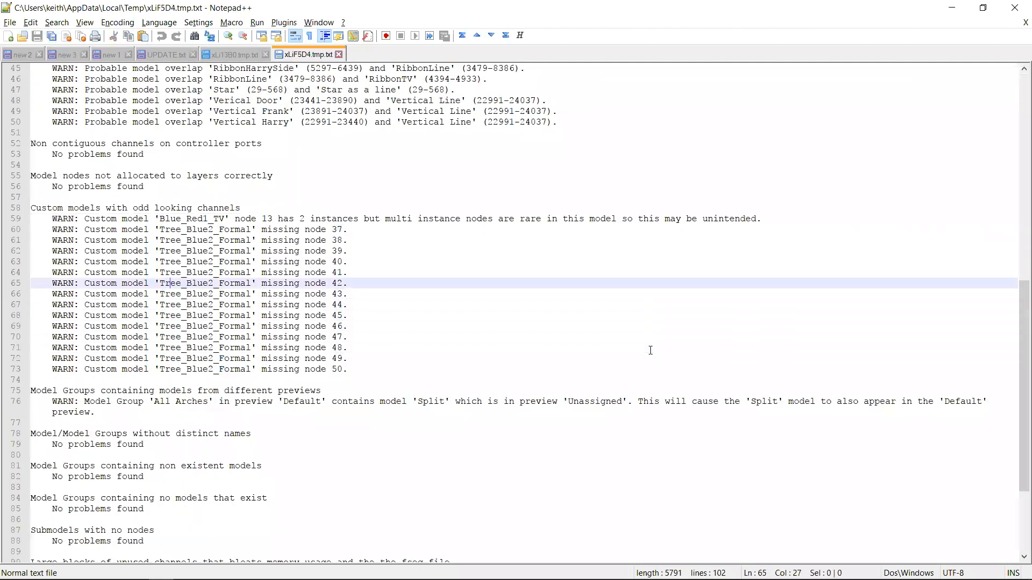
{"action": "key", "text": "Up"}
{"action": "key", "text": "ctrl+Right"}
{"action": "key", "text": "ctrl+Right"}
{"action": "key", "text": "ctrl+Right"}
{"action": "key", "text": "ctrl+Right"}
{"action": "key", "text": "ctrl+Right"}
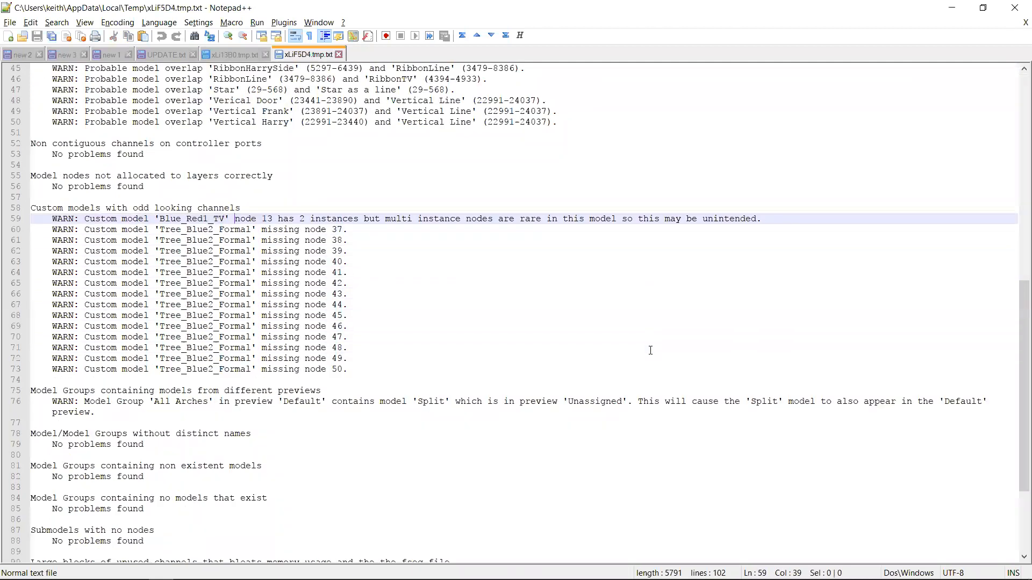
{"action": "key", "text": "ctrl+Right"}
{"action": "key", "text": "ctrl+Right"}
{"action": "key", "text": "ctrl+Right"}
{"action": "key", "text": "ctrl+Right"}
{"action": "key", "text": "ctrl+Right"}
{"action": "key", "text": "ctrl+Right"}
{"action": "key", "text": "ctrl+Right"}
{"action": "key", "text": "ctrl+Right"}
{"action": "key", "text": "ctrl+Right"}
{"action": "key", "text": "ctrl+Right"}
{"action": "key", "text": "ctrl+Right"}
{"action": "key", "text": "ctrl+Right"}
{"action": "key", "text": "ctrl+Right"}
{"action": "key", "text": "ctrl+Right"}
{"action": "key", "text": "ctrl+Right"}
{"action": "key", "text": "ctrl+Right"}
{"action": "key", "text": "ctrl+Right"}
{"action": "key", "text": "ctrl+Right"}
{"action": "key", "text": "Up"}
{"action": "key", "text": "shift+Down"}
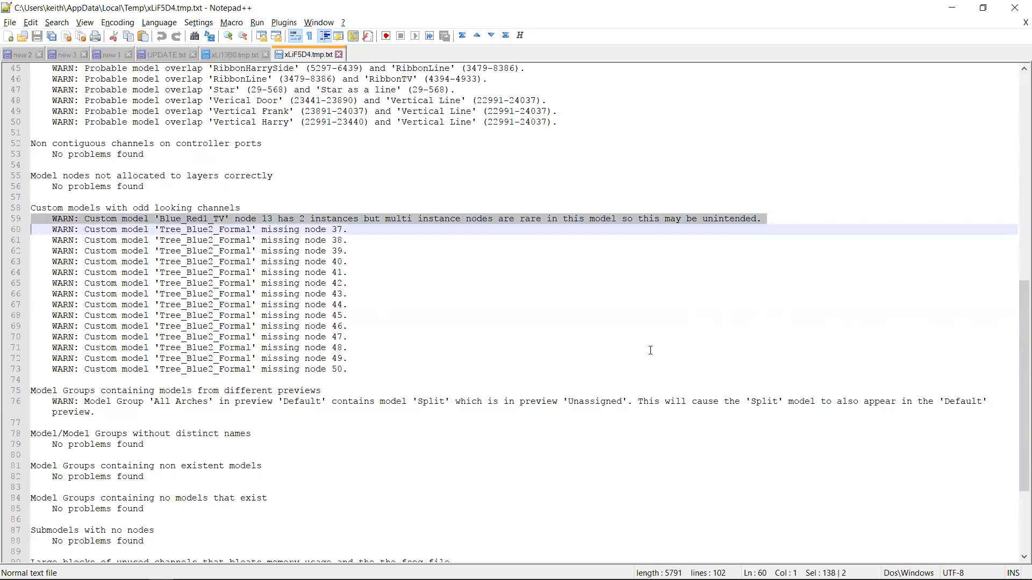
Switch to the changelog and highlight the entry about turning model blending off by default in new sequences
{"action": "key", "text": "alt+Tab"}
{"action": "key", "text": "alt+Tab"}
{"action": "left_click", "coordinate": [232, 58]}
{"action": "left_click", "coordinate": [175, 56]}
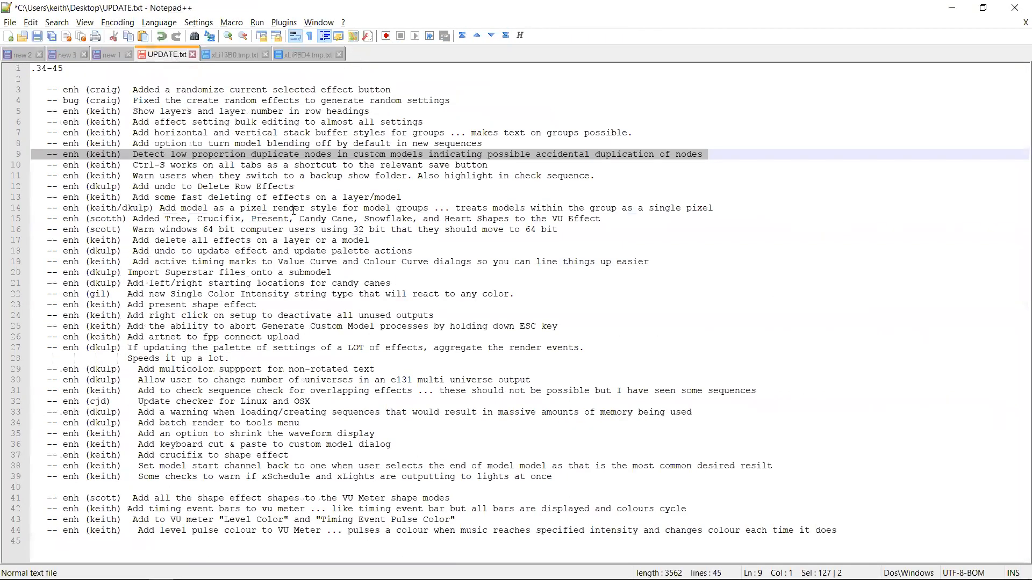
{"action": "key", "text": "Up"}
{"action": "key", "text": "shift+Down"}
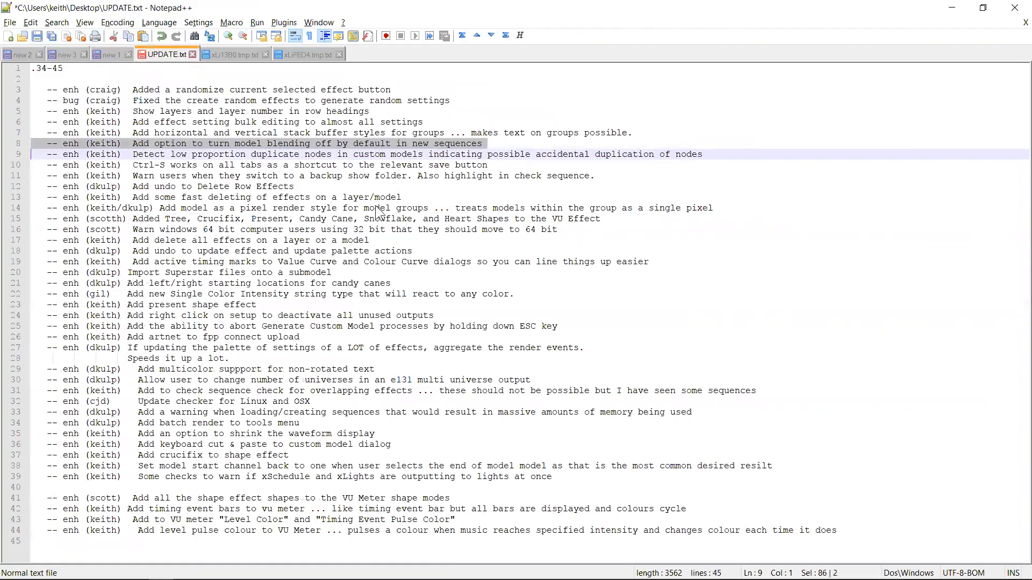
Create a new animation sequence with Allow Blending Between Models left enabled
{"action": "key", "text": "alt+Tab"}
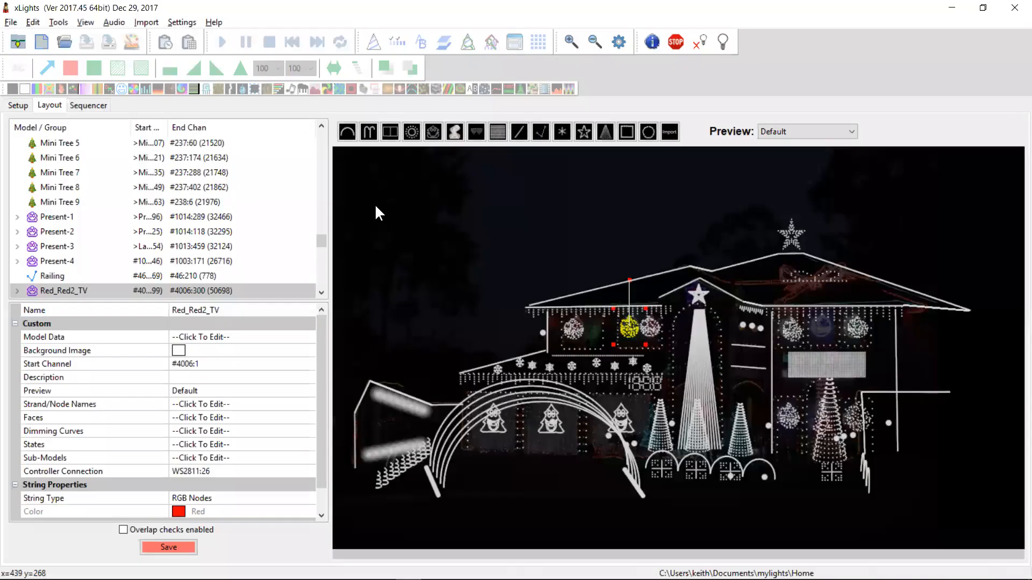
{"action": "left_click", "coordinate": [178, 24]}
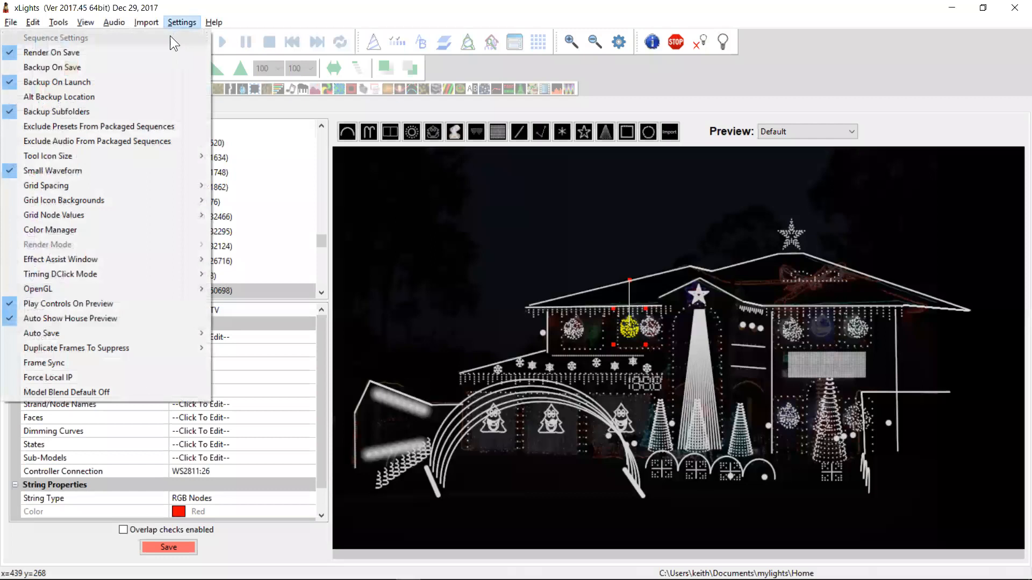
{"action": "left_click", "coordinate": [450, 260]}
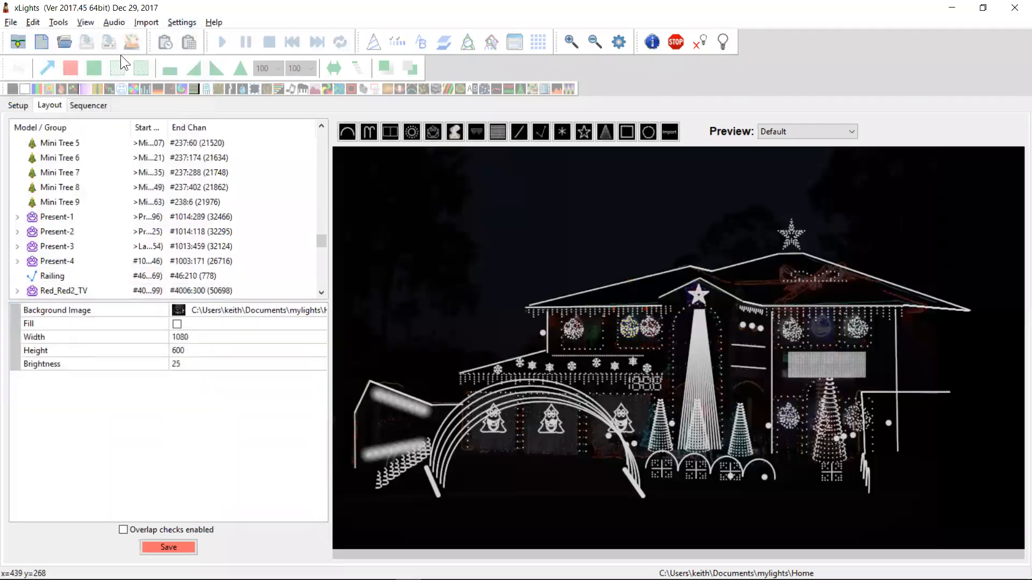
{"action": "left_click", "coordinate": [49, 43]}
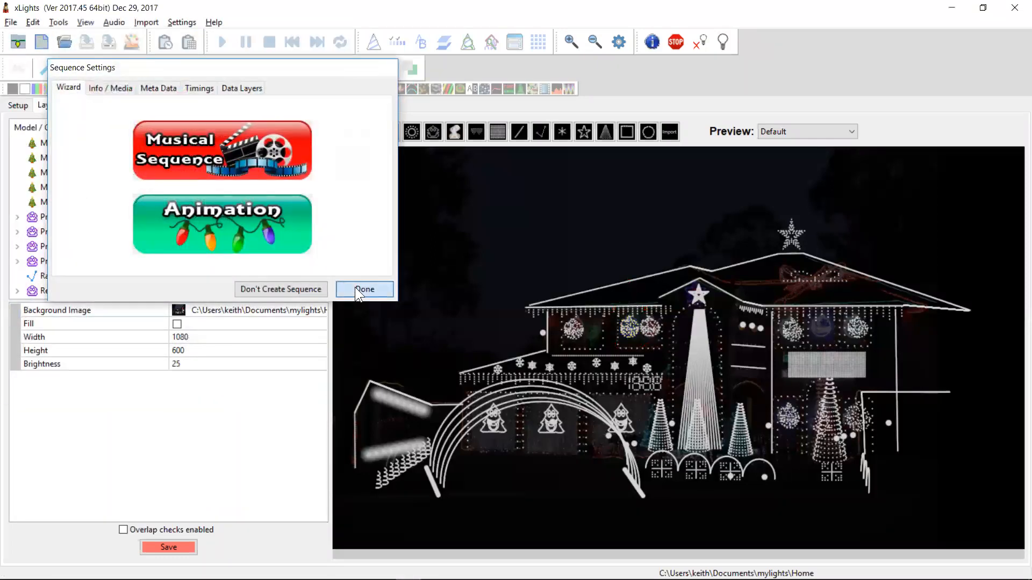
{"action": "left_click", "coordinate": [355, 287]}
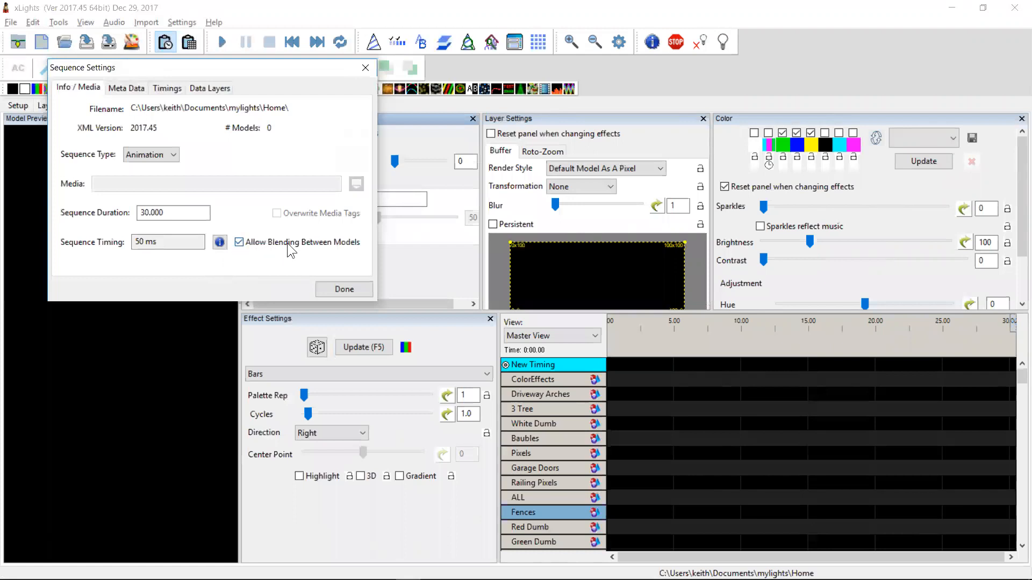
{"action": "left_click", "coordinate": [327, 287]}
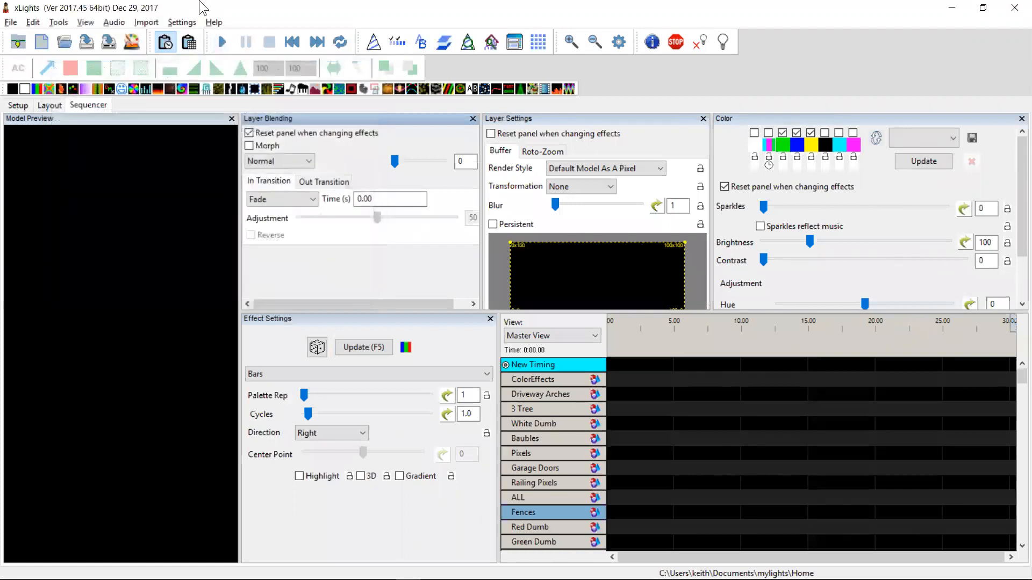
Turn on the Model Blend Default Off setting
{"action": "left_click", "coordinate": [182, 22]}
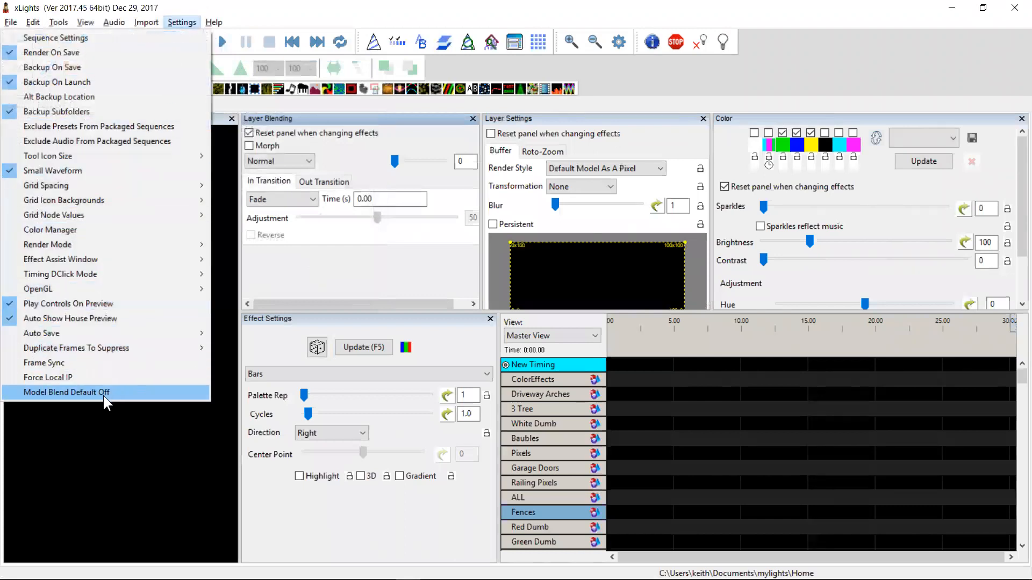
{"action": "left_click", "coordinate": [72, 390]}
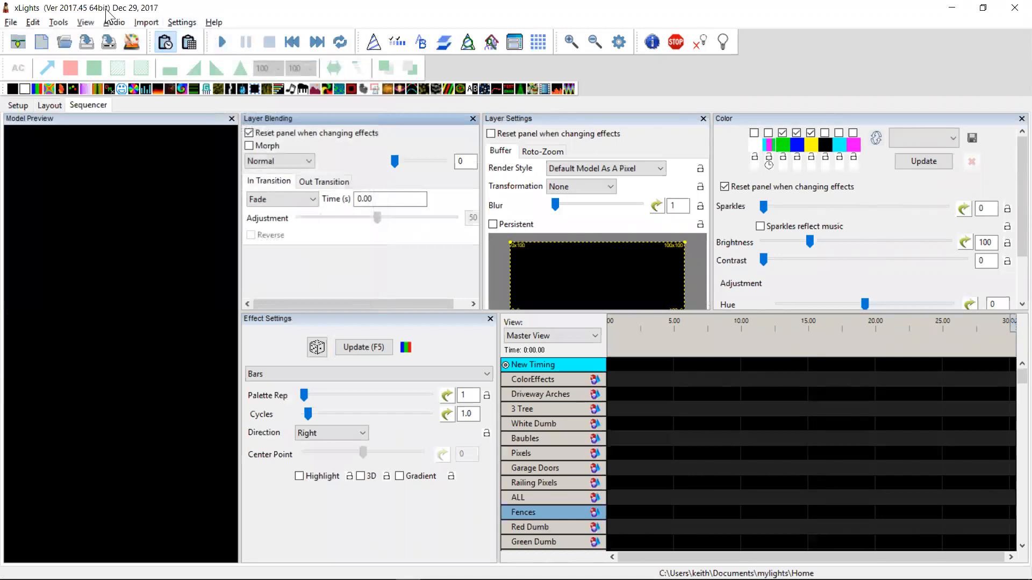
Start a new sequence discarding unsaved changes, inspect the Allow Blending Between Models option under Info / Media, and close the dialog
{"action": "left_click", "coordinate": [42, 42]}
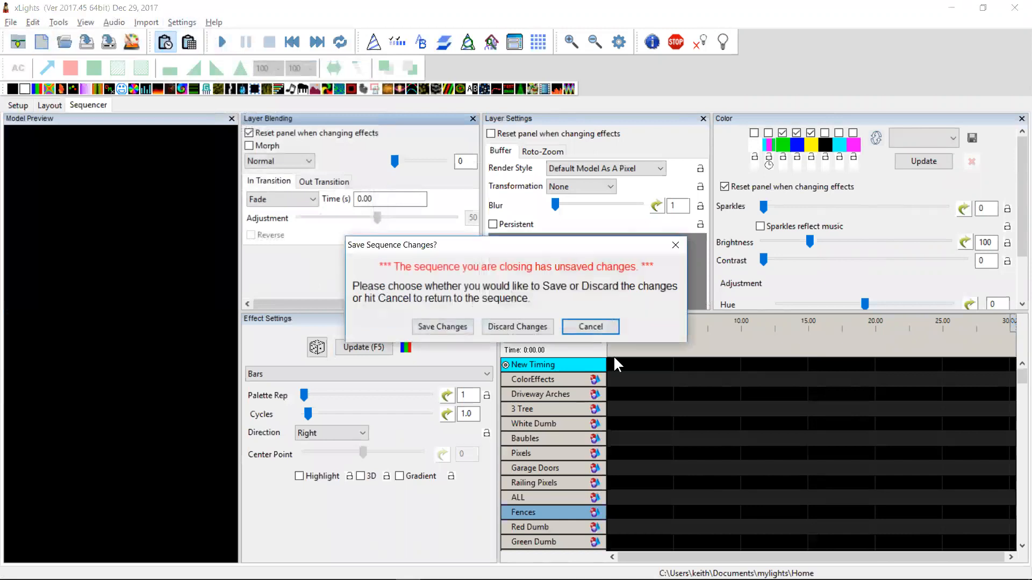
{"action": "left_click", "coordinate": [547, 330]}
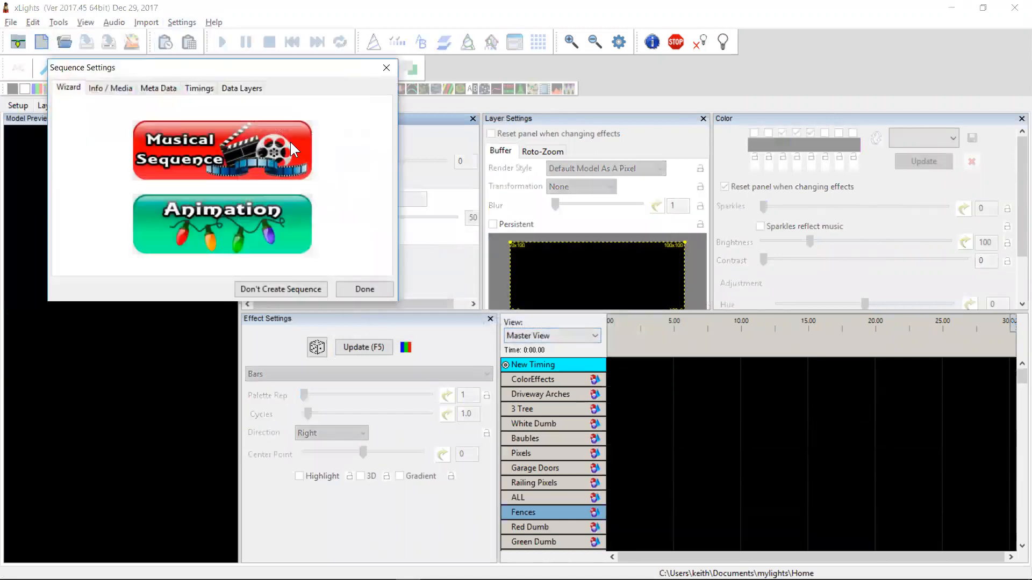
{"action": "left_click", "coordinate": [111, 88]}
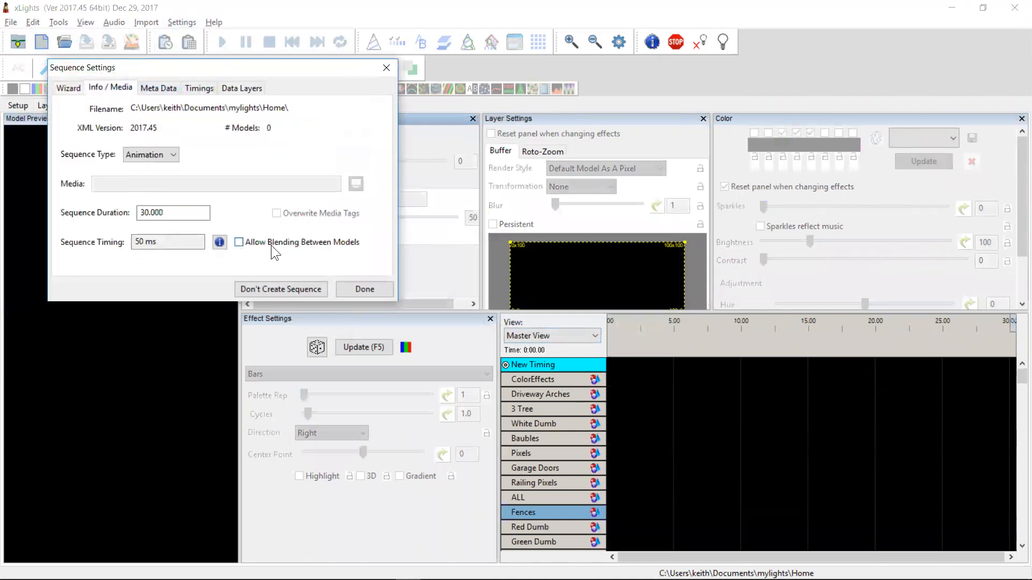
{"action": "left_click", "coordinate": [386, 67]}
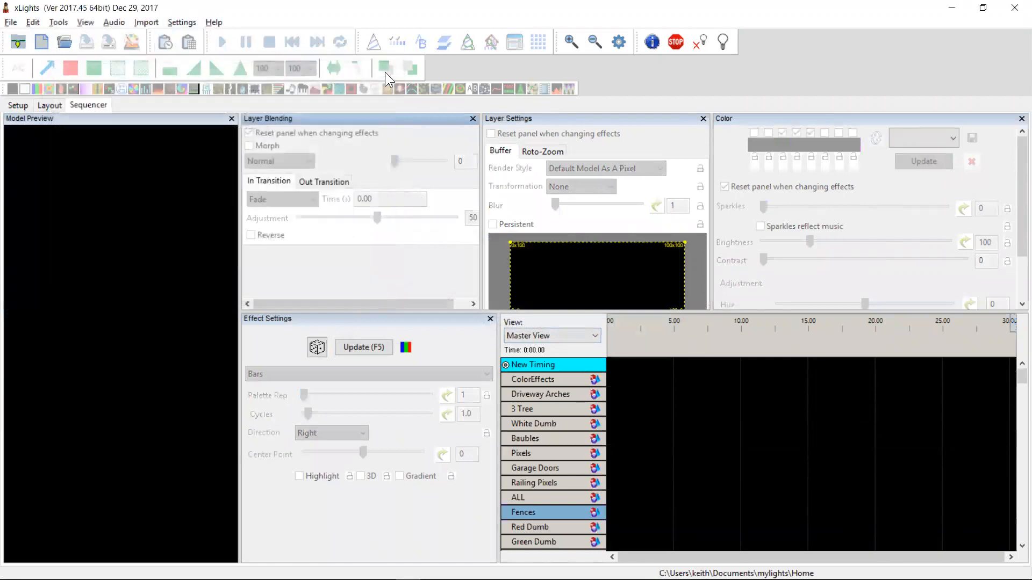
Switch to the changelog, highlight the entry about horizontal and vertical stack buffer styles for groups, and return to xLights
{"action": "key", "text": "alt+Tab"}
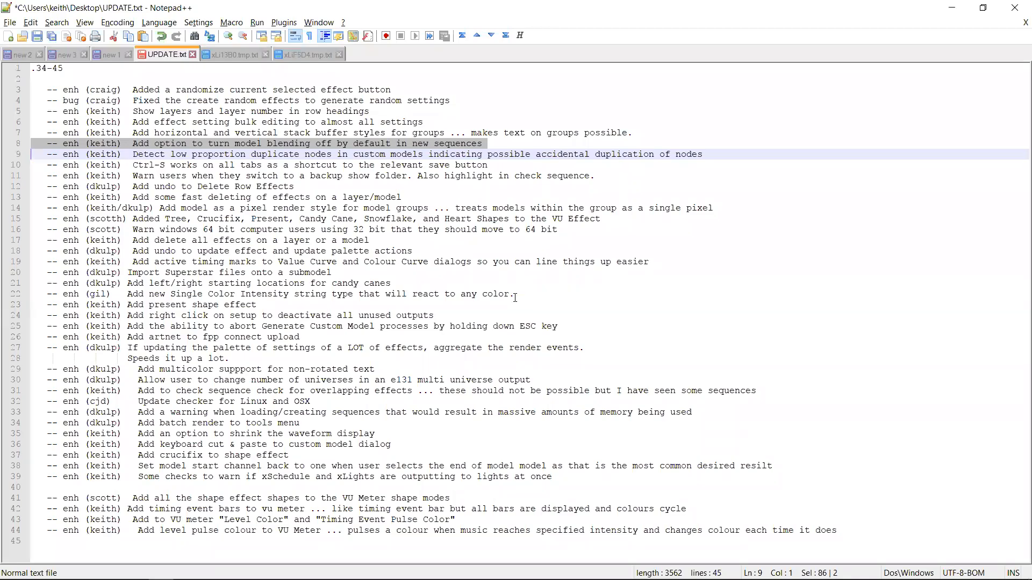
{"action": "key", "text": "Up"}
{"action": "key", "text": "Up"}
{"action": "key", "text": "Up"}
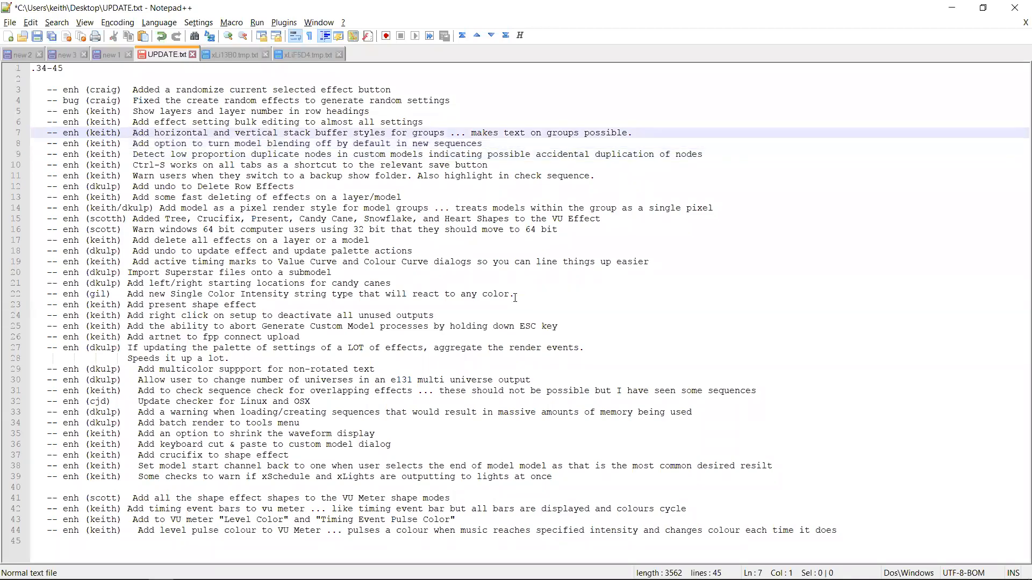
{"action": "key", "text": "Down"}
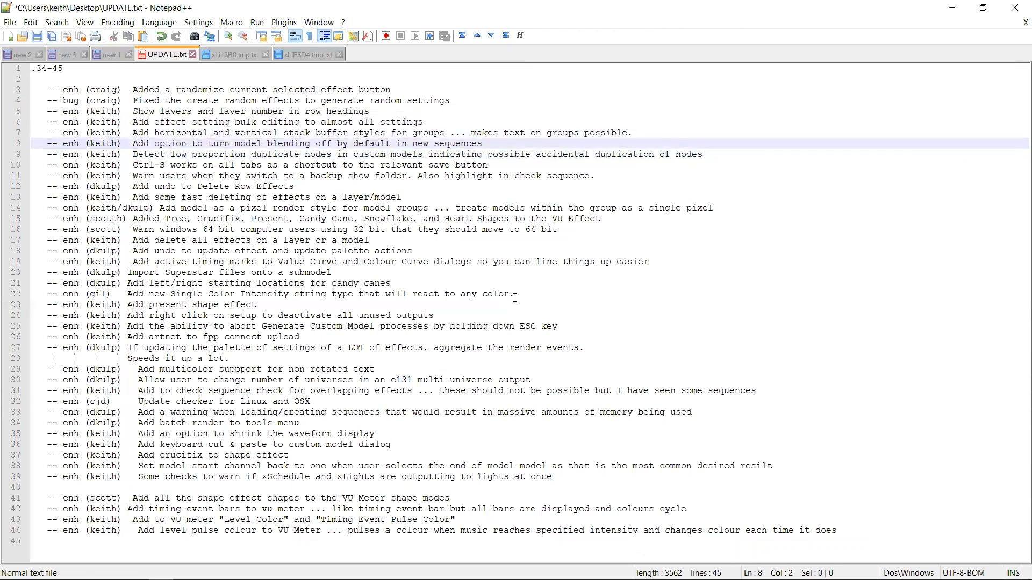
{"action": "key", "text": "shift+Down"}
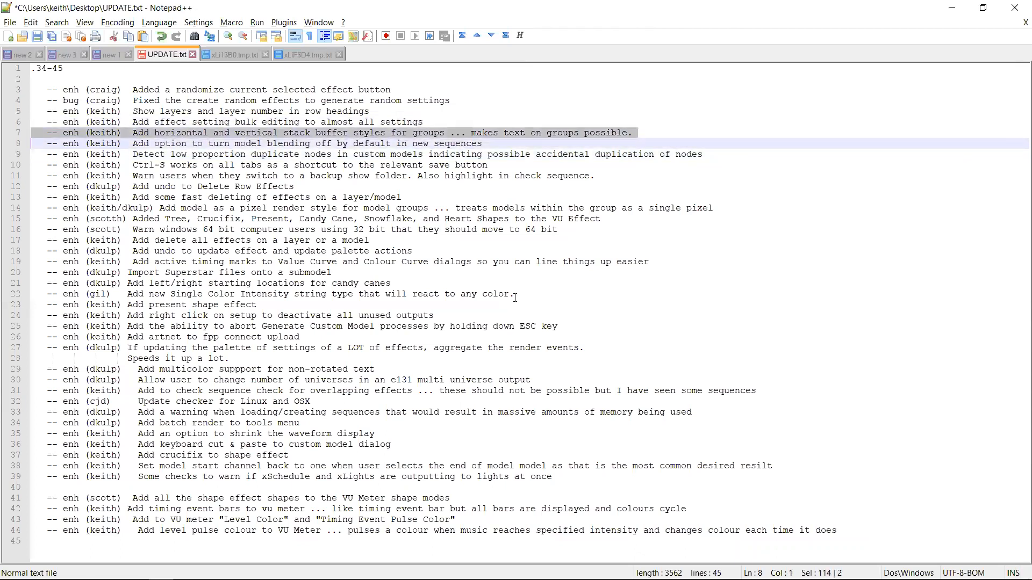
{"action": "key", "text": "alt+Tab"}
{"action": "key", "text": "alt+Tab"}
{"action": "key", "text": "alt+Tab"}
{"action": "key", "text": "alt+Tab"}
{"action": "key", "text": "alt+Tab"}
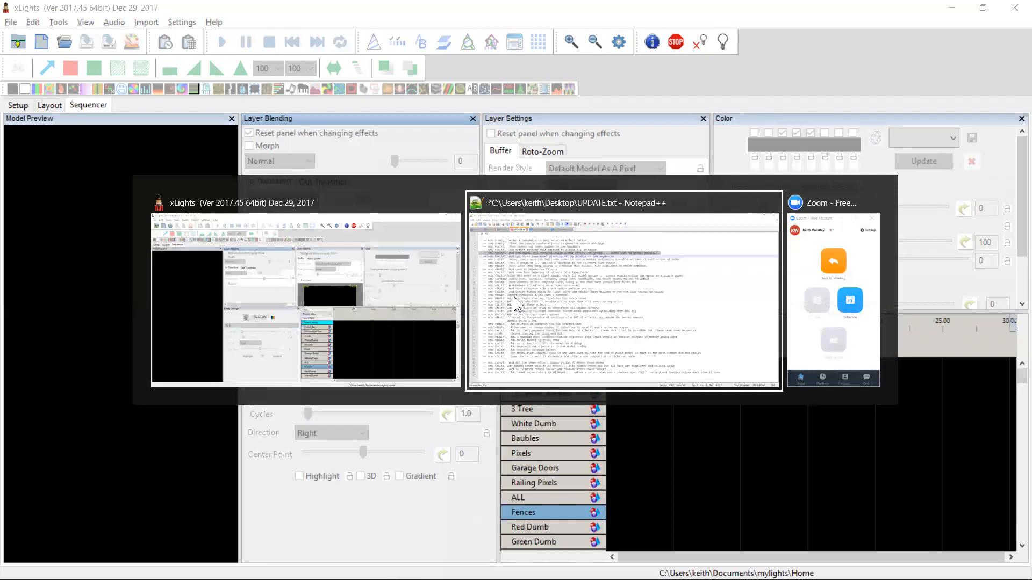
{"action": "key", "text": "alt+Tab"}
{"action": "key", "text": "alt+Tab"}
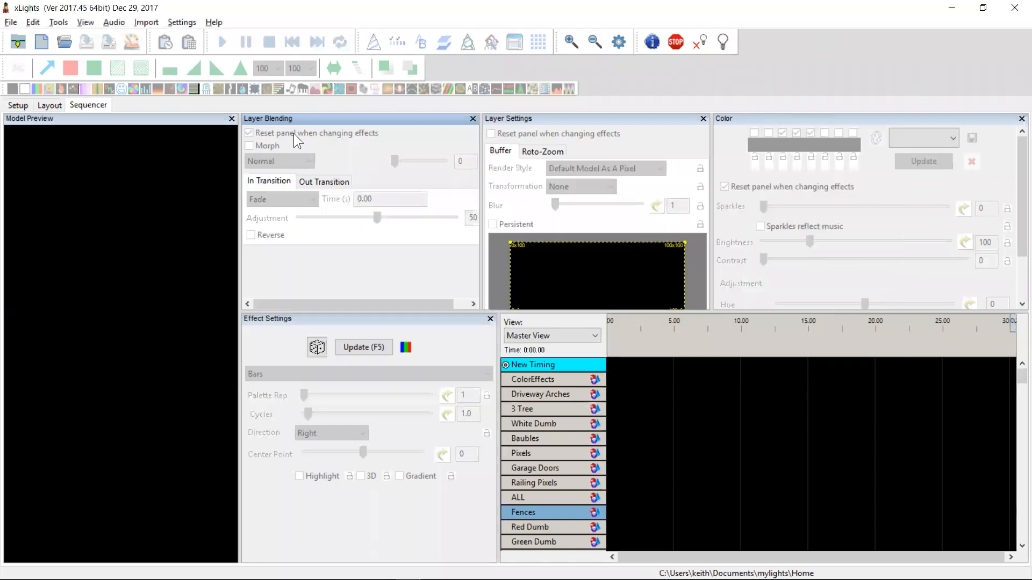
Create a new animation sequence with the default settings
{"action": "left_click", "coordinate": [41, 42]}
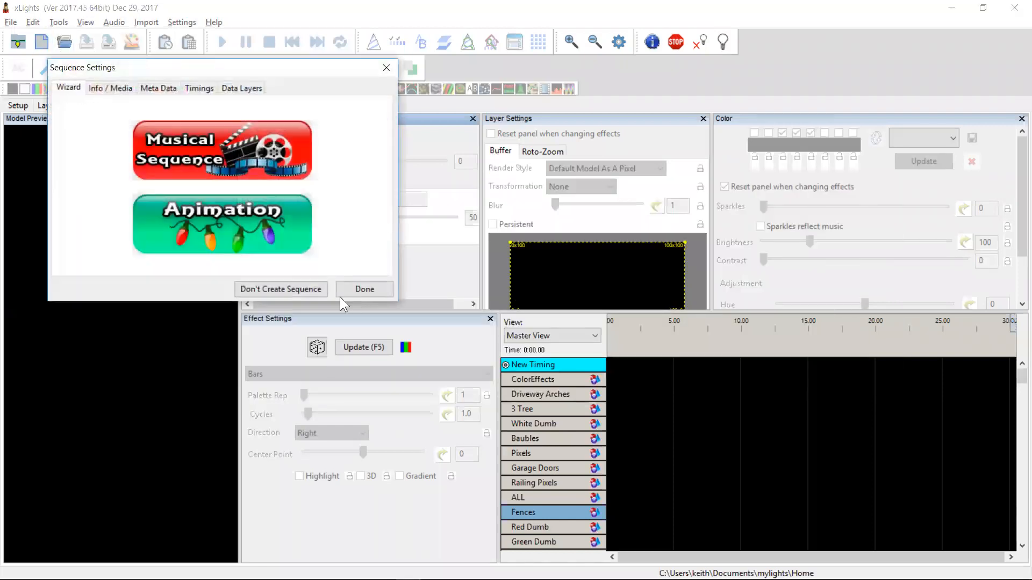
{"action": "left_click", "coordinate": [290, 242]}
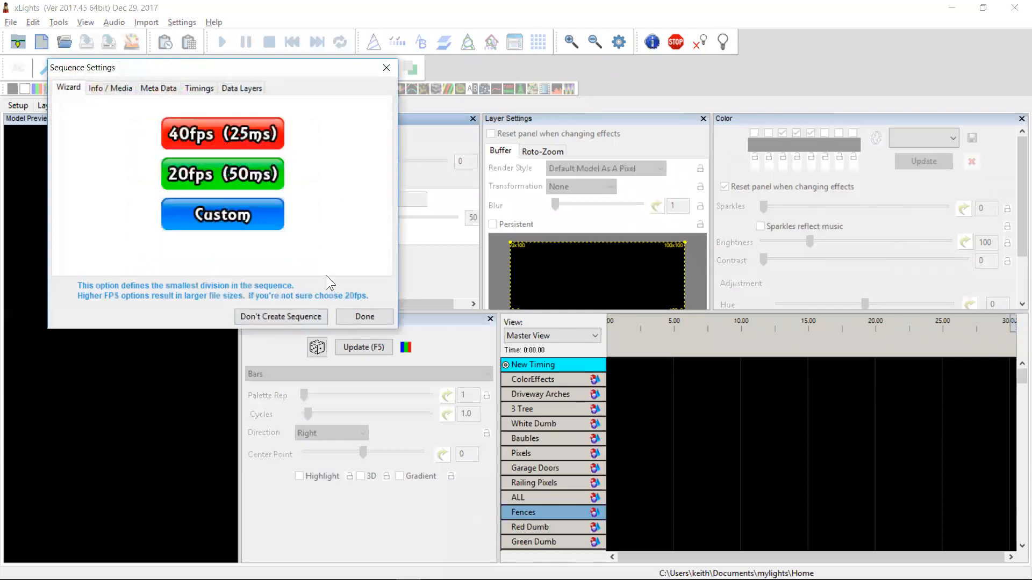
{"action": "left_click", "coordinate": [355, 316]}
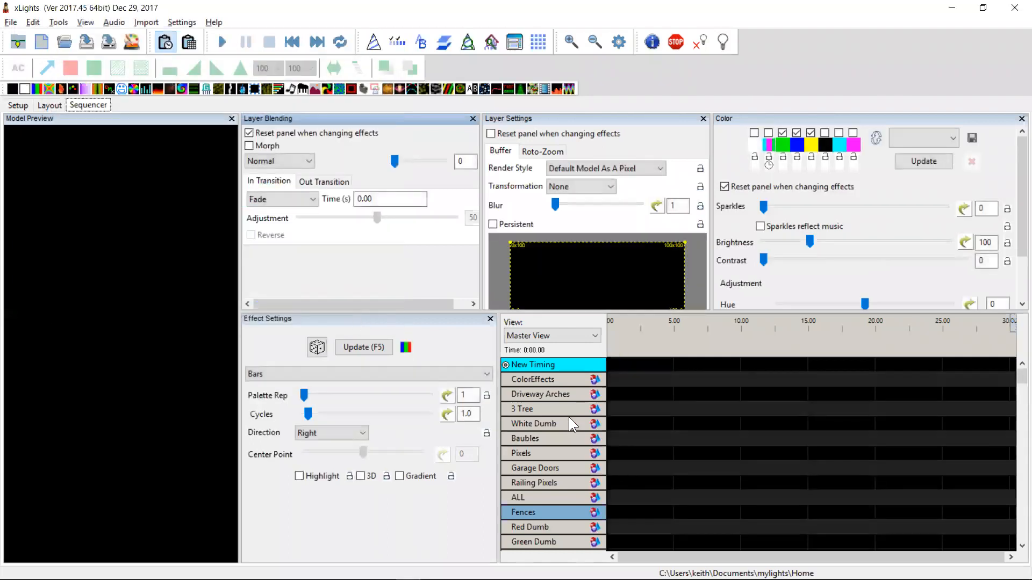
Place a Circles effect on the 3 Tree group from about 2 s to 7.5 s
{"action": "left_click", "coordinate": [564, 405]}
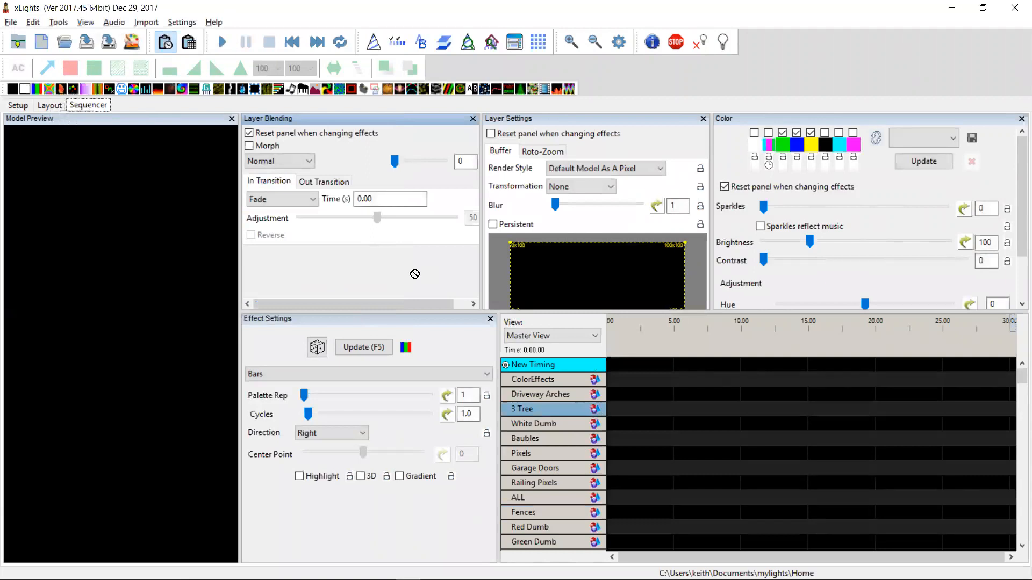
{"action": "left_click_drag", "start_coordinate": [575, 372], "coordinate": [707, 409]}
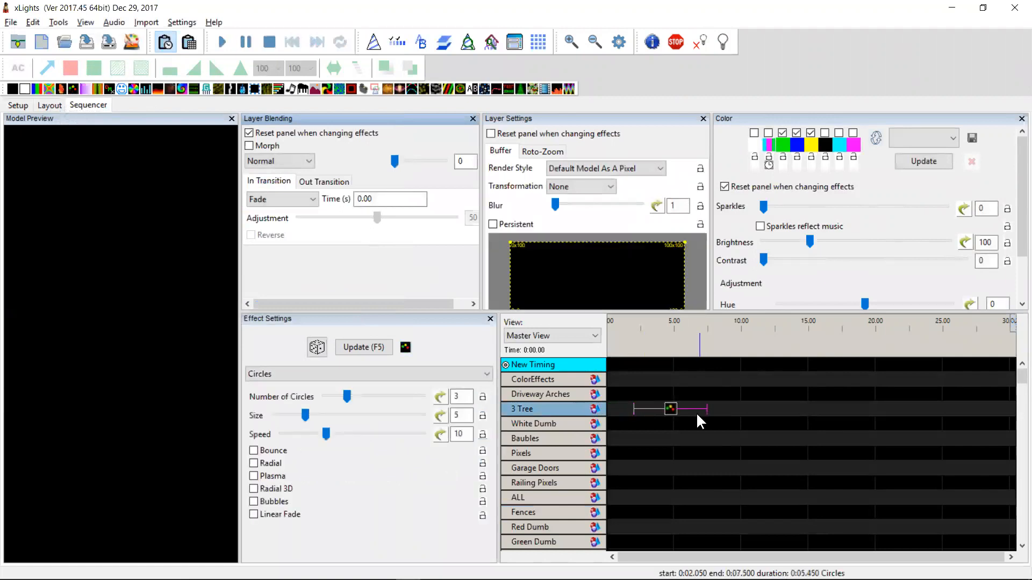
Select the Circles effect, then open and close the House Preview
{"action": "left_click", "coordinate": [669, 411]}
{"action": "left_click", "coordinate": [669, 411]}
{"action": "key", "text": "Down"}
{"action": "key", "text": "Up"}
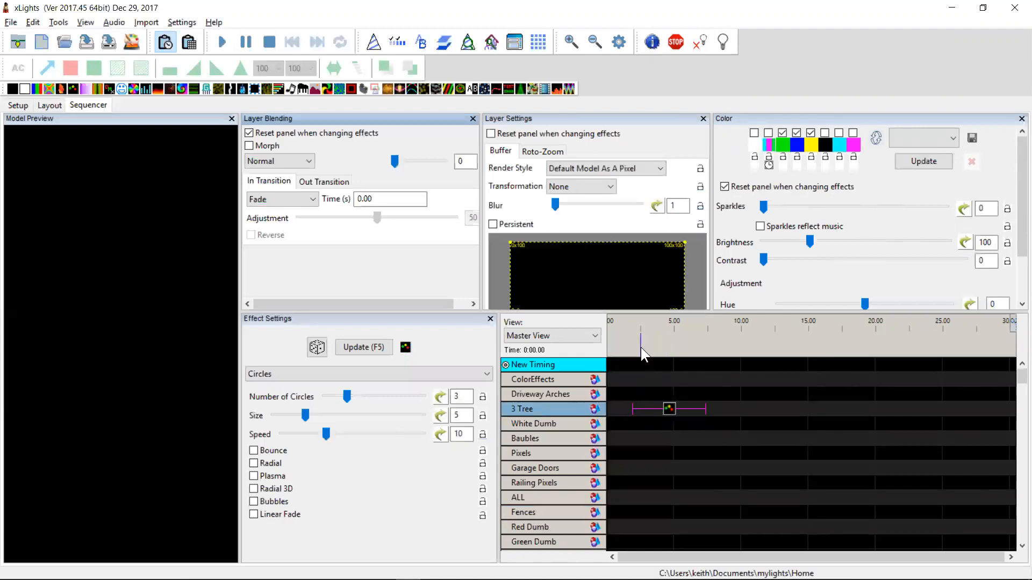
{"action": "left_click", "coordinate": [493, 41]}
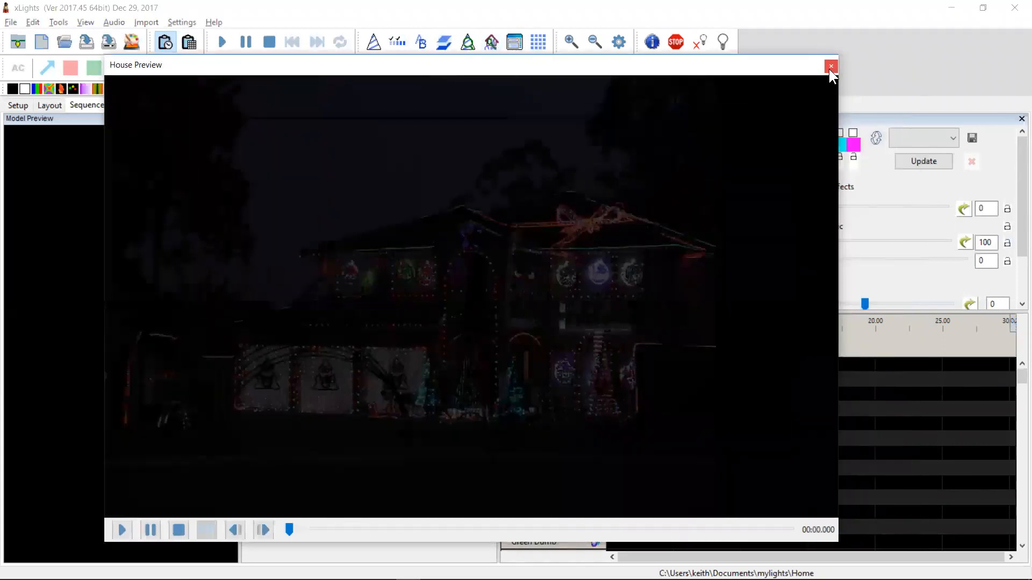
{"action": "left_click", "coordinate": [831, 66]}
Try the Default and Horizontal Stack render styles on the Circles effect, finishing on Default
{"action": "left_click", "coordinate": [669, 410]}
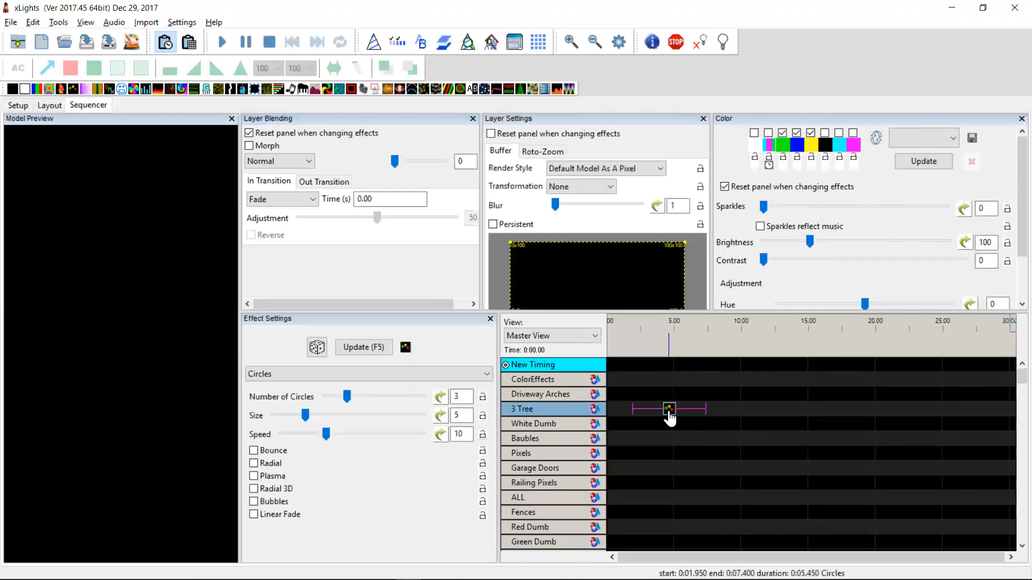
{"action": "left_click", "coordinate": [655, 169]}
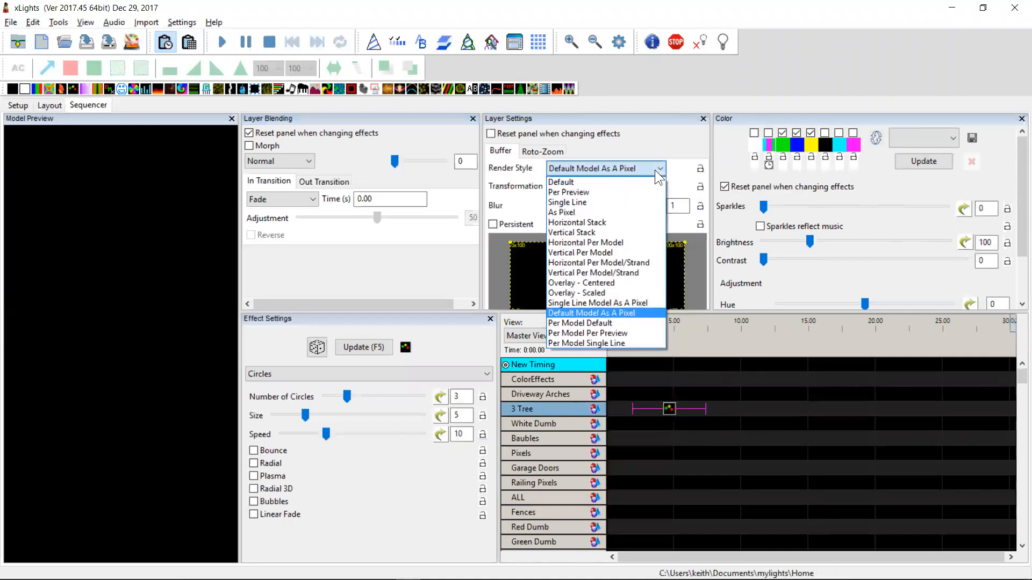
{"action": "left_click", "coordinate": [624, 184]}
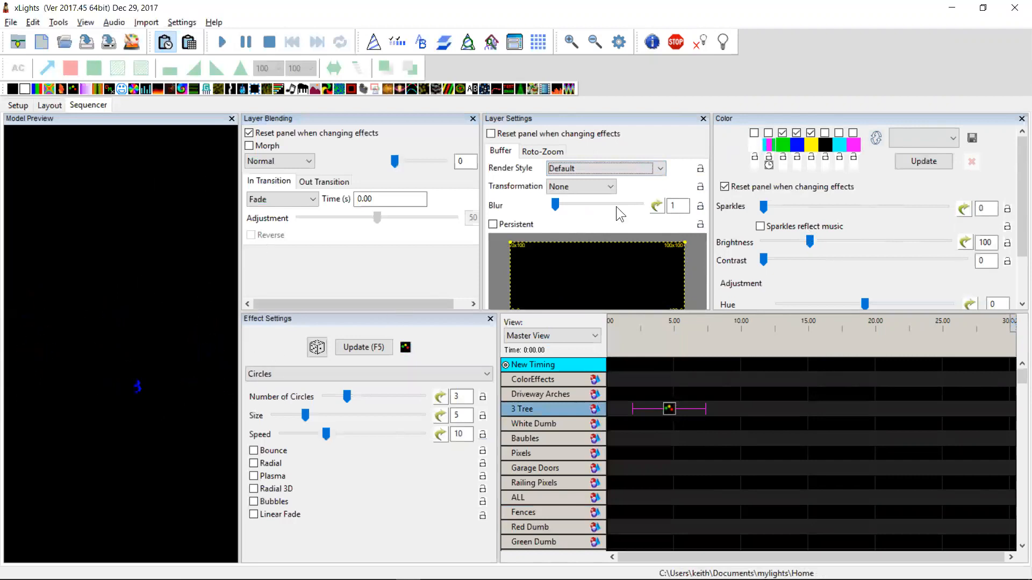
{"action": "left_click", "coordinate": [627, 168]}
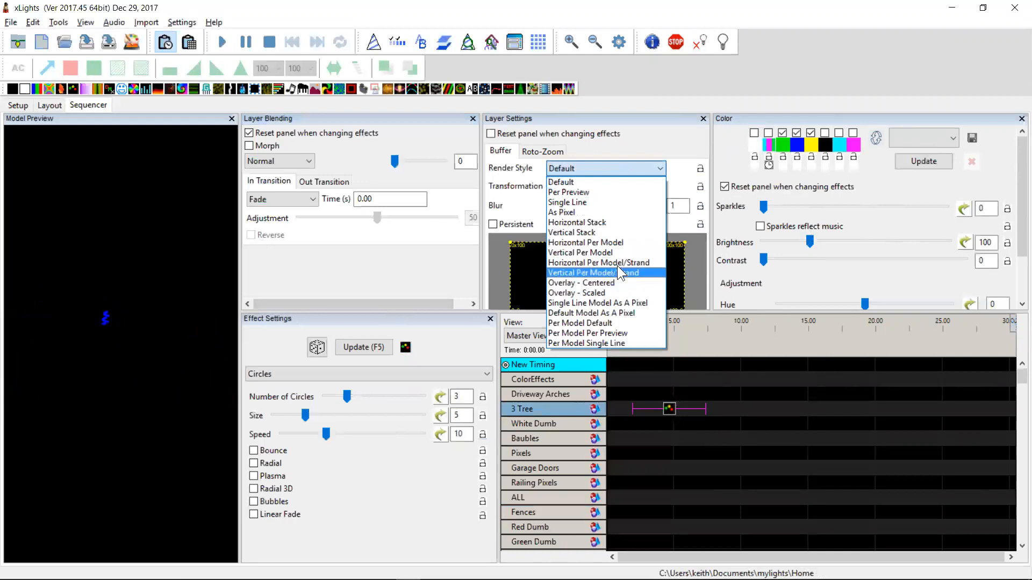
{"action": "left_click", "coordinate": [587, 222]}
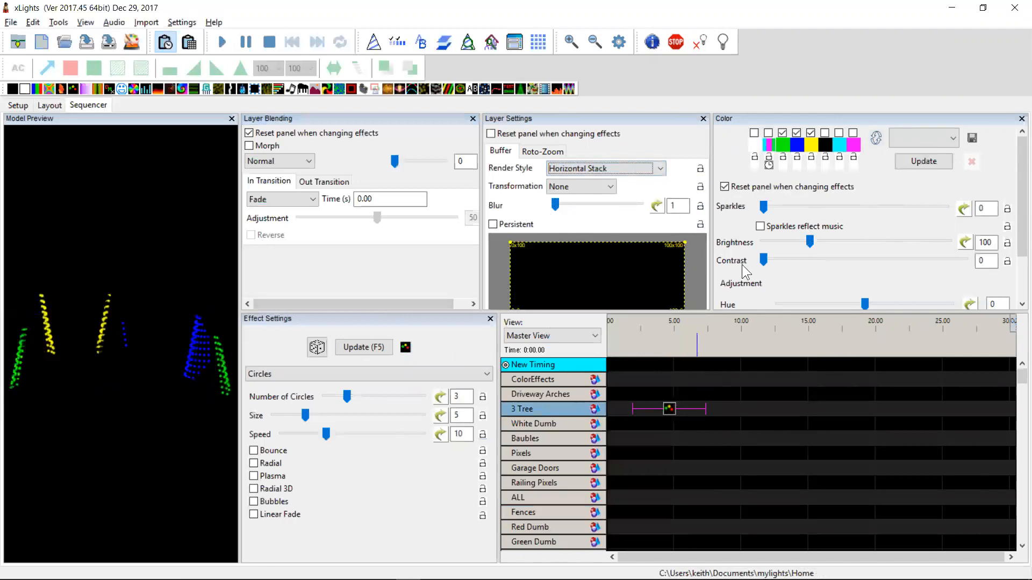
{"action": "left_click", "coordinate": [634, 169]}
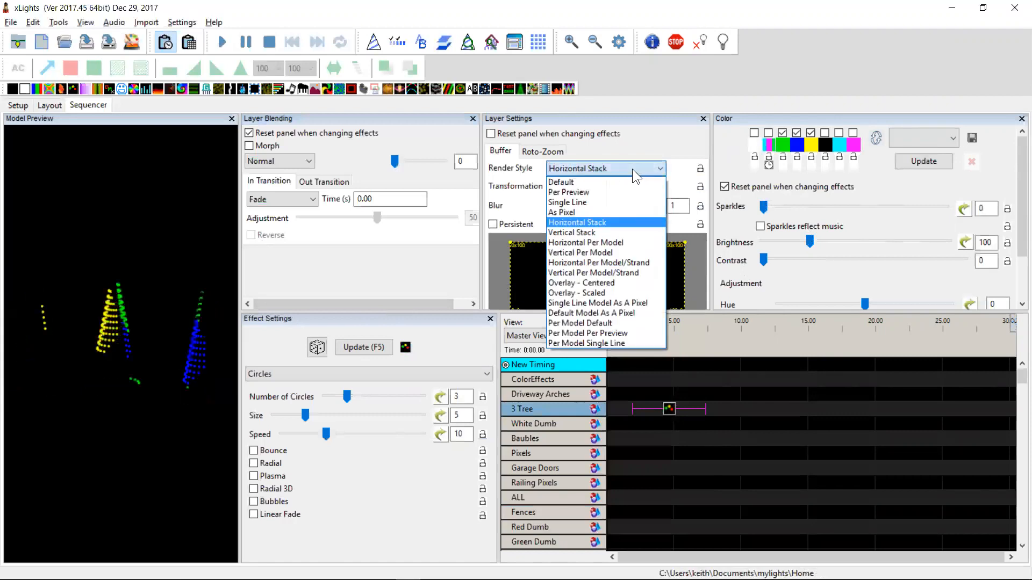
{"action": "left_click", "coordinate": [597, 178]}
Replace the 3 Tree effect with a Text effect showing Hello World
{"action": "left_click_drag", "start_coordinate": [508, 89], "coordinate": [662, 409]}
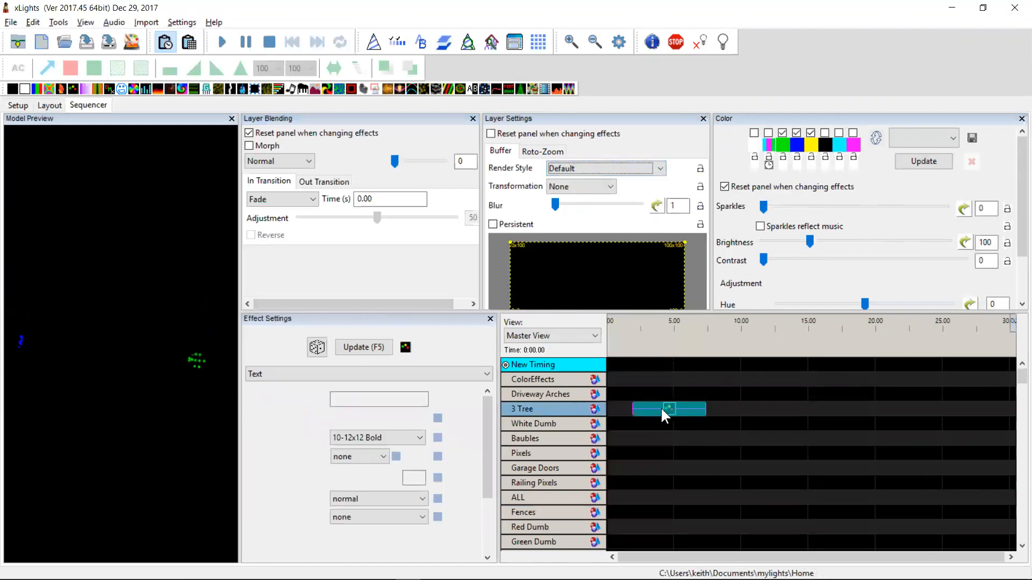
{"action": "left_click", "coordinate": [403, 400]}
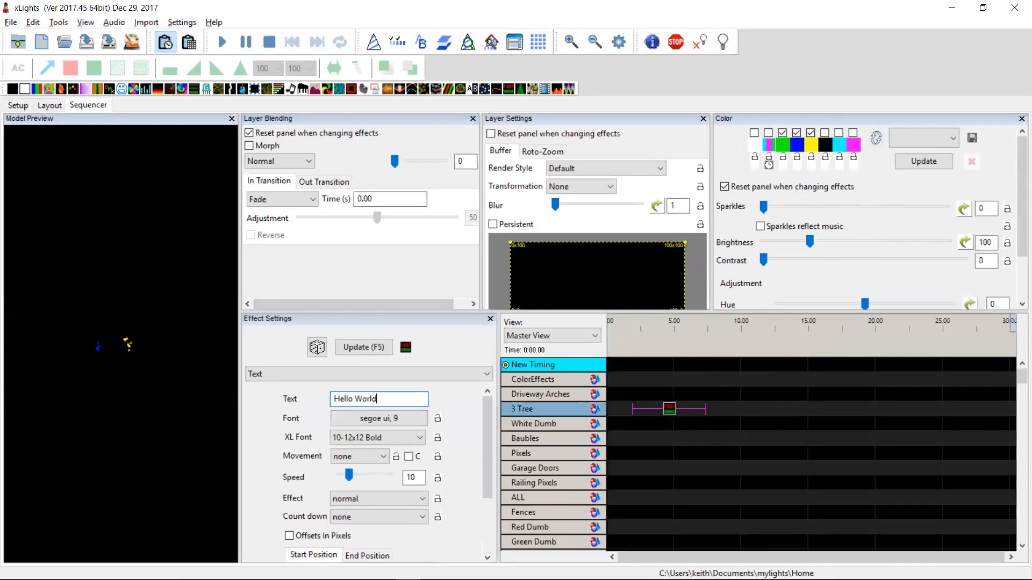
{"action": "key", "text": "Tab"}
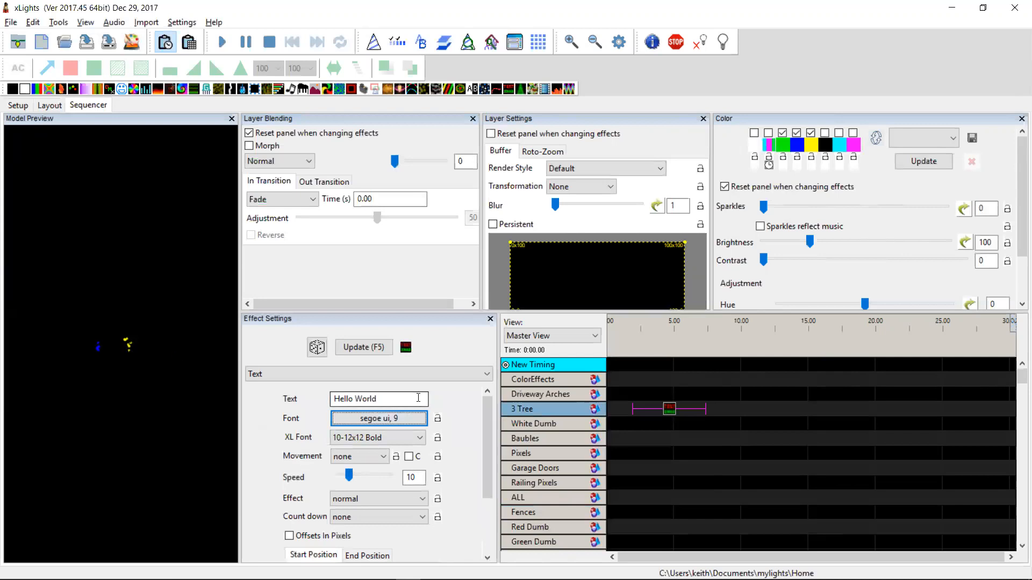
Set the Text effect's render style to Horizontal Stack
{"action": "left_click", "coordinate": [672, 415]}
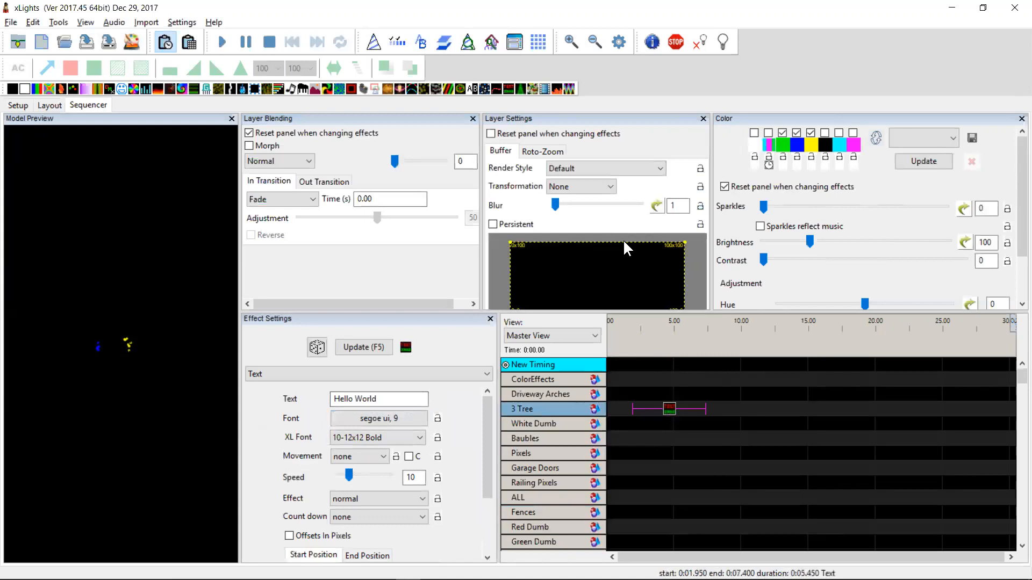
{"action": "left_click", "coordinate": [613, 168]}
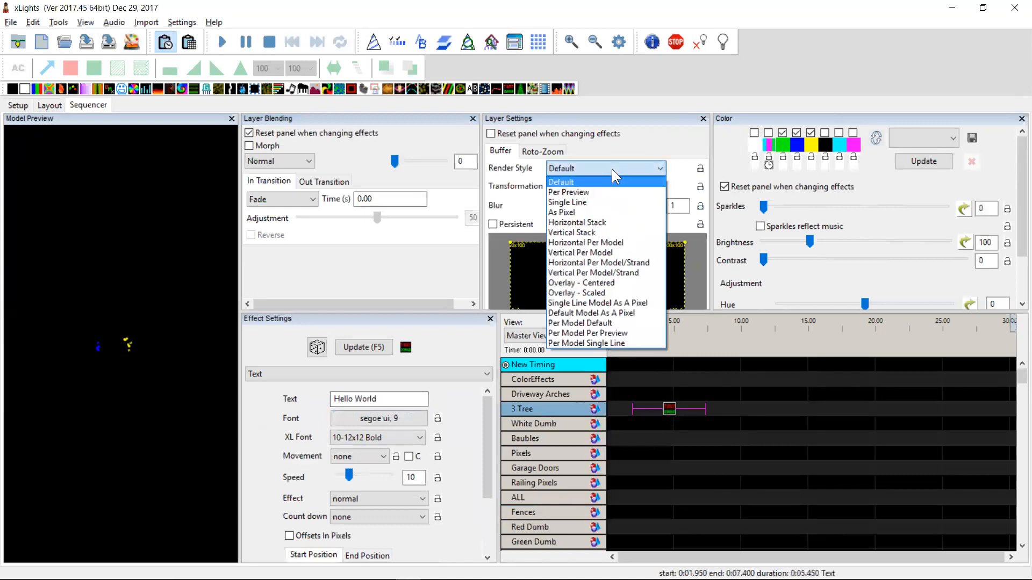
{"action": "left_click", "coordinate": [597, 221]}
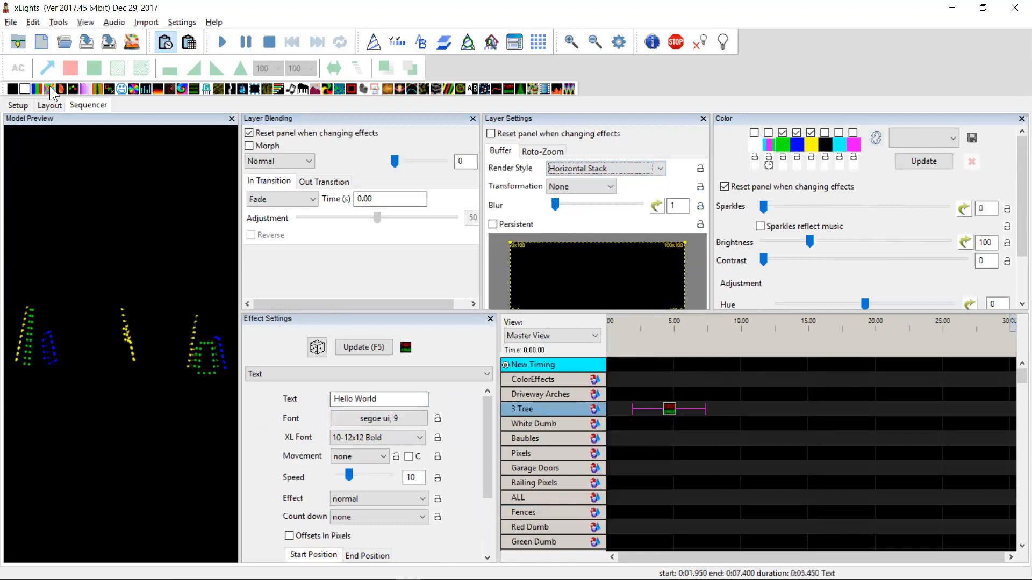
Replace the effect in turn with Butterfly, Spirals, VU Meter and Wave effects to preview them stacked horizontally
{"action": "left_click_drag", "start_coordinate": [549, 376], "coordinate": [681, 415]}
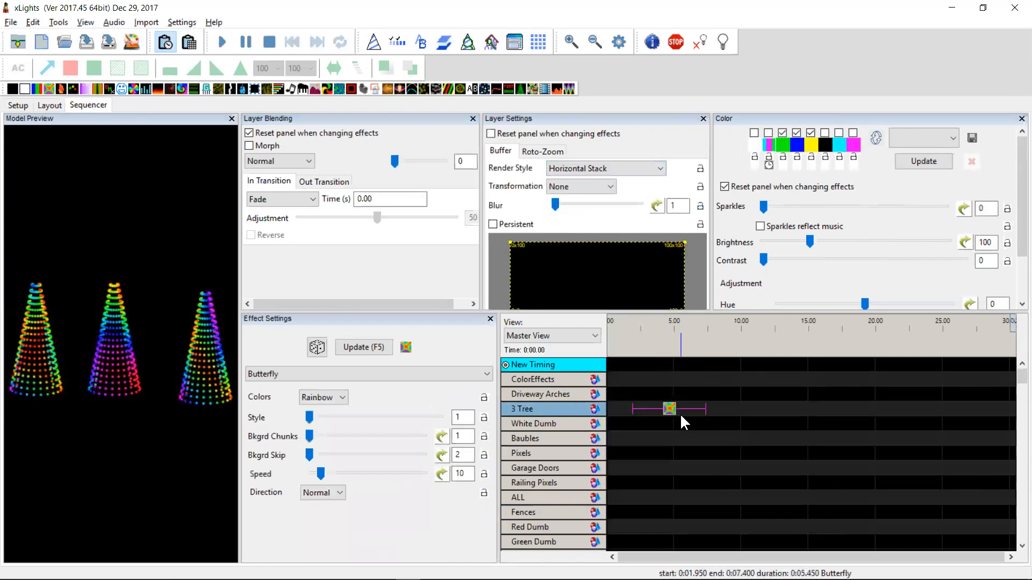
{"action": "left_click_drag", "start_coordinate": [605, 251], "coordinate": [671, 408]}
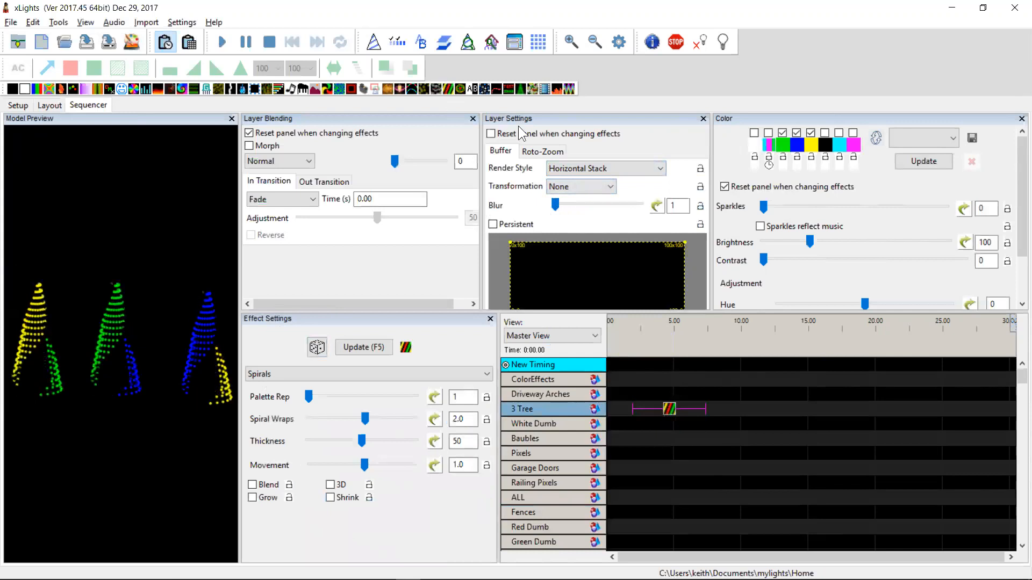
{"action": "left_click_drag", "start_coordinate": [558, 89], "coordinate": [676, 411]}
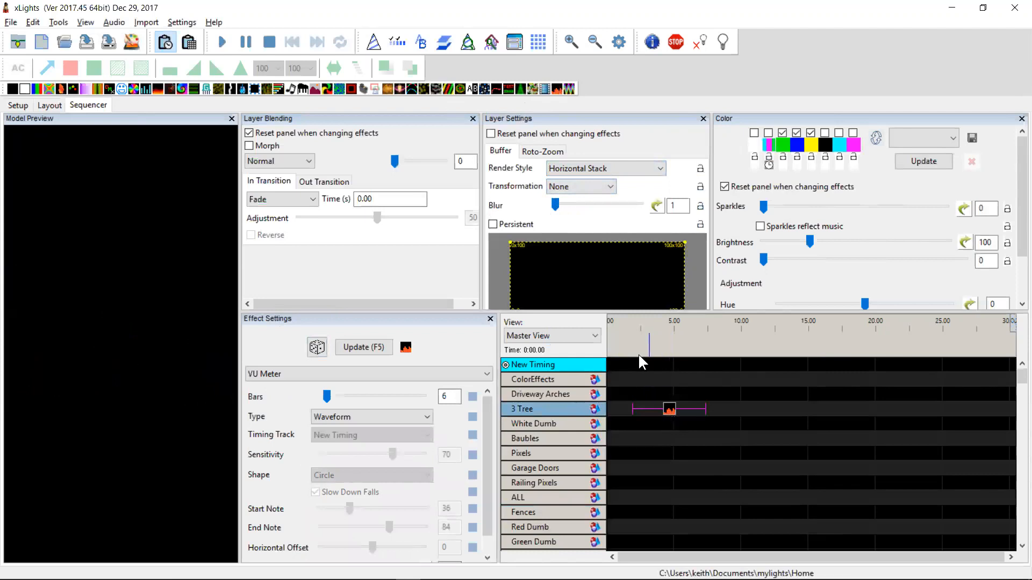
{"action": "left_click_drag", "start_coordinate": [660, 275], "coordinate": [673, 413]}
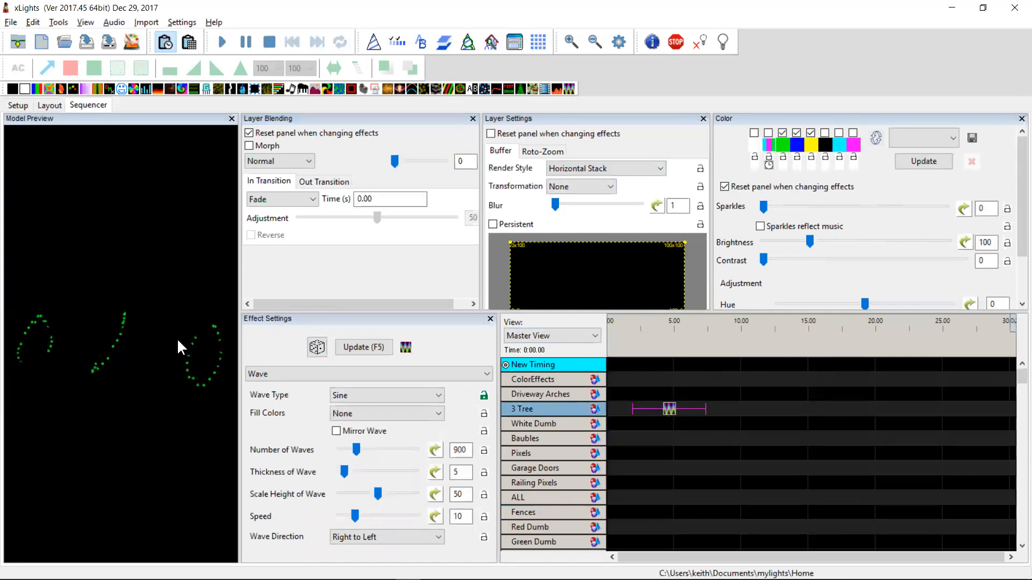
Set the Wave effect's render style to Vertical Stack to preview it stacked vertically
{"action": "left_click", "coordinate": [615, 167]}
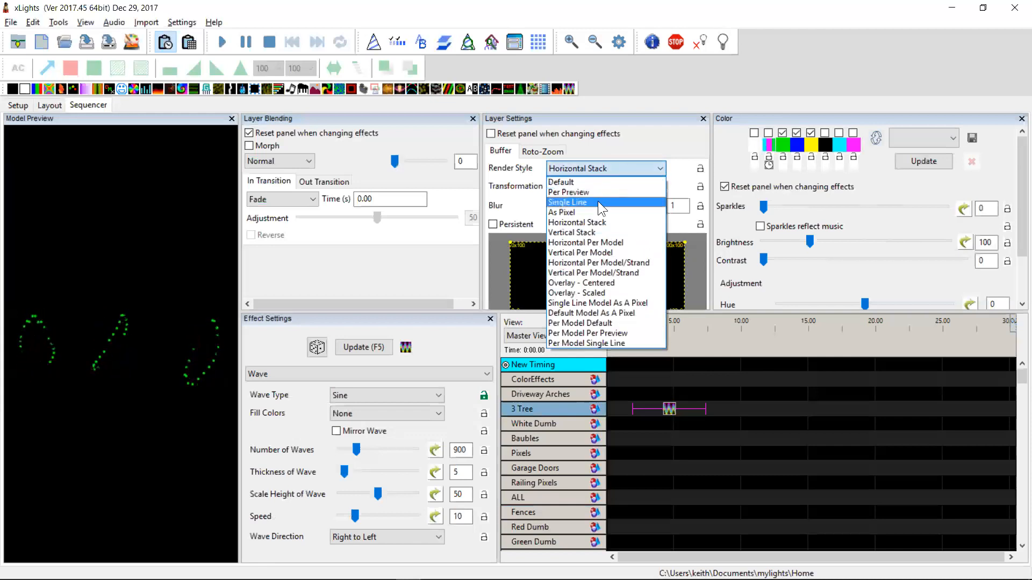
{"action": "left_click", "coordinate": [586, 231]}
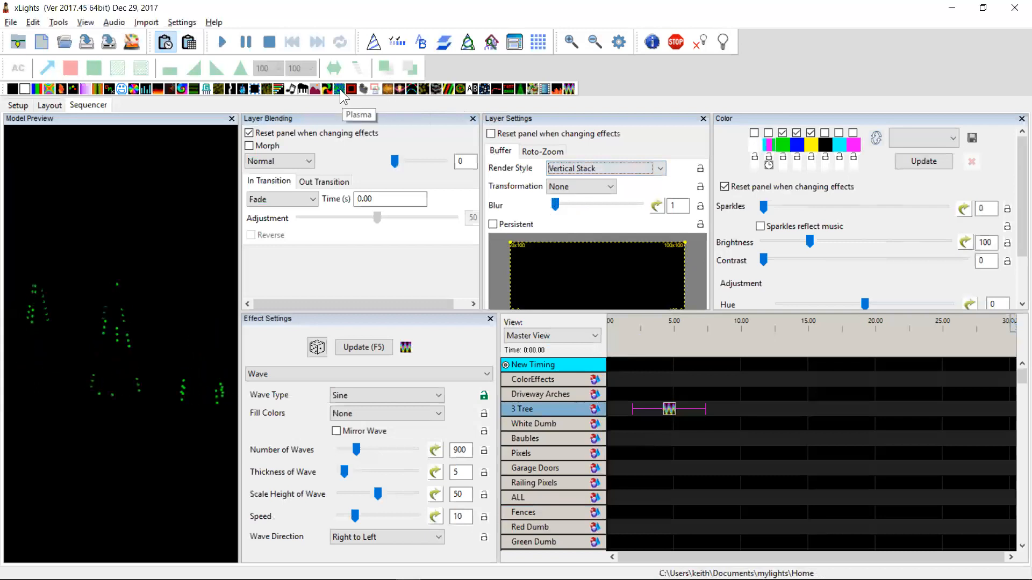
Replace the effect on 3 Tree with a Morph effect and set its render style to Horizontal Stack
{"action": "left_click_drag", "start_coordinate": [278, 89], "coordinate": [669, 408]}
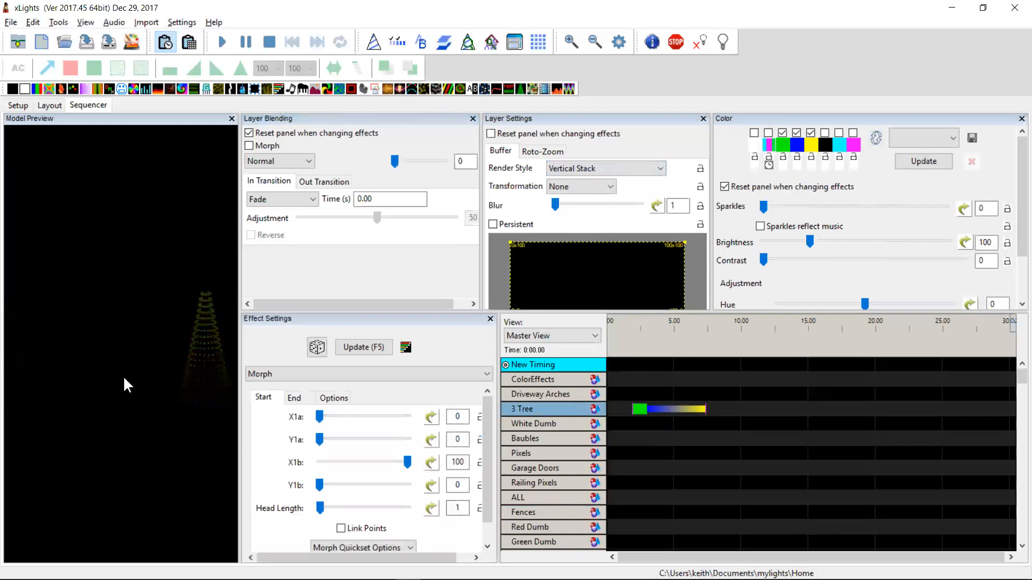
{"action": "left_click", "coordinate": [629, 166]}
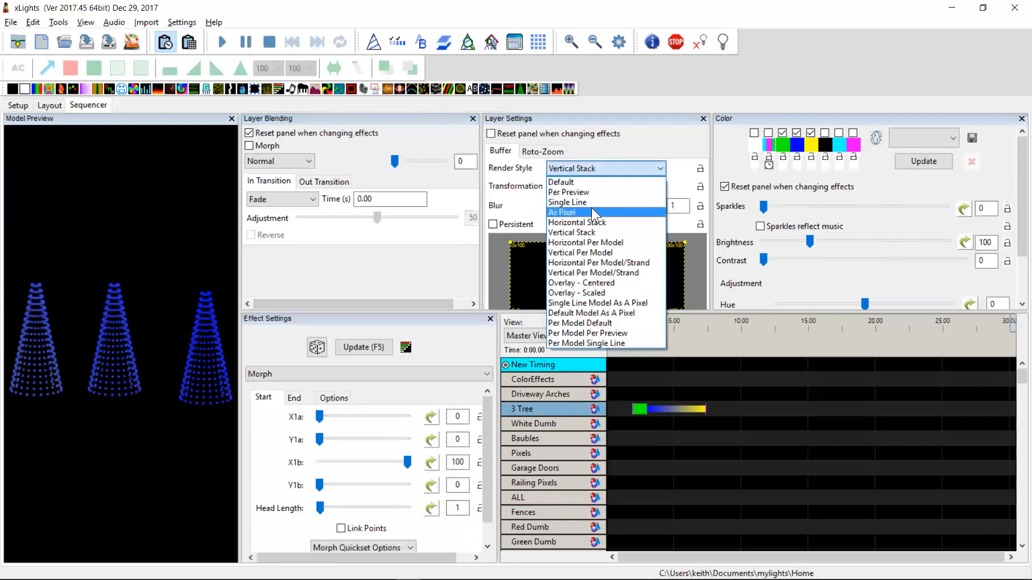
{"action": "left_click", "coordinate": [590, 222]}
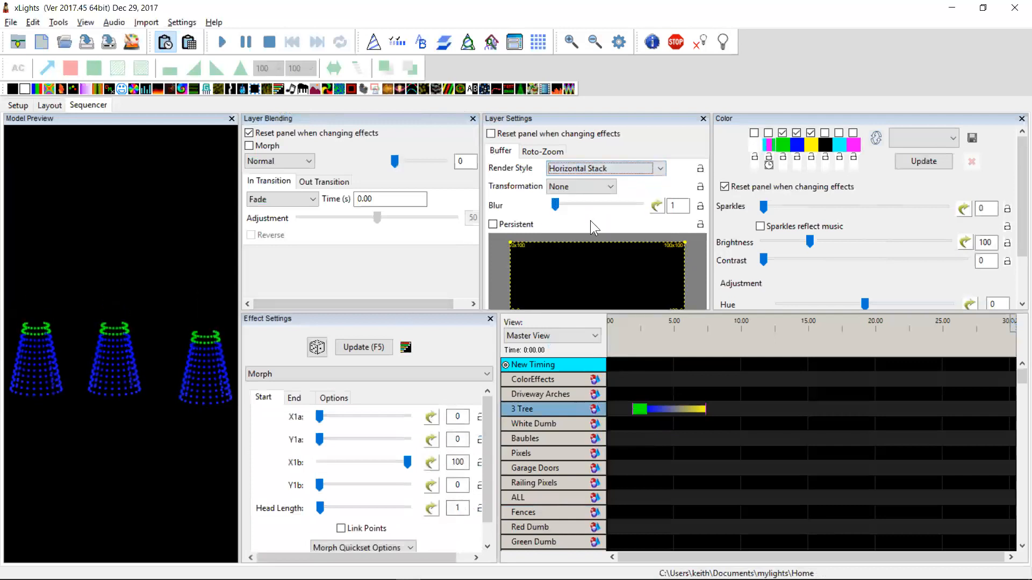
Apply the Full Sweep Right morph quickset to the Morph effect
{"action": "left_click", "coordinate": [359, 545]}
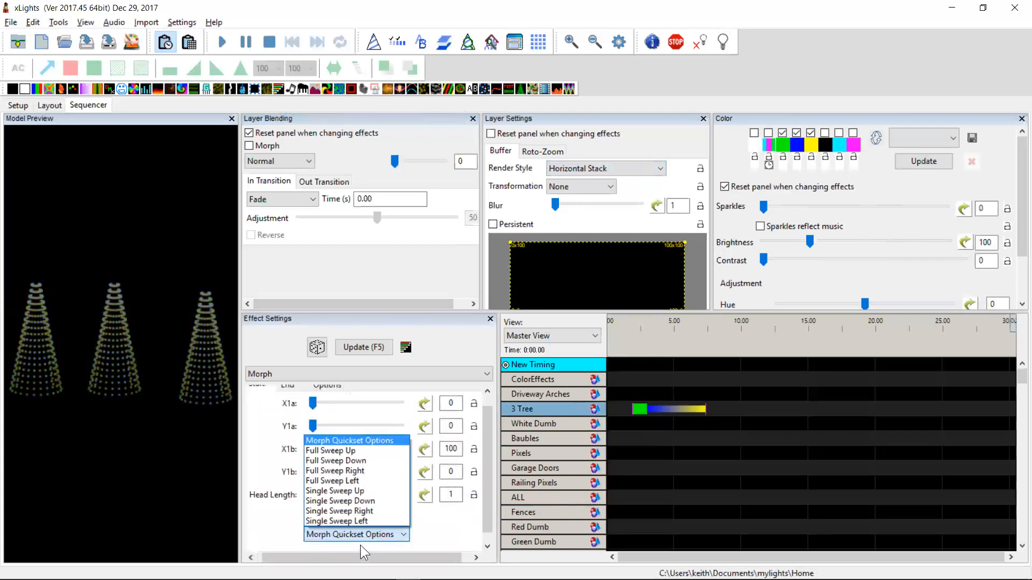
{"action": "left_click", "coordinate": [368, 470]}
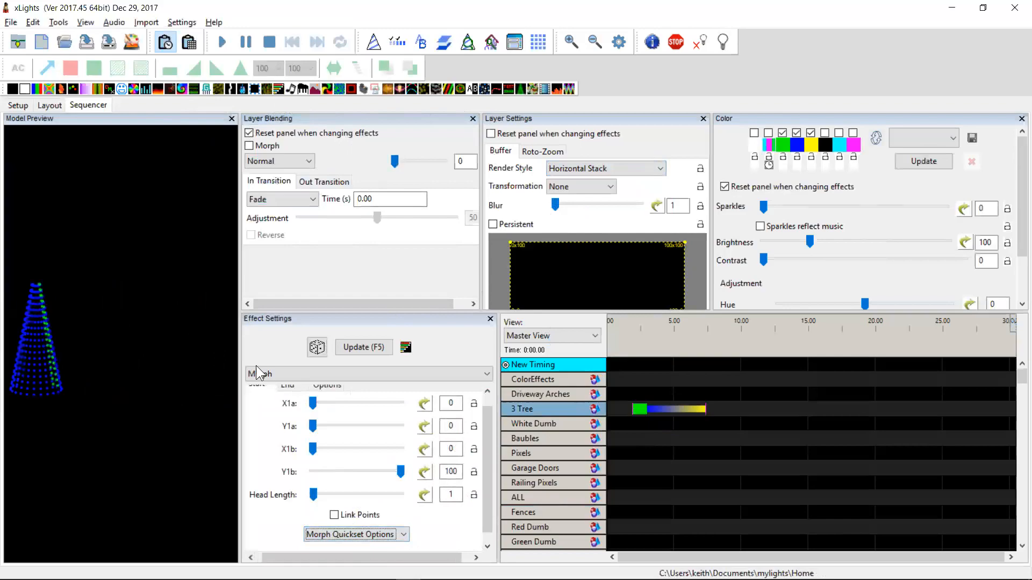
Switch to Notepad++ to highlight the changelog line about bulk editing effect settings, then return to xLights
{"action": "key", "text": "alt+Tab"}
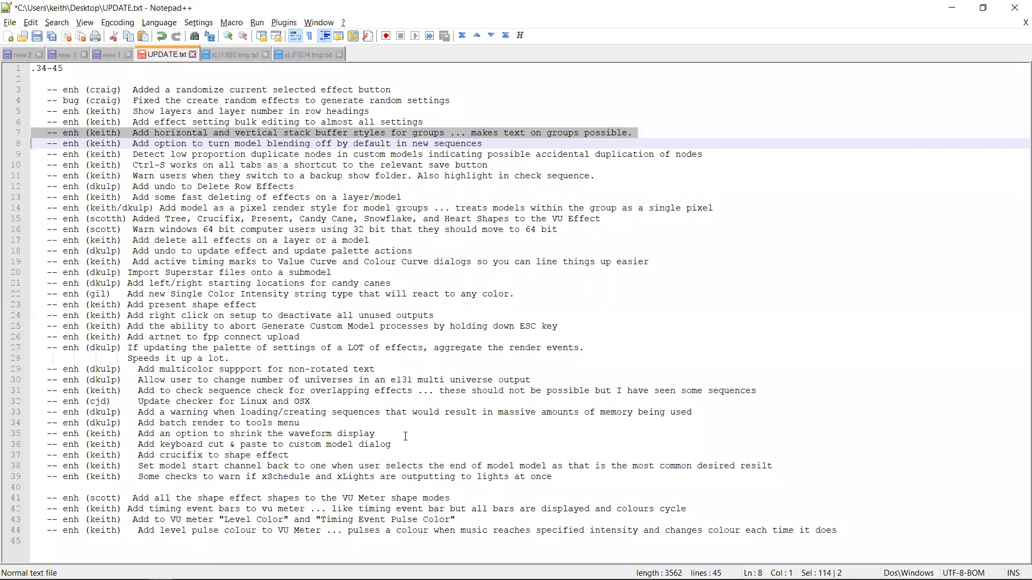
{"action": "key", "text": "Up"}
{"action": "key", "text": "shift+Down"}
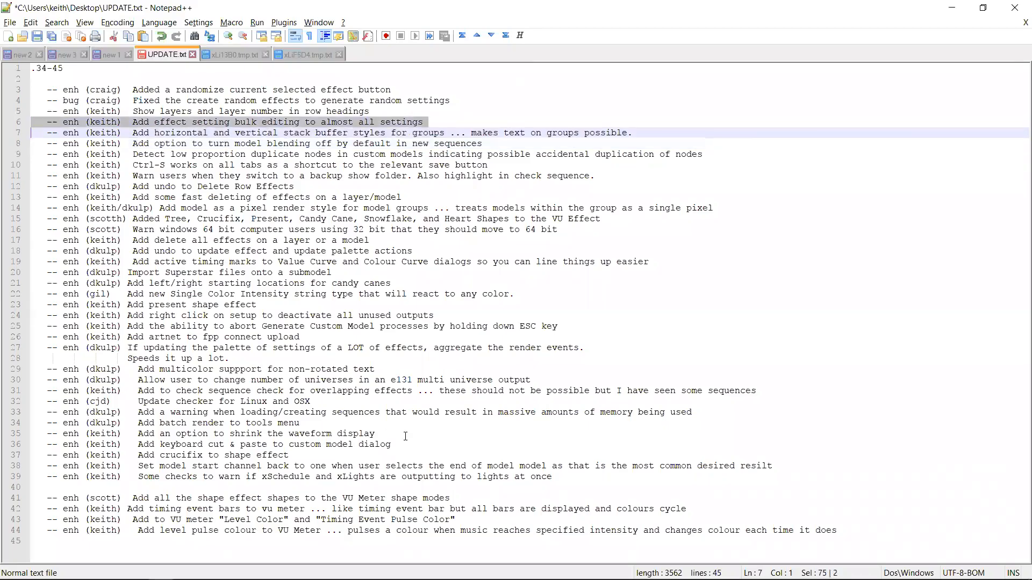
{"action": "key", "text": "alt+Tab"}
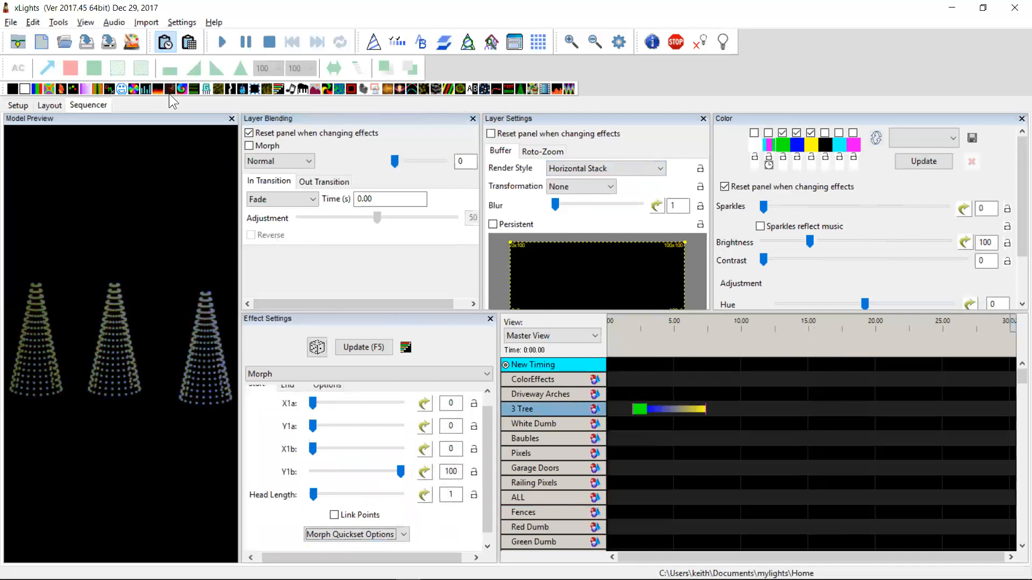
Add a Fire effect and a Circles effect to the 3 Tree row after the Morph effect
{"action": "left_click_drag", "start_coordinate": [325, 195], "coordinate": [755, 408]}
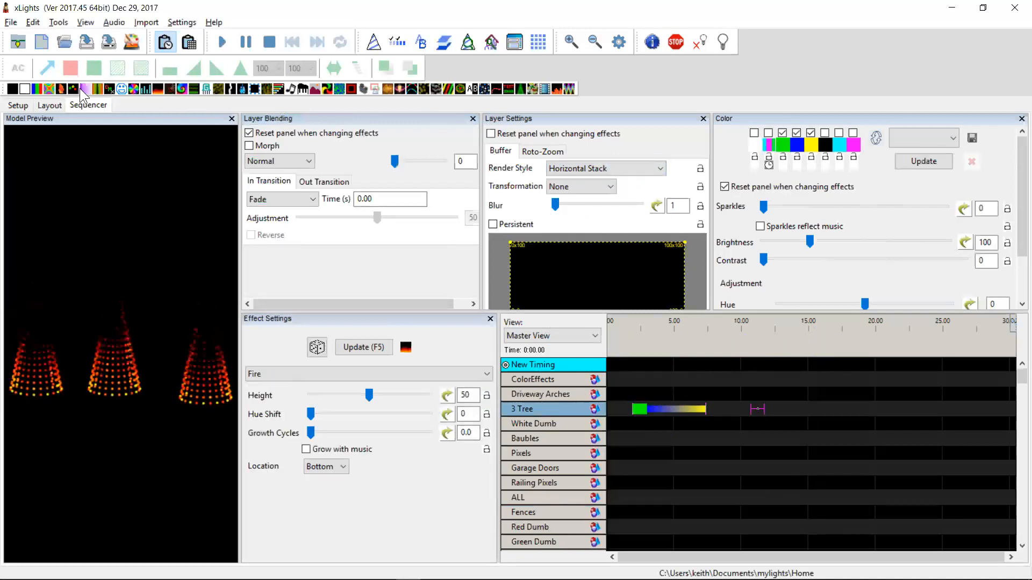
{"action": "mouse_move", "coordinate": [349, 187]}
{"action": "left_mouse_down"}
{"action": "mouse_move", "coordinate": [800, 397]}
{"action": "mouse_move", "coordinate": [801, 407]}
{"action": "mouse_move", "coordinate": [611, 401]}
{"action": "left_mouse_up"}
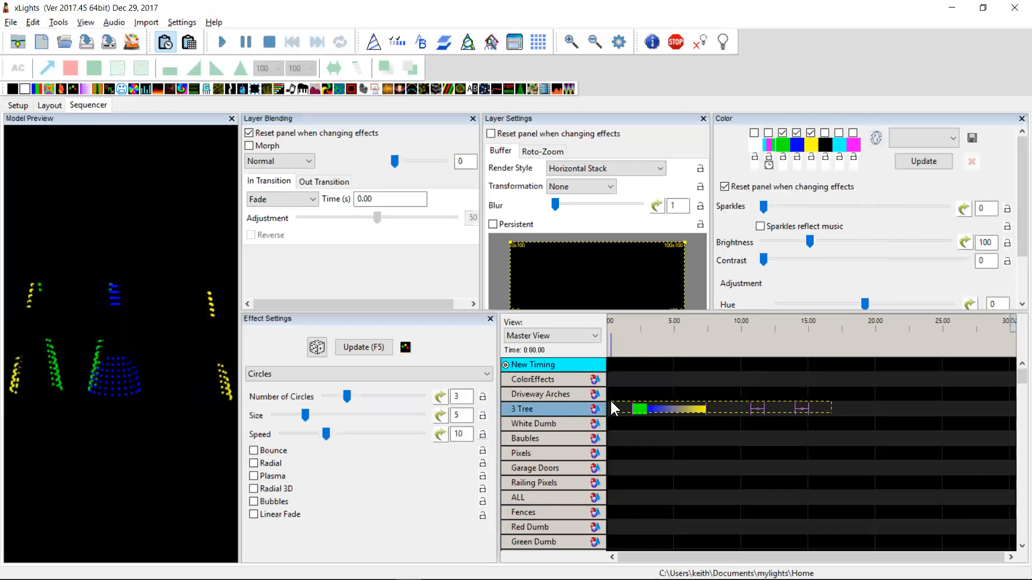
Bulk edit the out transition time of the selected 3 Tree effects to 1 second
{"action": "left_click", "coordinate": [636, 407]}
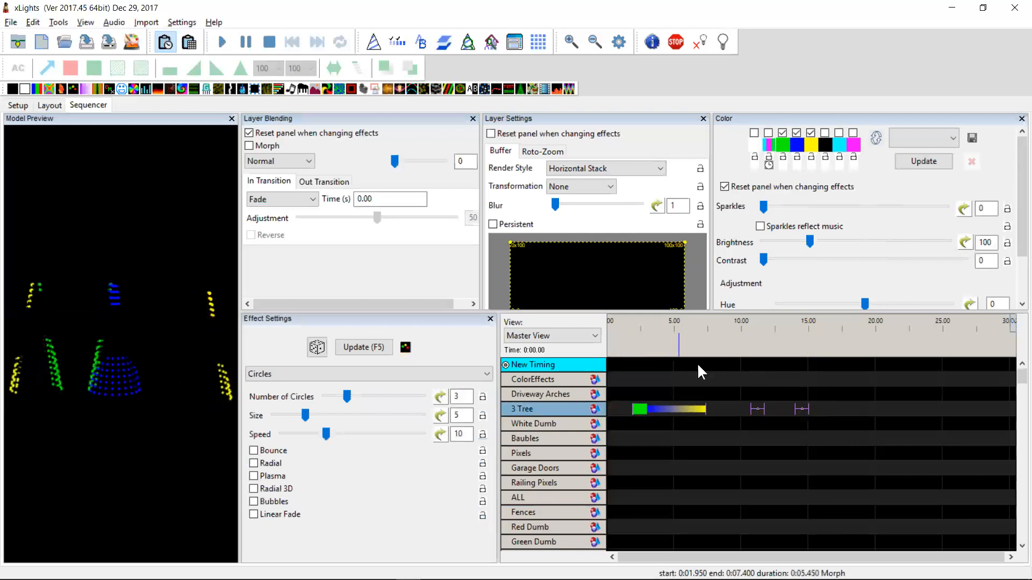
{"action": "left_click", "coordinate": [317, 181]}
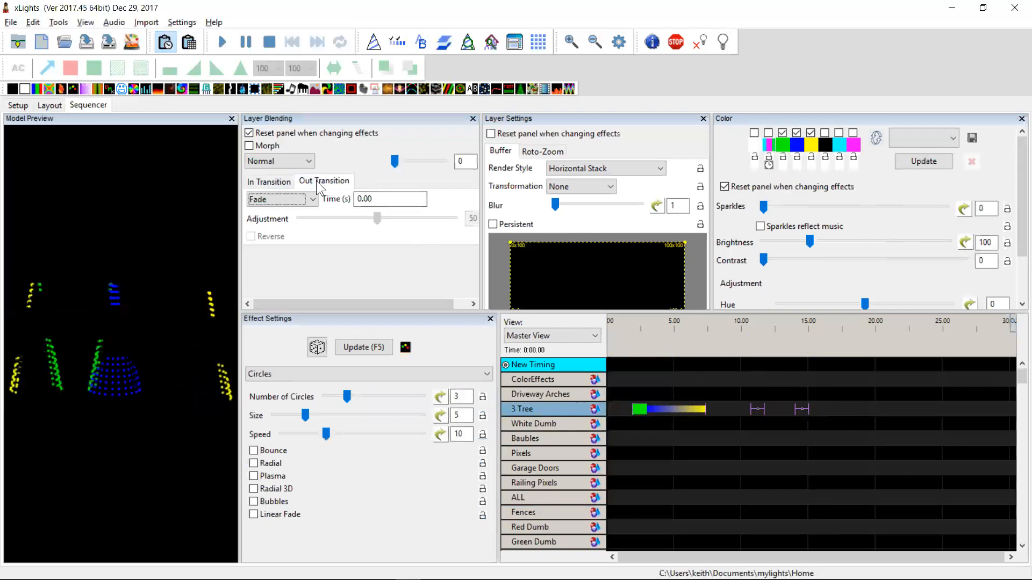
{"action": "right_click", "coordinate": [367, 197]}
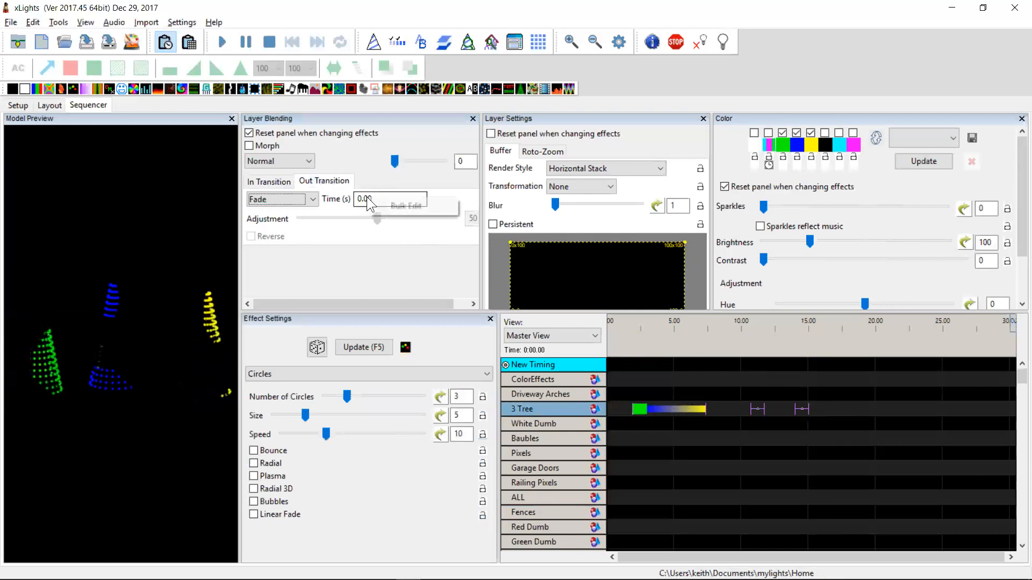
{"action": "left_click", "coordinate": [382, 202]}
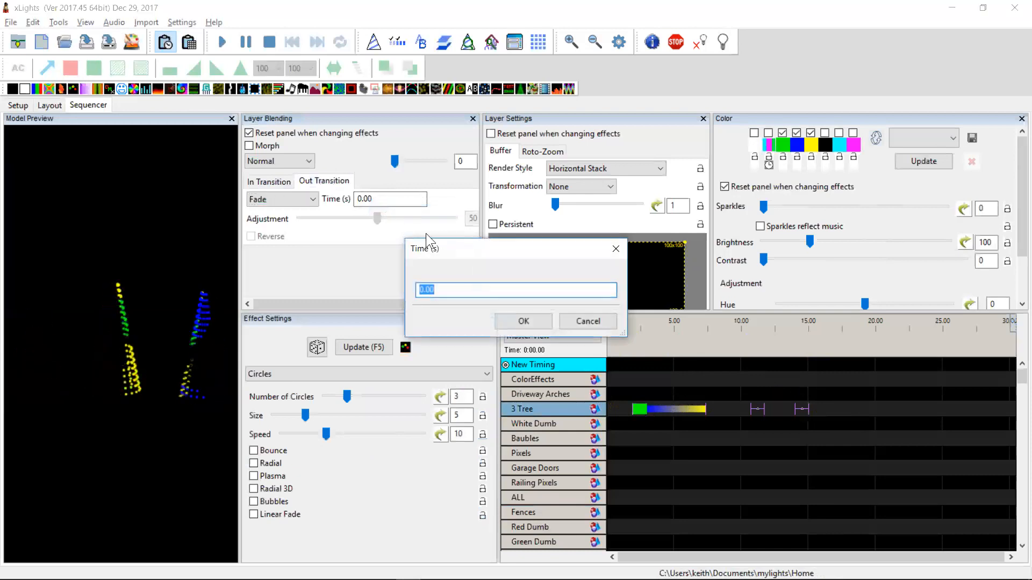
{"action": "type", "text": "1"}
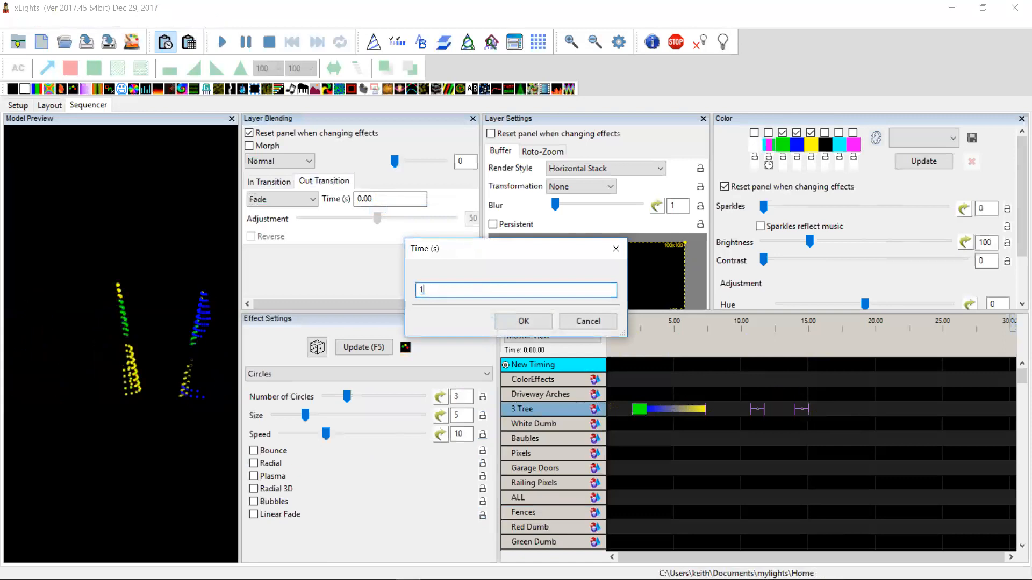
{"action": "key", "text": "Return"}
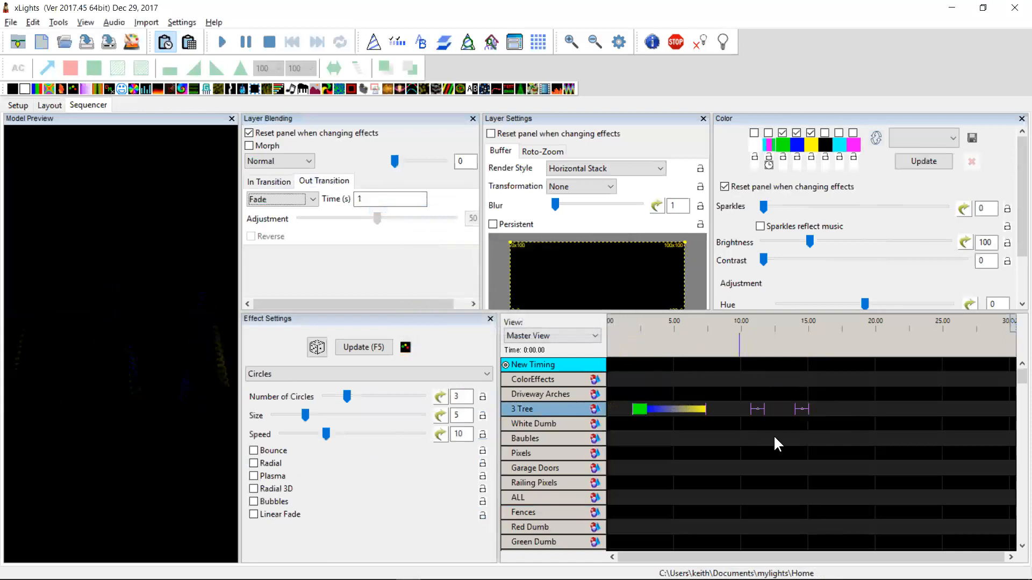
Select the Morph, Fire and Circles effects in turn to inspect their out transition time
{"action": "left_click", "coordinate": [667, 408]}
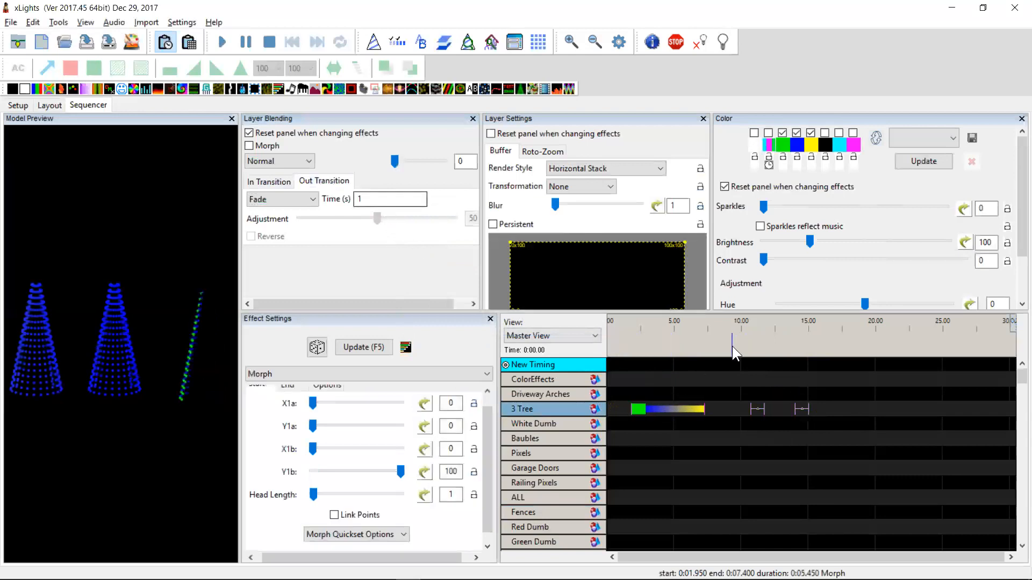
{"action": "left_click", "coordinate": [761, 409]}
{"action": "left_click", "coordinate": [797, 410]}
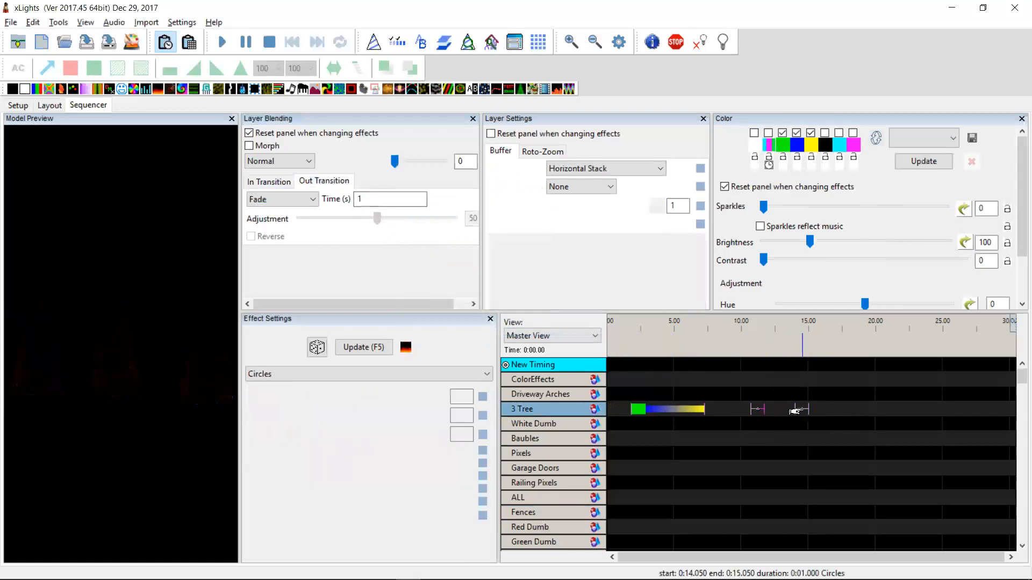
Select all three effects and bulk edit their Sparkles setting to use a value curve
{"action": "left_click_drag", "start_coordinate": [827, 414], "coordinate": [626, 405]}
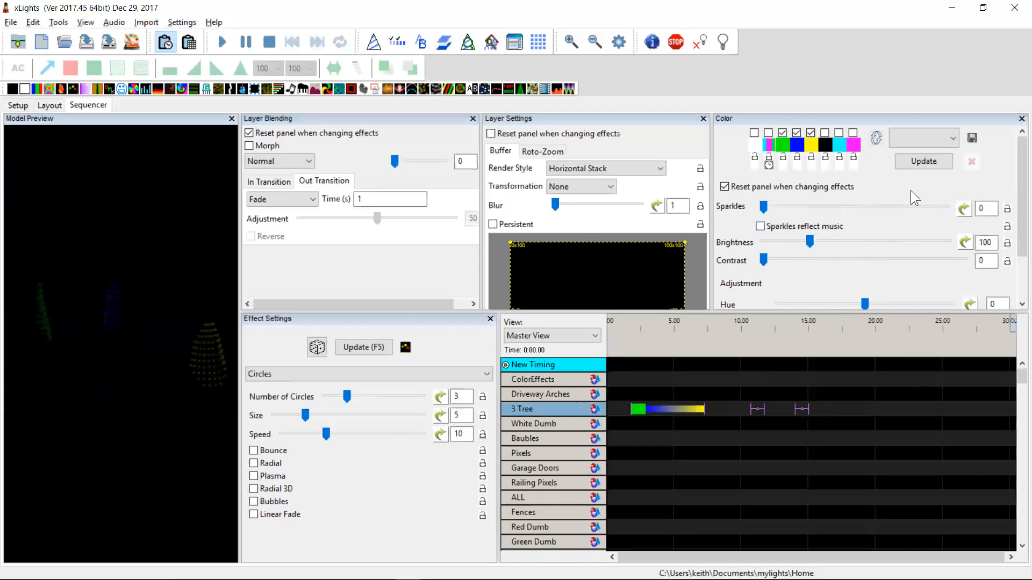
{"action": "right_click", "coordinate": [965, 212]}
{"action": "left_click", "coordinate": [973, 217]}
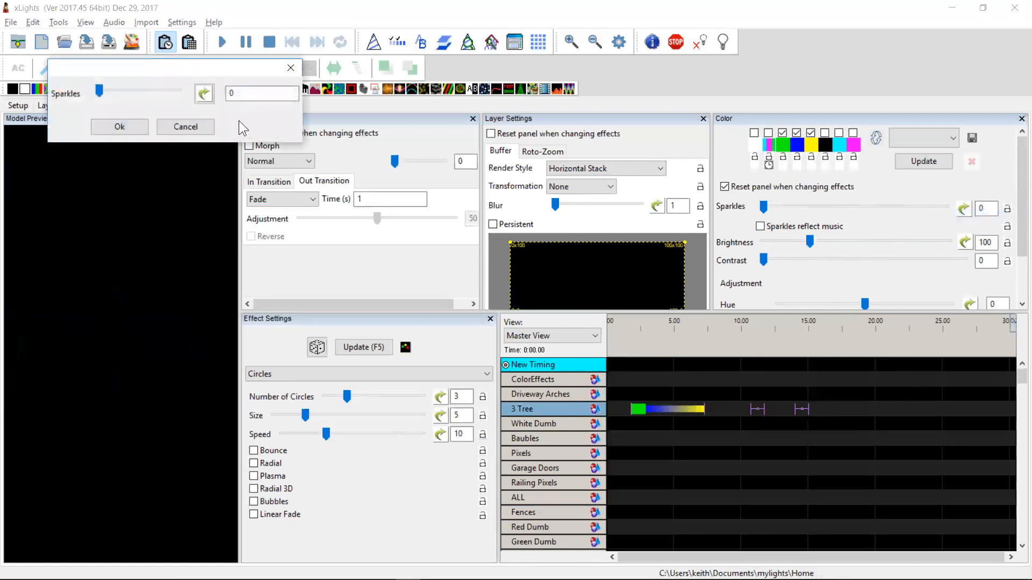
{"action": "left_click", "coordinate": [204, 94]}
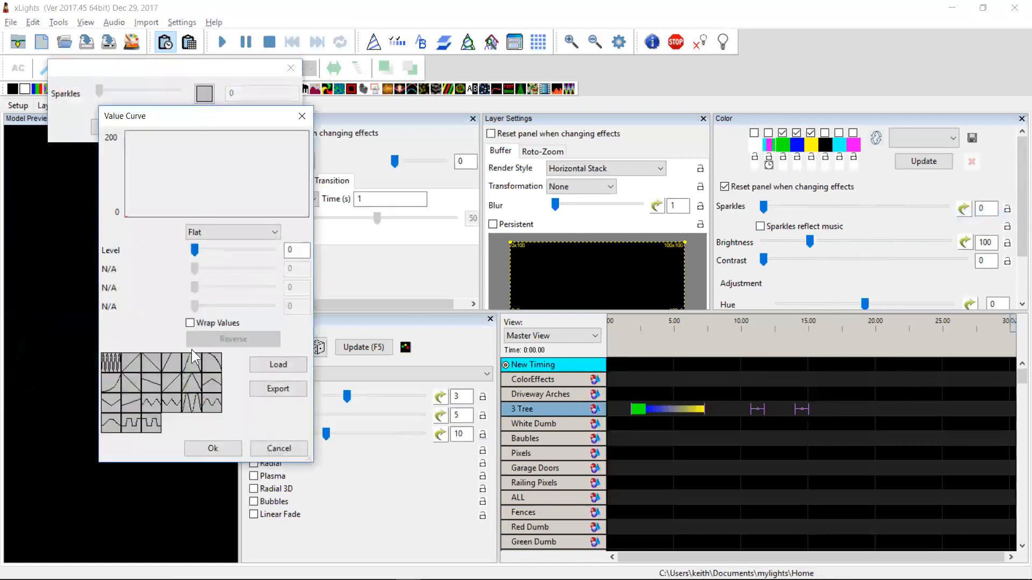
{"action": "left_click", "coordinate": [191, 362]}
{"action": "left_click", "coordinate": [215, 450]}
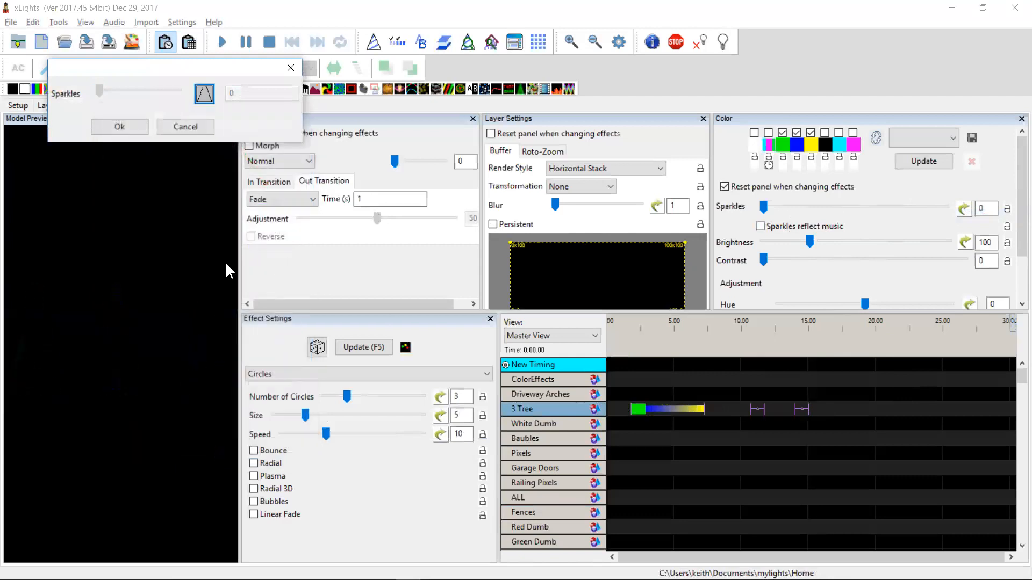
{"action": "left_click", "coordinate": [136, 128]}
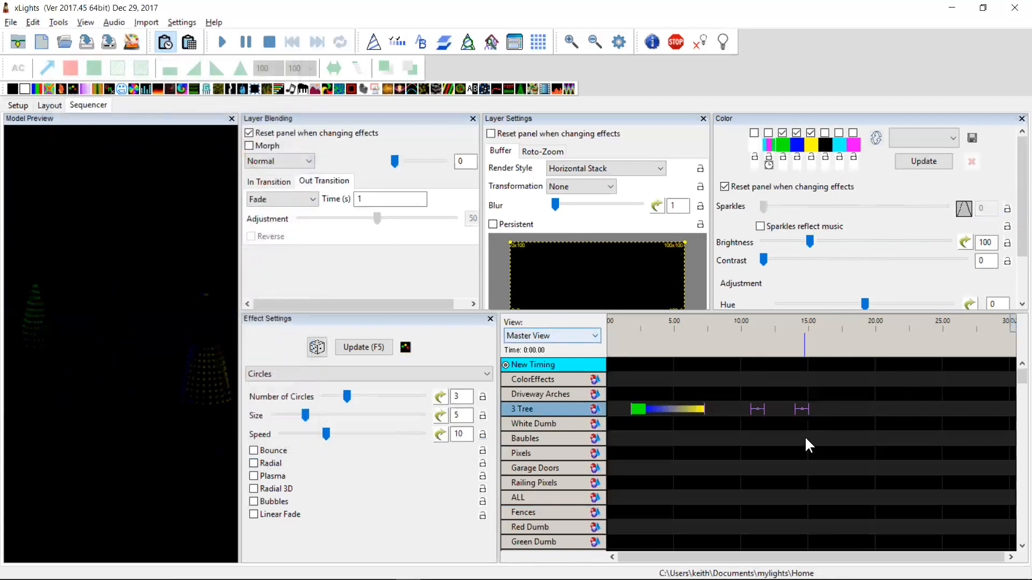
Select each 3 Tree effect in turn to inspect its Sparkles setting
{"action": "left_click", "coordinate": [717, 414]}
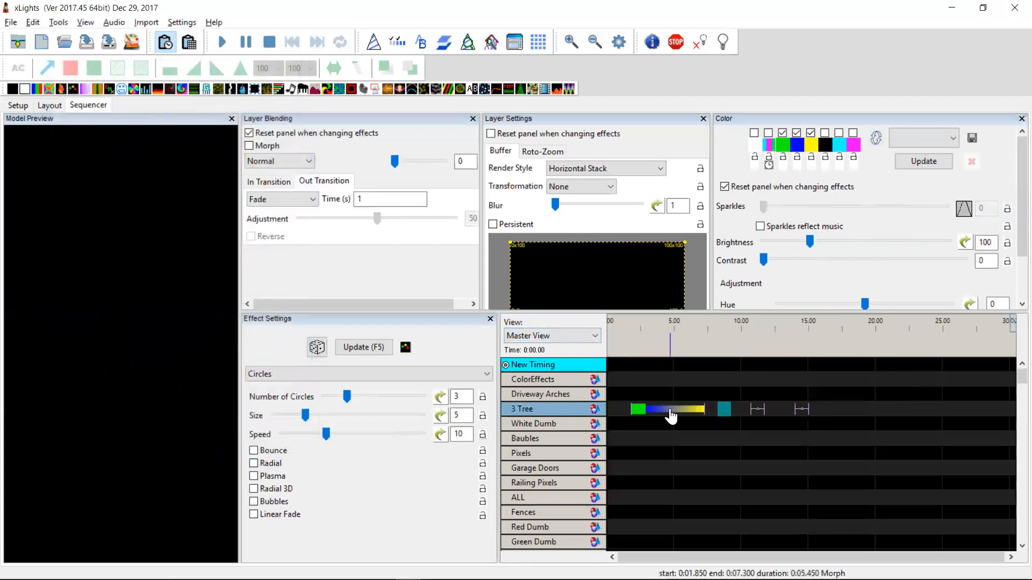
{"action": "left_click", "coordinate": [671, 417]}
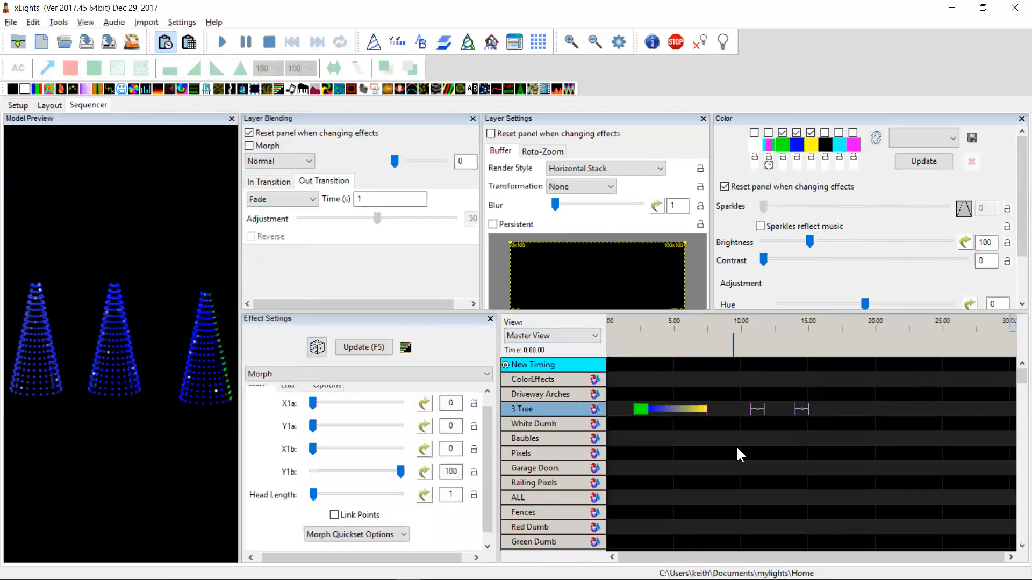
{"action": "left_click", "coordinate": [763, 410]}
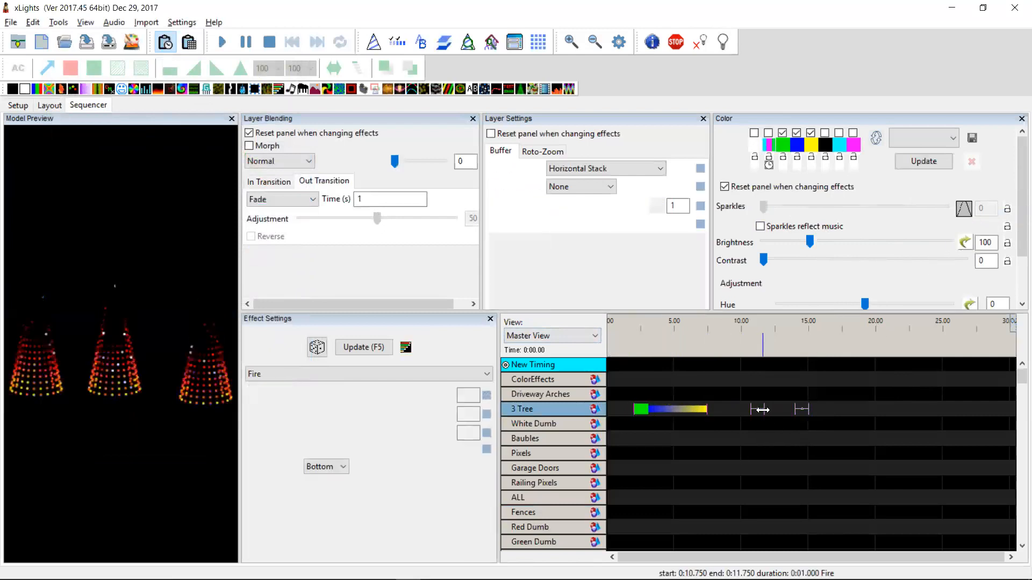
{"action": "left_click", "coordinate": [805, 410]}
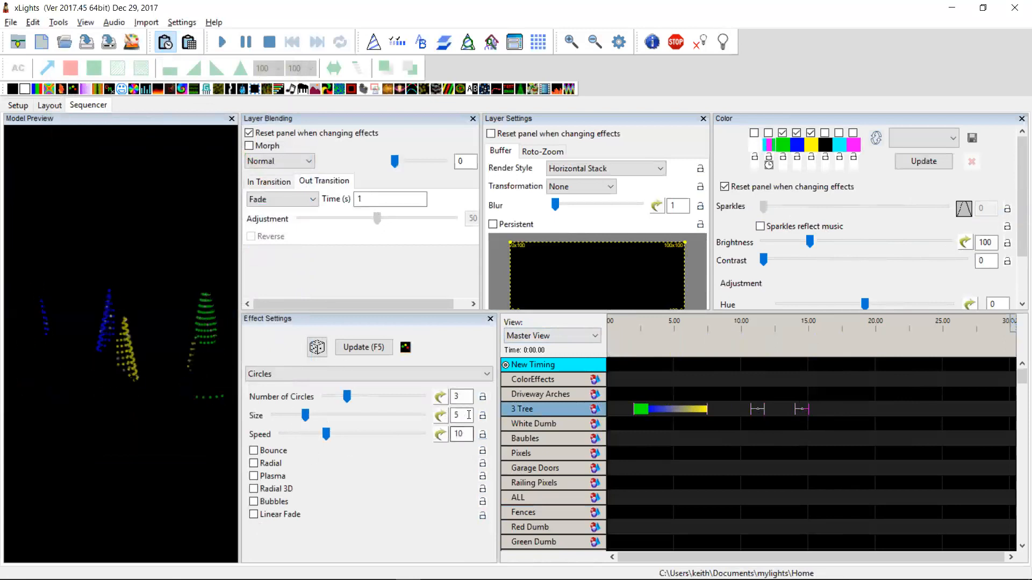
Add another Circles effect to the 3 Tree row after the existing effects
{"action": "left_click_drag", "start_coordinate": [831, 412], "coordinate": [628, 401]}
{"action": "left_click", "coordinate": [846, 414]}
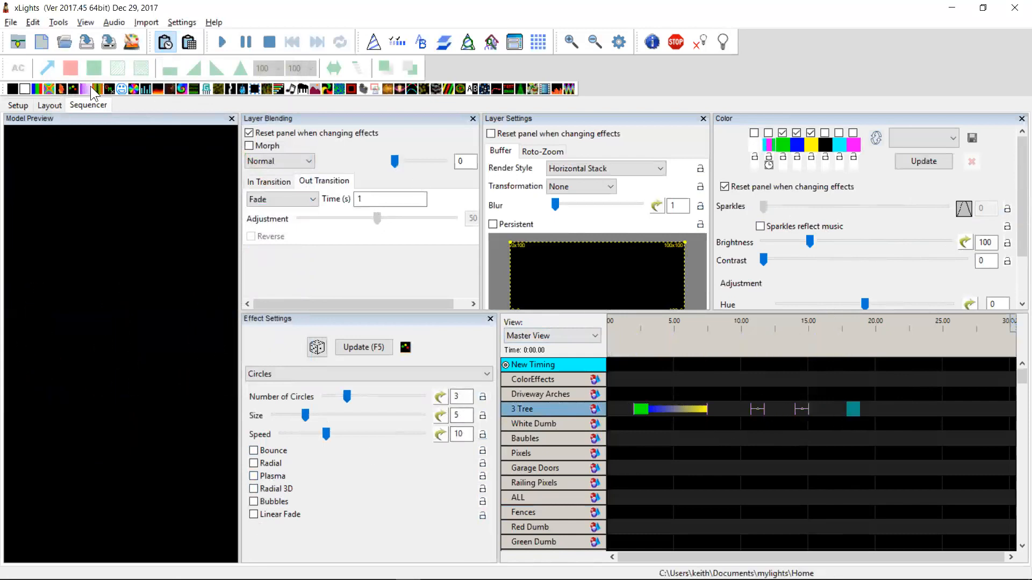
{"action": "left_click_drag", "start_coordinate": [330, 156], "coordinate": [828, 411]}
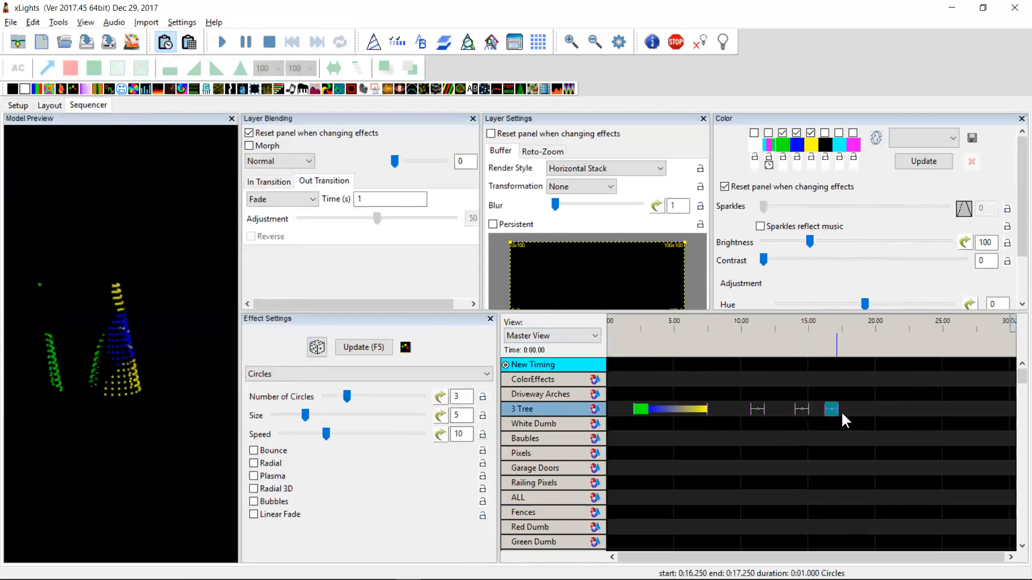
Bulk edit the Radial 3D option of the selected Circles effects to checked
{"action": "left_click", "coordinate": [645, 411]}
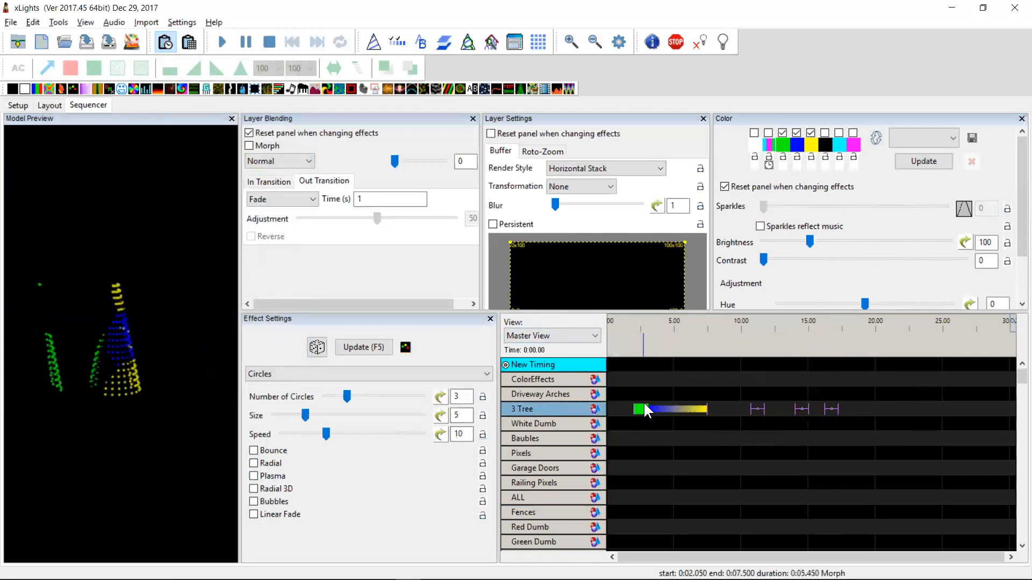
{"action": "right_click", "coordinate": [281, 493]}
{"action": "mouse_move", "coordinate": [300, 502]}
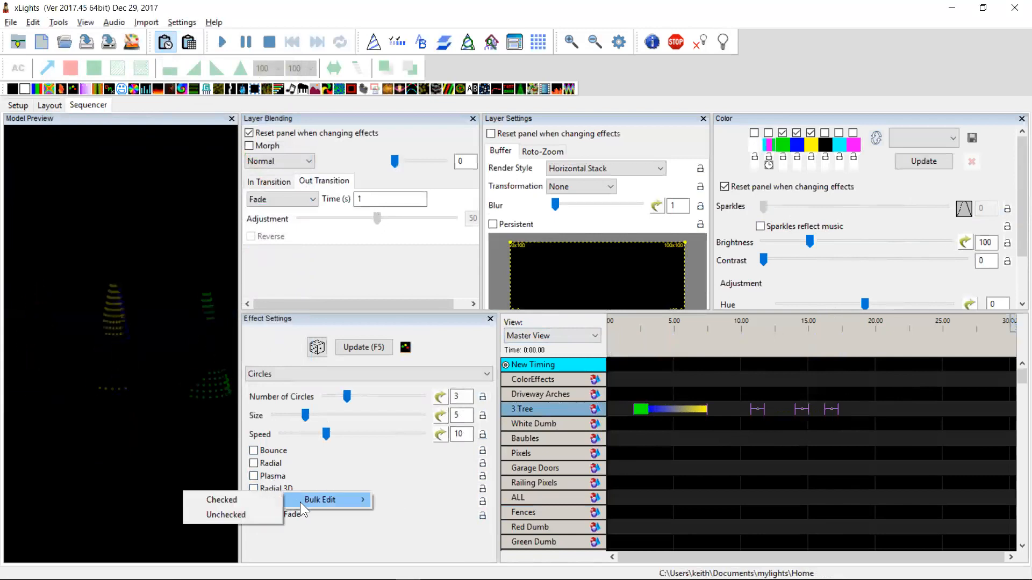
{"action": "left_click", "coordinate": [232, 502]}
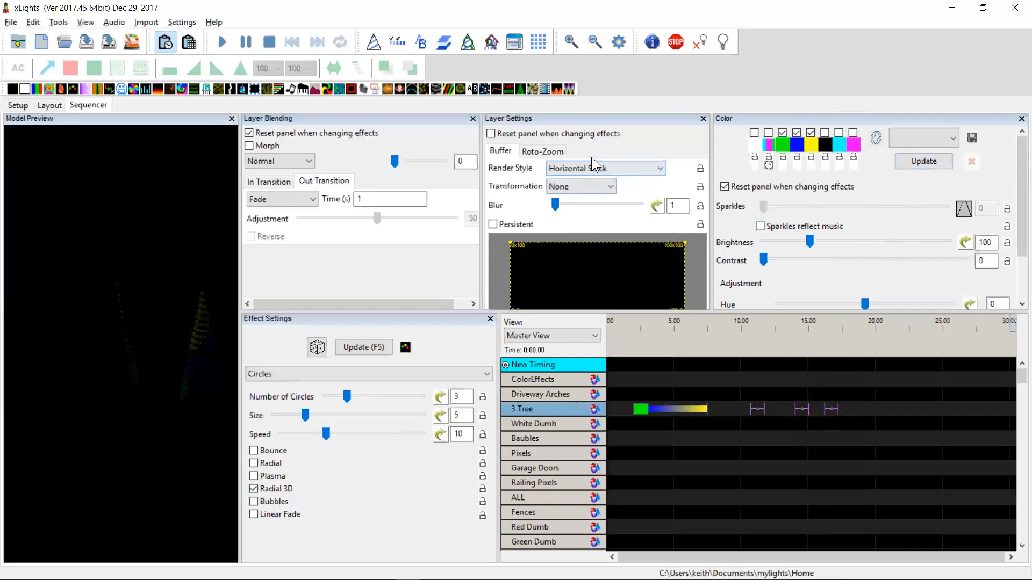
{"action": "right_click", "coordinate": [561, 254]}
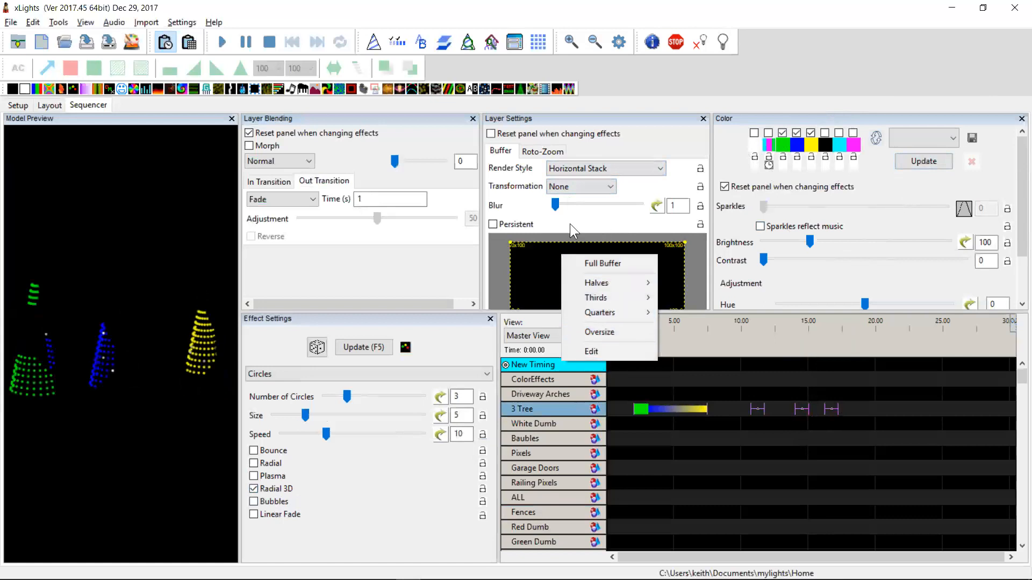
{"action": "key", "text": "Escape"}
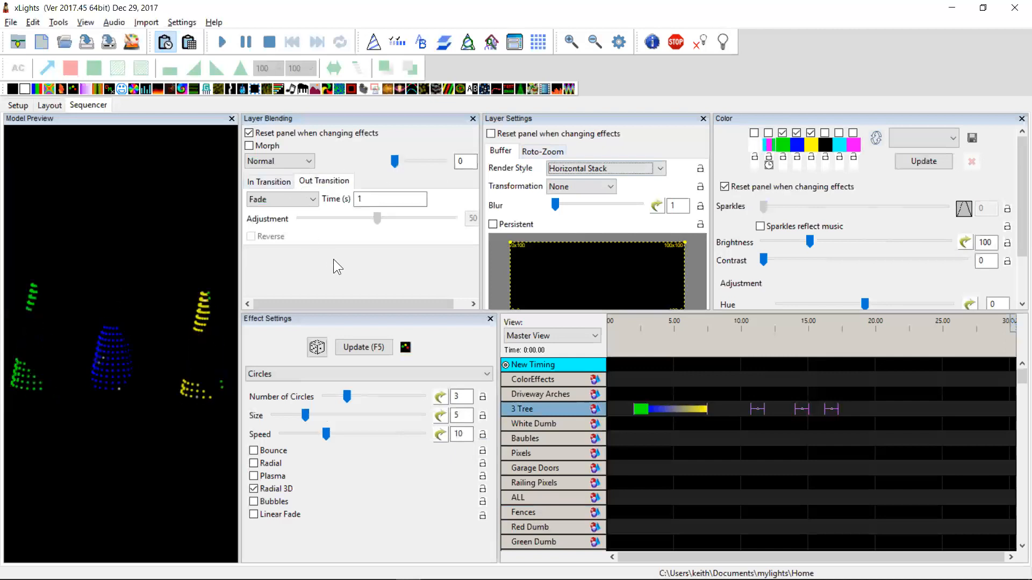
{"action": "left_click", "coordinate": [264, 180]}
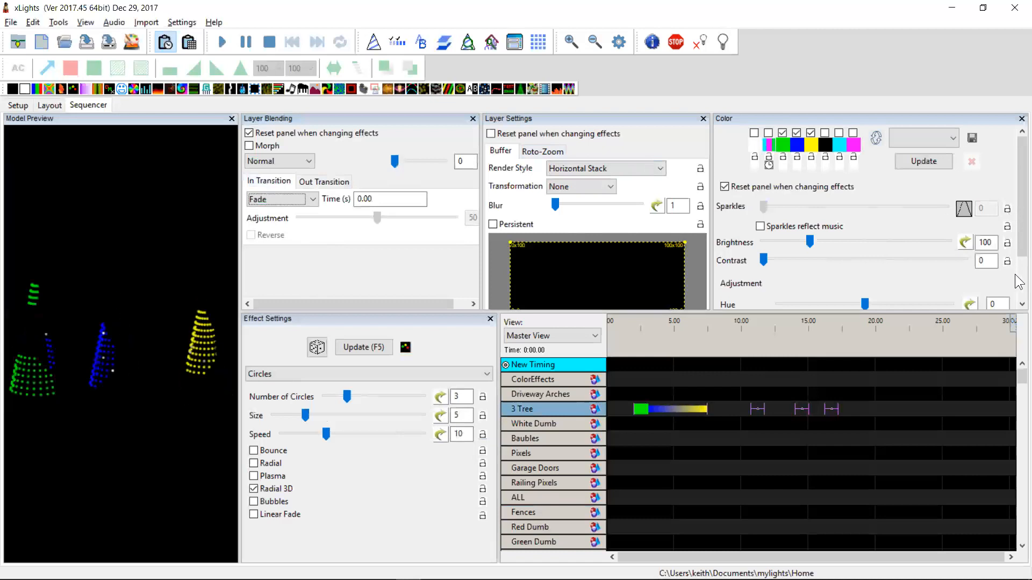
{"action": "scroll", "coordinate": [876, 248], "scroll_direction": "down", "scroll_amount": 2}
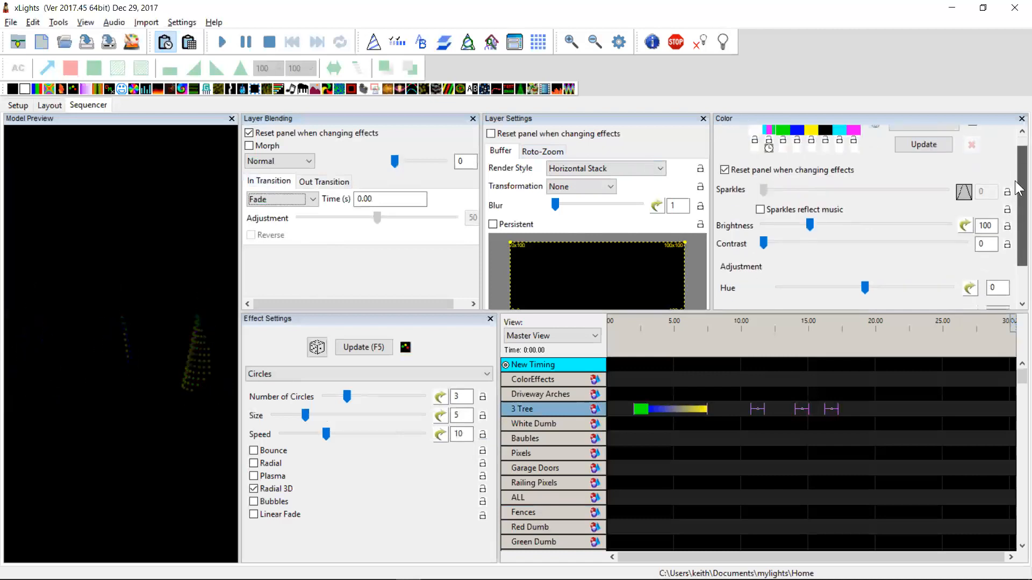
{"action": "scroll", "coordinate": [1016, 183], "scroll_direction": "up", "scroll_amount": 2}
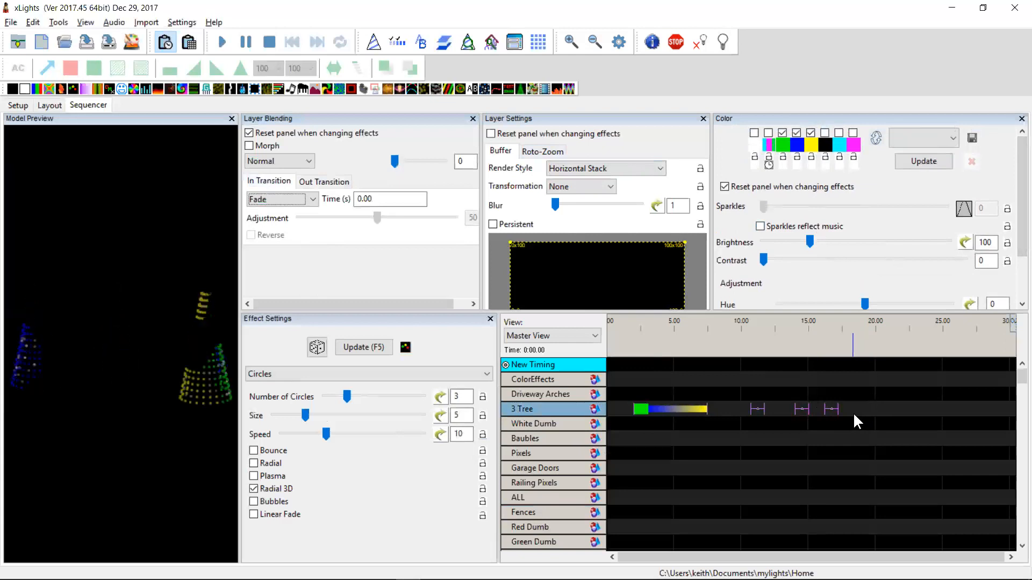
{"action": "left_click_drag", "start_coordinate": [855, 418], "coordinate": [619, 398]}
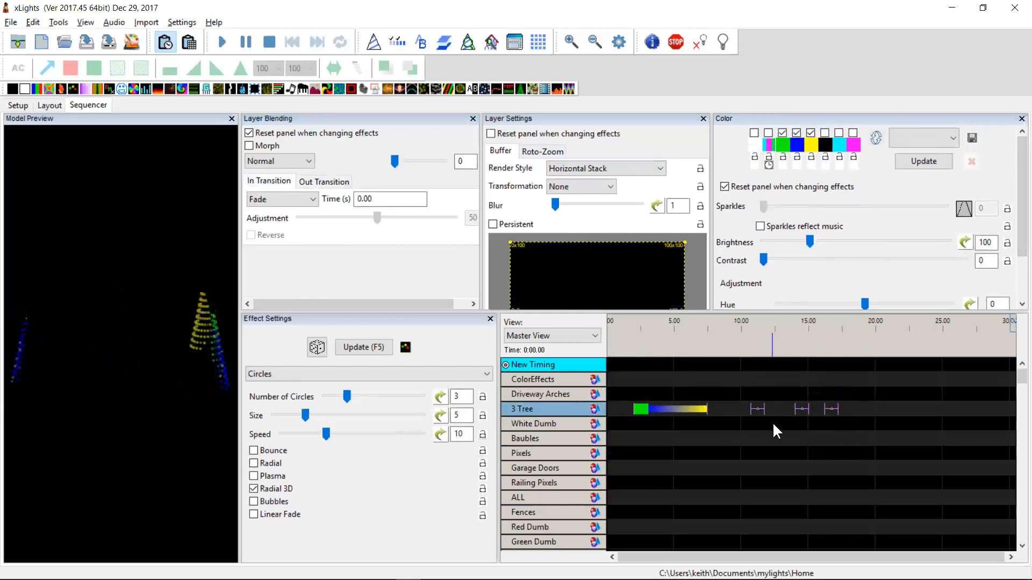
Review the changelog in Notepad++ and highlight the entry about fixing create random effects, then return to xLights
{"action": "key", "text": "alt+Tab"}
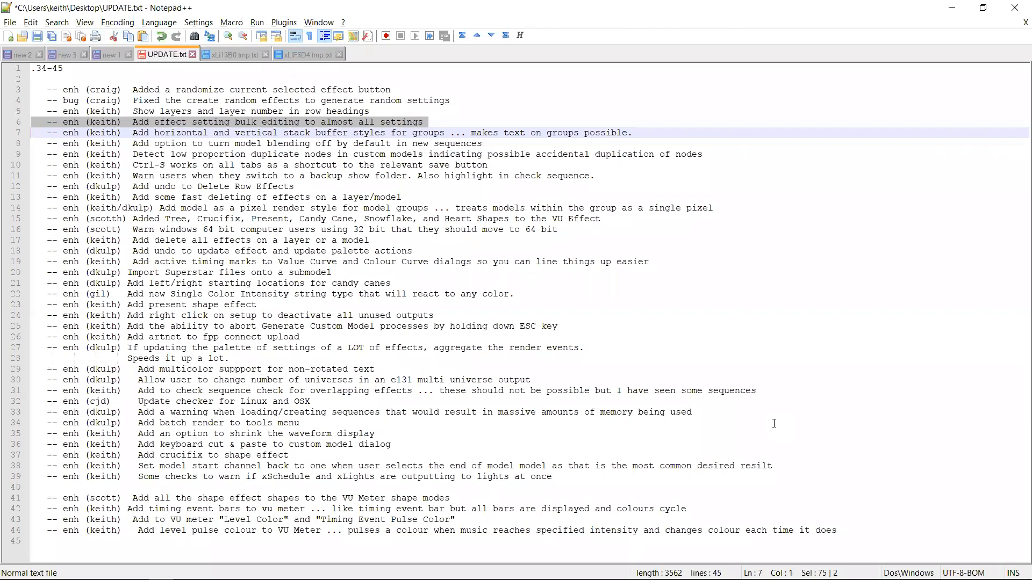
{"action": "key", "text": "Up"}
{"action": "key", "text": "Up"}
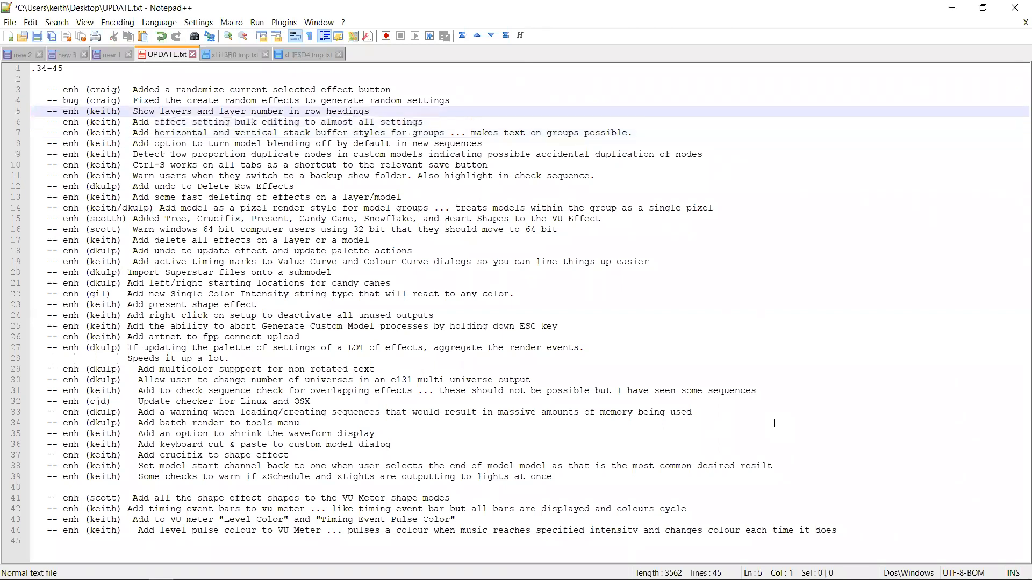
{"action": "key", "text": "Down"}
{"action": "key", "text": "shift+Down"}
{"action": "key", "text": "shift+Up"}
{"action": "key", "text": "shift+Up"}
{"action": "key", "text": "shift+Down"}
{"action": "key", "text": "shift+Up"}
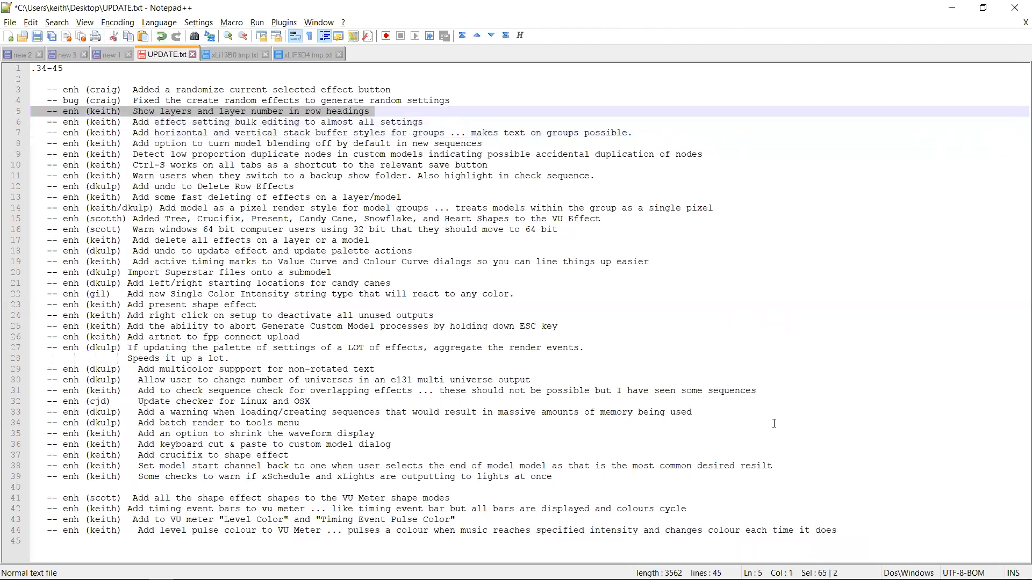
{"action": "key", "text": "Up"}
{"action": "key", "text": "shift+Down"}
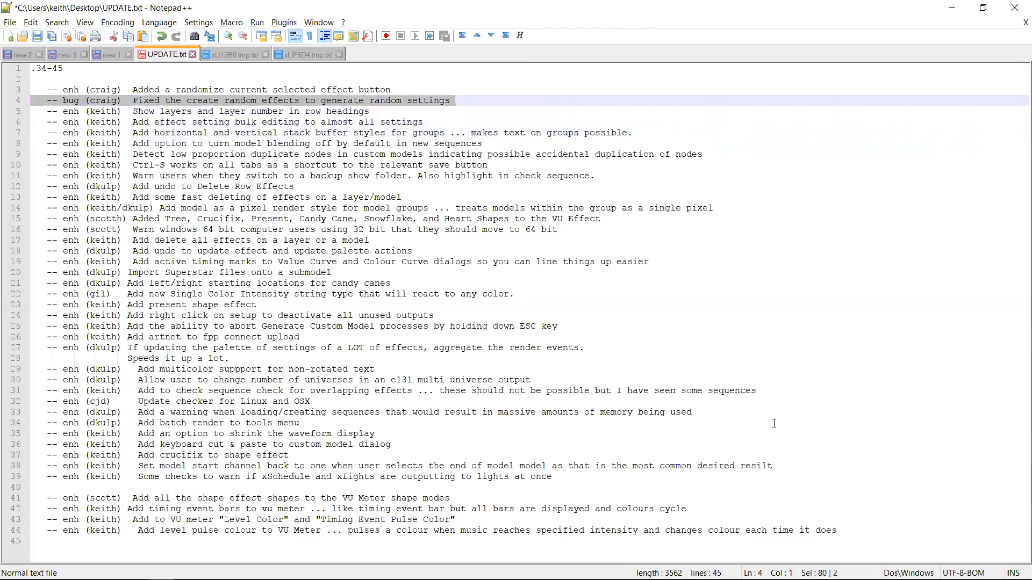
{"action": "key", "text": "Down"}
{"action": "key", "text": "shift+Up"}
{"action": "key", "text": "alt+Tab"}
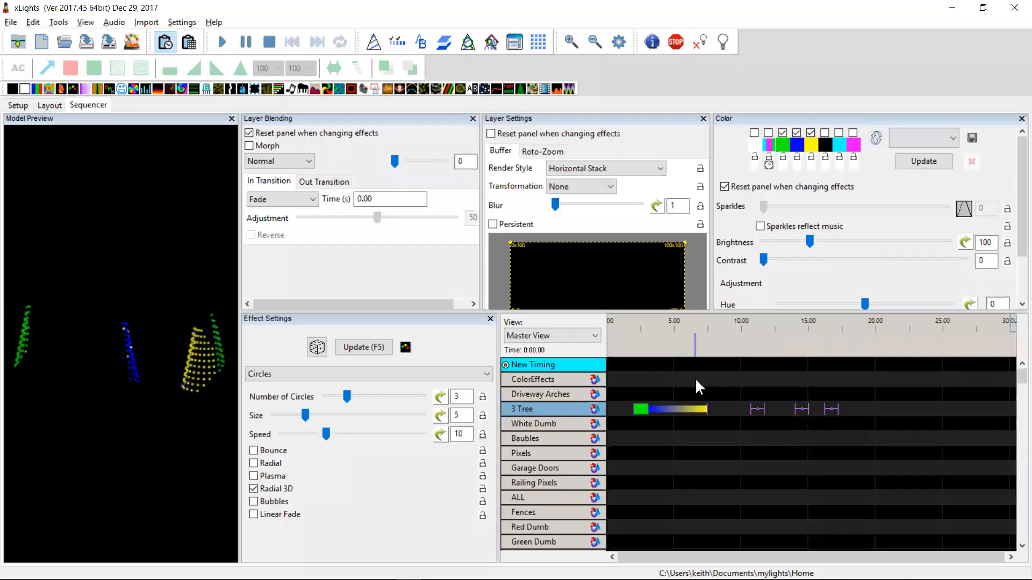
Select the first 3 Tree effect and randomize its settings several times
{"action": "left_click", "coordinate": [672, 411]}
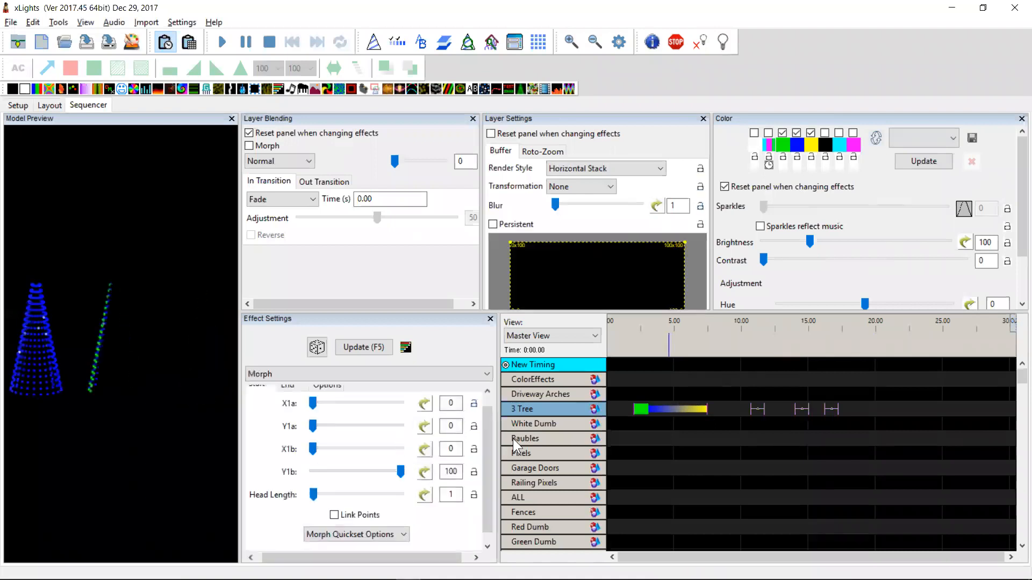
{"action": "left_click", "coordinate": [317, 351]}
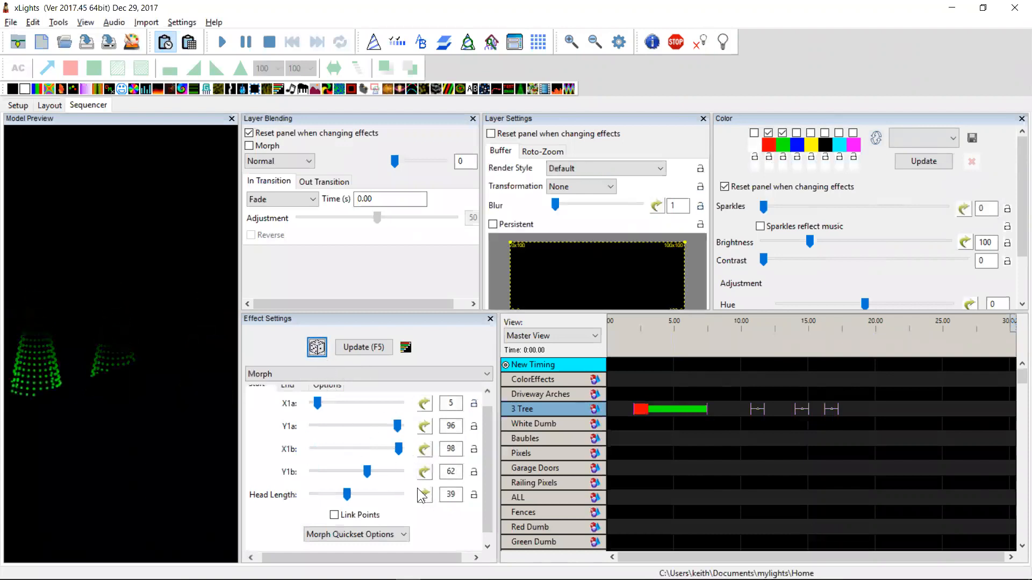
{"action": "left_click", "coordinate": [323, 352]}
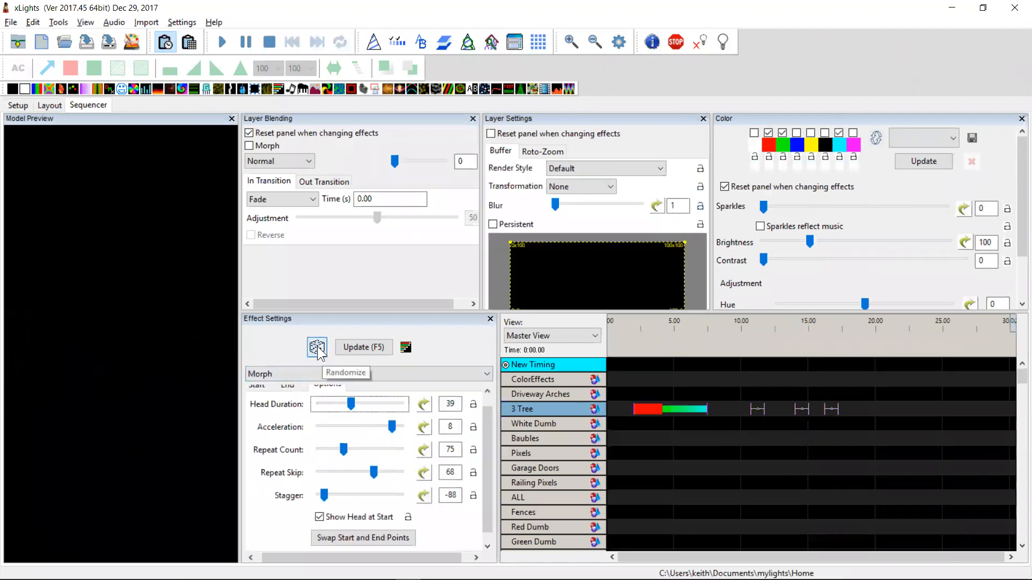
{"action": "left_click", "coordinate": [321, 352]}
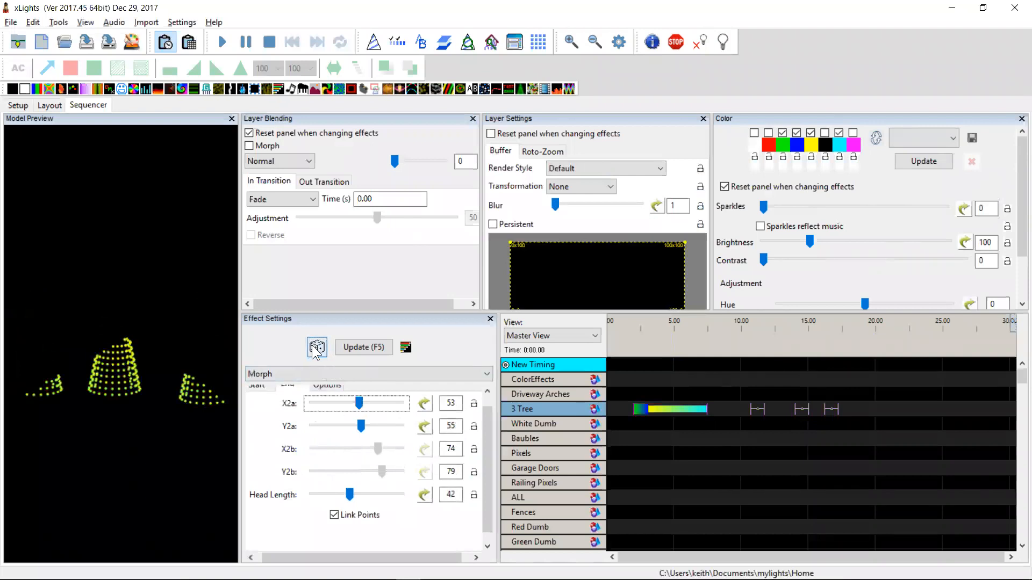
{"action": "left_click", "coordinate": [317, 351]}
{"action": "left_click", "coordinate": [317, 351]}
{"action": "key", "text": "alt+Tab"}
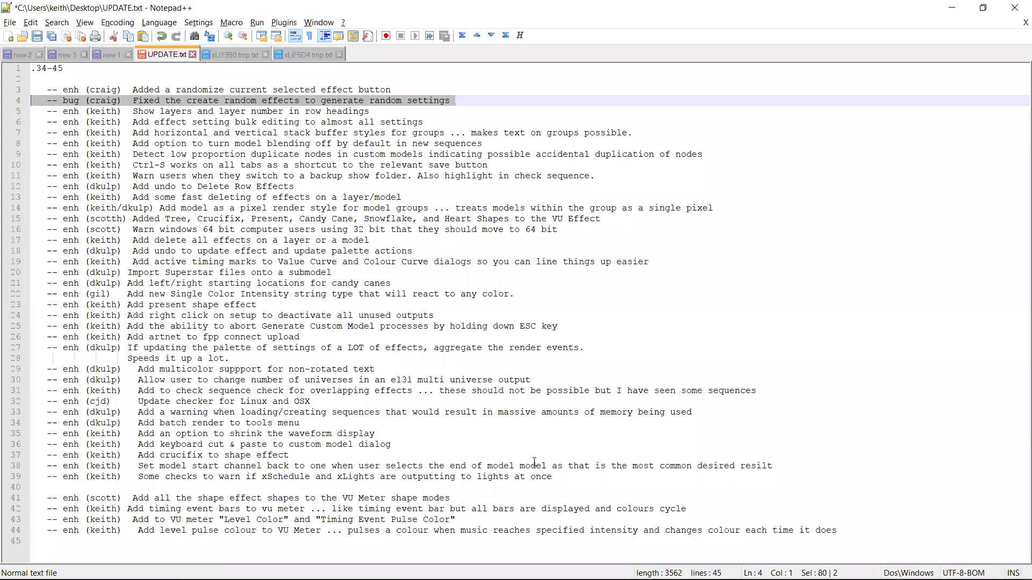
{"action": "key", "text": "alt+Tab"}
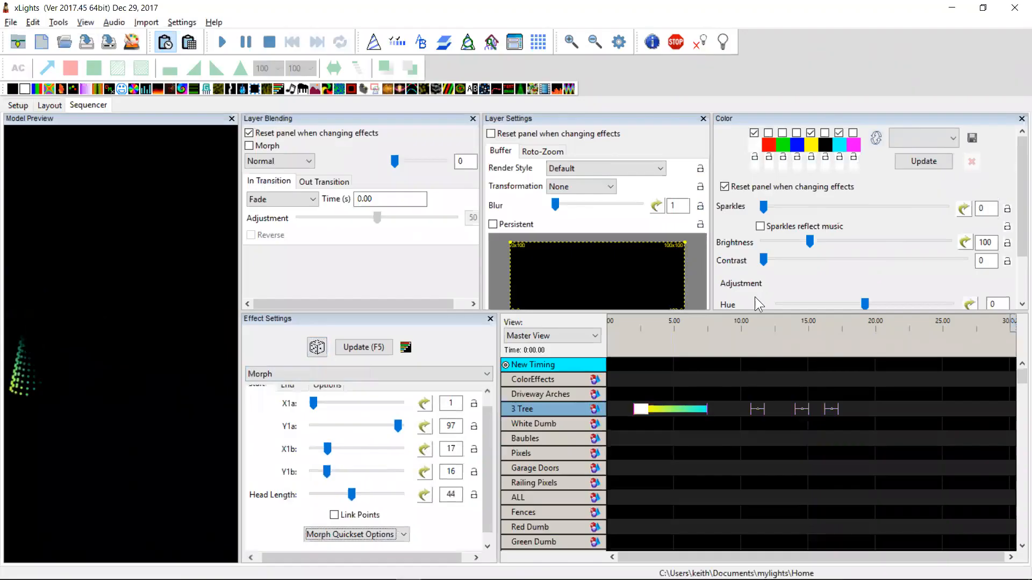
Add timing marks on the New Timing track at about 8.35 s and 11.35 s
{"action": "left_click", "coordinate": [718, 341]}
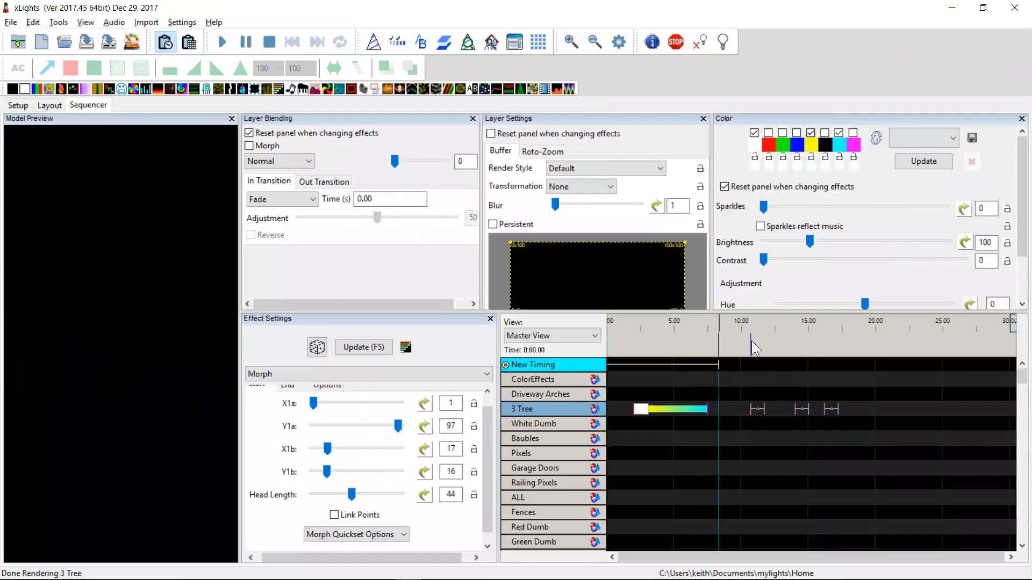
{"action": "left_click", "coordinate": [759, 340]}
{"action": "key", "text": "t"}
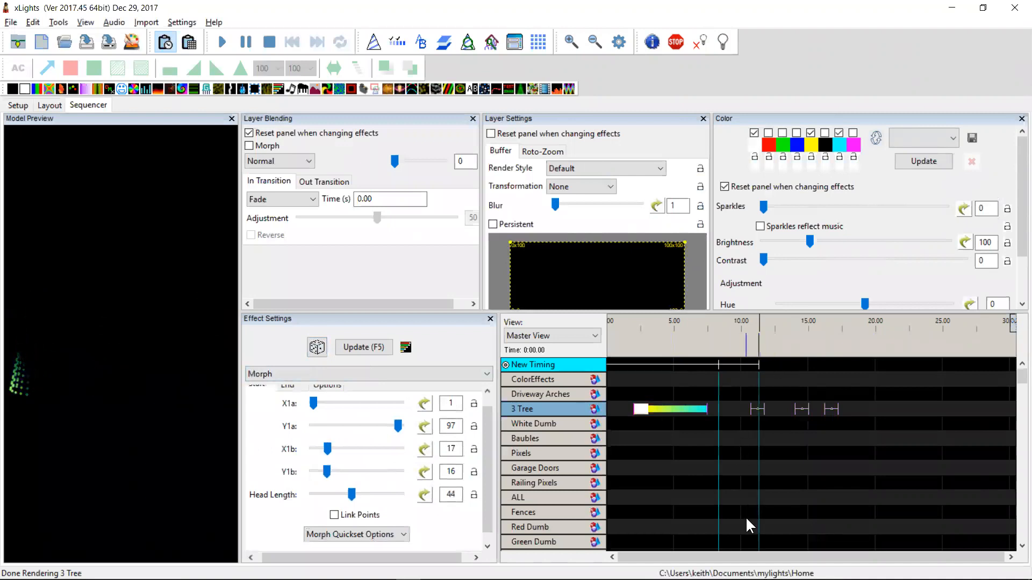
Create random effects in the marked interval across the rows from Baubles to Red Dumb, and inspect two of them
{"action": "left_click", "coordinate": [737, 529]}
{"action": "left_click_drag", "start_coordinate": [734, 524], "coordinate": [730, 440]}
{"action": "right_click", "coordinate": [731, 440]}
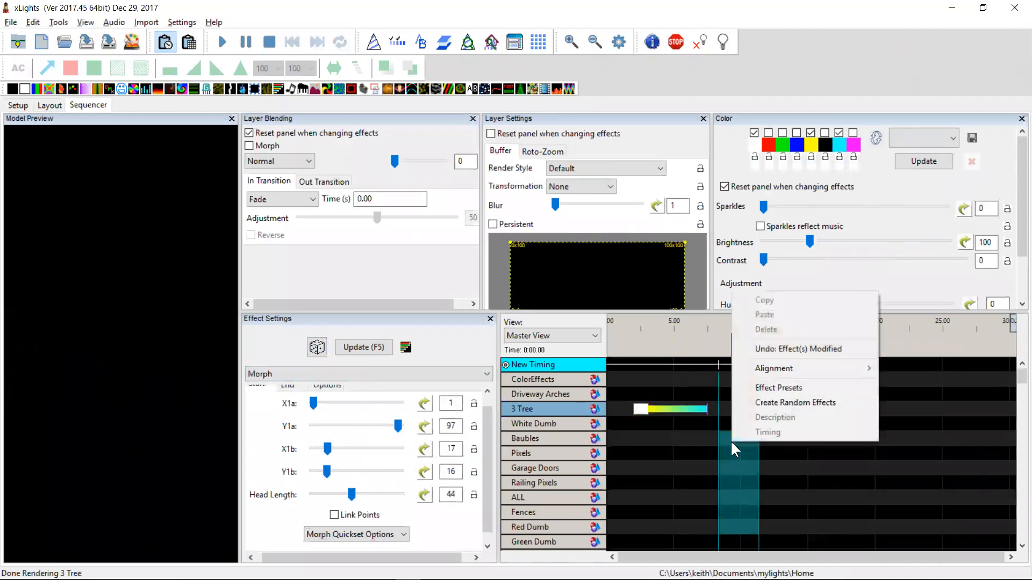
{"action": "left_click", "coordinate": [768, 402]}
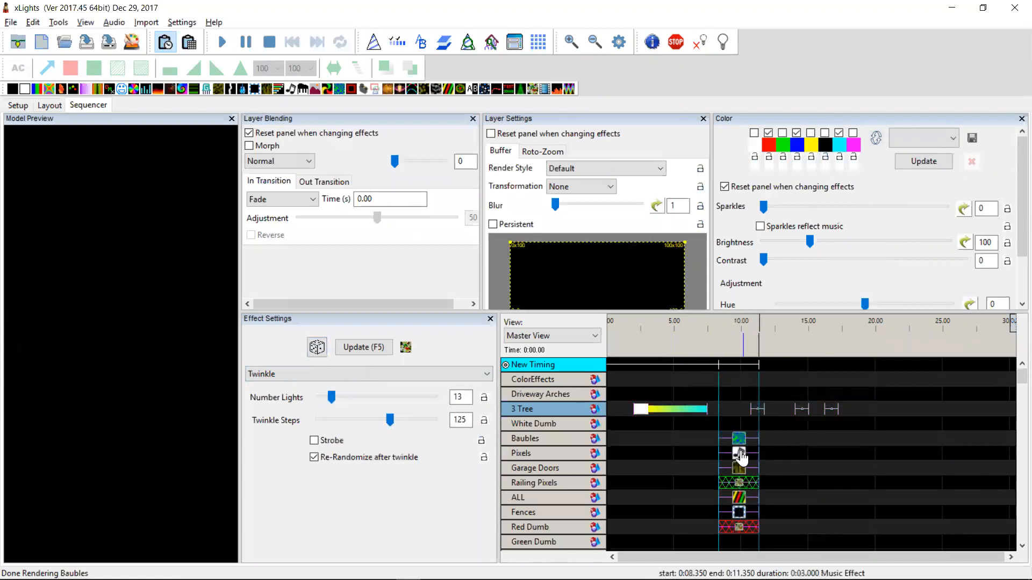
{"action": "left_click", "coordinate": [740, 501]}
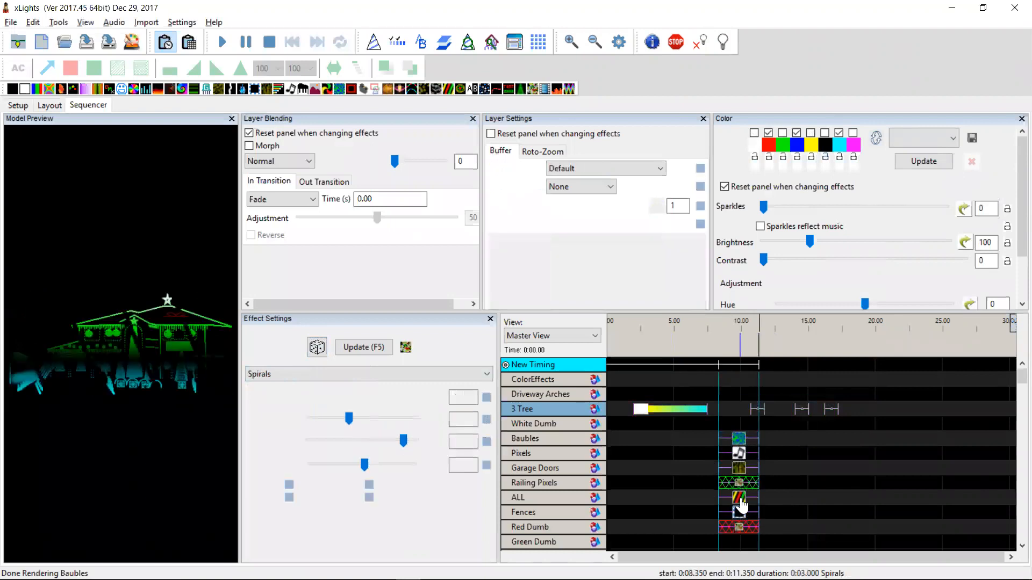
{"action": "left_click", "coordinate": [739, 515]}
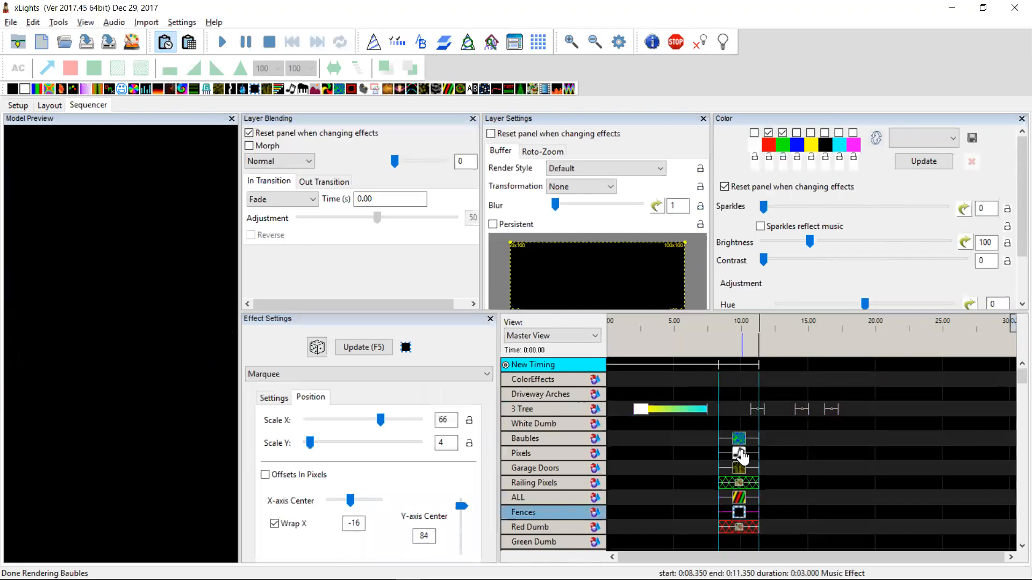
Review the top of the changelog in Notepad++ and return to xLights
{"action": "key", "text": "alt+Tab"}
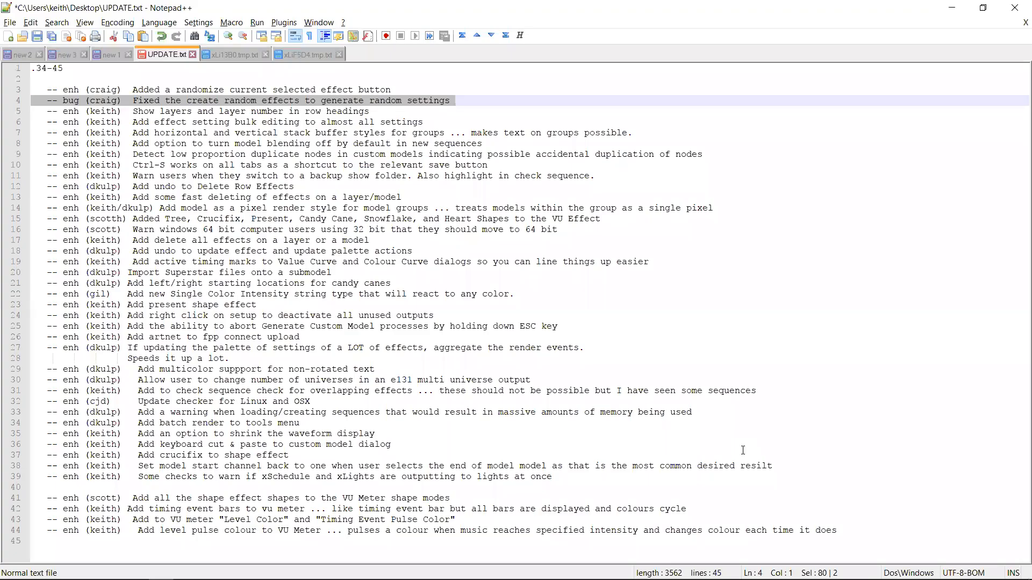
{"action": "key", "text": "Up"}
{"action": "key", "text": "shift+Down"}
{"action": "key", "text": "Up"}
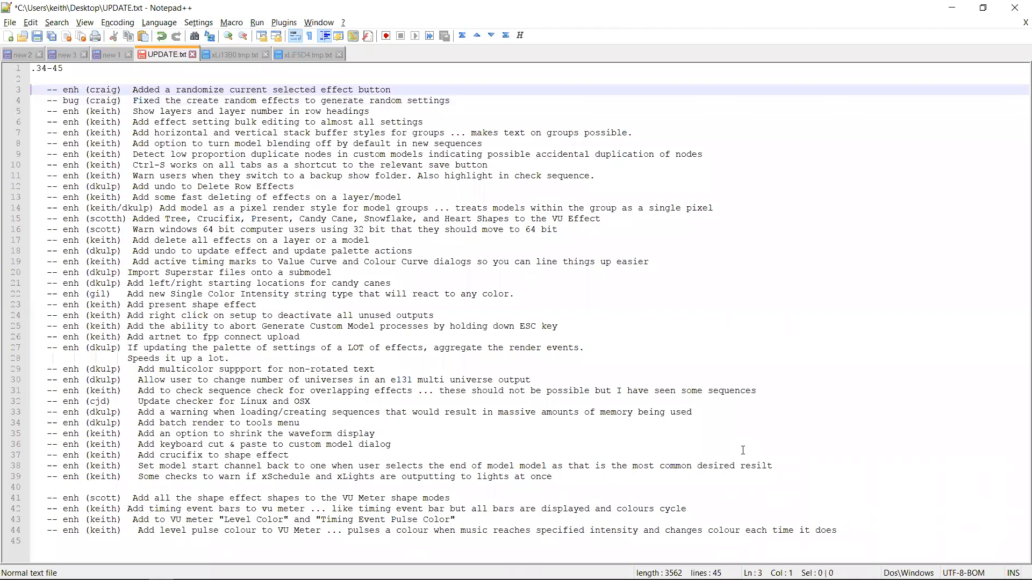
{"action": "key", "text": "ctrl+End"}
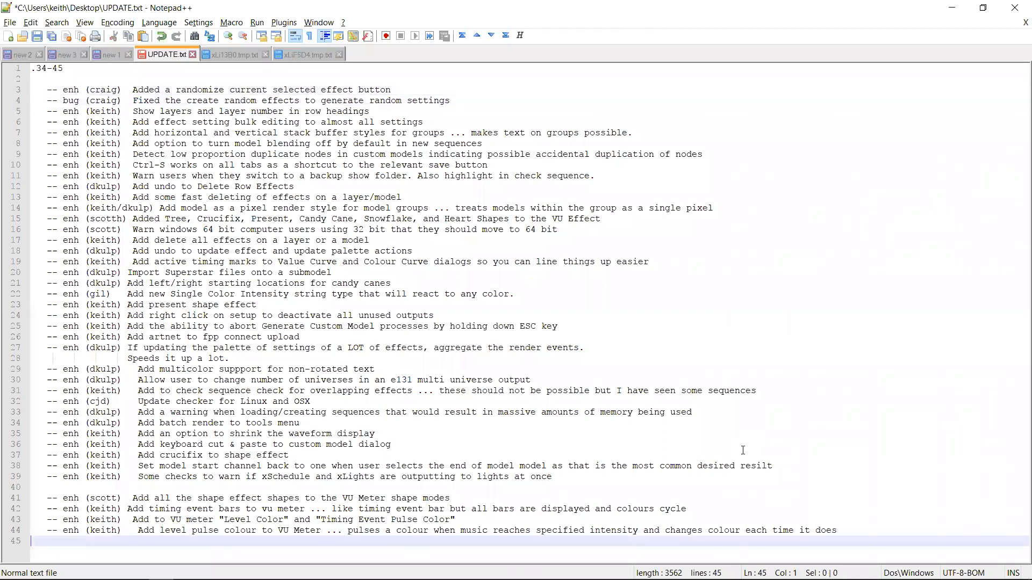
{"action": "key", "text": "alt+Tab"}
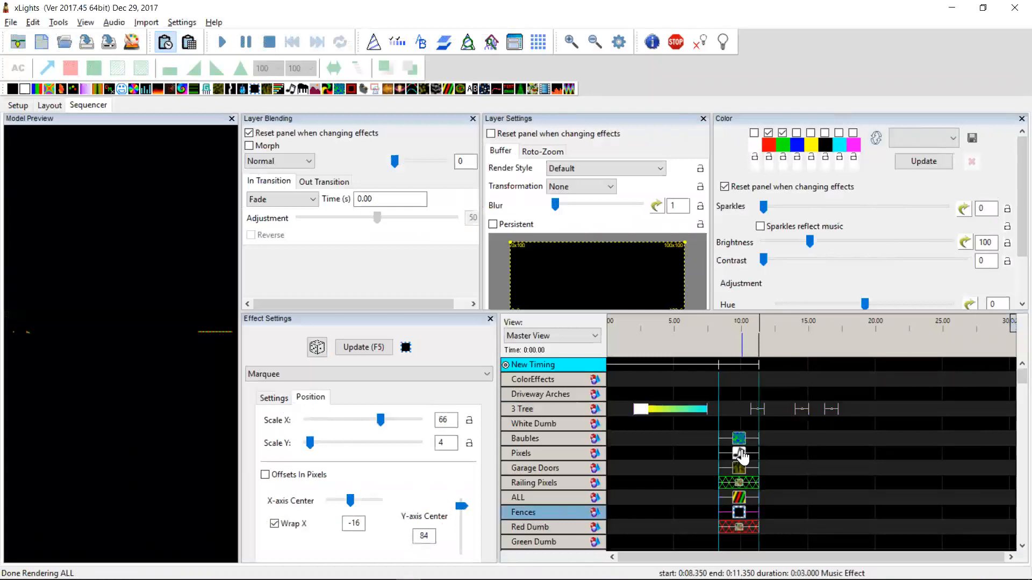
Switch to the Layout tab and select the trees in the house preview to inspect their properties
{"action": "key", "text": "alt"}
{"action": "left_click", "coordinate": [56, 109]}
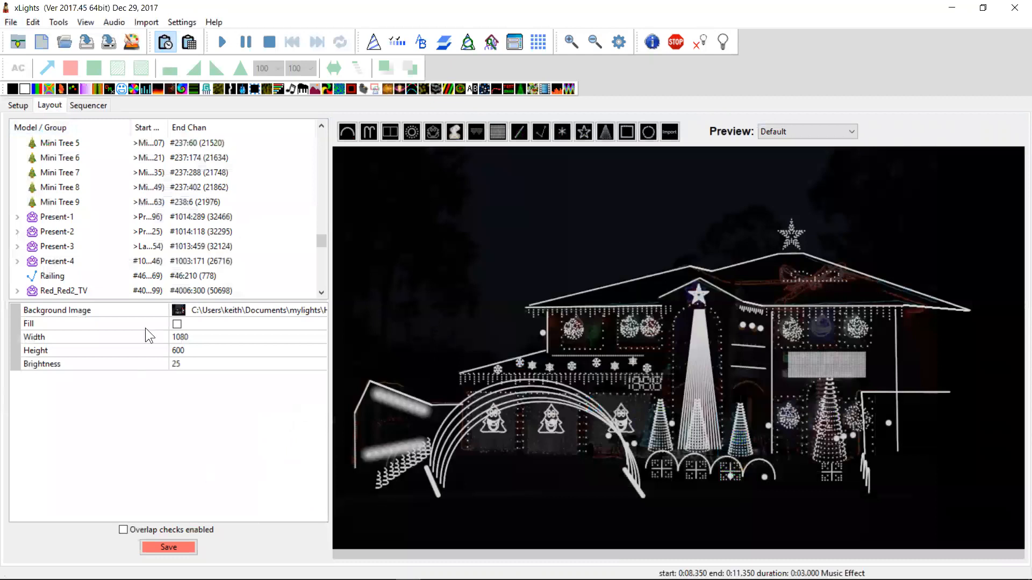
{"action": "left_click", "coordinate": [555, 420]}
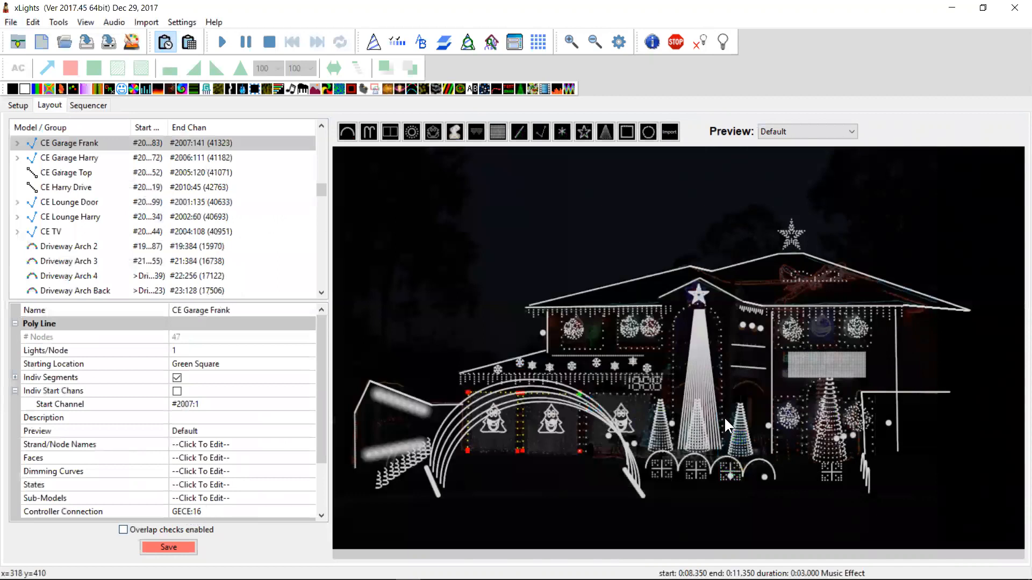
{"action": "left_click", "coordinate": [812, 516]}
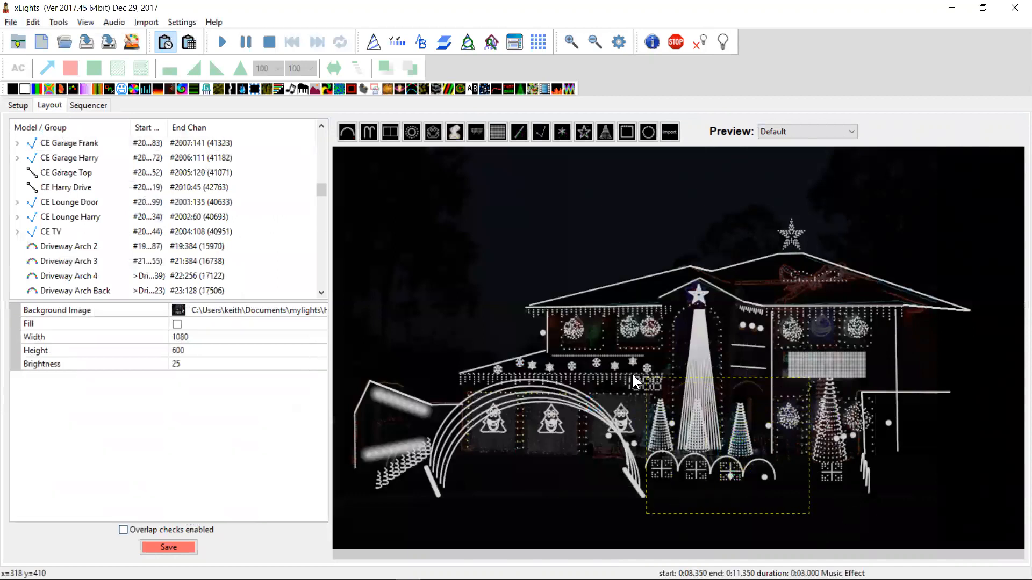
{"action": "left_click", "coordinate": [654, 400]}
{"action": "right_click", "coordinate": [694, 434]}
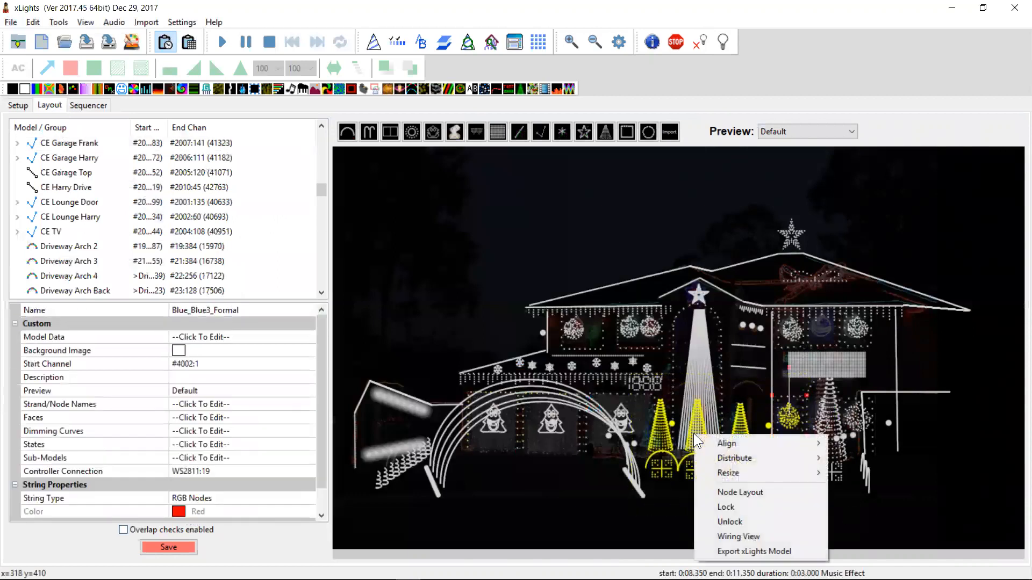
{"action": "left_click", "coordinate": [592, 511]}
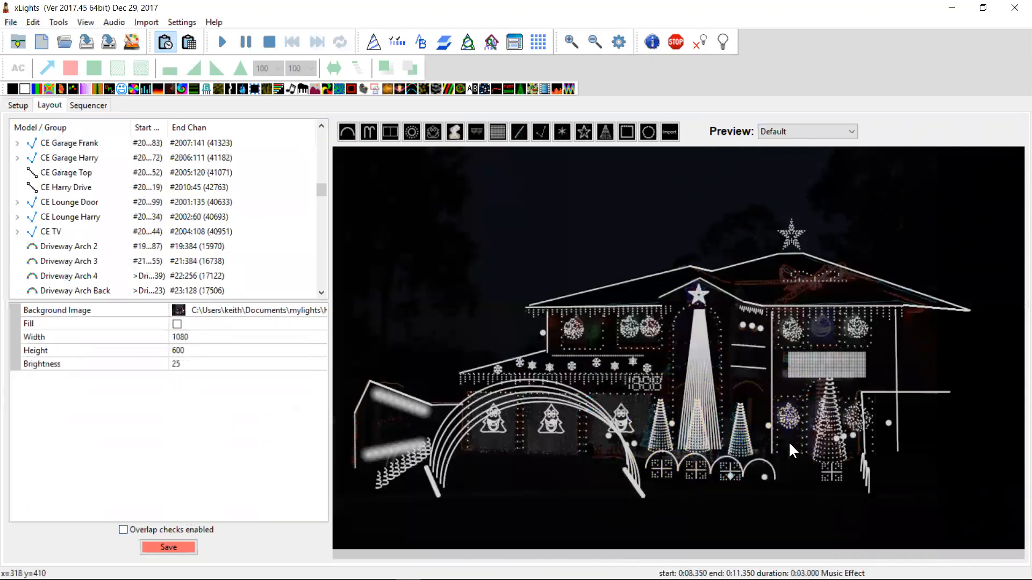
Return to the Sequencer tab and narrow the Effect Settings panel beside the timeline
{"action": "key", "text": "alt+Tab"}
{"action": "key", "text": "alt+Tab"}
{"action": "key", "text": "alt+Tab"}
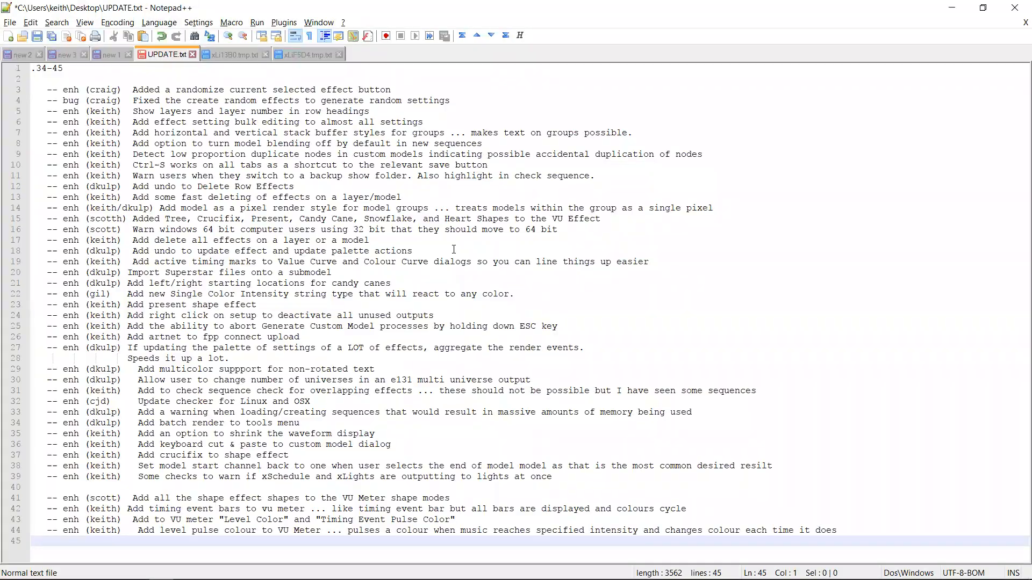
{"action": "key", "text": "alt+Tab"}
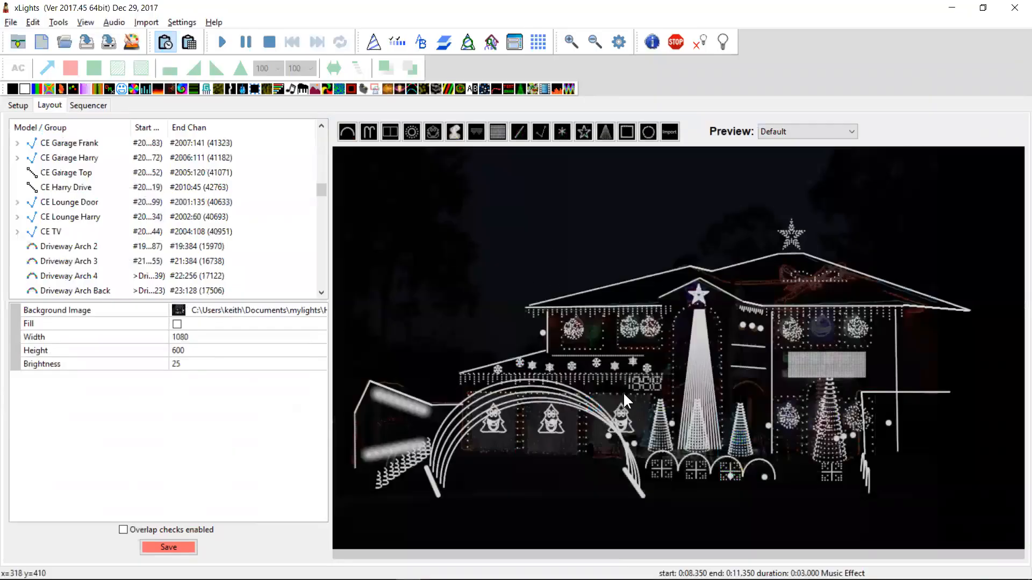
{"action": "left_click", "coordinate": [94, 104]}
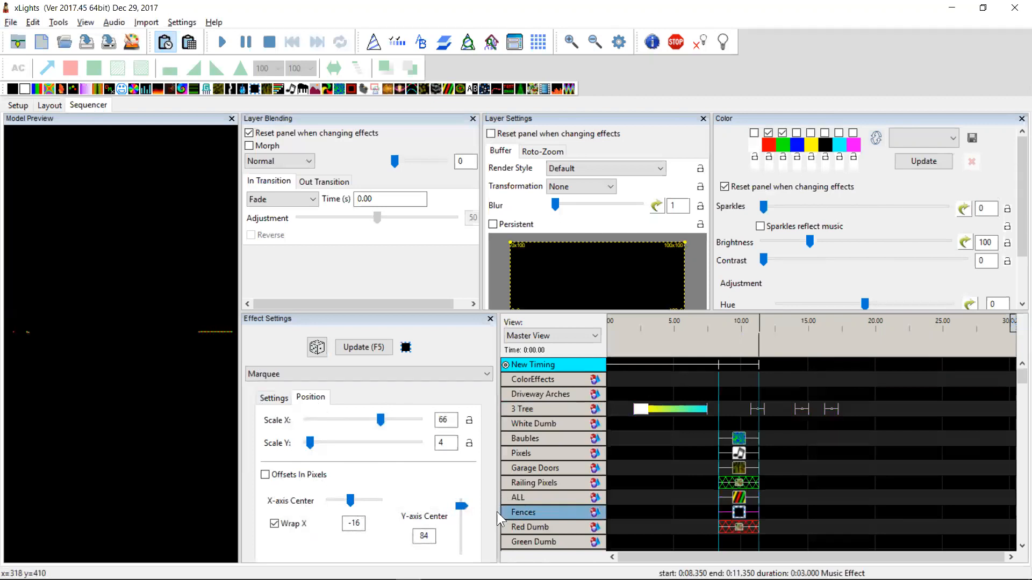
{"action": "left_click_drag", "start_coordinate": [499, 512], "coordinate": [483, 513]}
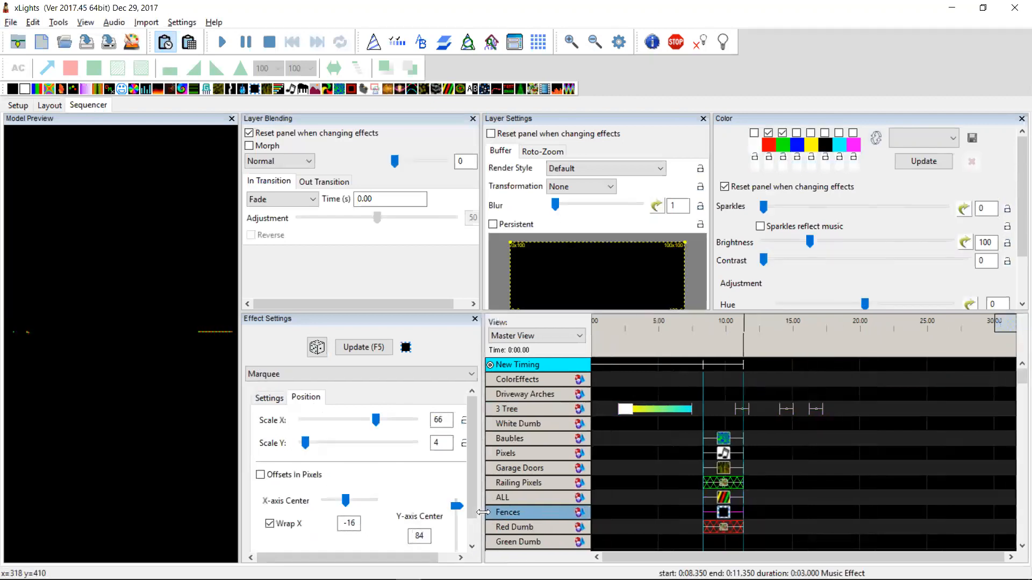